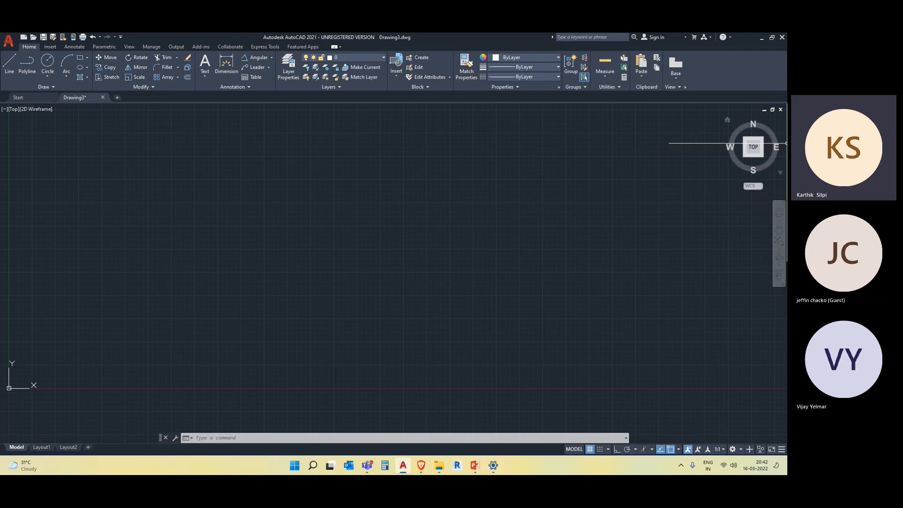
Open DesignCenter with ADCENTER, collapse the Dynamic Blocks sample folder and expand the DesignCenter sample folder
type("adcent")
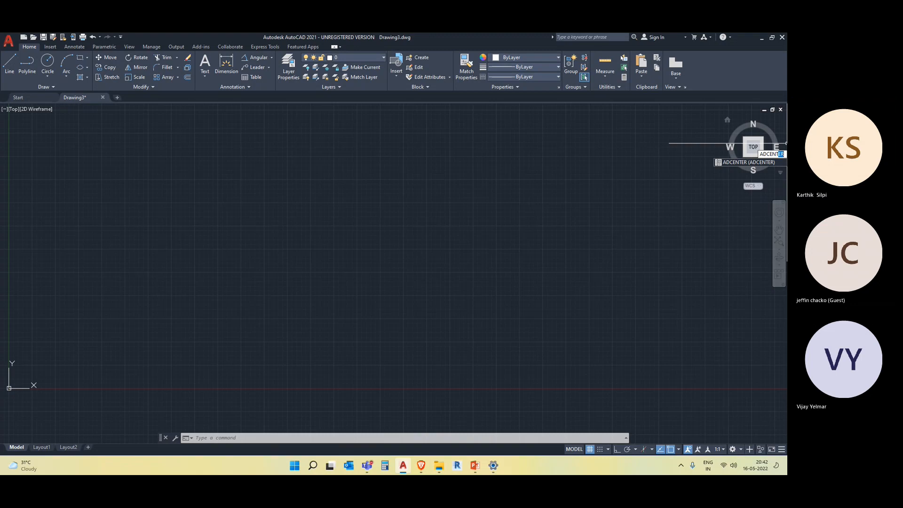
key("Return")
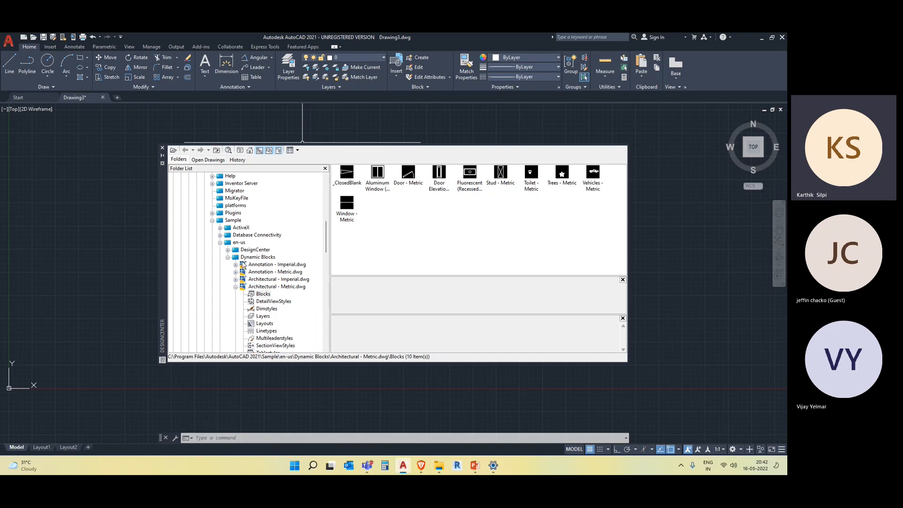
scroll(262, 271, "down", 1)
scroll(262, 271, "up", 1)
left_click(228, 257)
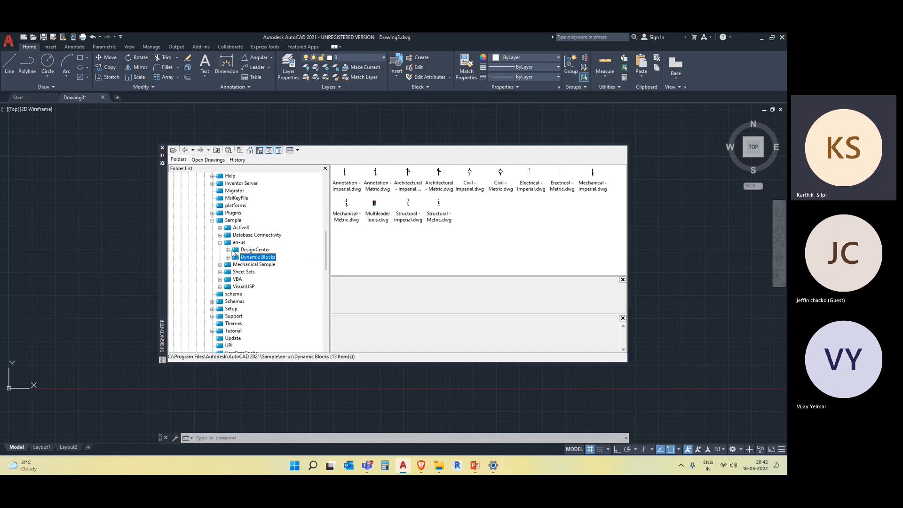
left_click(228, 250)
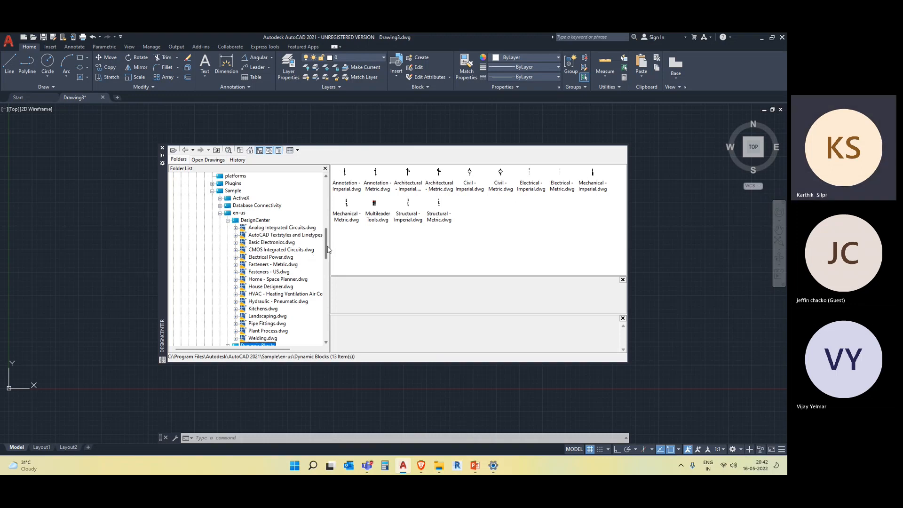
Insert the Pressure Gage block from the HVAC - Heating Ventilation Air Conditioning.dwg blocks into the drawing near the origin
left_click_drag(328, 250, 327, 255)
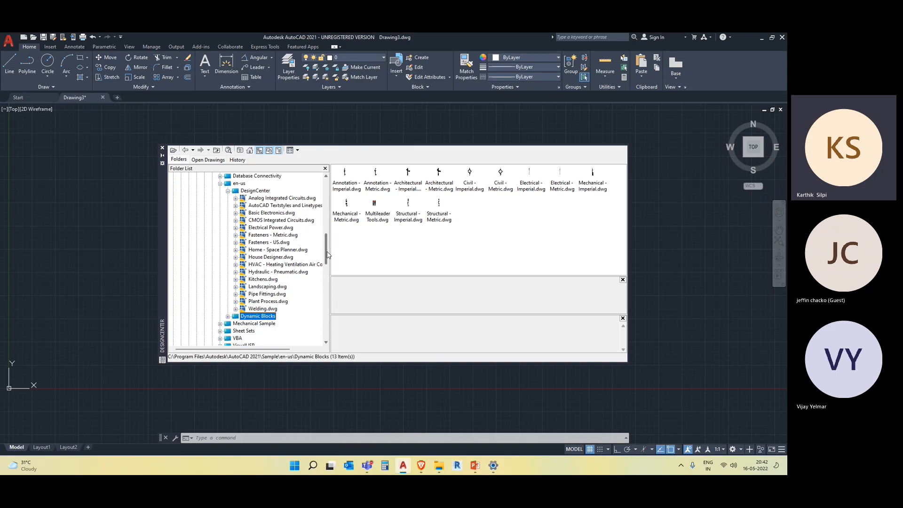
left_click(236, 264)
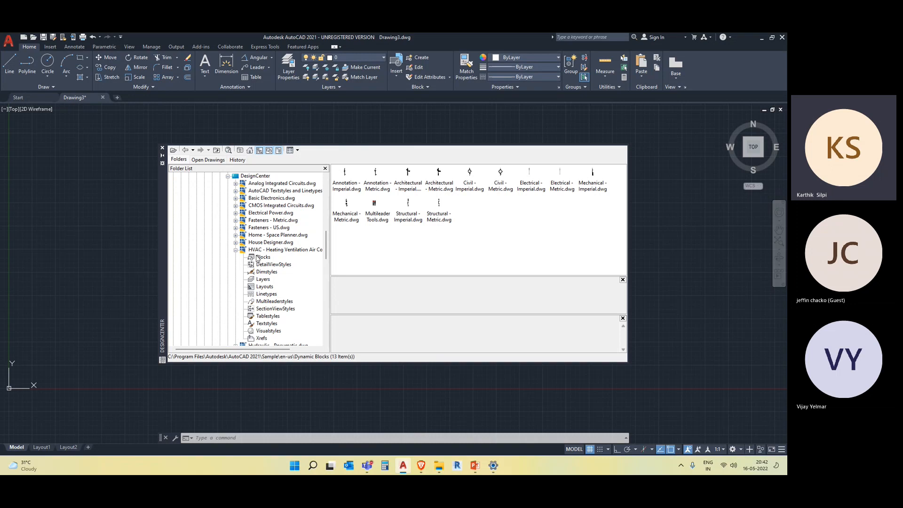
left_click(262, 257)
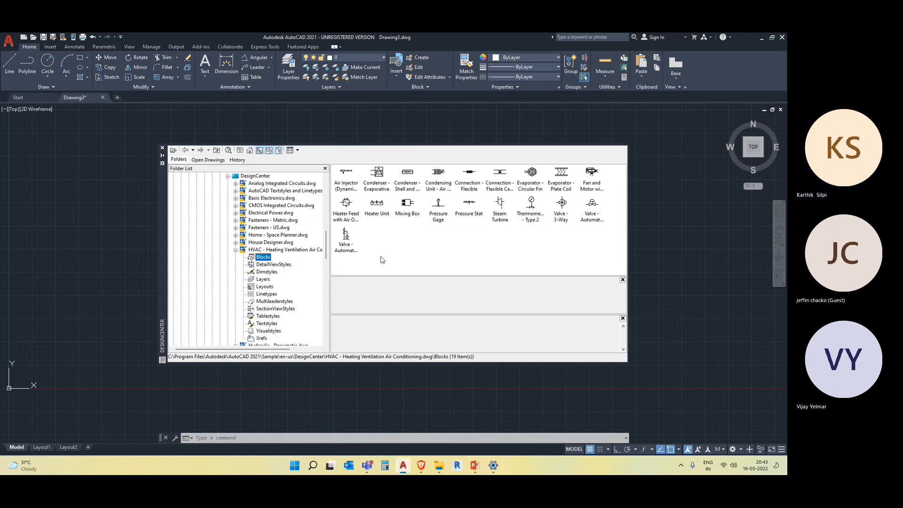
left_click_drag(441, 207, 95, 324)
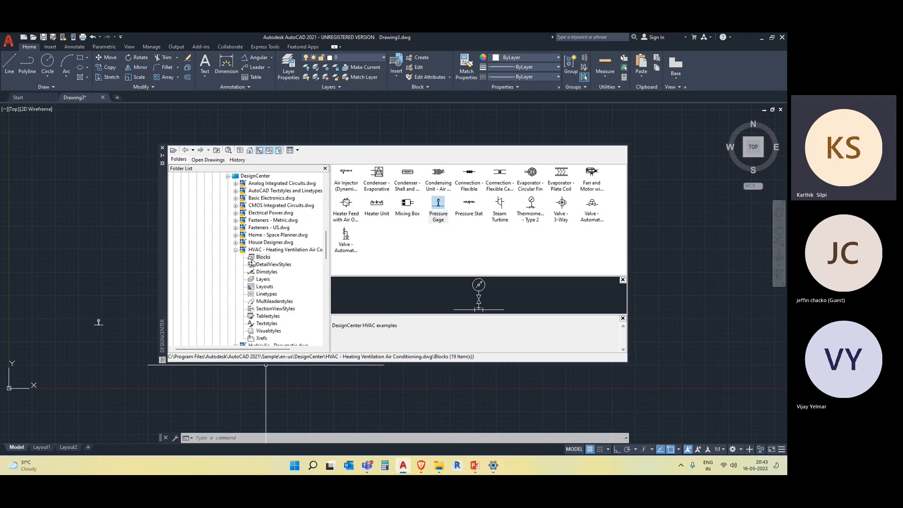
Show the blocks of Architectural - Metric.dwg from the Dynamic Blocks sample folder
scroll(253, 261, "down", 1)
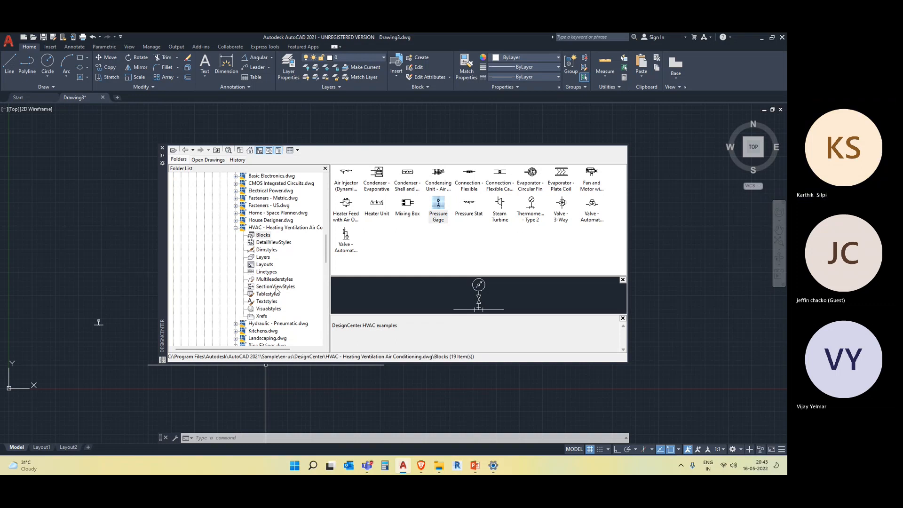
scroll(254, 264, "down", 3)
left_click(228, 302)
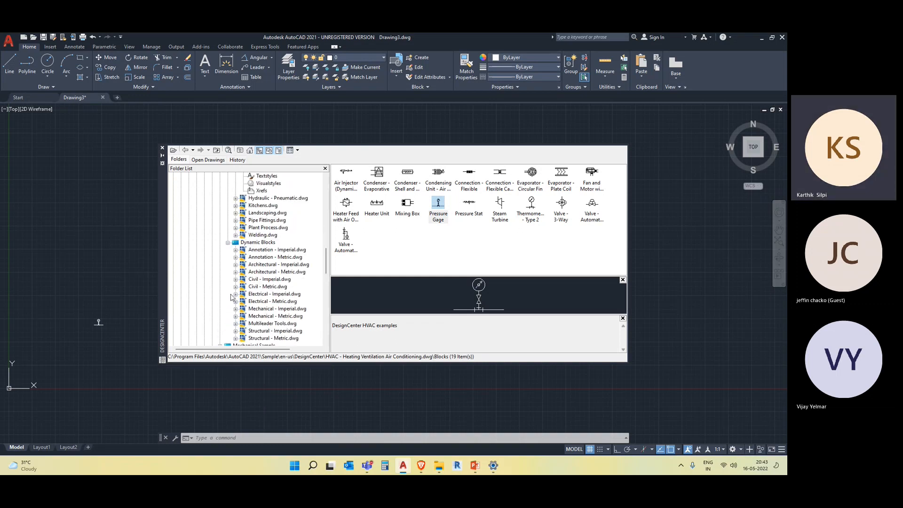
scroll(277, 263, "down", 1)
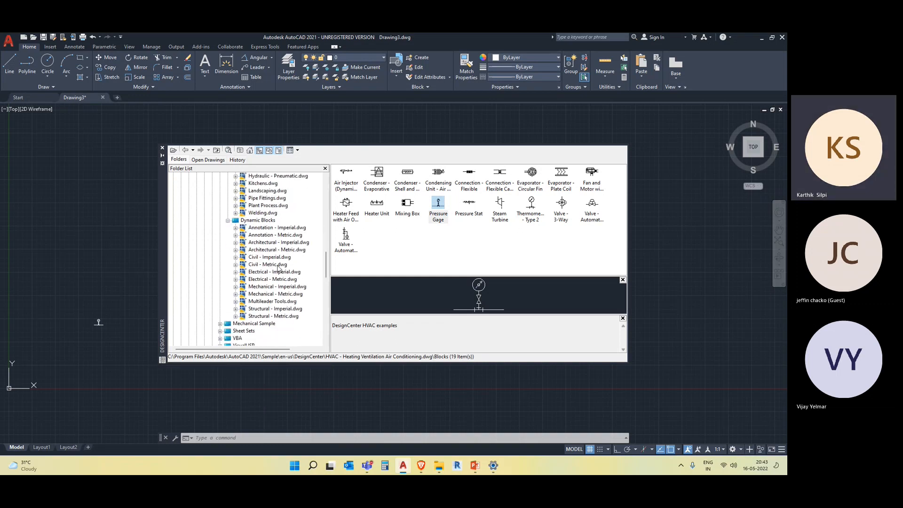
left_click(236, 243)
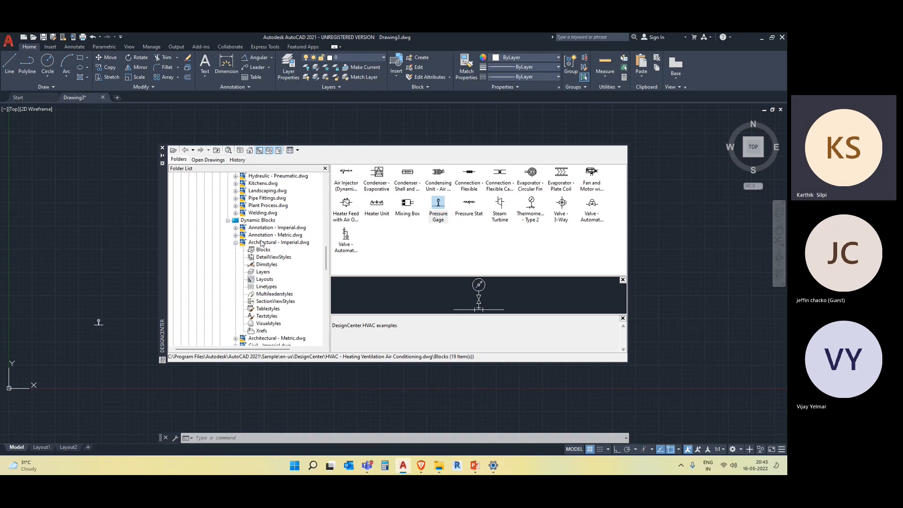
scroll(258, 254, "down", 1)
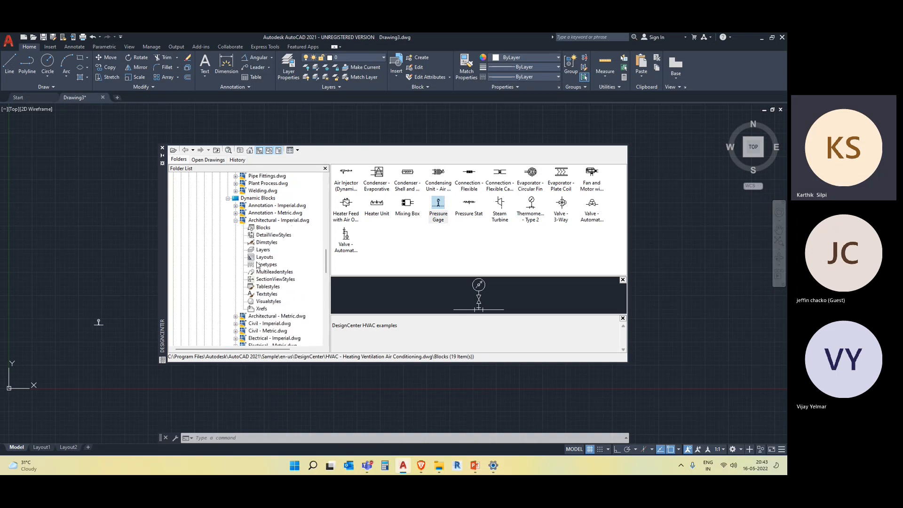
left_click(235, 317)
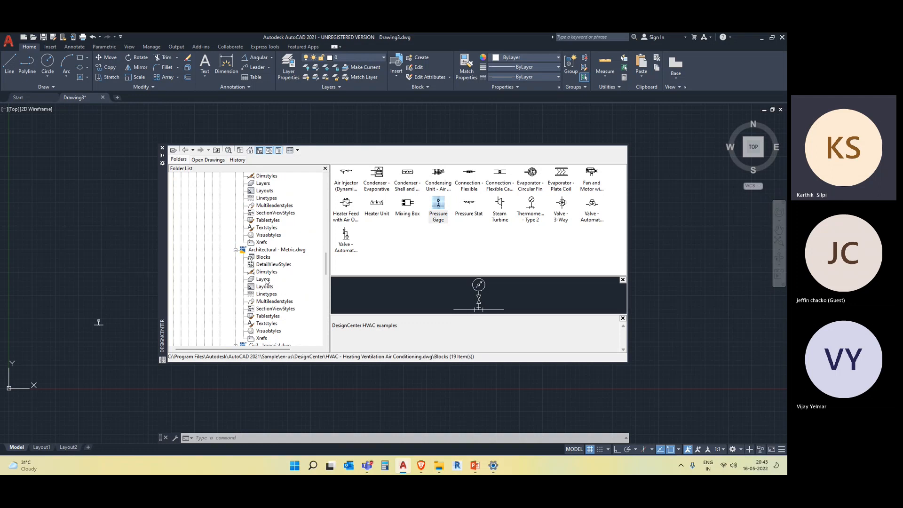
left_click(273, 250)
double_click(347, 175)
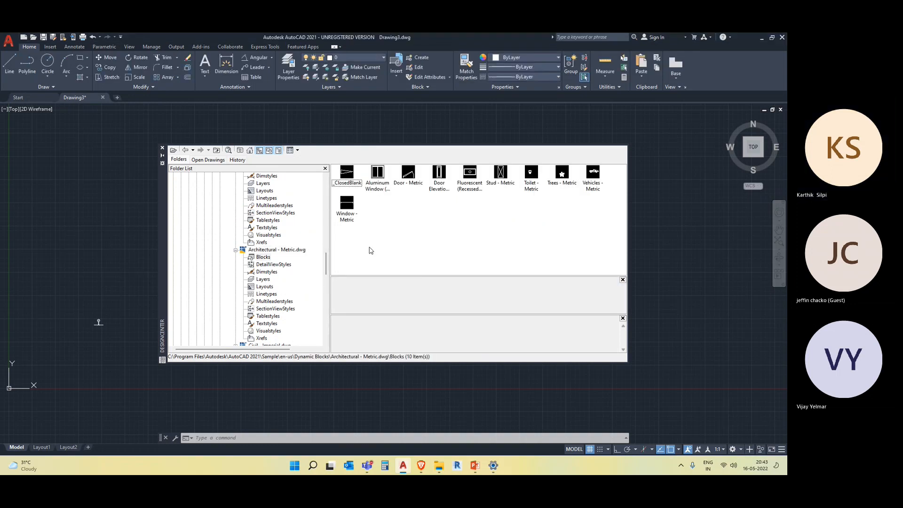
Insert the Window - Metric block into the drawing, to the upper left of the pressure gage
left_click(347, 209)
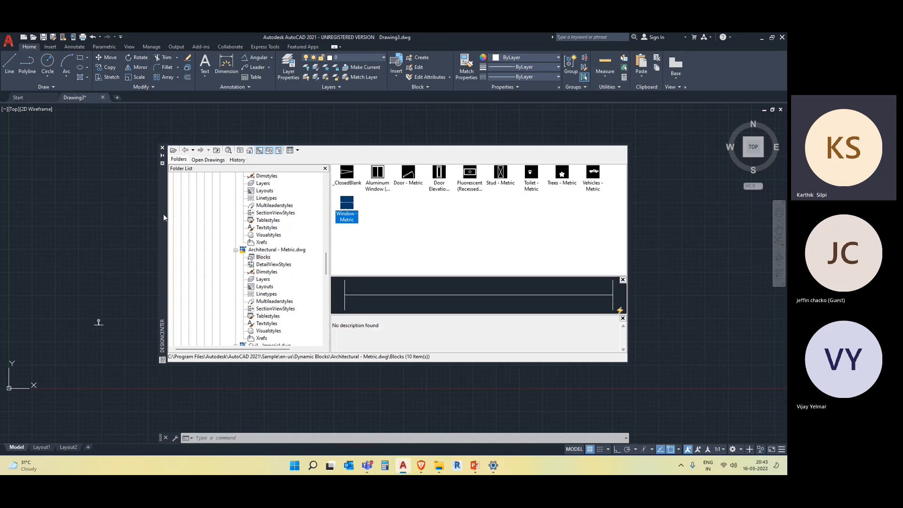
left_click_drag(347, 211, 41, 292)
left_click(49, 304)
left_click(86, 361)
middle_click_drag(100, 340, 216, 339)
middle_click_drag(142, 327, 35, 323)
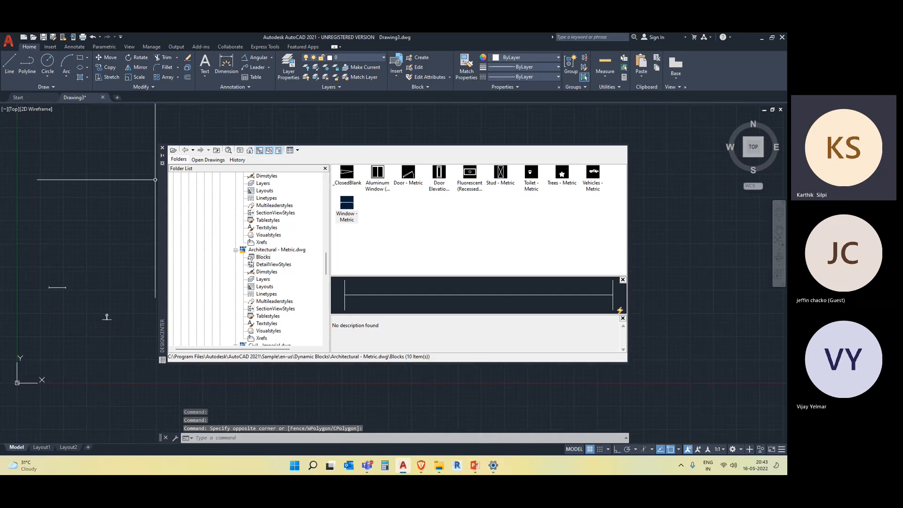
Close DesignCenter and display the properties of the inserted window block
left_click(162, 147)
scroll(86, 337, "up", 4)
mouse_move(120, 299)
middle_mouse_down()
mouse_move(343, 334)
mouse_move(458, 332)
middle_mouse_up()
left_click(347, 246)
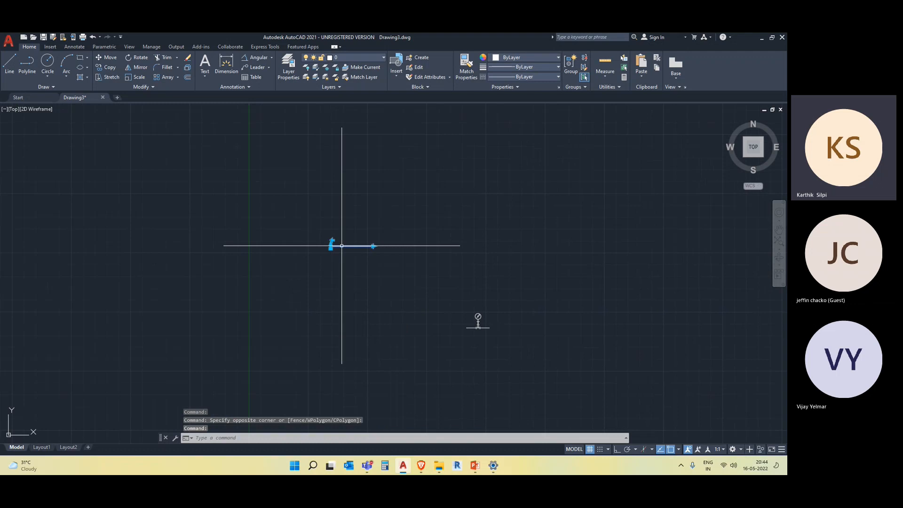
scroll(355, 279, "up", 2)
type("p")
key("Return")
key("Escape")
left_click(365, 273)
left_click(332, 173)
key("Escape")
Draw a nearly horizontal line about 1457 mm long just above the window block
type("l")
key("Return")
left_click(315, 180)
left_click(425, 179)
key("Escape")
Review the properties of the line above the window block and delete the line
left_click(379, 201)
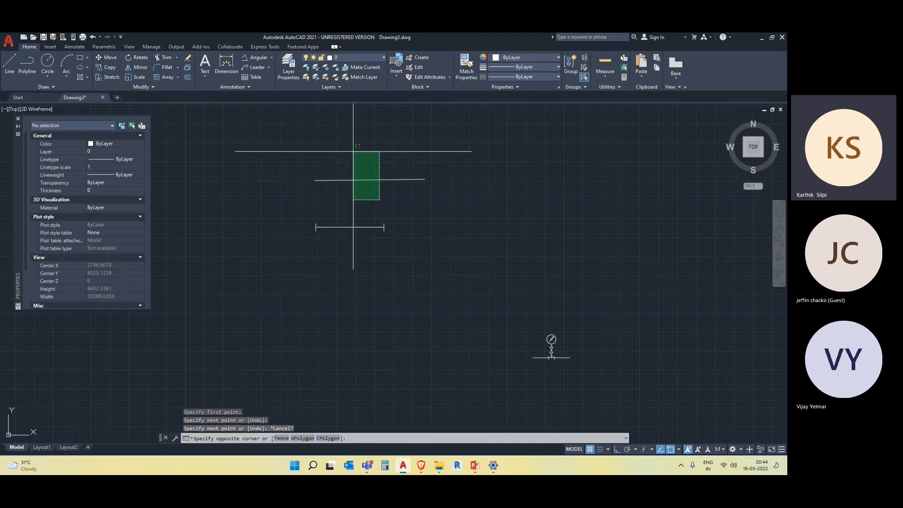
left_click(352, 151)
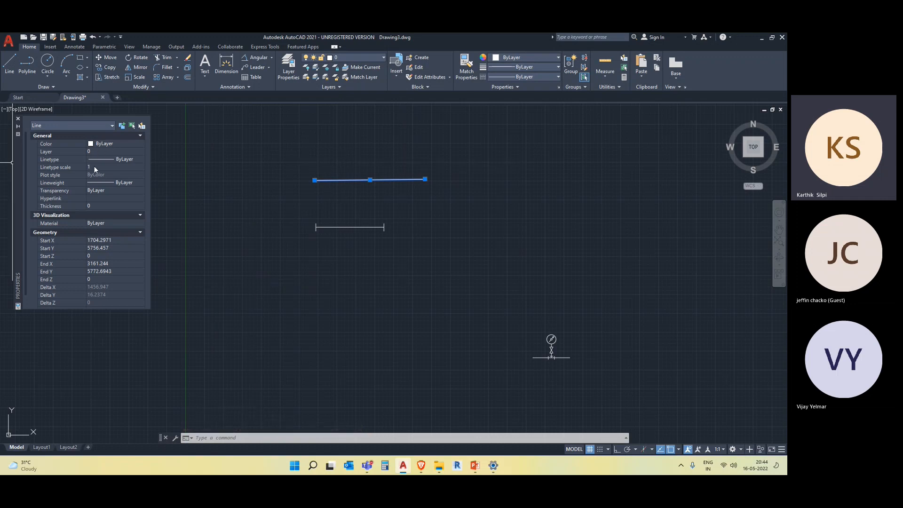
scroll(113, 207, "down", 1)
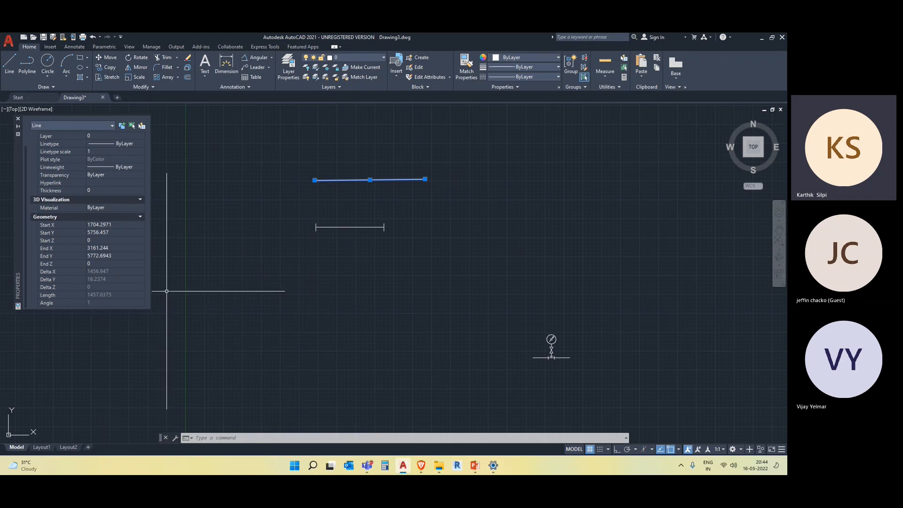
key("Delete")
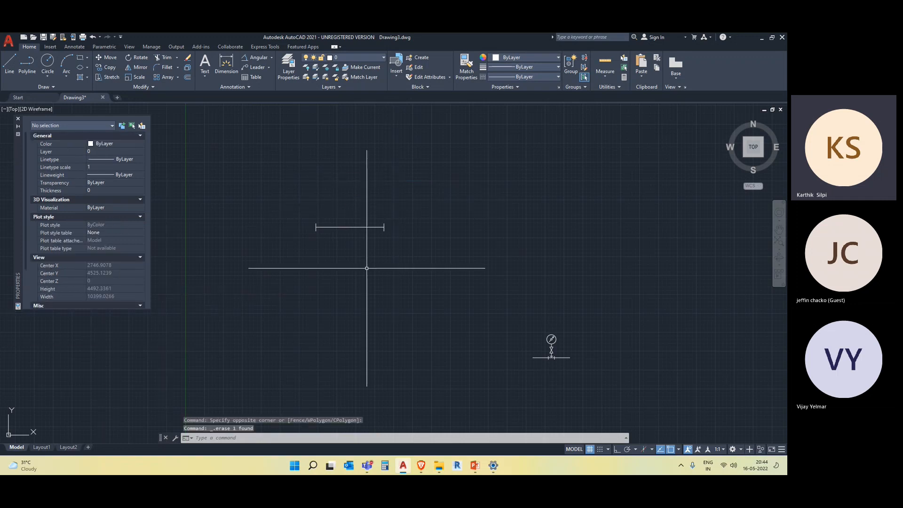
Select the window block to view its block reference properties
left_click(365, 268)
left_click(329, 207)
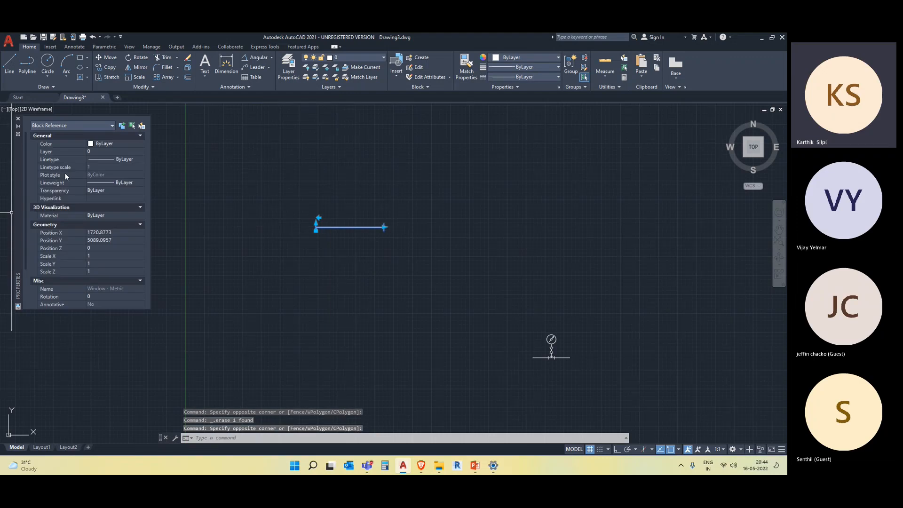
Switch to the Teams meeting, admit the guest waiting in the lobby and return to the drawing
left_click(698, 405)
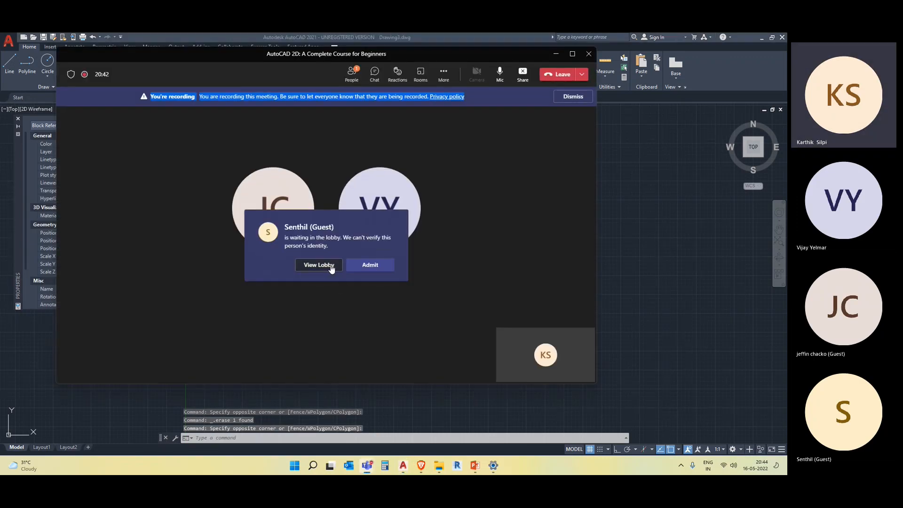
left_click(365, 265)
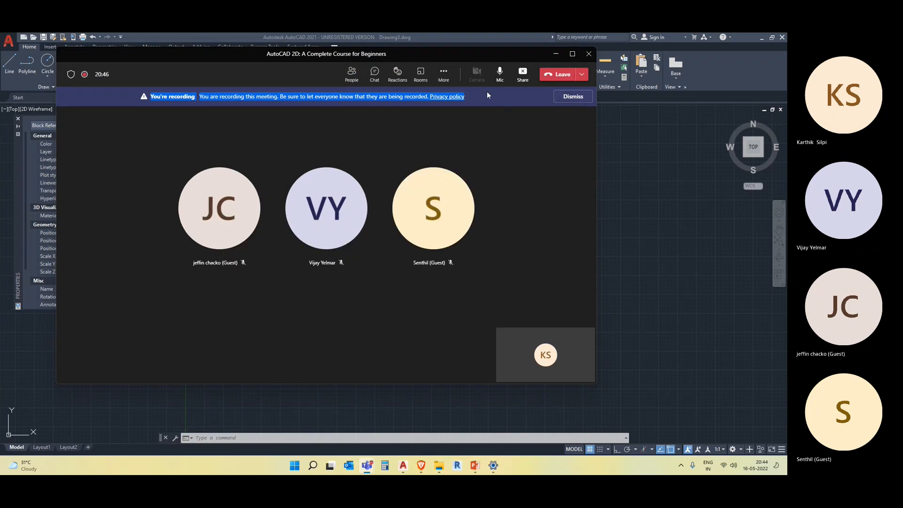
left_click(556, 54)
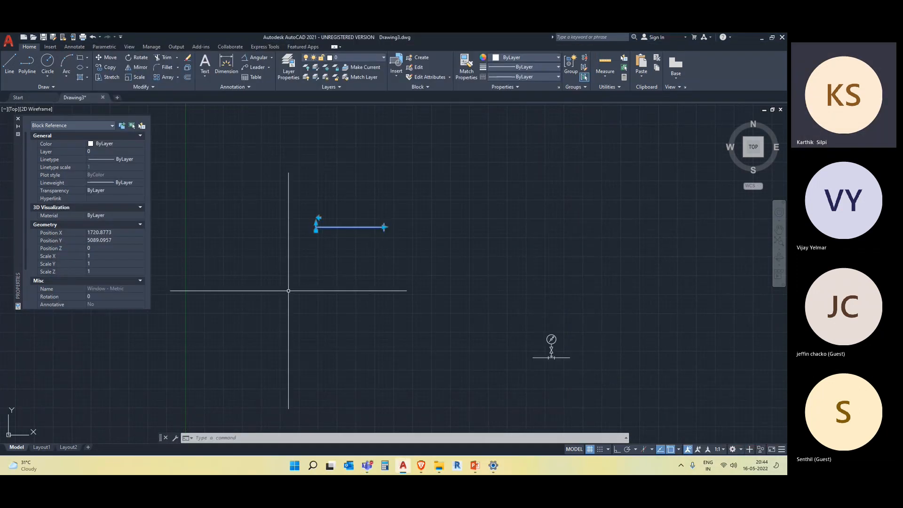
Reselect the window block, flip it to Left and review its custom properties
key("Escape")
left_click(409, 281)
left_click(341, 192)
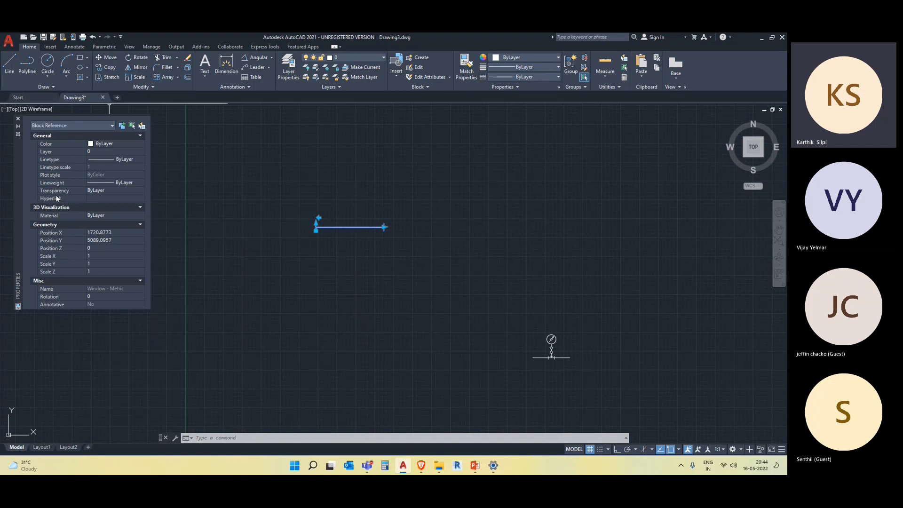
scroll(97, 201, "down", 3)
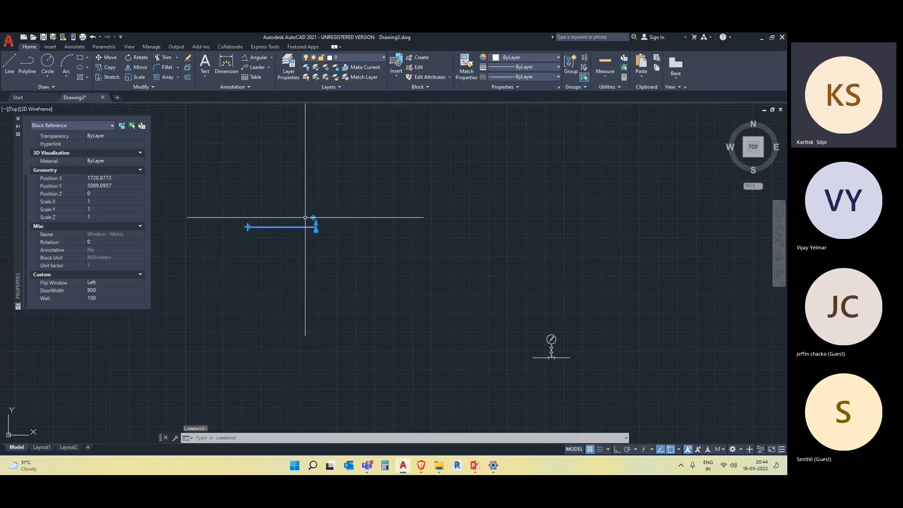
Stretch the window block's wall thickness to 150 mm and check the Wall property
key("Escape")
left_click(310, 237)
left_click(292, 218)
scroll(304, 225, "up", 8)
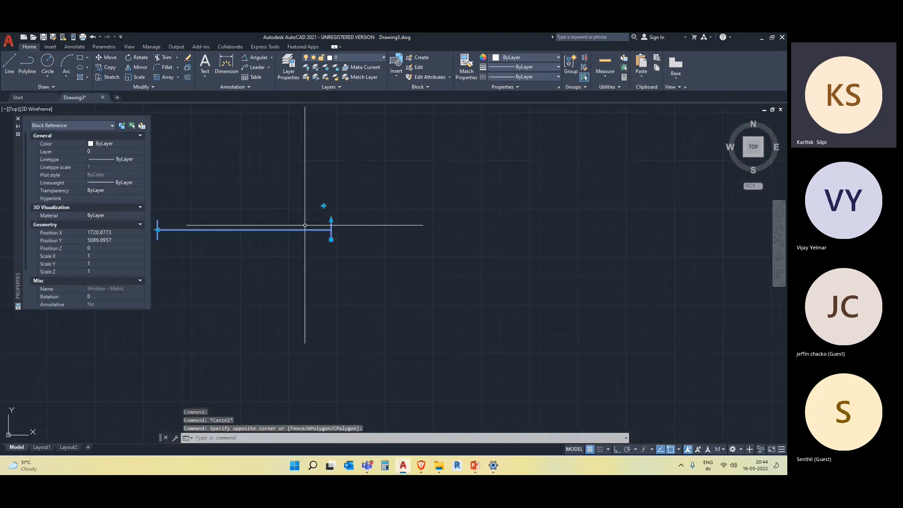
left_click(355, 194)
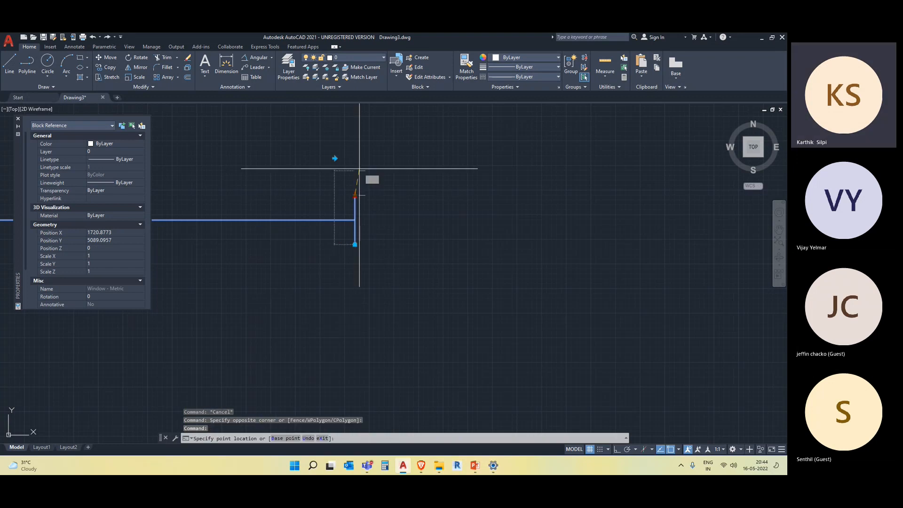
left_click(355, 143)
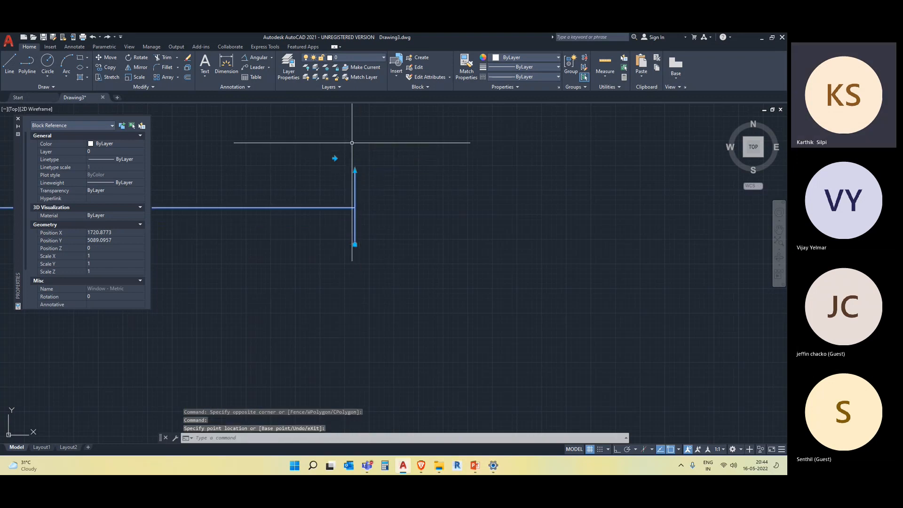
scroll(97, 252, "down", 3)
middle_click_drag(105, 301, 225, 304)
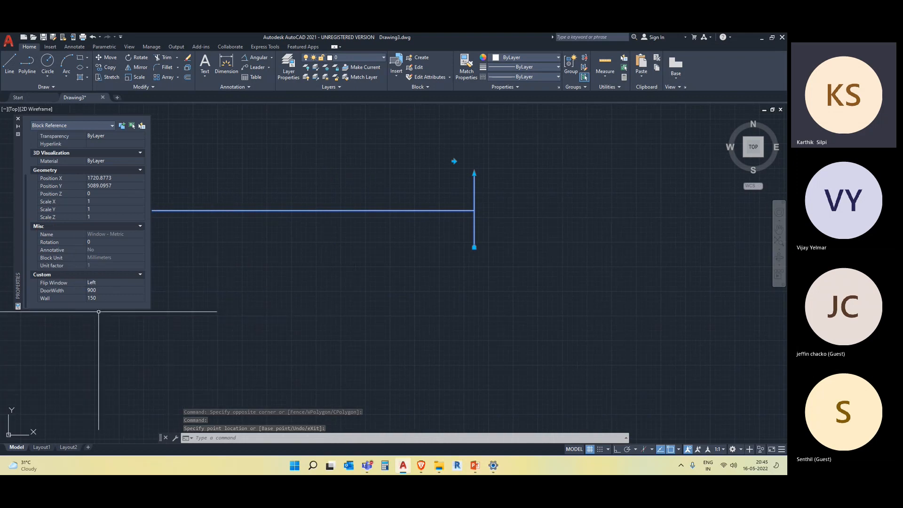
Stretch the window block's wall thickness to 450 mm and deselect the block
left_click(474, 173)
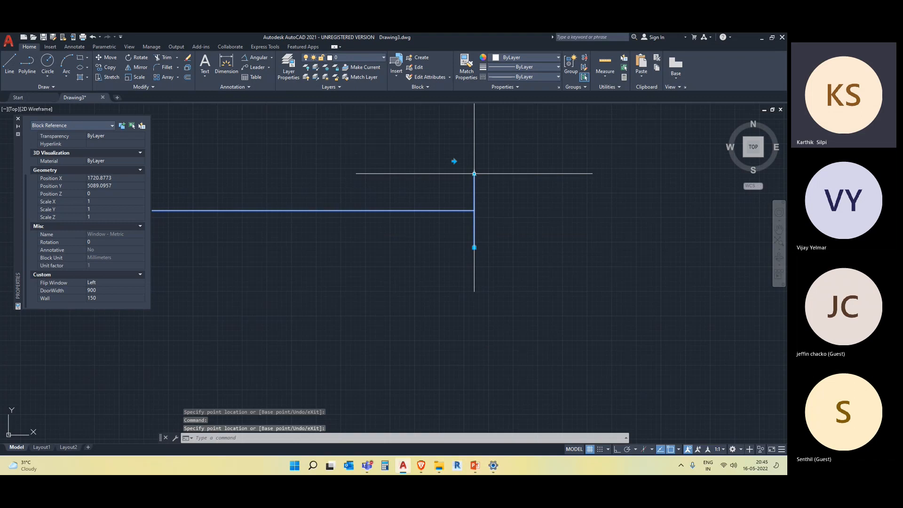
left_click(474, 173)
scroll(478, 134, "down", 2)
left_click(476, 114)
middle_click_drag(494, 202, 500, 241)
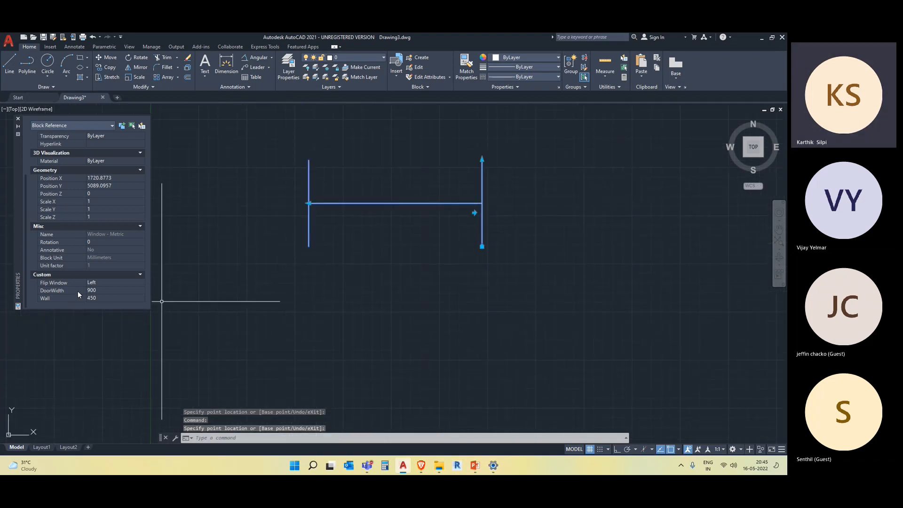
key("Escape")
Draw a horizontal line about 2226 mm long, above and to the east of the window block, with Ortho on
scroll(282, 306, "down", 3)
type("l")
key("Return")
left_click(360, 190)
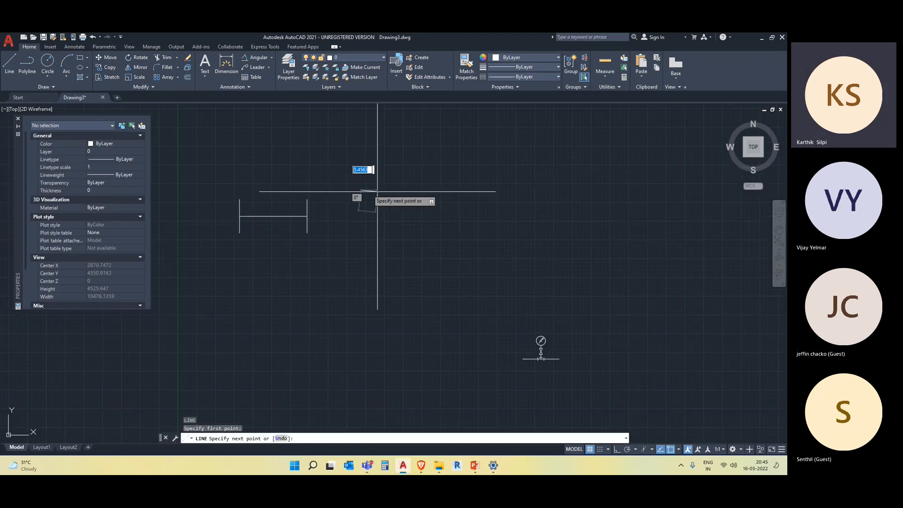
key("F8")
left_click(528, 190)
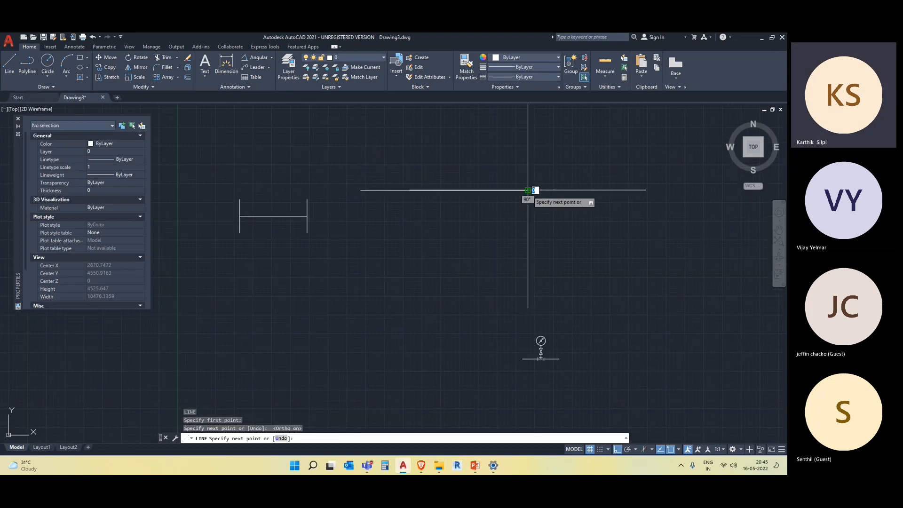
key("Escape")
Offset the horizontal line upward by 150 mm to form the second face of a wall
middle_click_drag(466, 242, 462, 289)
left_click(429, 276)
left_click(411, 227)
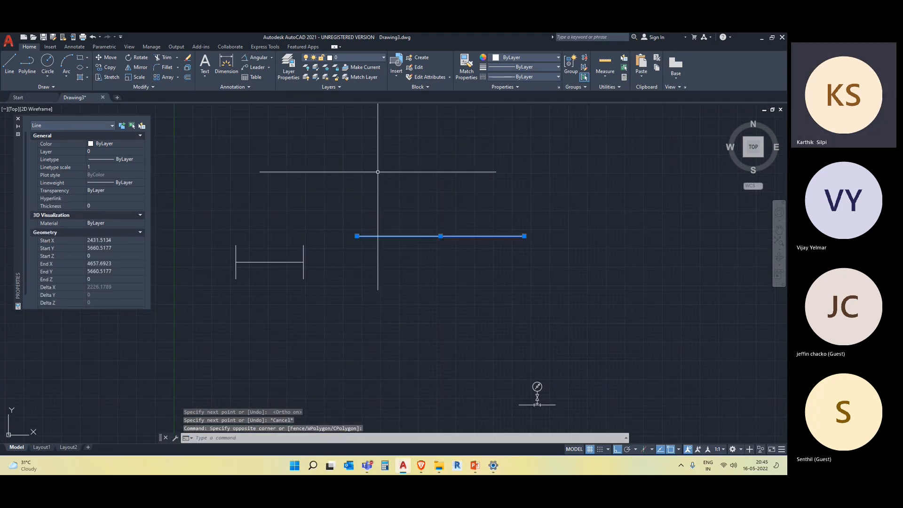
type("of")
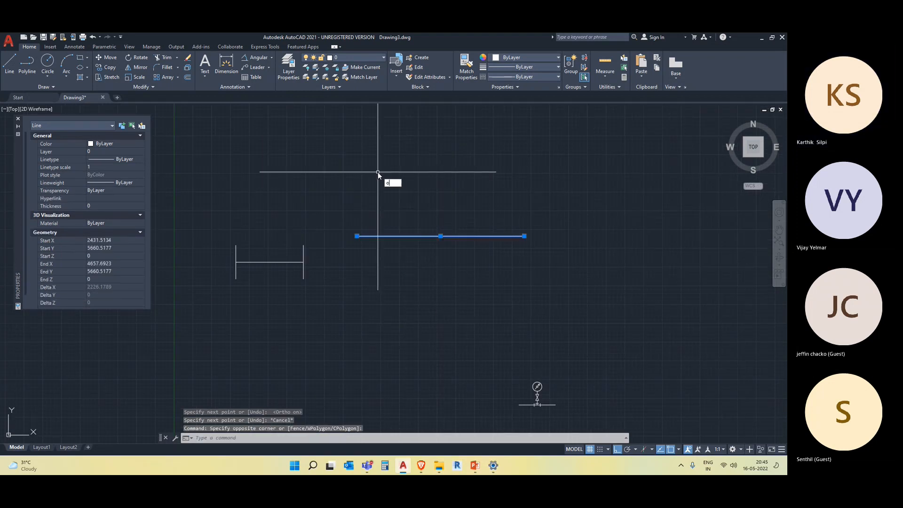
key("Return")
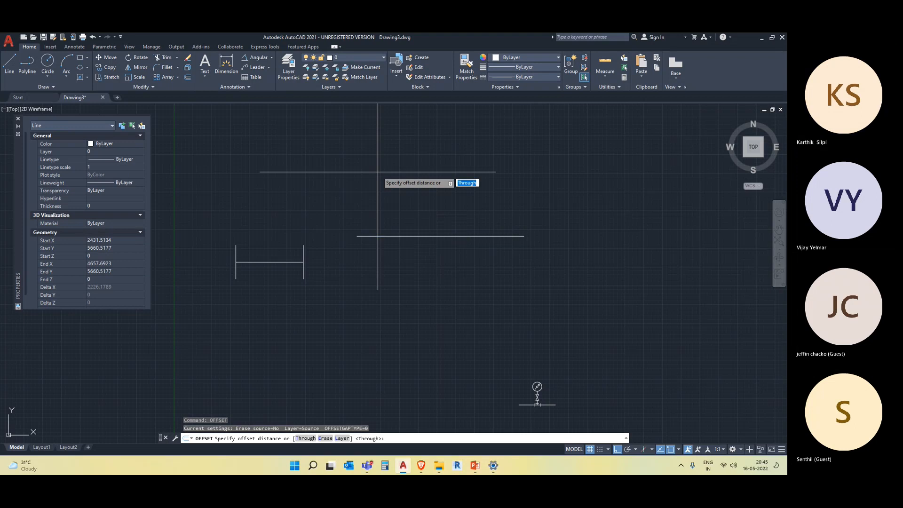
type("150")
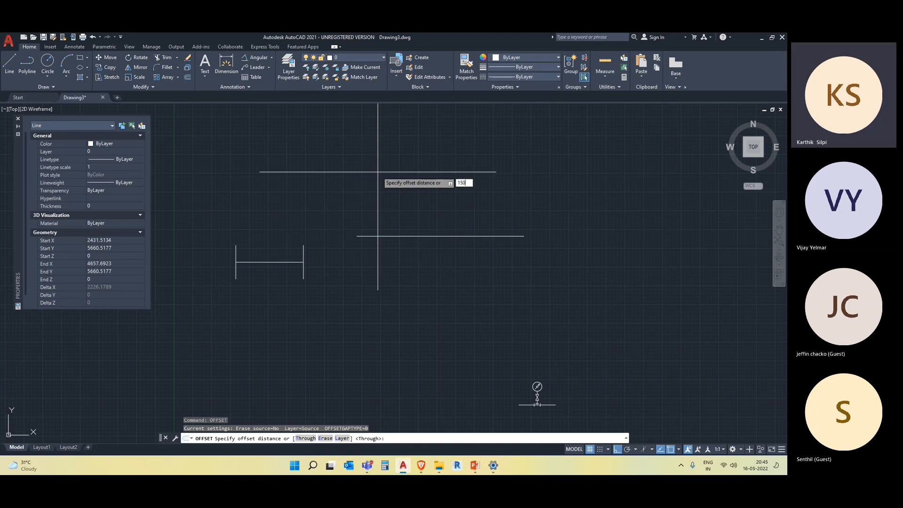
key("Return")
left_click(378, 235)
left_click(379, 171)
key("Escape")
Select the window block and review its custom properties
left_click(341, 311)
left_click(289, 252)
scroll(80, 249, "down", 3)
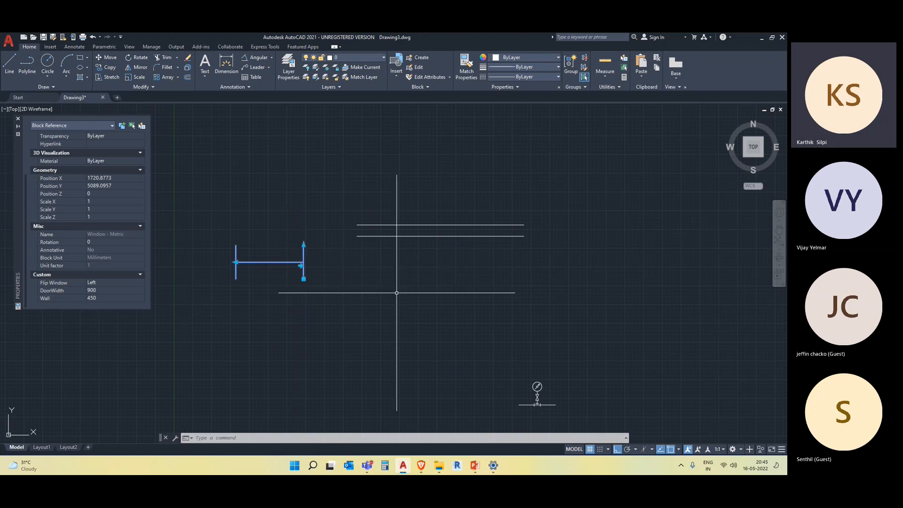
Draw two short vertical lines between the wall lines to mark the jambs of a manually drawn window
key("l")
key("Return")
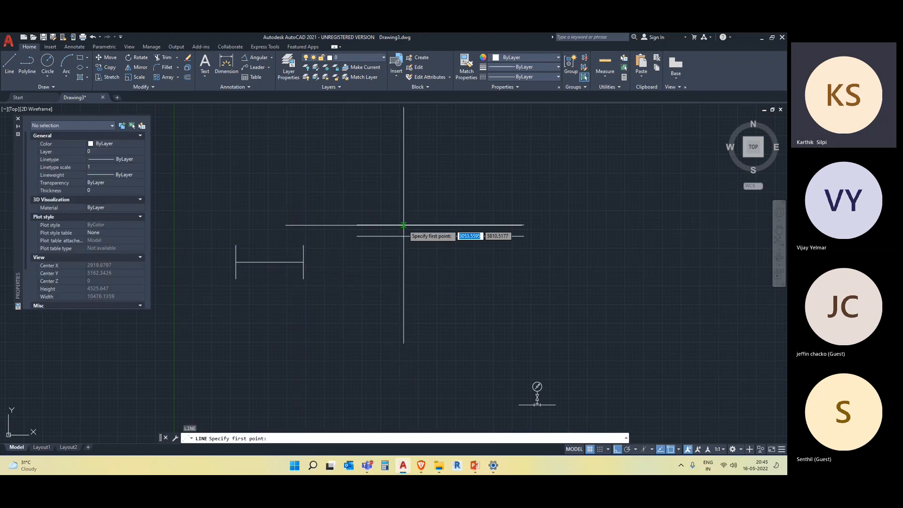
left_click(404, 225)
left_click(404, 235)
key("Return")
key("Return")
left_click(470, 224)
left_click(471, 235)
key("Escape")
key("Escape")
Draw a horizontal centre line joining the midpoints of the two vertical jamb lines
key("l")
key("Return")
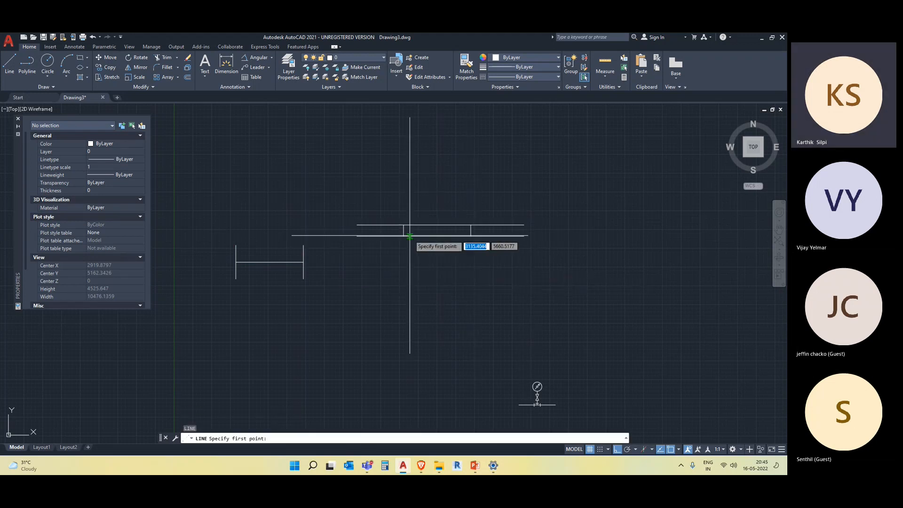
left_click(404, 230)
key("Escape")
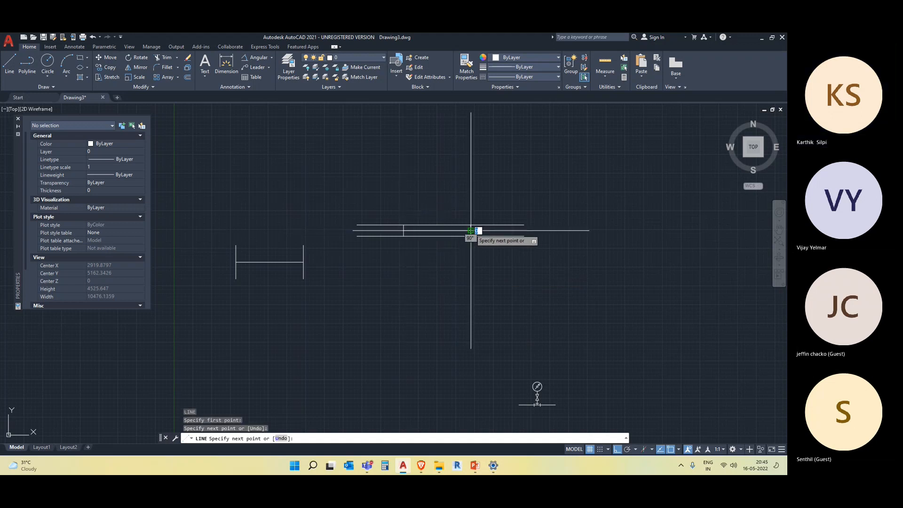
Erase the jamb lines and centre line of the manually drawn window
left_click(481, 231)
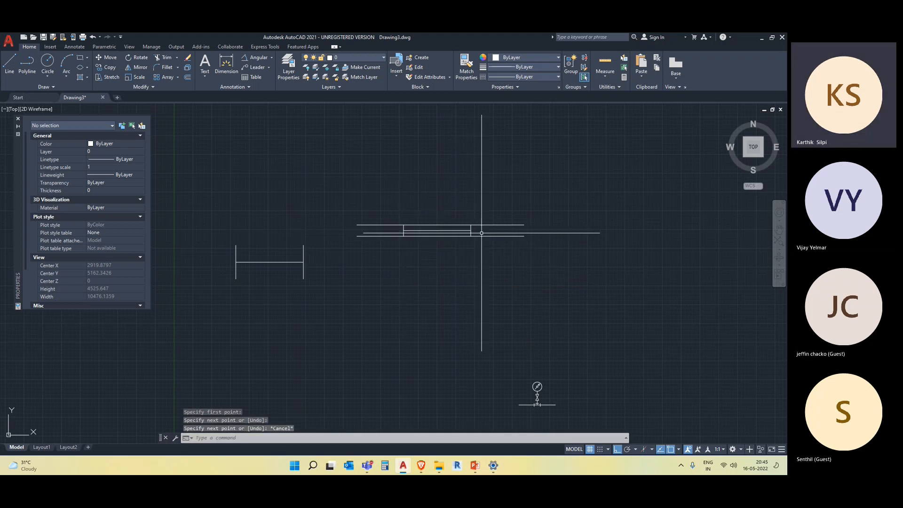
left_click(397, 224)
key("Delete")
Select the window block, try a Wall value of 100 and settle on 150
left_click(355, 313)
left_click(238, 222)
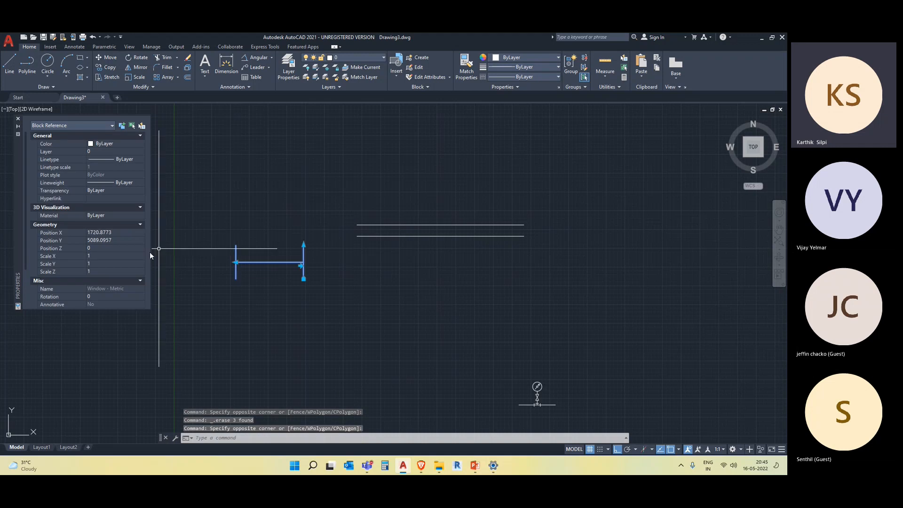
scroll(100, 246, "down", 3)
left_click(100, 298)
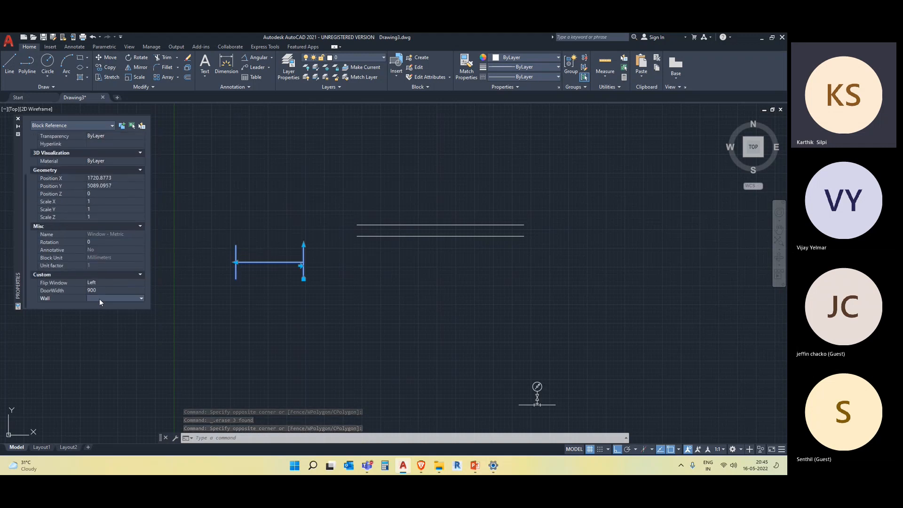
type("100")
key("Return")
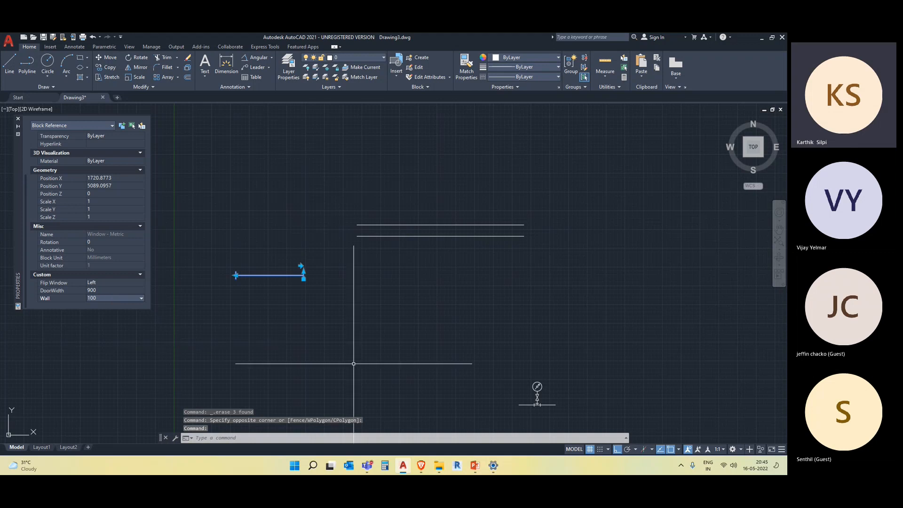
left_click(354, 363)
left_click(96, 298)
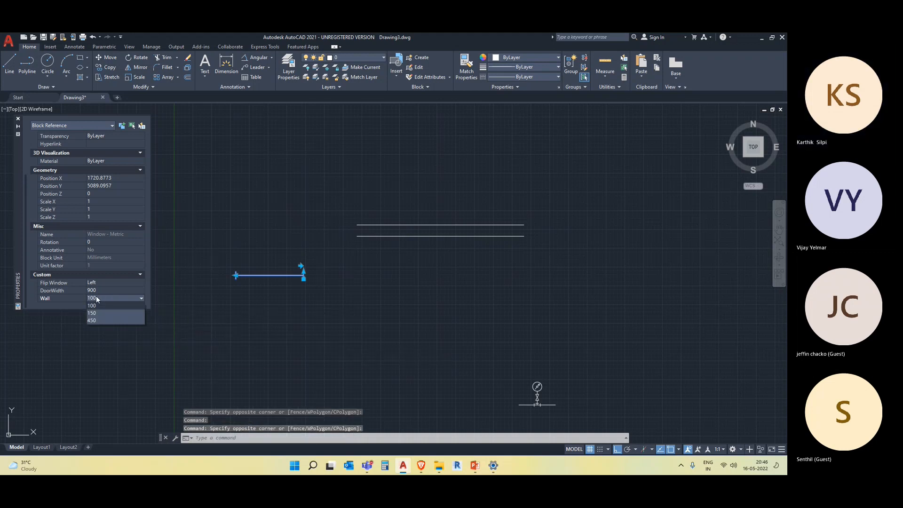
left_click(103, 312)
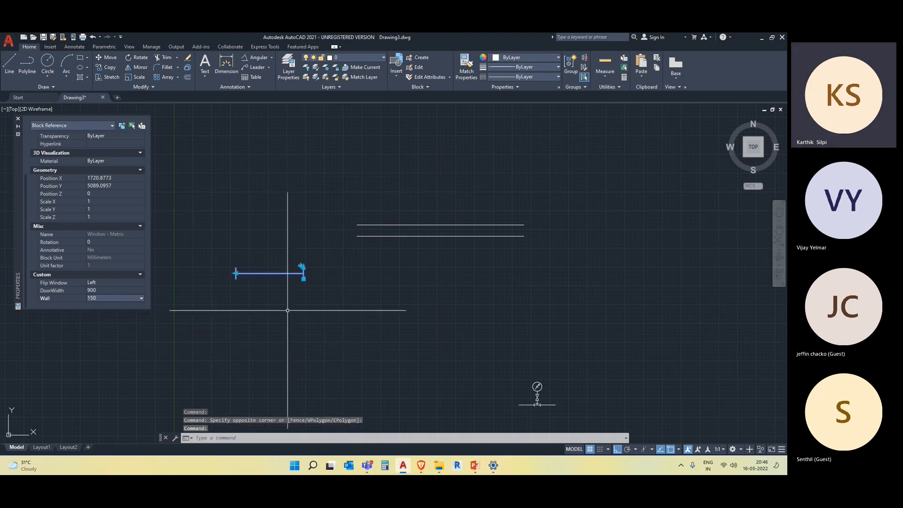
Move the window block by its lower-right corner onto the lower wall line, with Ortho off, so it sits inside the wall
key("Return")
left_click(304, 279)
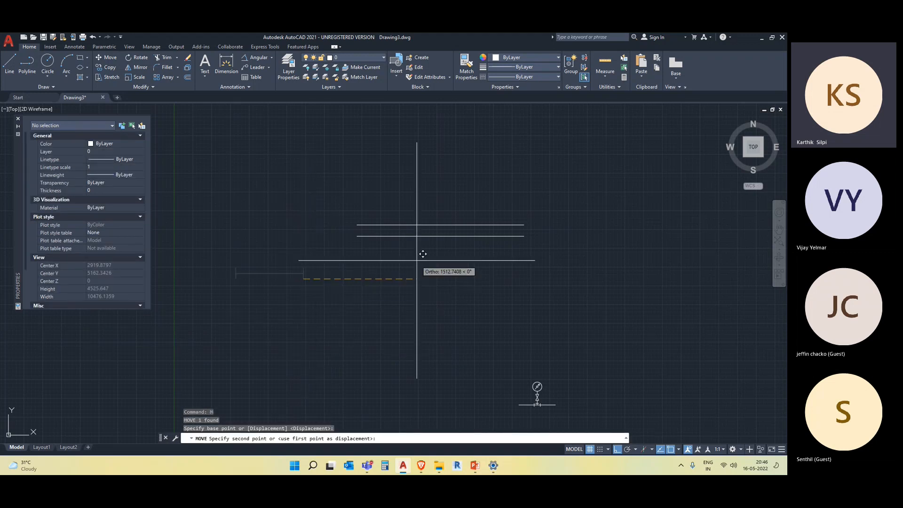
key("F8")
scroll(449, 241, "up", 4)
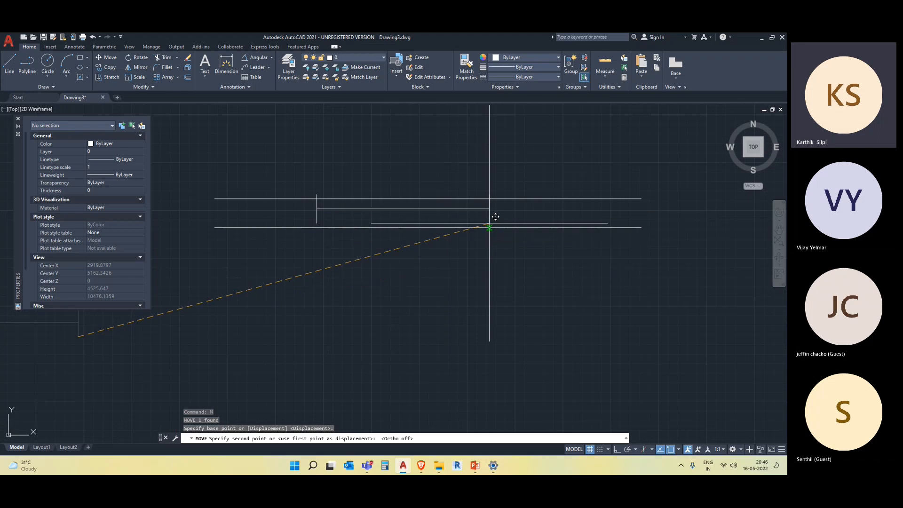
left_click(489, 213)
key("Escape")
left_click(591, 313)
left_click(562, 164)
key("Escape")
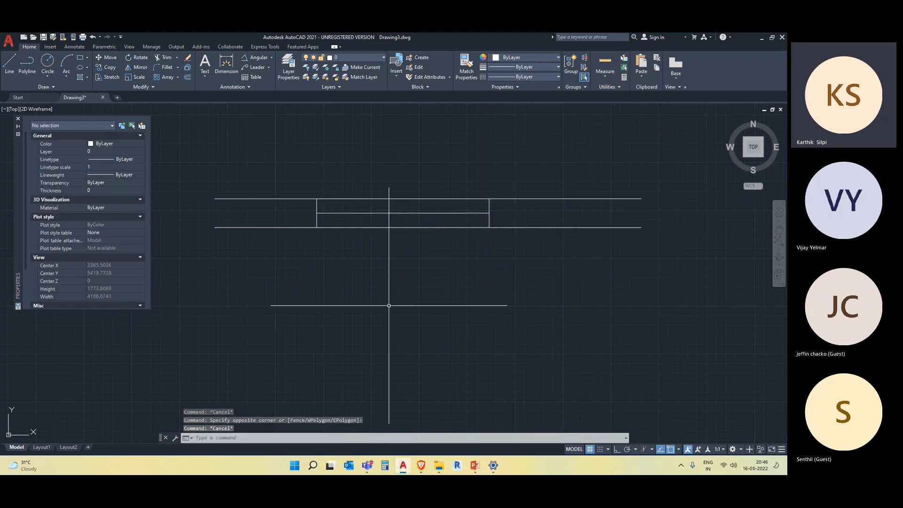
left_click(282, 276)
left_click(217, 159)
key("Escape")
Select the window block in the wall, try a DoorWidth of 1050 and settle on 1200
left_click(503, 221)
left_click(459, 207)
scroll(56, 150, "down", 3)
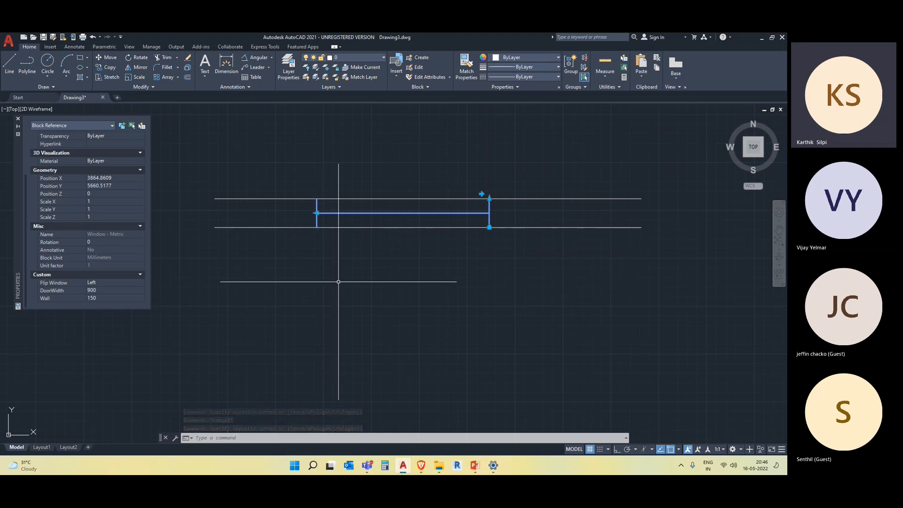
middle_click_drag(263, 313, 205, 351)
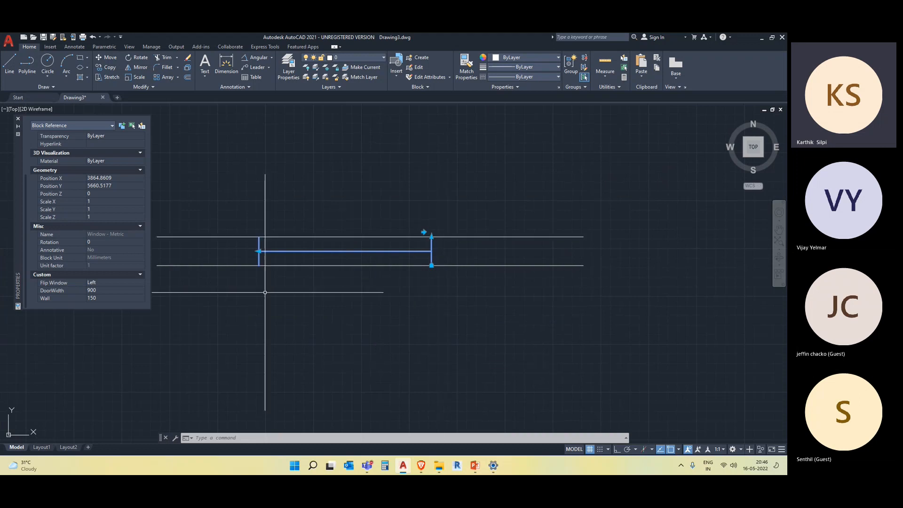
left_click(113, 291)
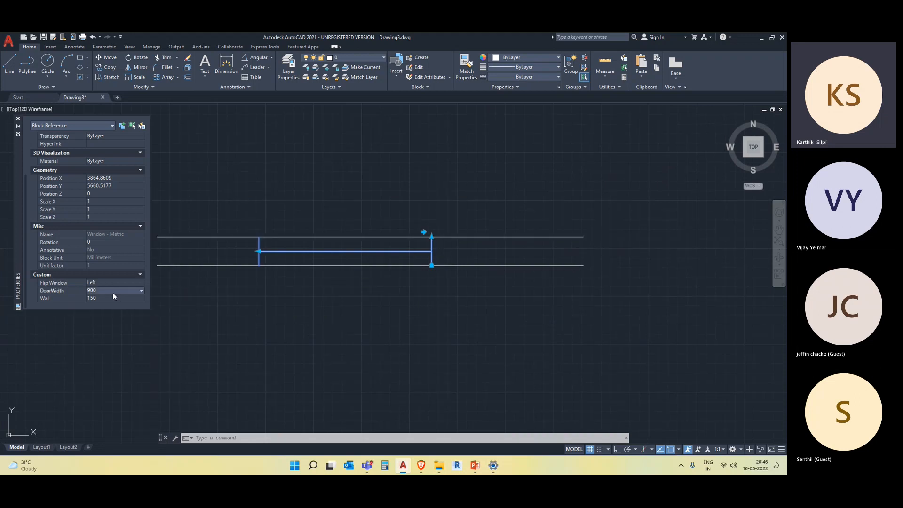
scroll(113, 292, "down", 1)
left_click(112, 292)
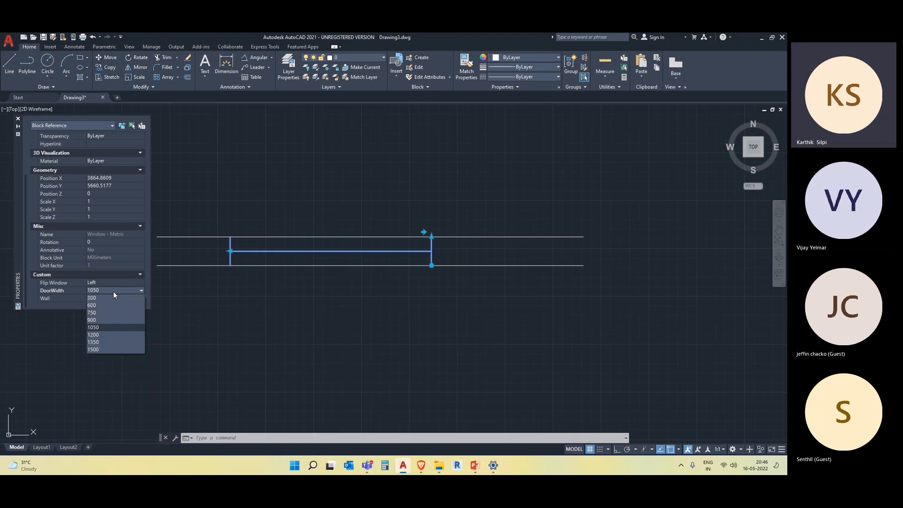
left_click(110, 335)
left_click(328, 251)
middle_click_drag(408, 307, 465, 309)
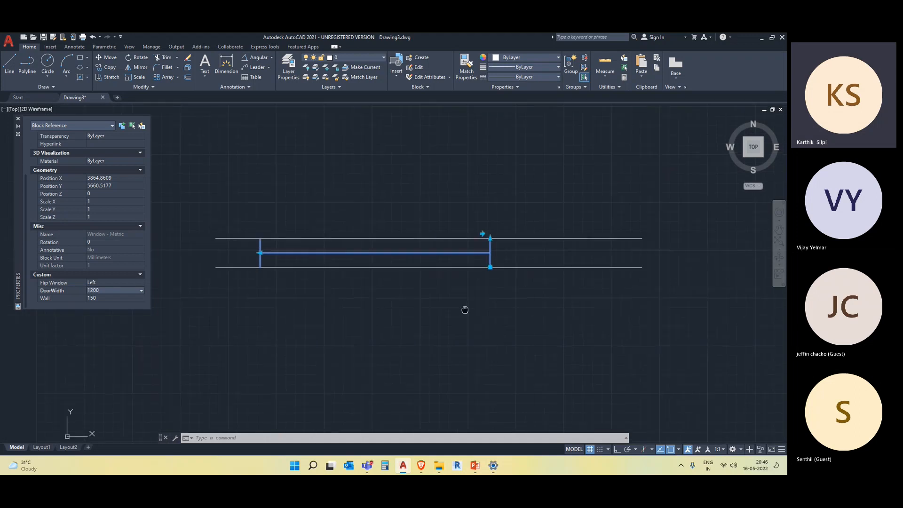
key("Escape")
left_click(511, 253)
left_click(478, 249)
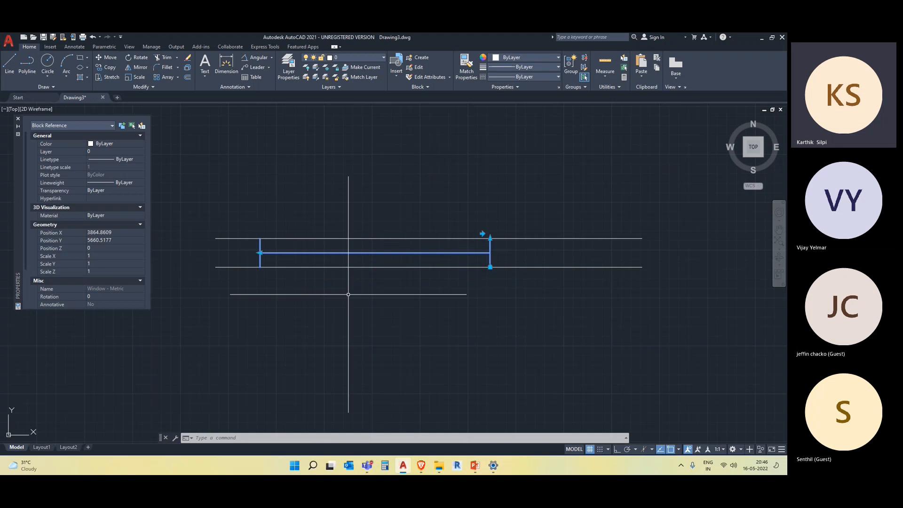
key("Escape")
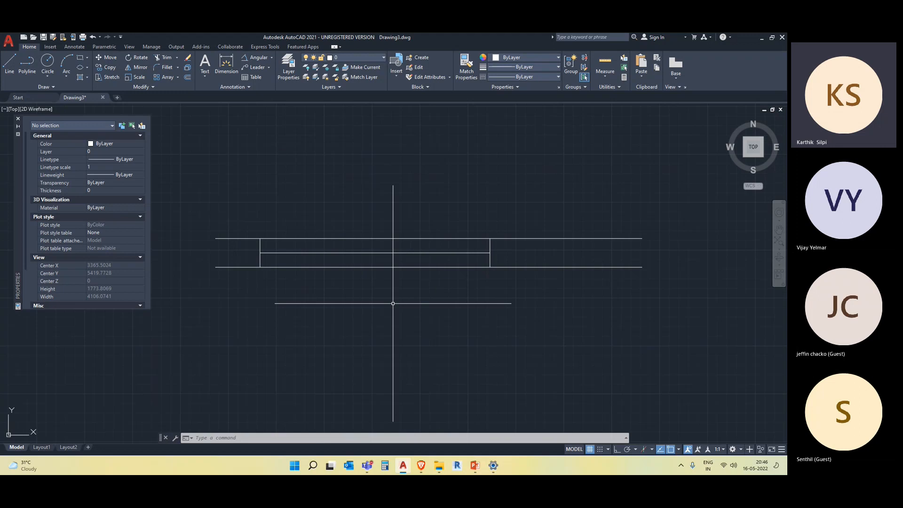
Erase the window block and both wall lines from the drawing
left_click(517, 258)
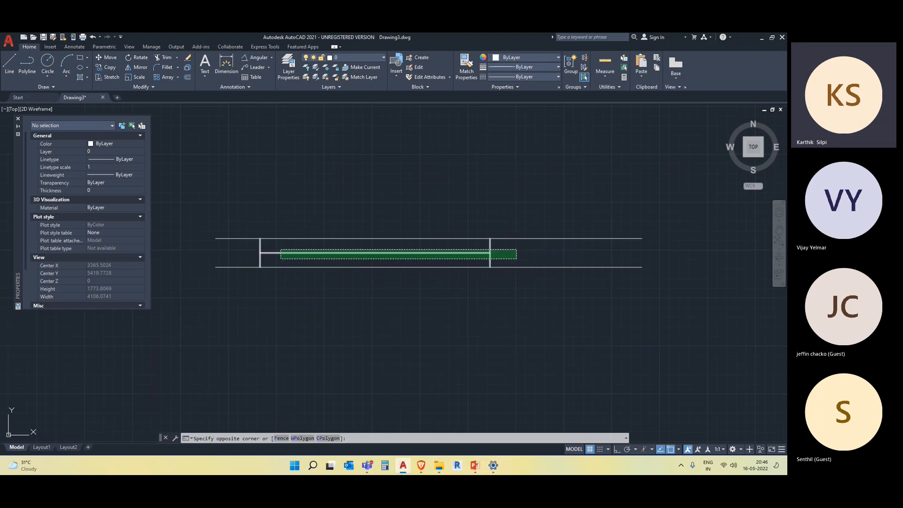
left_click(280, 250)
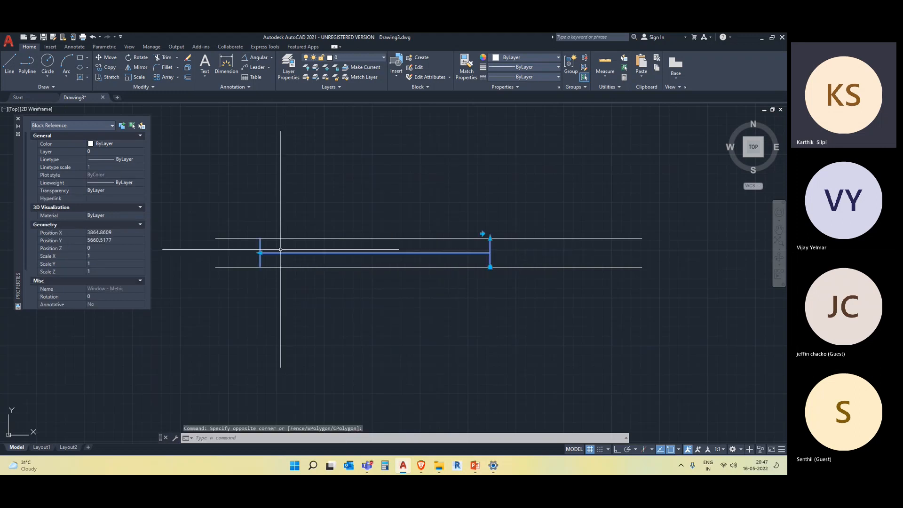
key("Delete")
scroll(377, 336, "down", 2)
left_click(445, 328)
left_click(331, 178)
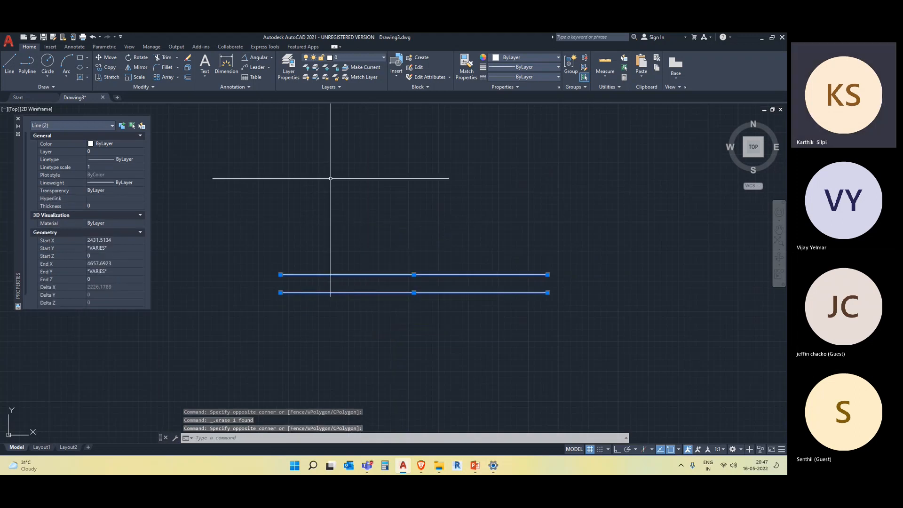
key("Delete")
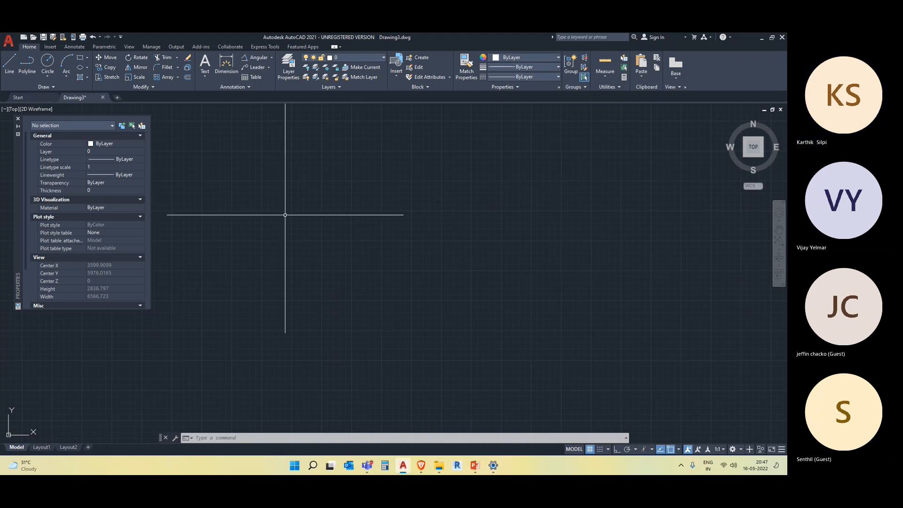
Switch to the AUTOCAD-2D classes presentation in PowerPoint and start the slide show from the DAY-7 title slide
left_click(476, 466)
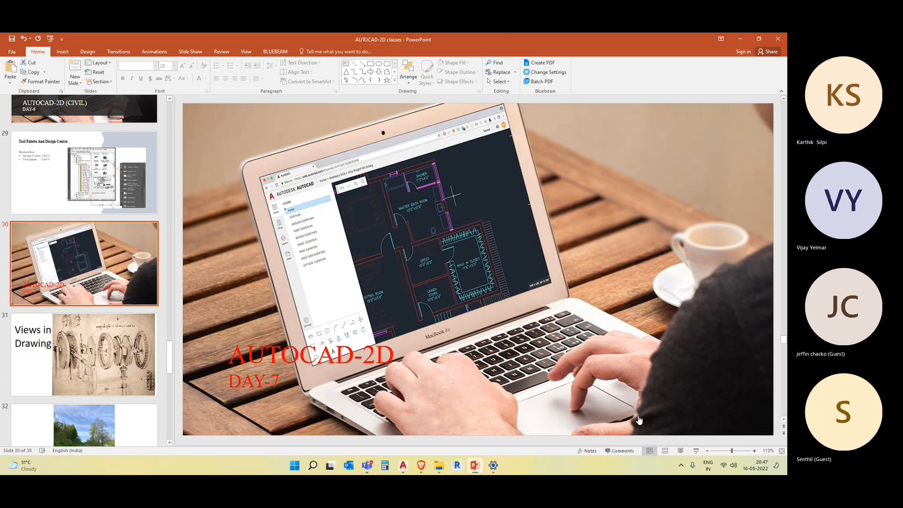
left_click(714, 397)
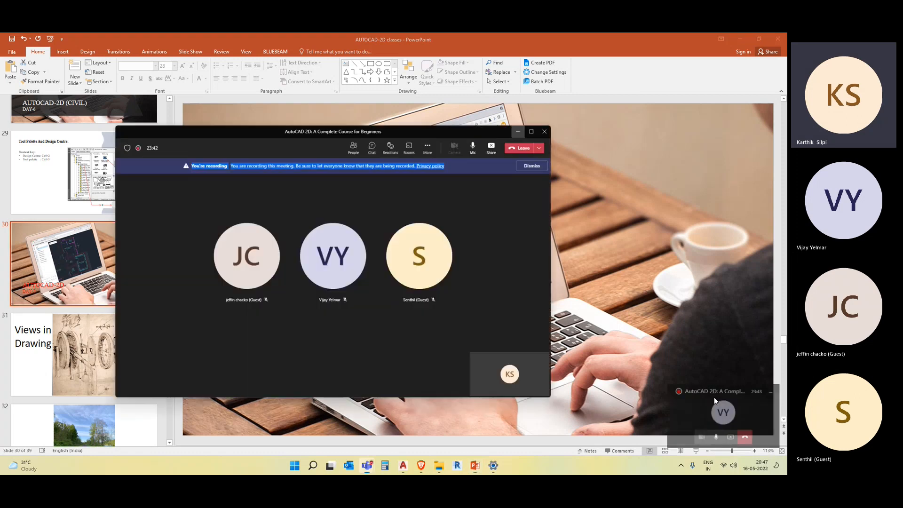
left_click(556, 53)
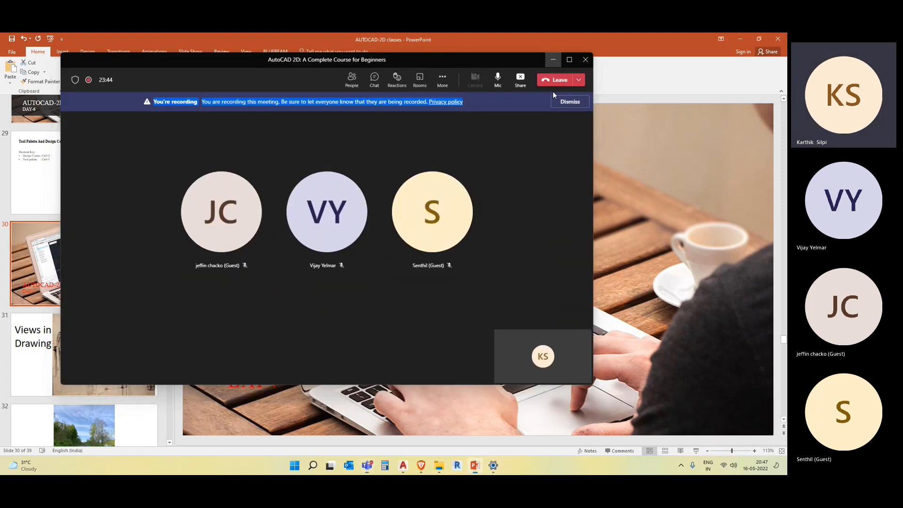
left_click(689, 400)
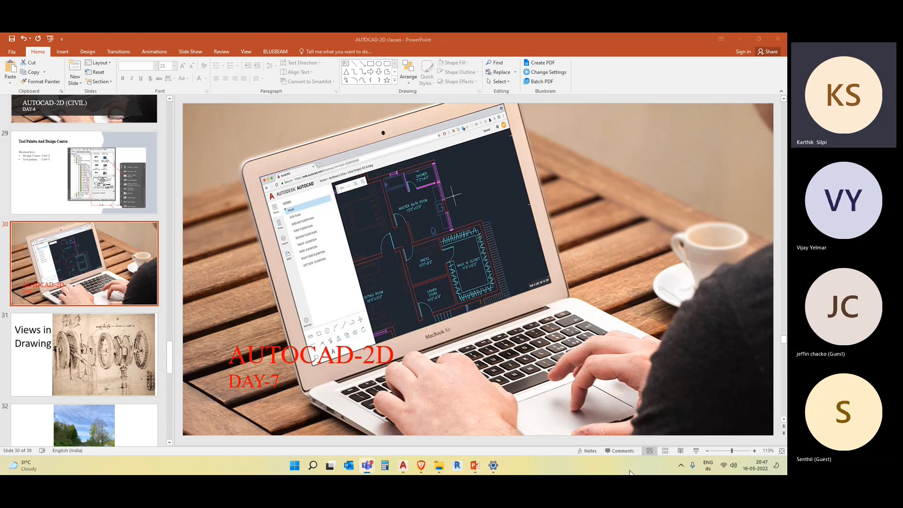
left_click(695, 452)
left_click(696, 452)
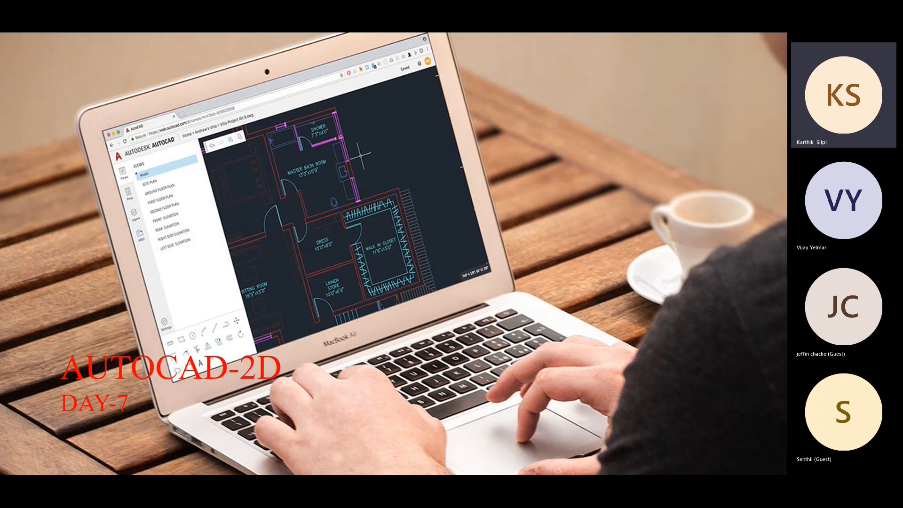
Advance the slide show to the Views in Drawing slide
key("Right")
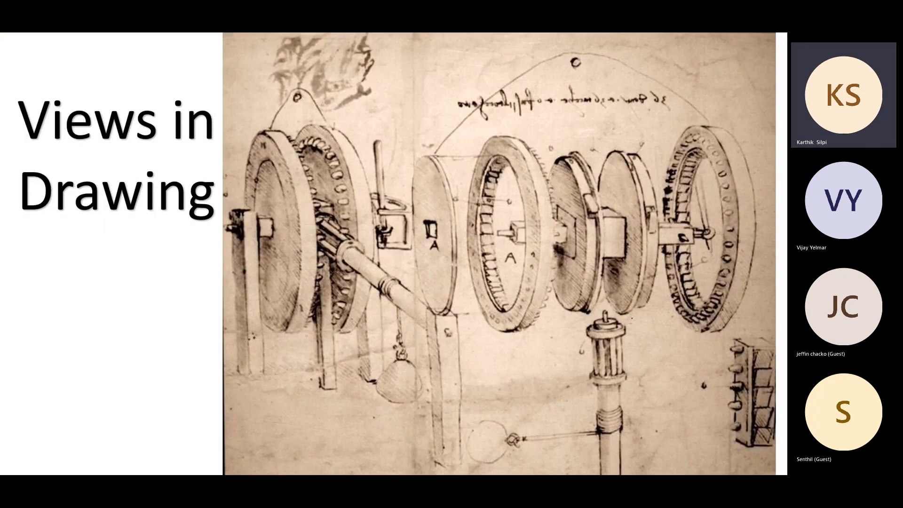
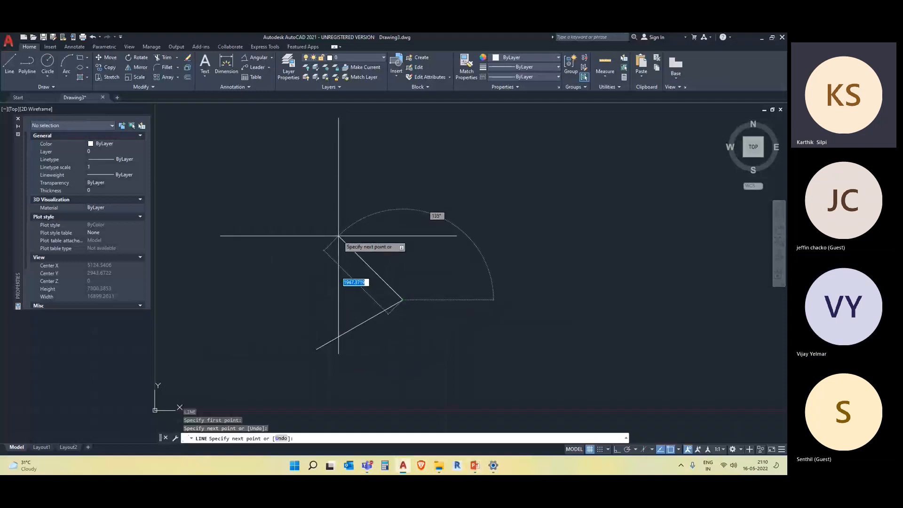
Draw a vertical line about 3773 long with Ortho on, in the empty area beside the existing inclined line
key("Escape")
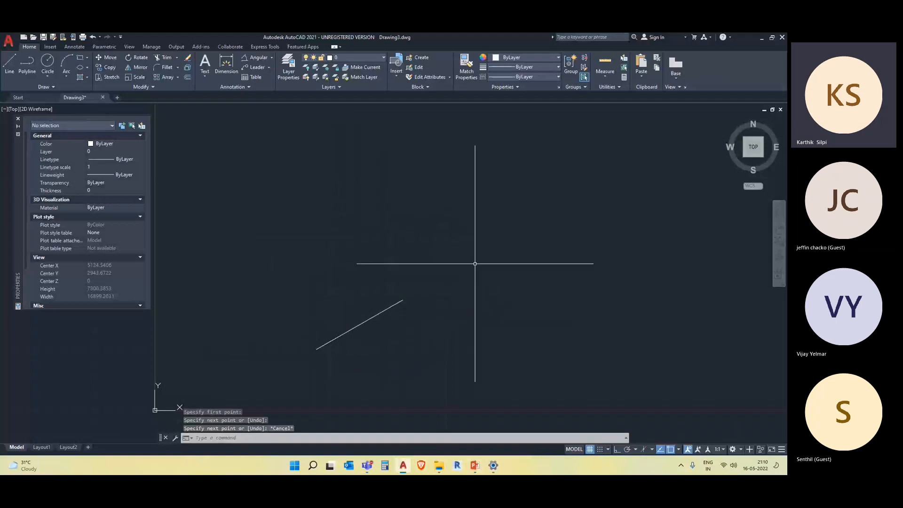
key("Return")
left_click(555, 156)
key("F8")
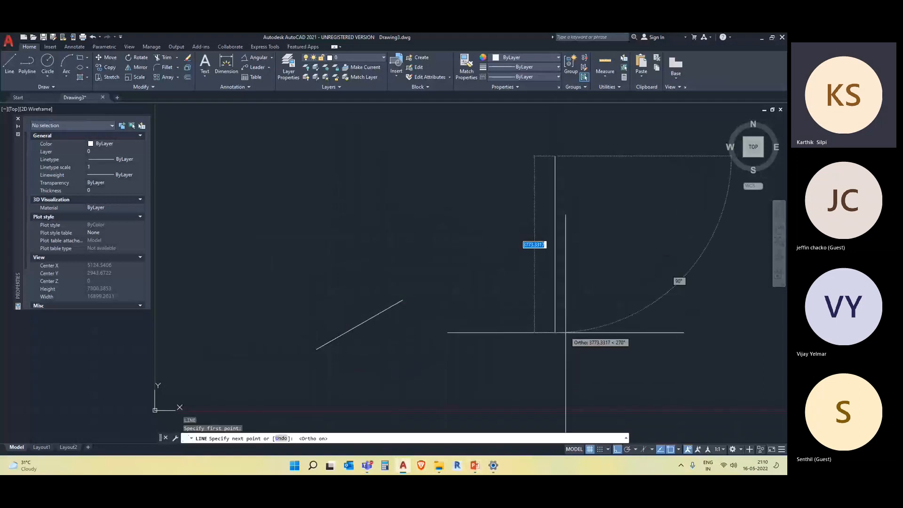
left_click(566, 333)
key("Escape")
key("Escape")
Draw a horizontal line crossing the vertical line near its middle
key("Return")
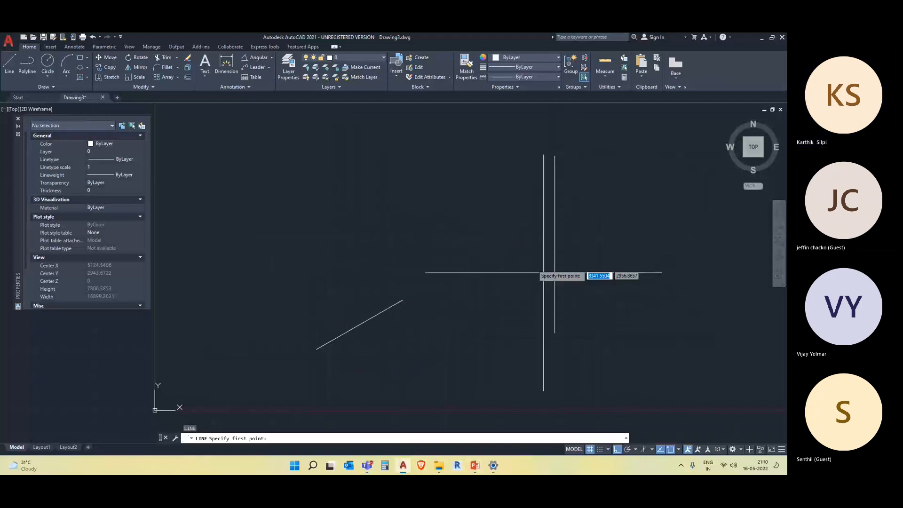
left_click(487, 246)
left_click(674, 246)
key("Escape")
key("Escape")
Stretch the horizontal line's left end outward so the line is about 5000 long
left_click(541, 264)
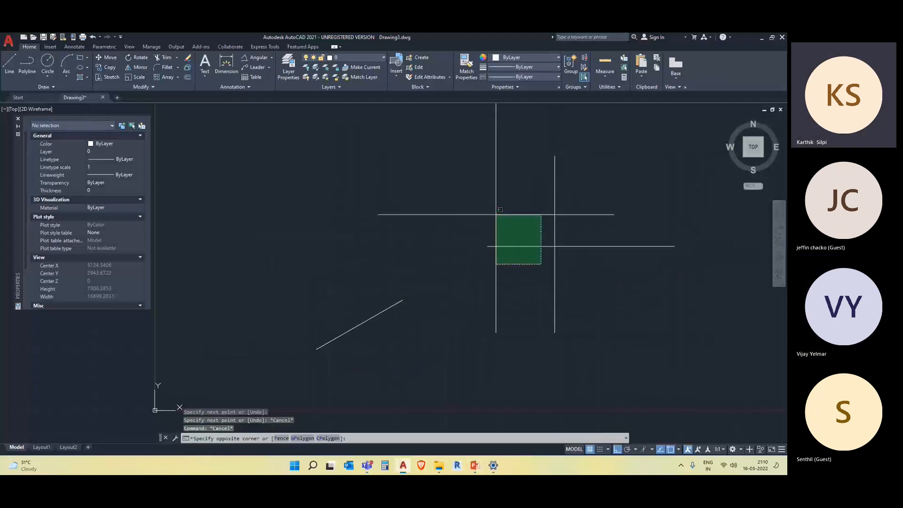
left_click(500, 209)
left_click(488, 246)
left_click(441, 246)
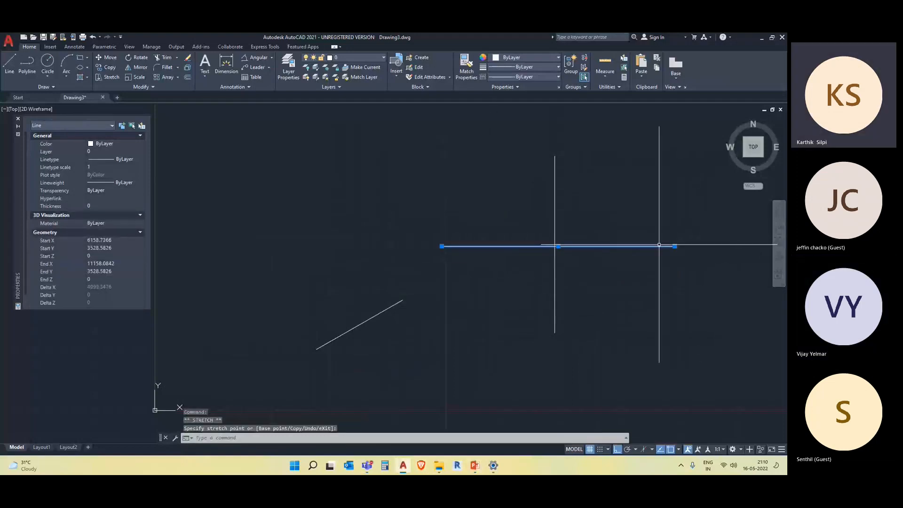
key("Escape")
type("l")
key("Return")
left_click(675, 246)
key("Escape")
type("l")
key("Return")
left_click(555, 247)
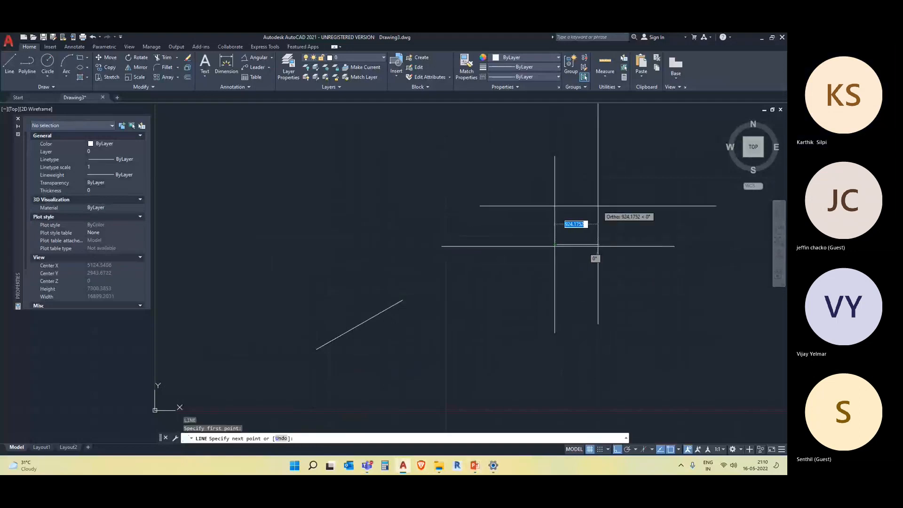
key("Escape")
Try to draw a line from the intersection of the two axis lines with Ortho off, entering 1000@<30 as the next point
type("l")
key("Return")
scroll(566, 234, "up", 4)
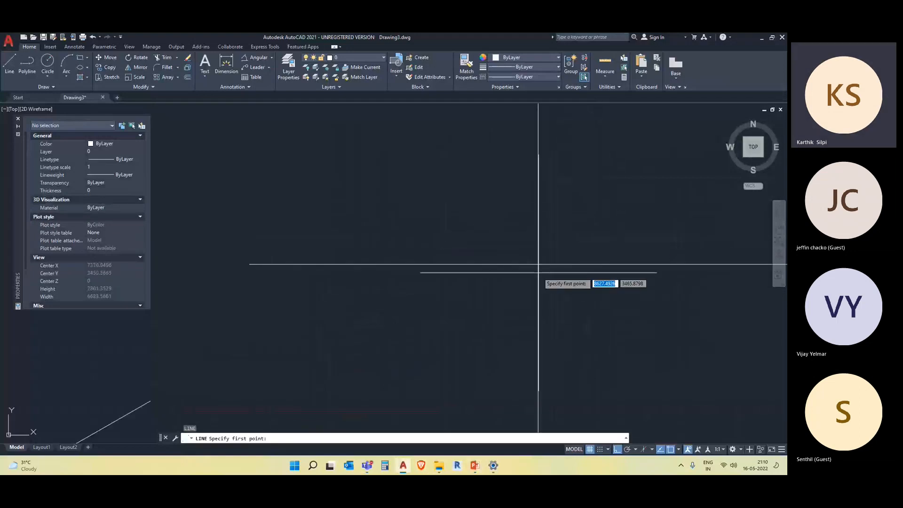
left_click(539, 265)
key("F8")
scroll(607, 231, "down", 3)
scroll(605, 224, "up", 5)
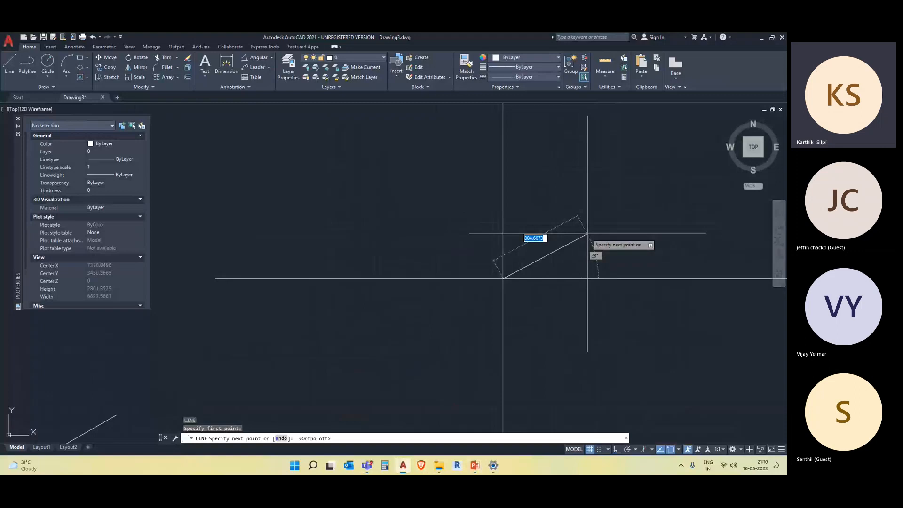
type("1000@<")
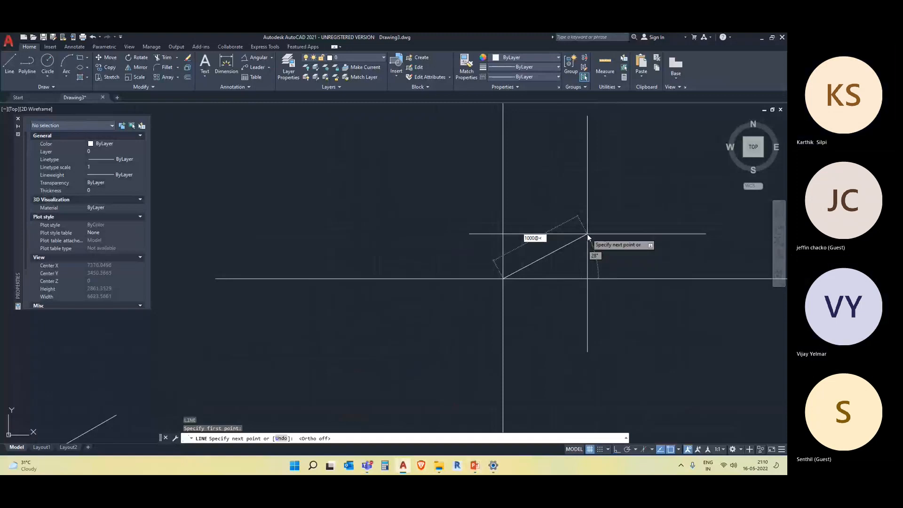
type("30")
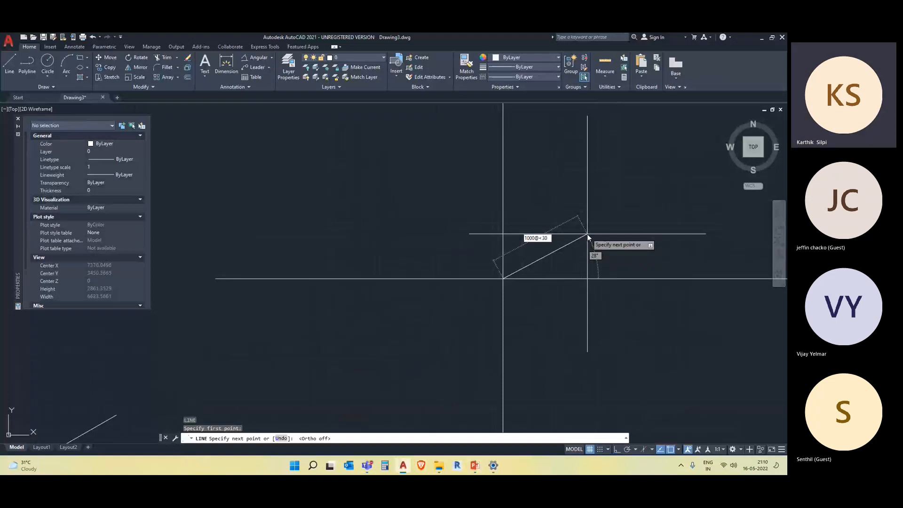
key("Return")
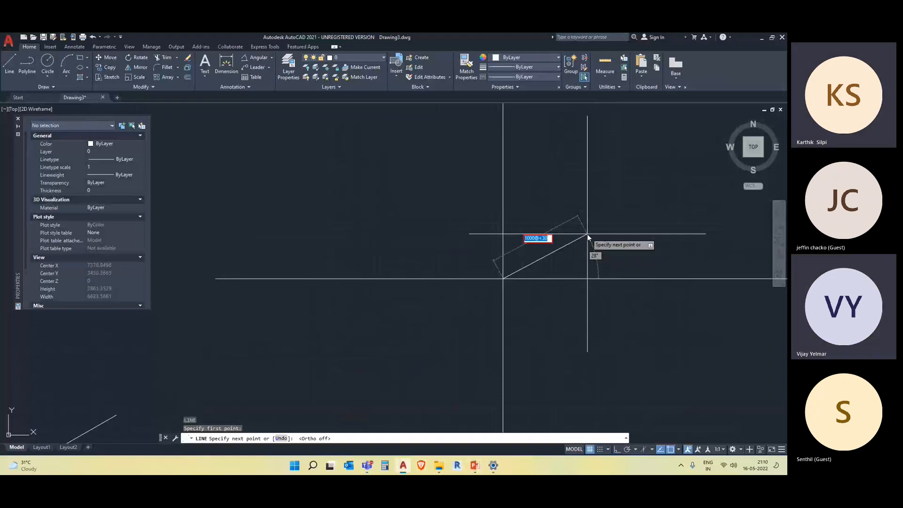
type("100")
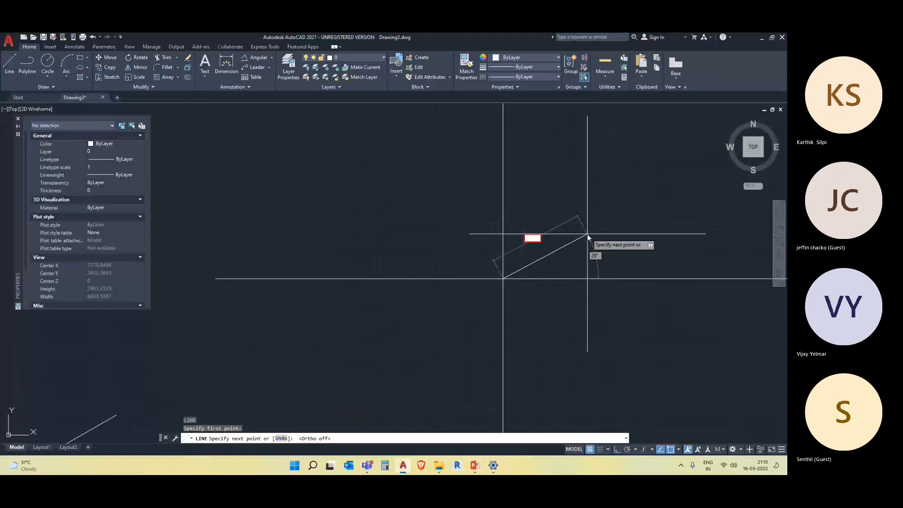
type("0<30")
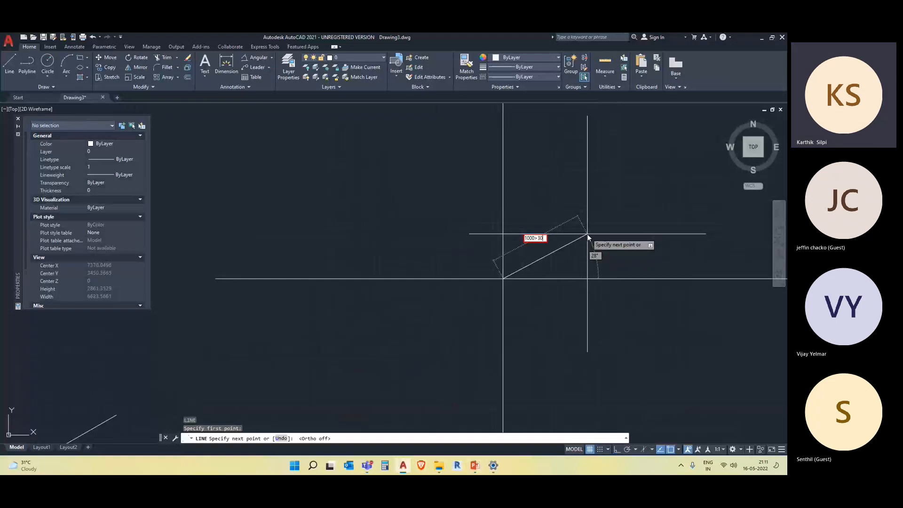
key("BackSpace")
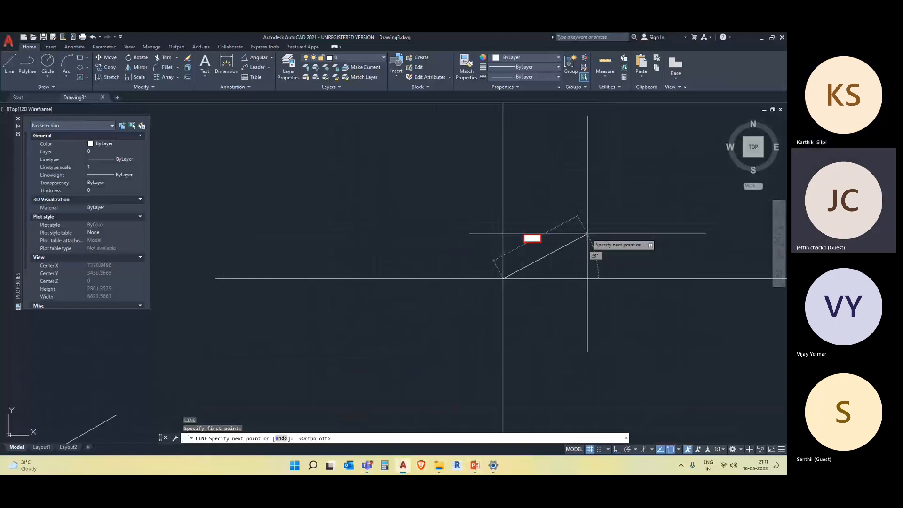
type("@3000")
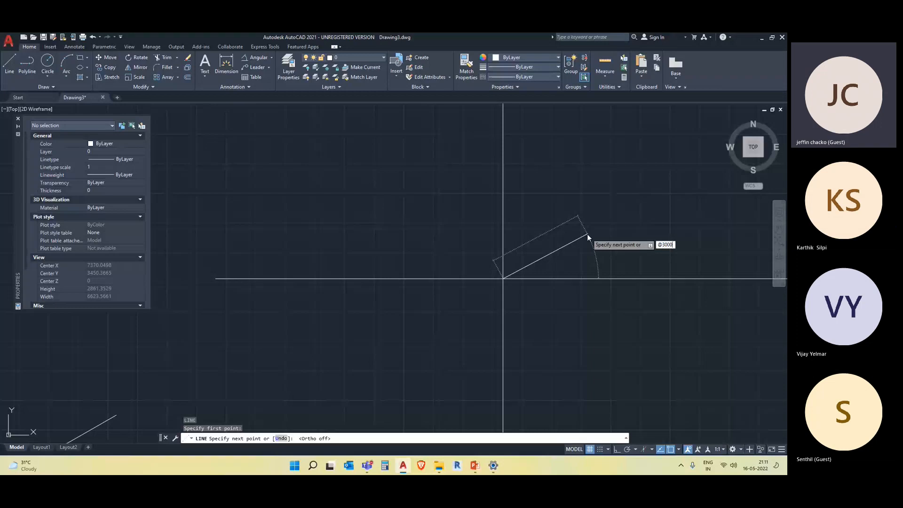
key("Tab")
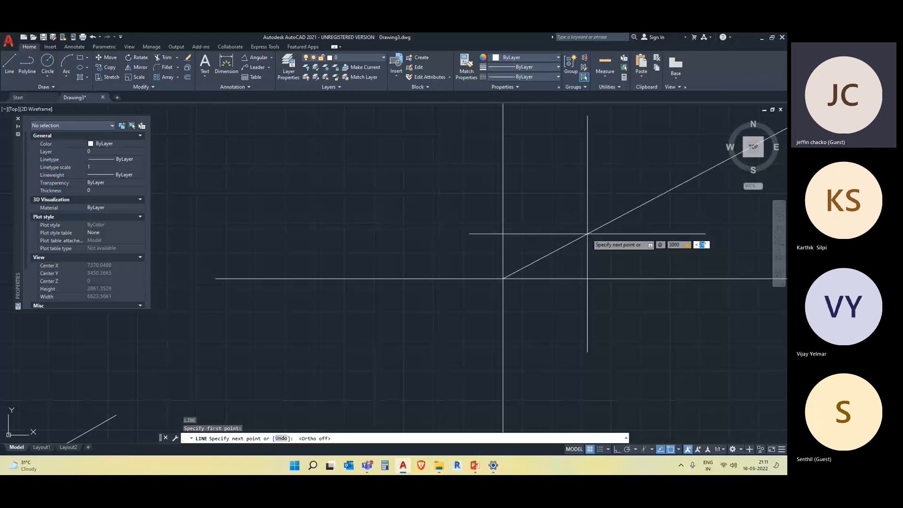
type("30")
key("Escape")
middle_click_drag(576, 268, 506, 297)
key("Escape")
key("Escape")
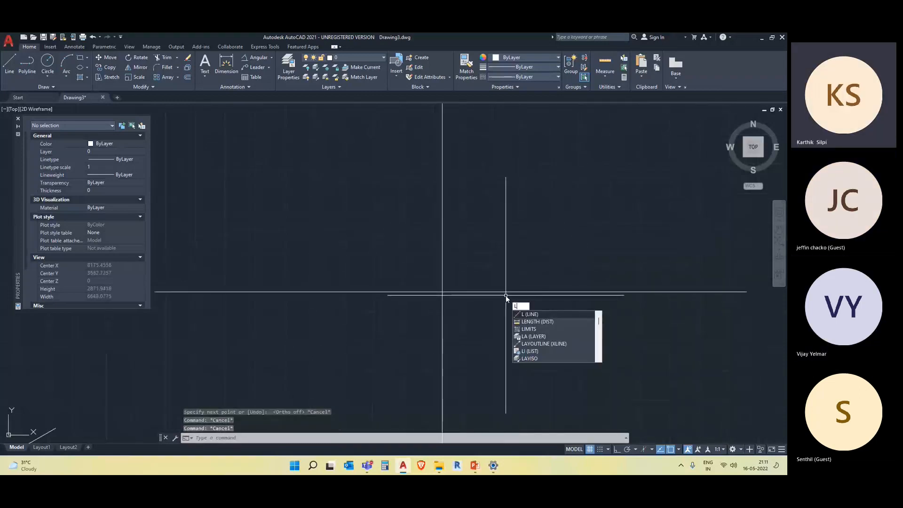
key("Return")
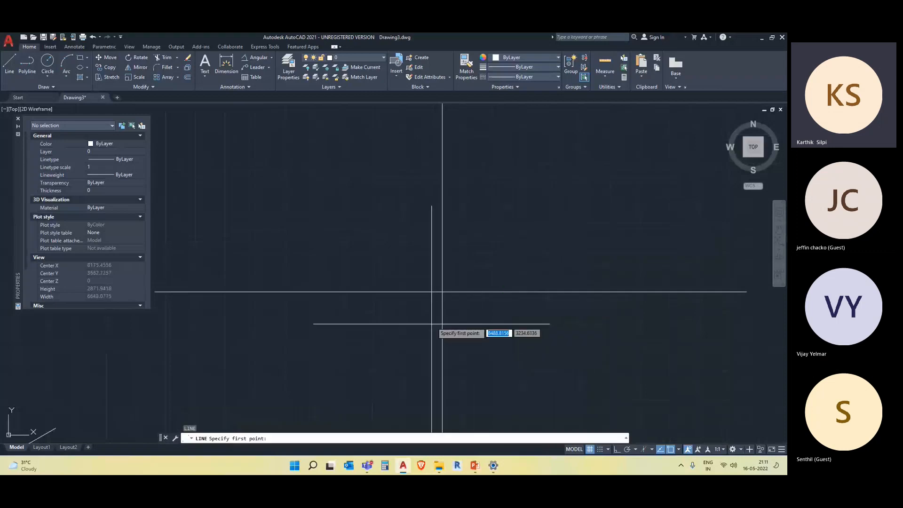
left_click(442, 292)
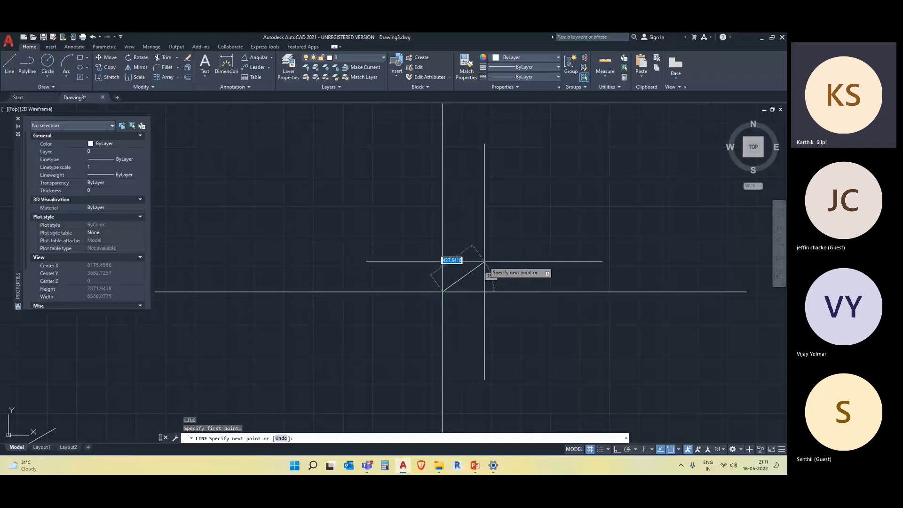
key("F8")
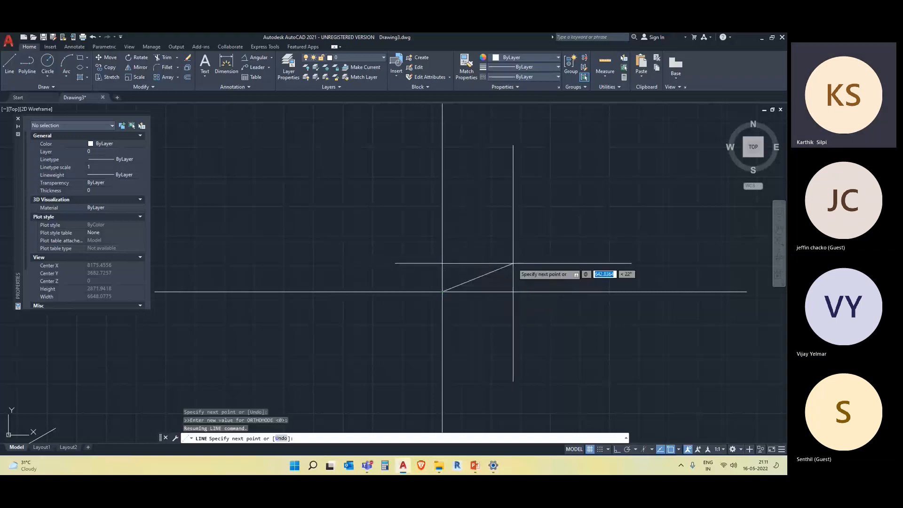
type("10030")
key("Return")
key("Escape")
key("Escape")
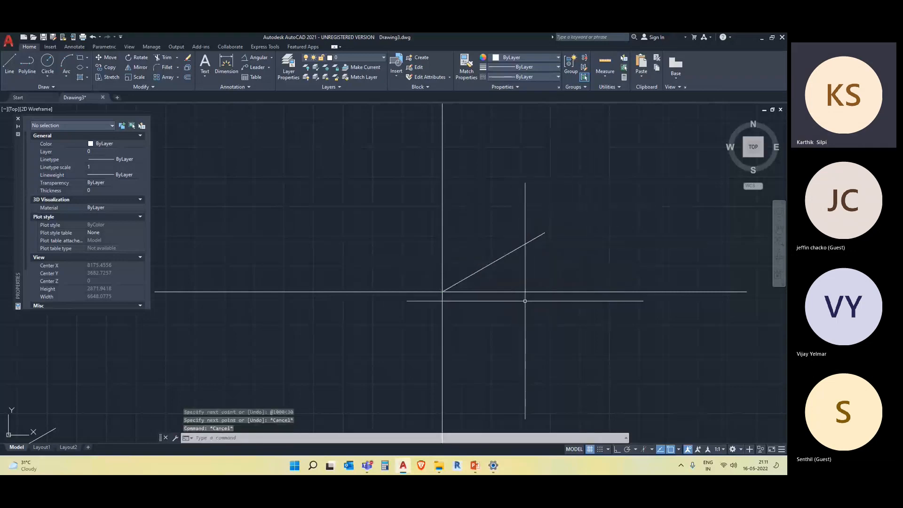
Select the new inclined line to examine its geometry and clear the selection
left_click(501, 276)
left_click(462, 220)
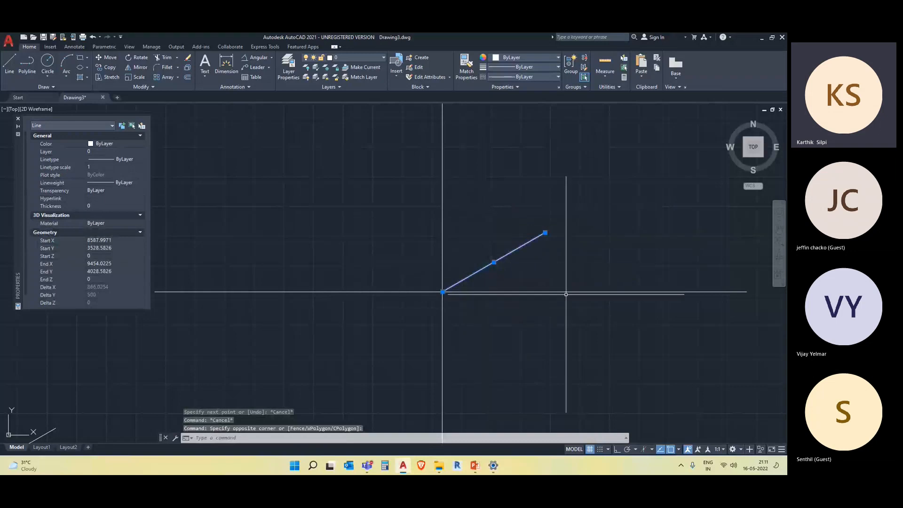
left_click(558, 313)
left_click(540, 280)
key("Escape")
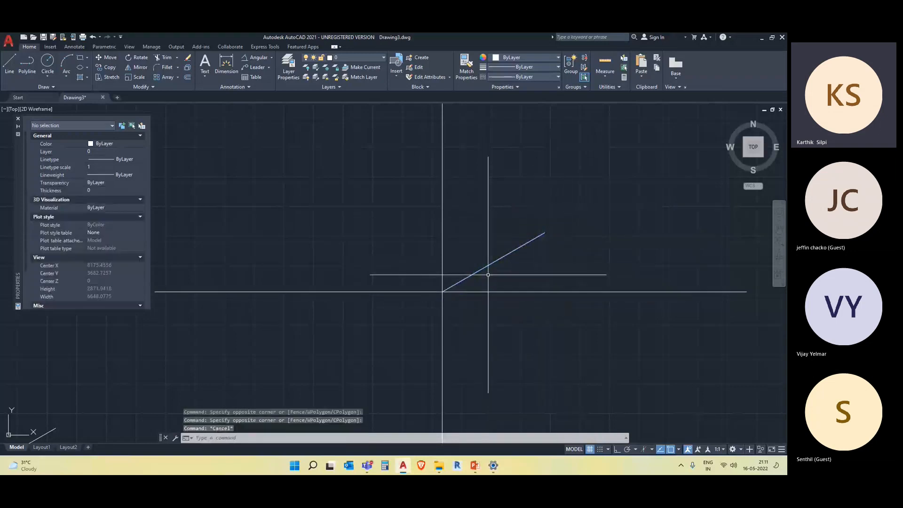
left_click(228, 74)
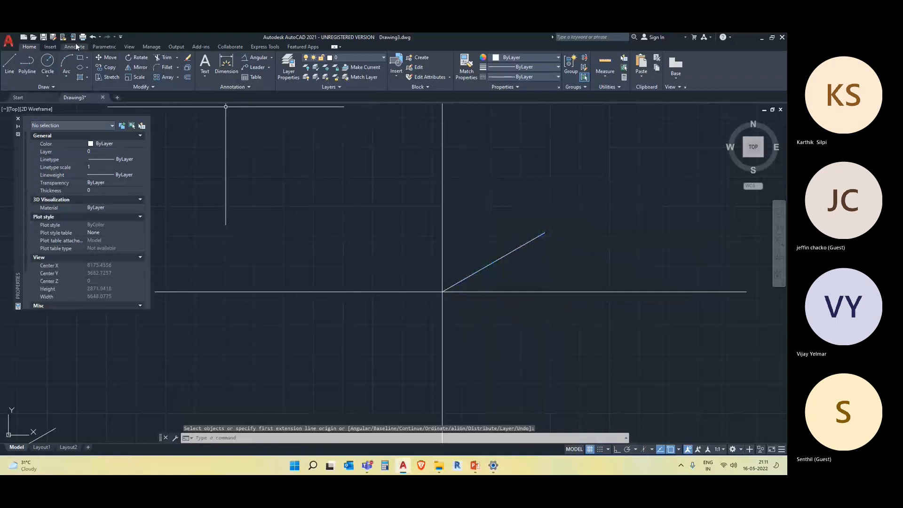
left_click(49, 47)
key("Escape")
key("Escape")
key("Escape")
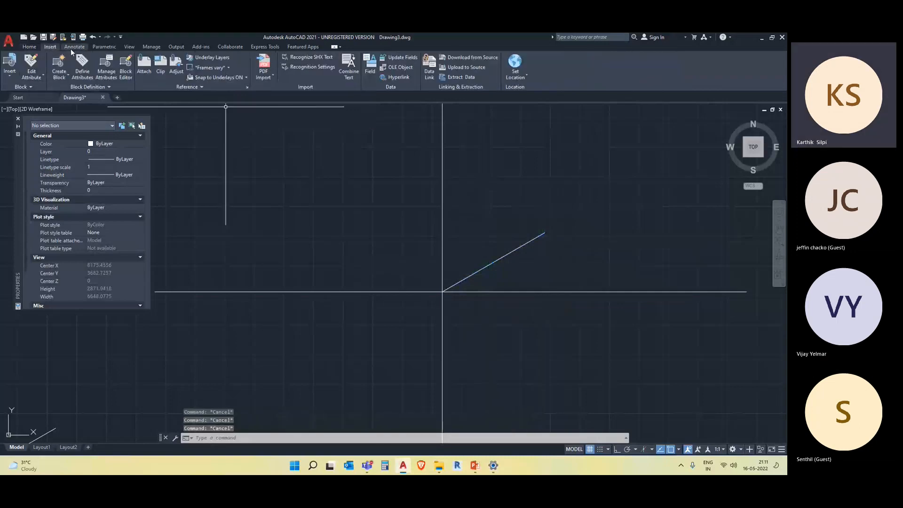
Try an aligned dimension between the horizontal line and the inclined line
left_click(73, 47)
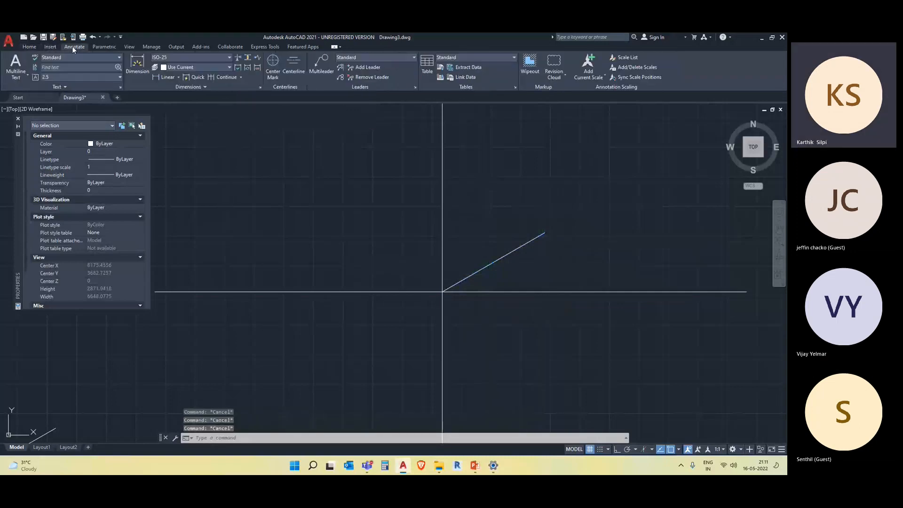
left_click(178, 77)
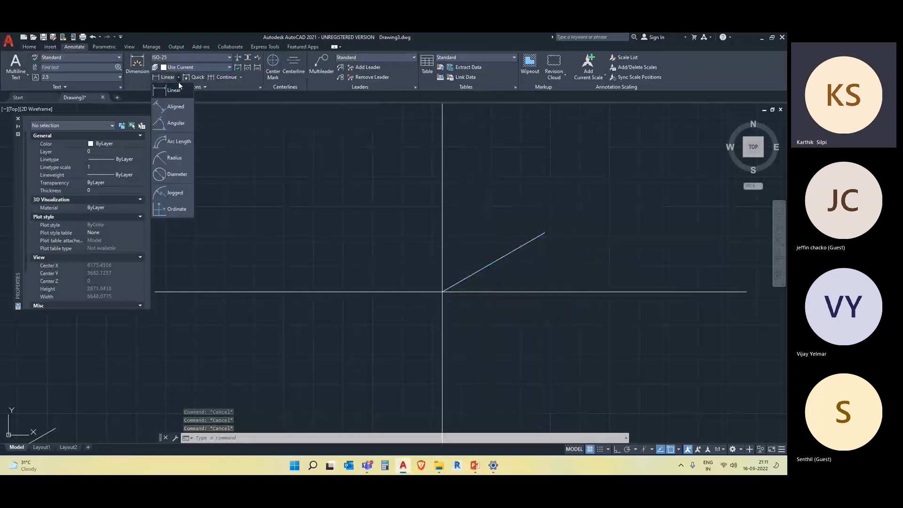
left_click(177, 108)
left_click(513, 291)
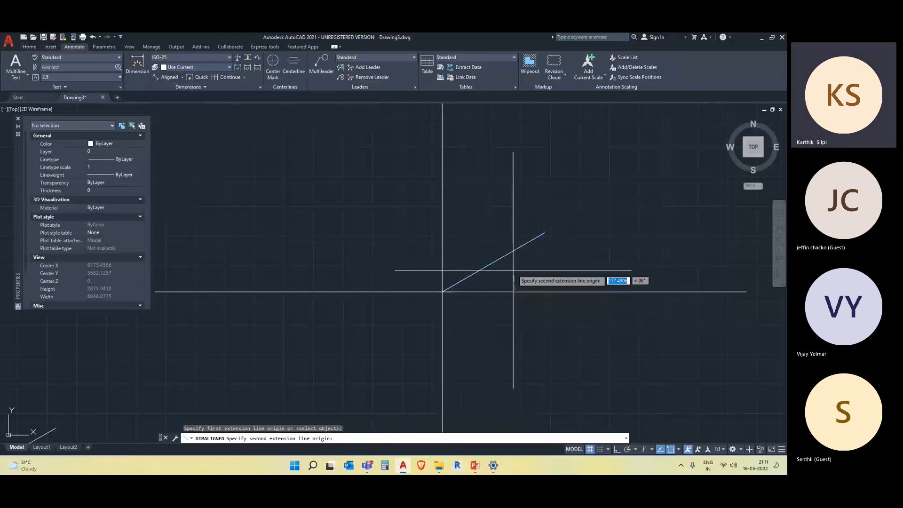
left_click(512, 252)
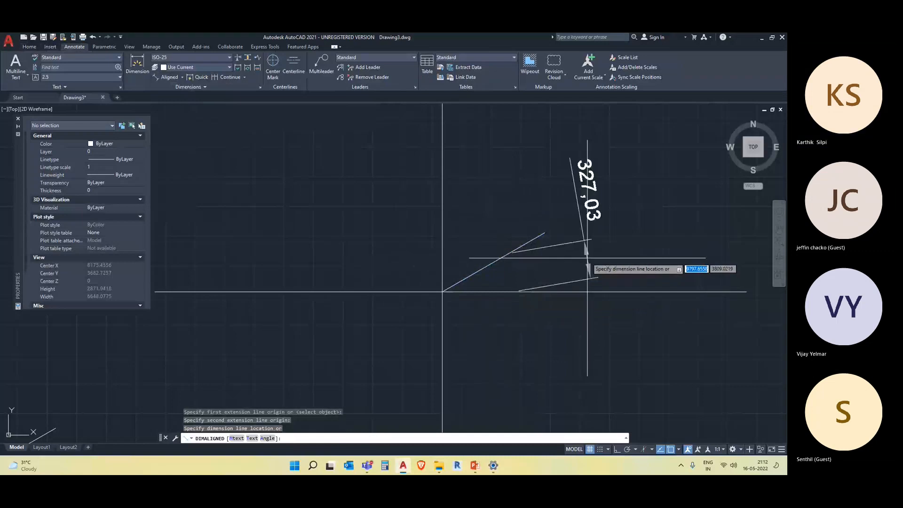
key("Escape")
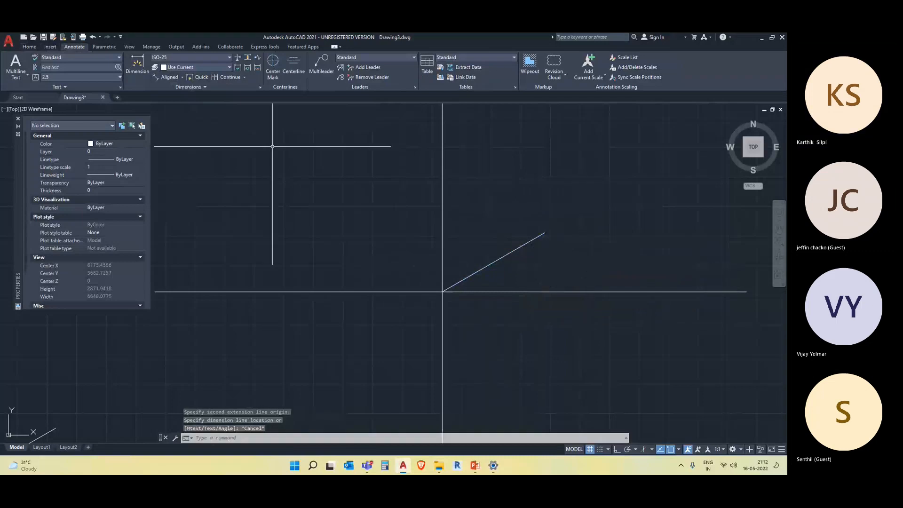
Add an angular dimension between the horizontal axis line and the inclined line, placed just beyond the inclined line's end
left_click(180, 77)
left_click(181, 76)
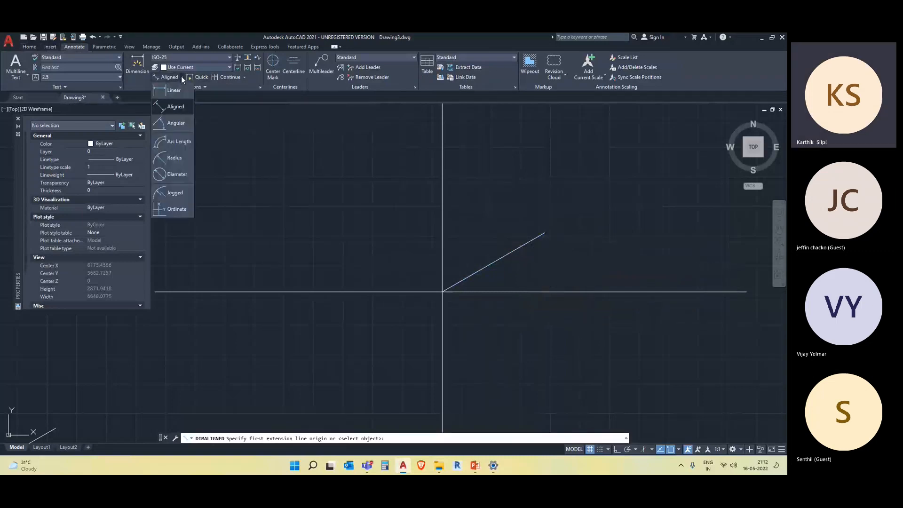
left_click(182, 123)
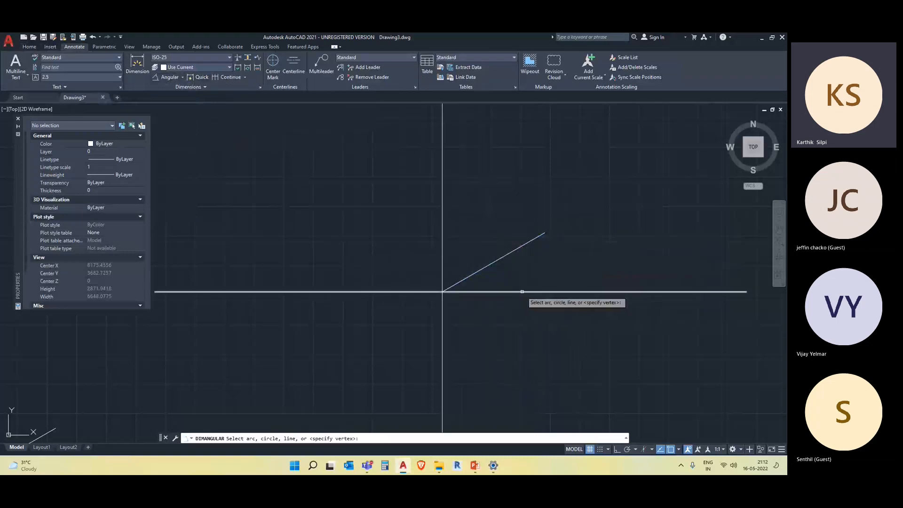
left_click(522, 291)
left_click(524, 244)
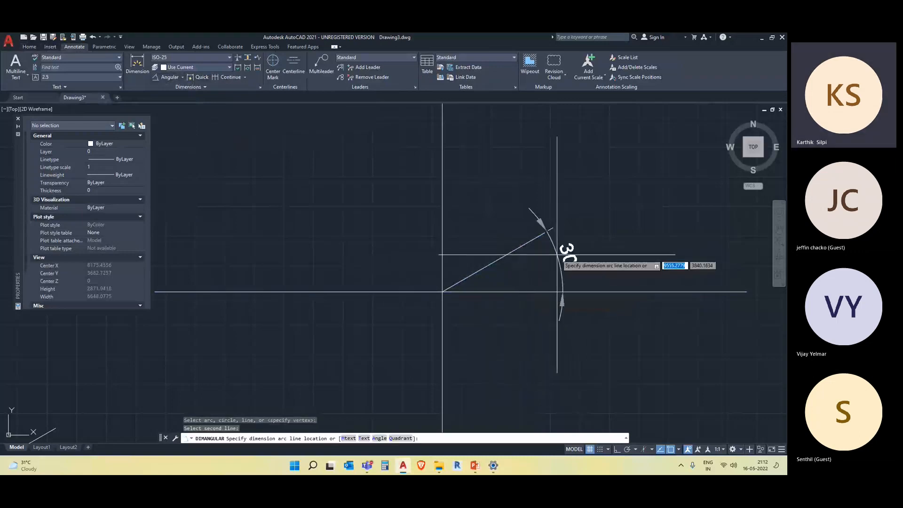
left_click(564, 258)
key("Escape")
key("Escape")
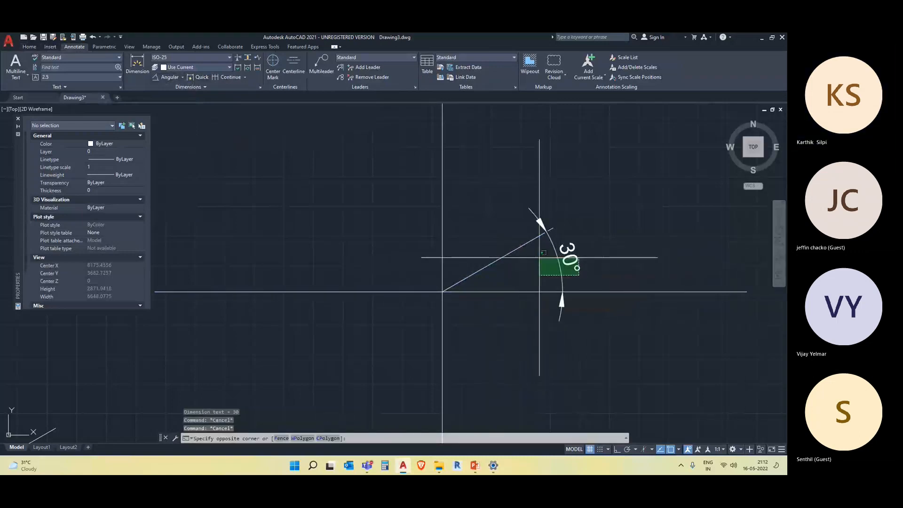
Delete the angular dimension and the inclined line, keeping the two crossing axis lines
left_click(580, 264)
left_click(508, 251)
left_click(581, 255)
key("Escape")
key("Escape")
key("Escape")
left_click(581, 277)
left_click(546, 265)
key("Delete")
left_click(544, 264)
left_click(528, 232)
key("Delete")
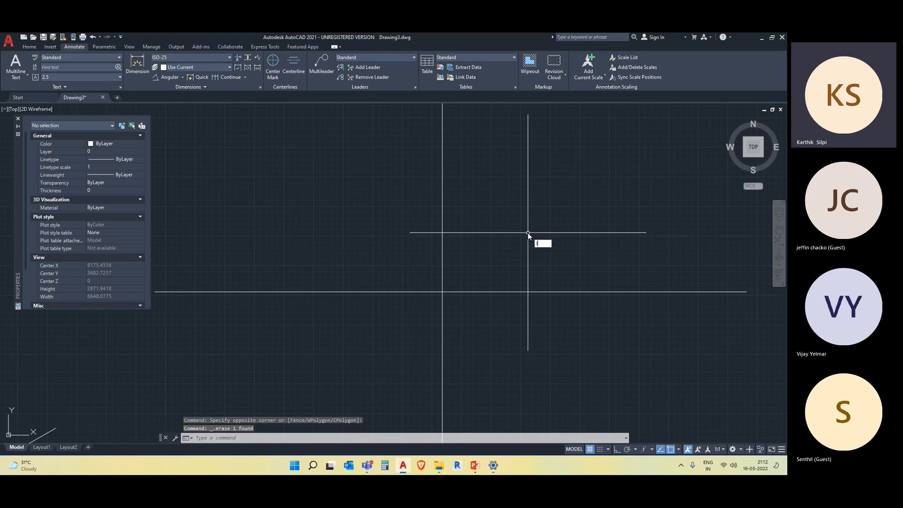
Draw an inclined line freehand from the intersection of the axis lines and erase it
type("l")
key("Return")
left_click(442, 292)
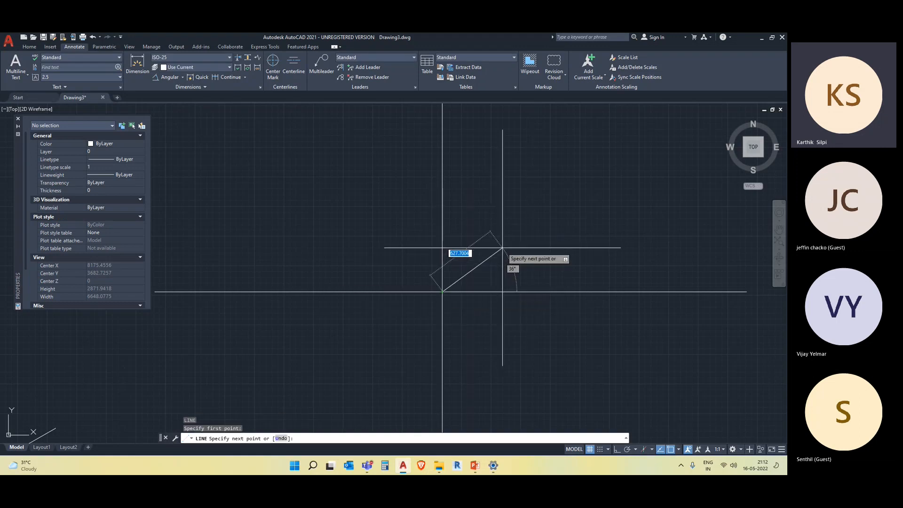
left_click(529, 241)
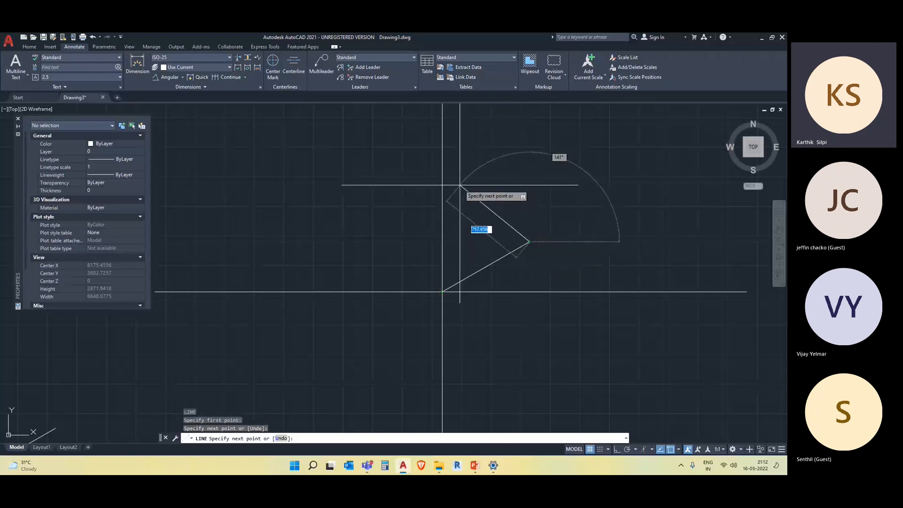
key("Escape")
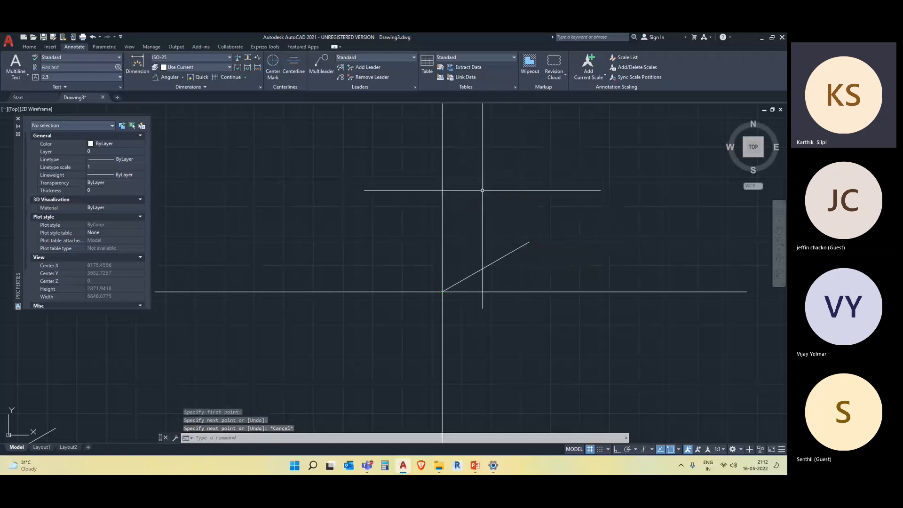
left_click(510, 258)
left_click(491, 237)
key("Delete")
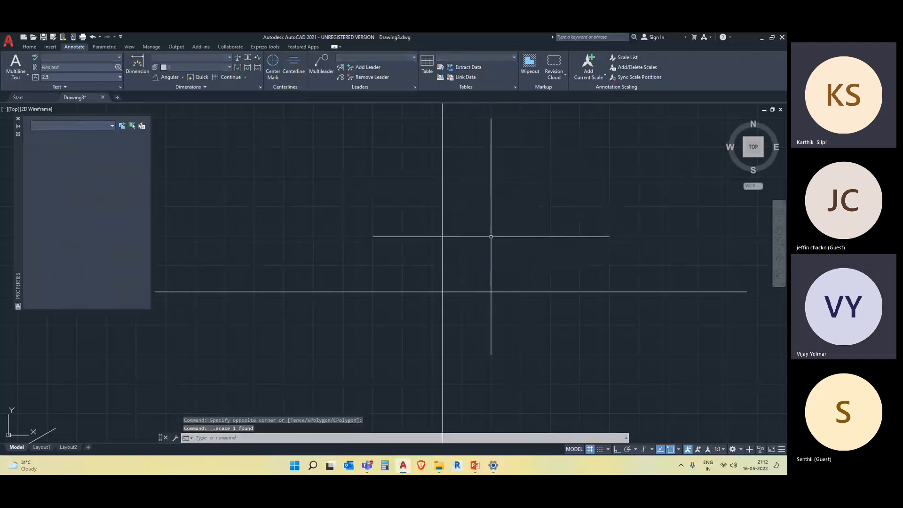
scroll(500, 292, "down", 2)
middle_click_drag(503, 306, 447, 298)
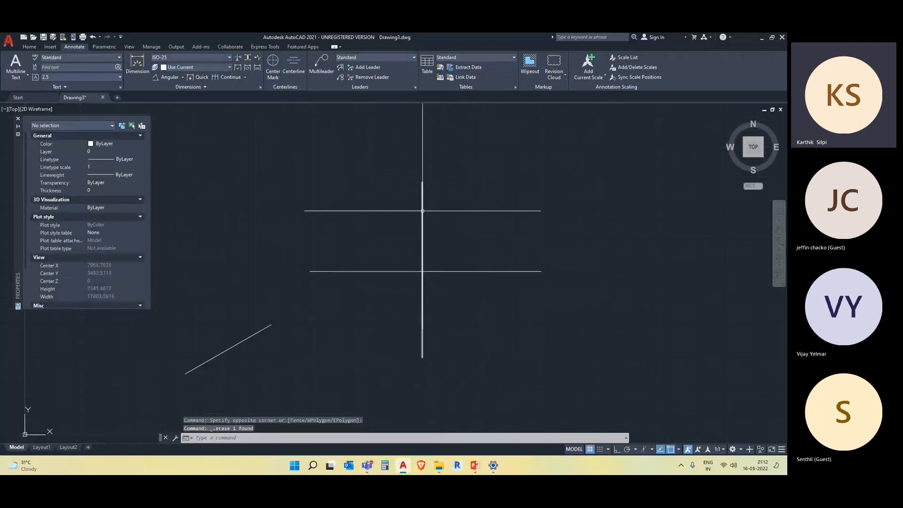
scroll(435, 258, "up", 3)
scroll(564, 297, "down", 3)
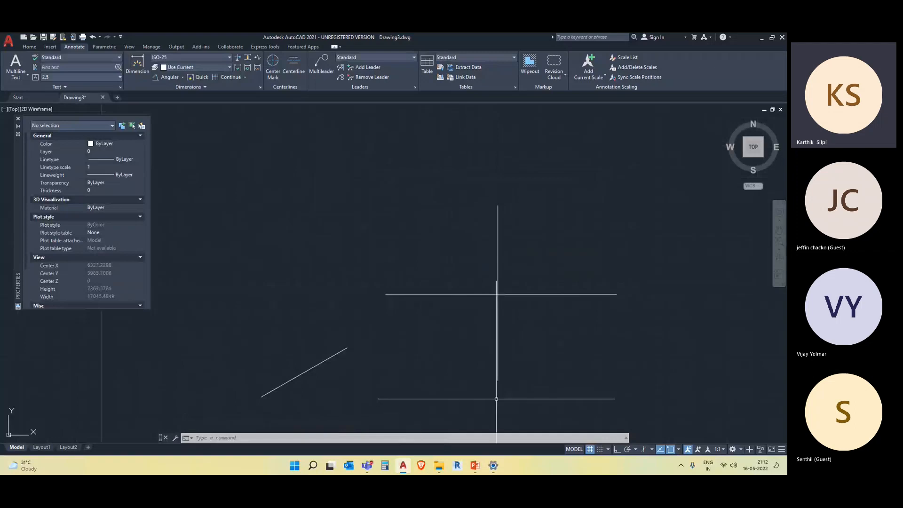
middle_click_drag(496, 399, 476, 358)
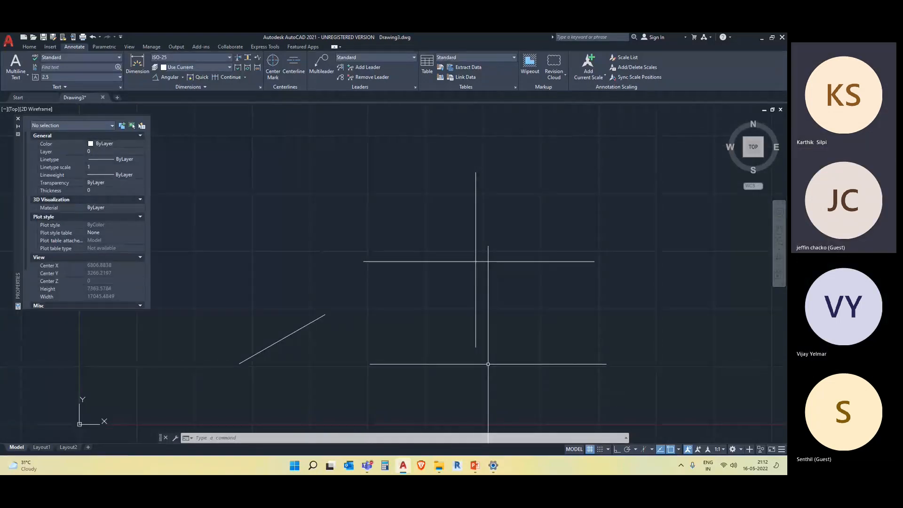
middle_click_drag(564, 315, 556, 352)
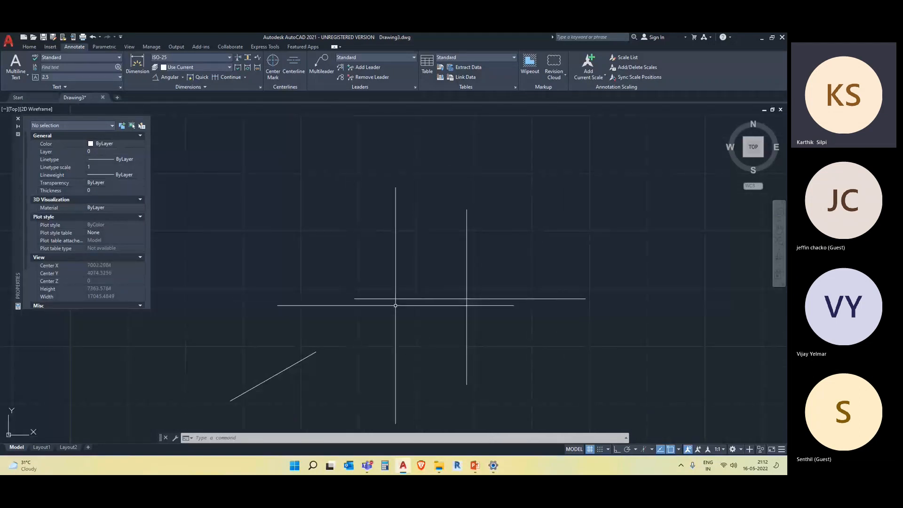
left_click(627, 333)
left_click(570, 276)
key("Escape")
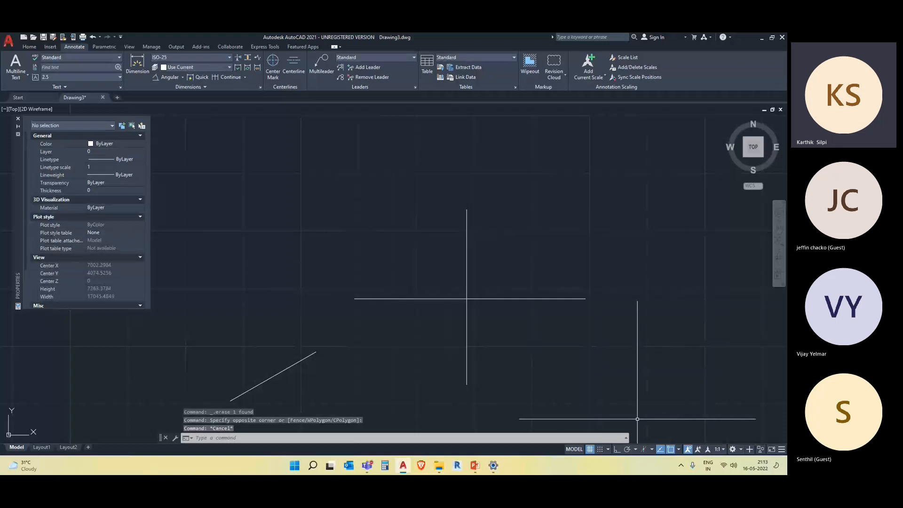
Draw an inclined line from the intersection of the axis lines, about 2114 units long at about 41 degrees
middle_click_drag(592, 349, 575, 352)
key("Escape")
type("l")
key("Return")
left_click(449, 302)
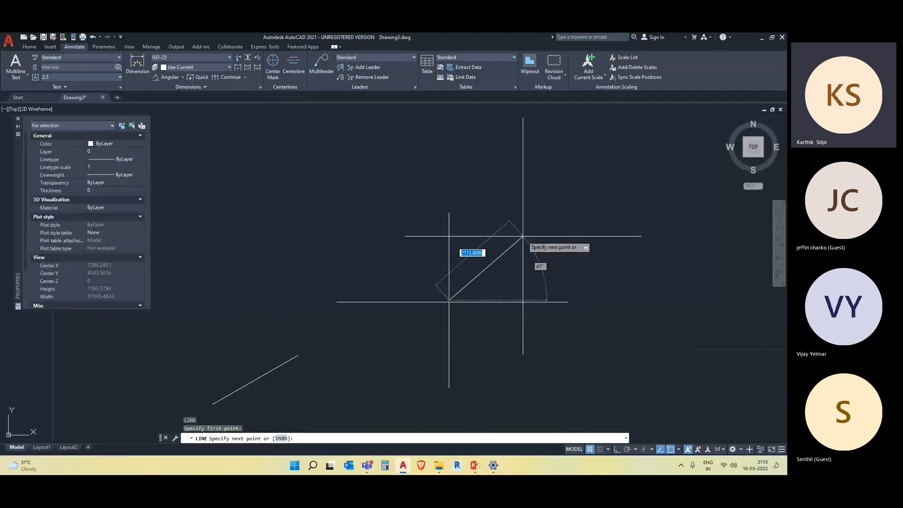
left_click(523, 236)
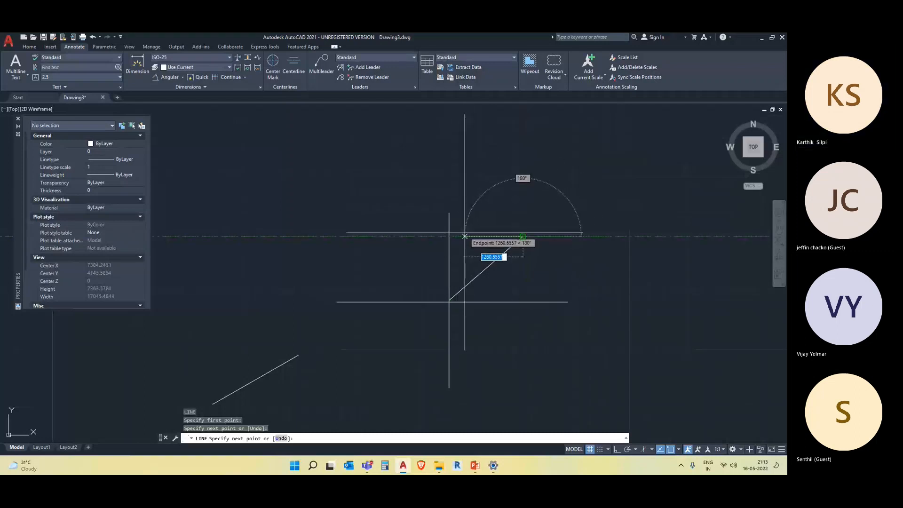
middle_click_drag(569, 252, 545, 268)
key("Escape")
Select the new inclined line to examine its geometry and clear the selection
left_click(484, 283)
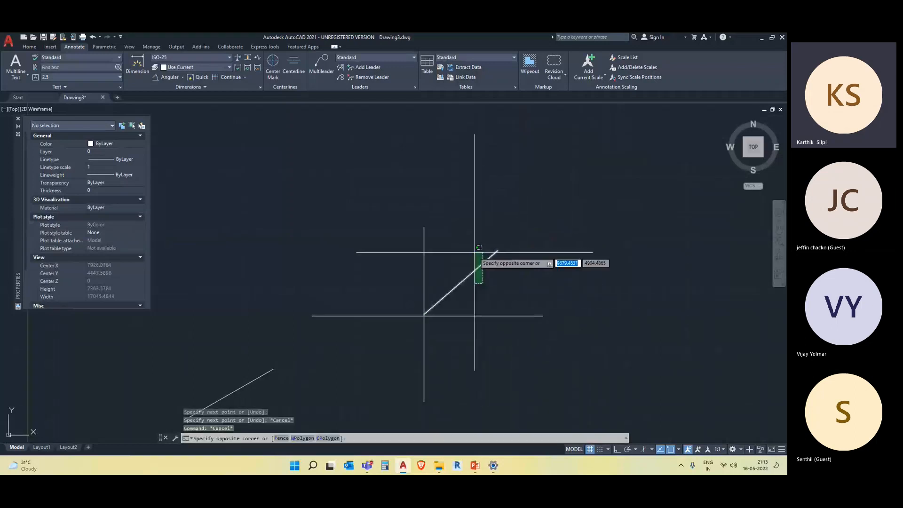
left_click(474, 252)
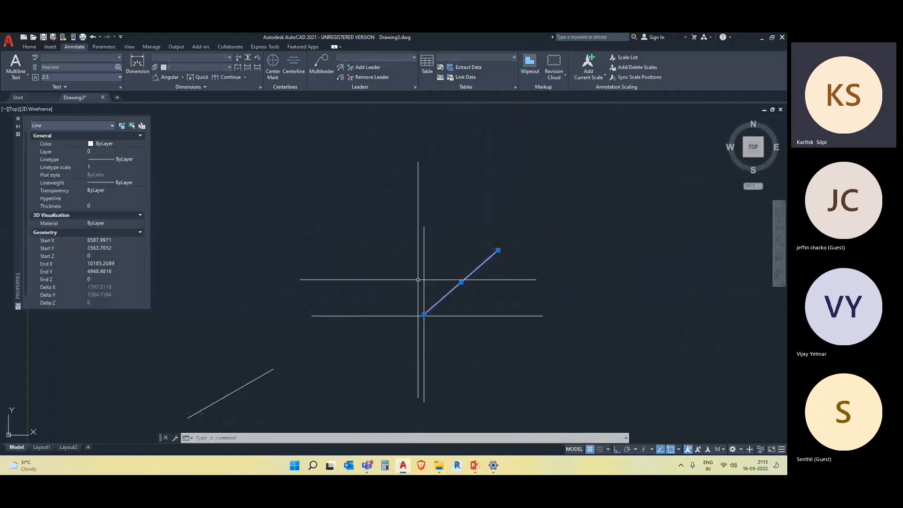
key("Escape")
key("Escape")
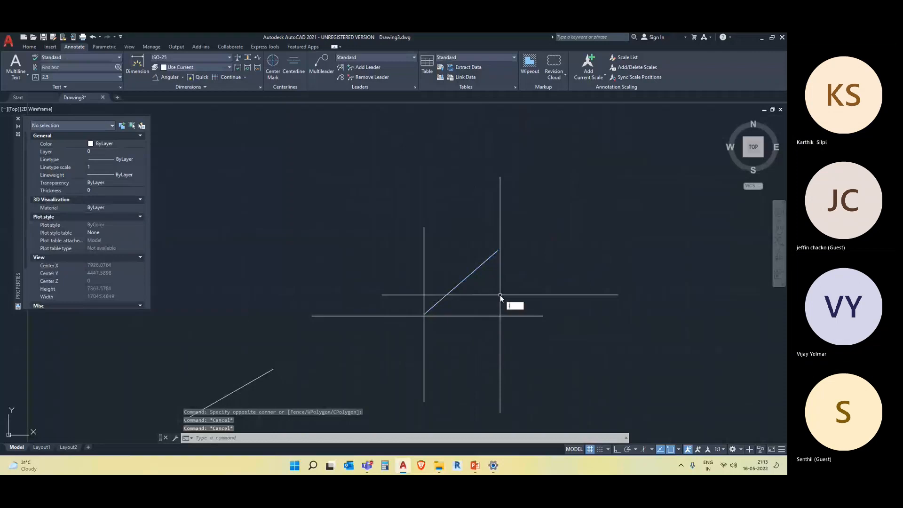
type("l")
key("Return")
left_click(498, 250)
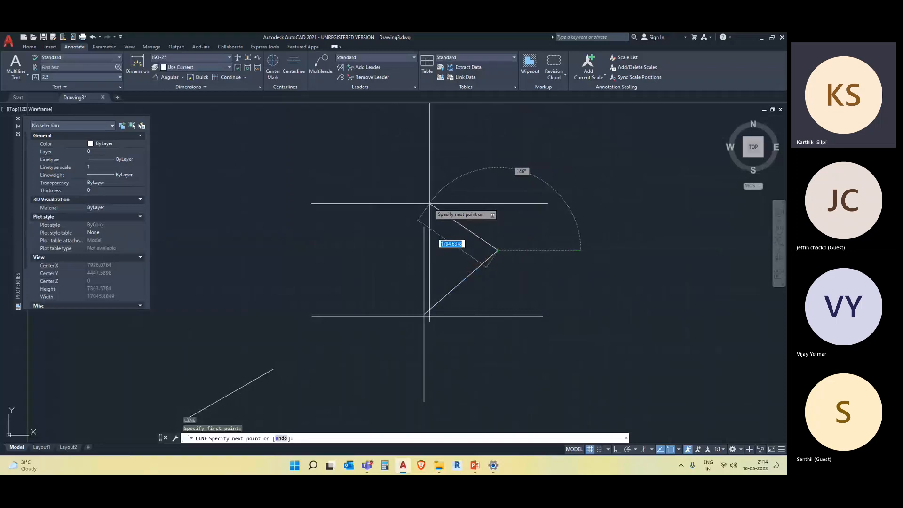
key("Escape")
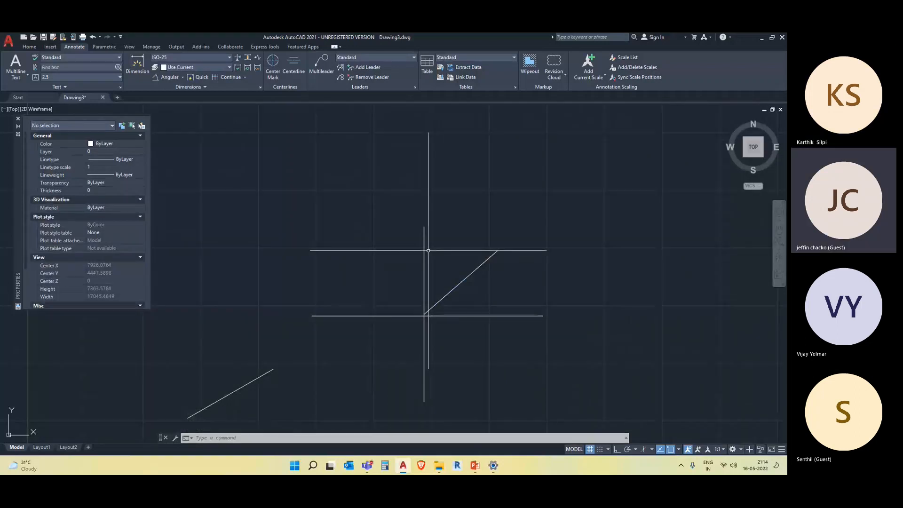
Draw a second line from the inclined line's upper end, about 2032 units long at about 150 degrees
type("l")
key("Return")
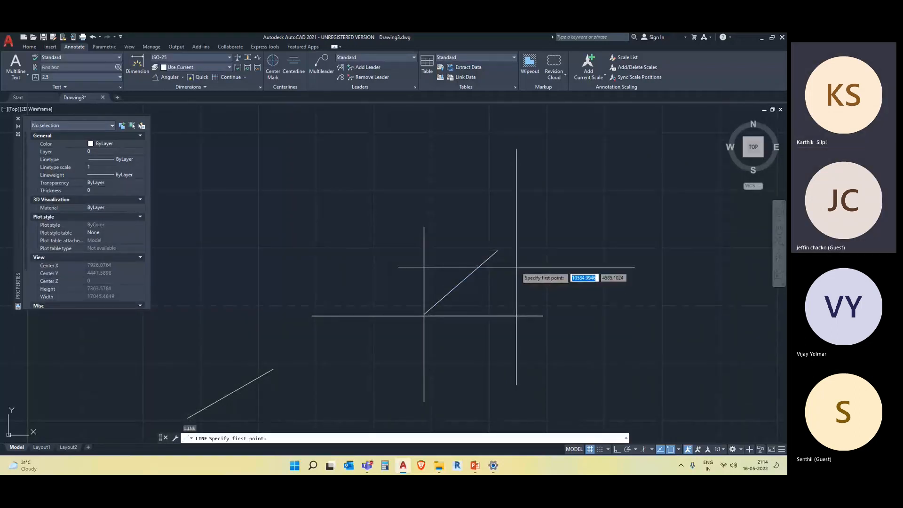
left_click(497, 250)
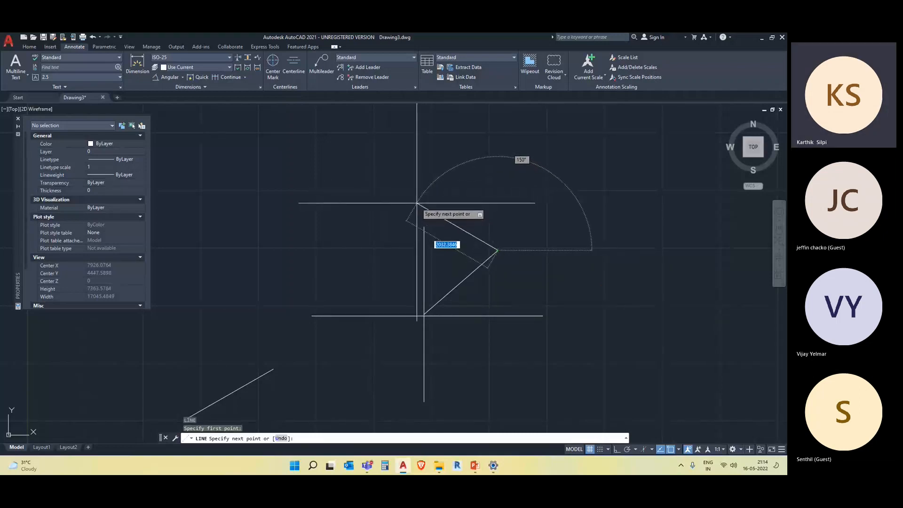
left_click(417, 203)
key("Escape")
key("Escape")
left_click(487, 287)
left_click(459, 262)
key("Escape")
left_click(515, 292)
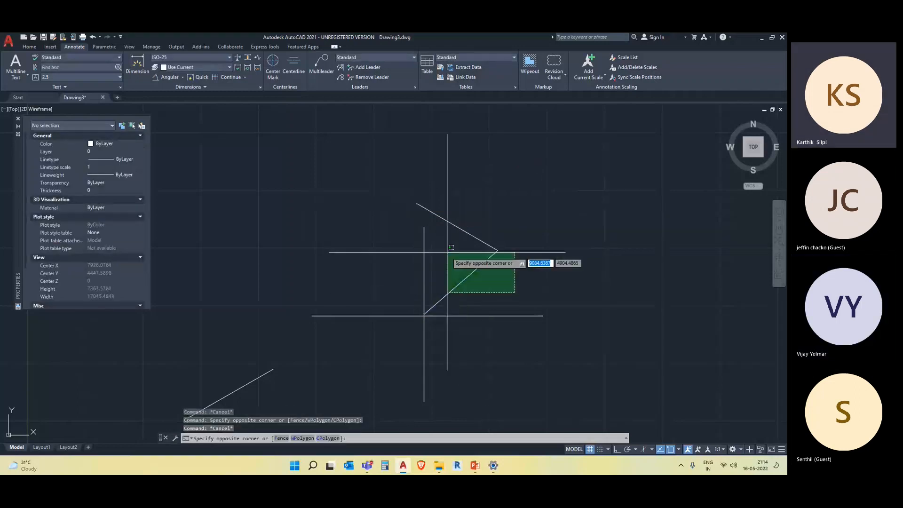
left_click(448, 252)
key("Escape")
left_click(462, 256)
left_click(452, 200)
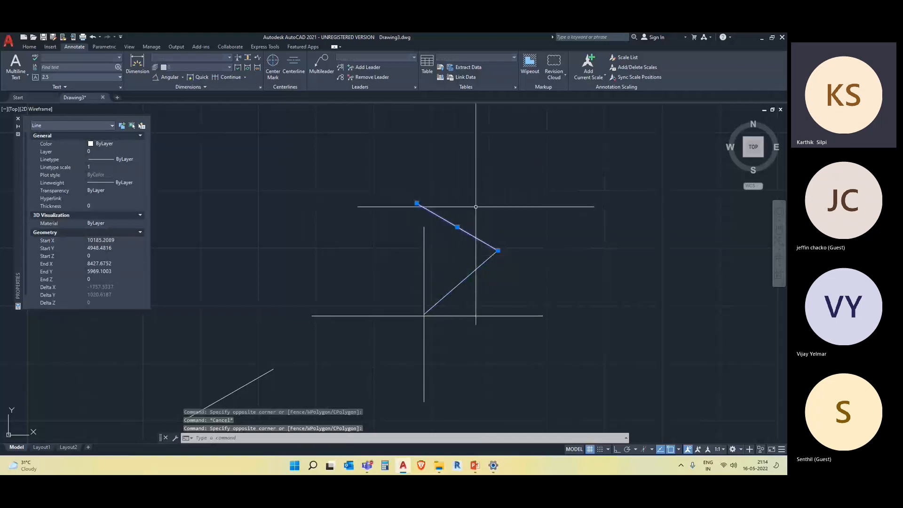
key("Escape")
Copy the first inclined line from its upper end to the far end of the second line
left_click(466, 272)
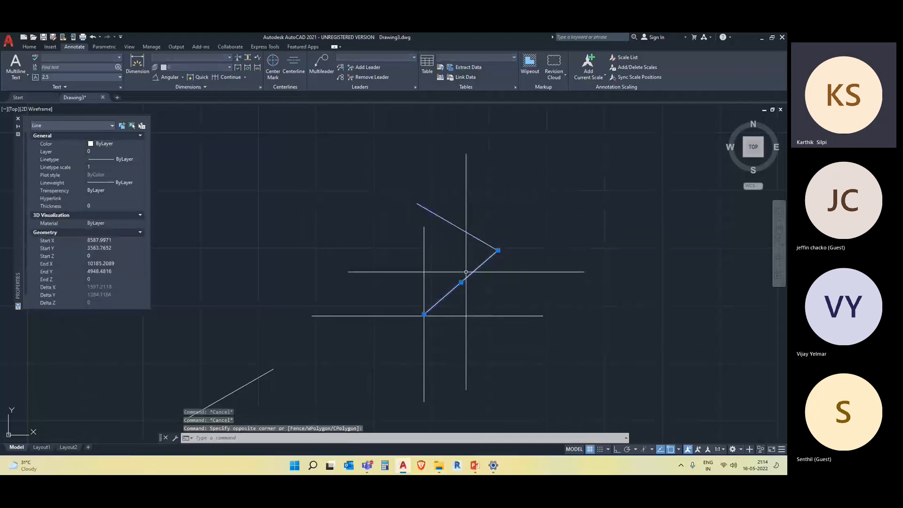
key("Return")
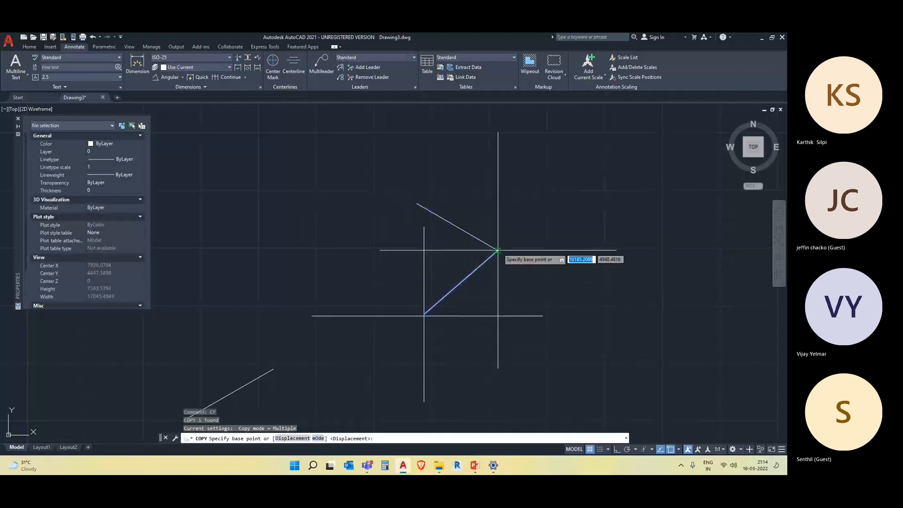
left_click(498, 250)
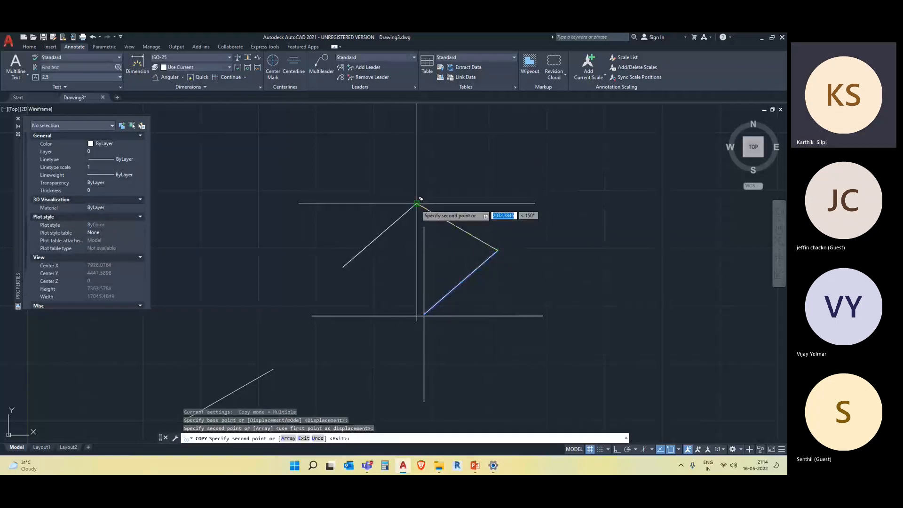
left_click(416, 204)
key("Escape")
key("Escape")
Copy the second line from its upper end to the copied line's lower end, closing the four-sided shape
left_click(453, 237)
left_click(452, 201)
type("cop")
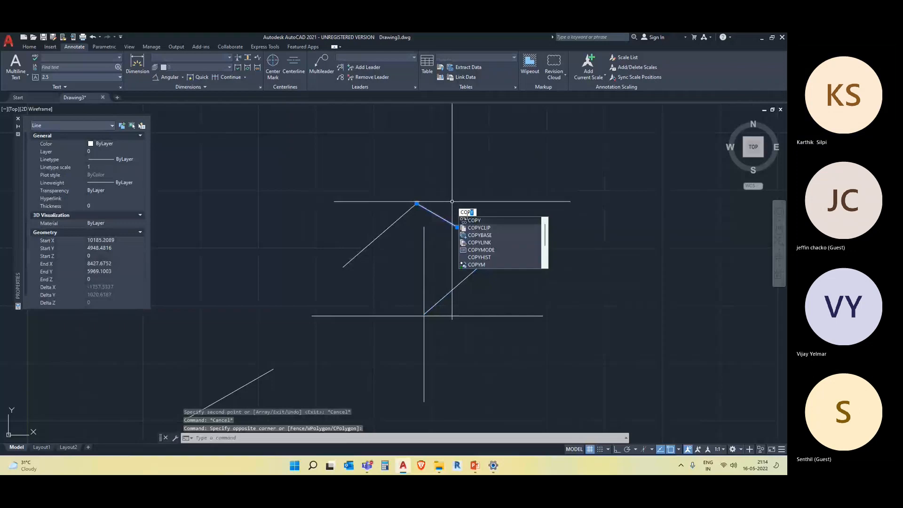
key("Return")
left_click(417, 204)
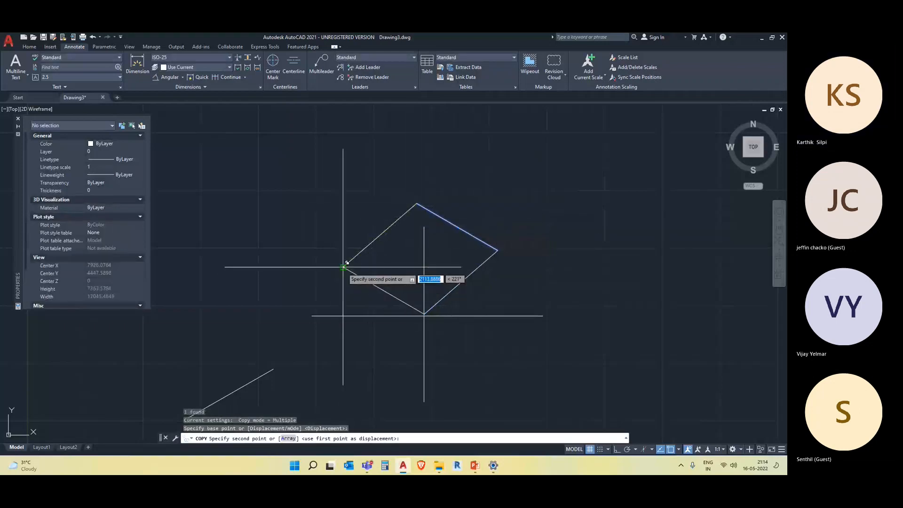
key("Escape")
Delete the vertical and horizontal axis lines running through the four-sided shape's lowest corner
left_click(424, 338)
left_click(380, 350)
left_click(336, 295)
key("Delete")
Copy the whole four-sided shape about 3284 units straight down, using its lowest corner as base point
scroll(611, 357, "down", 5)
scroll(598, 345, "up", 2)
middle_click_drag(605, 347, 500, 311)
left_click(542, 283)
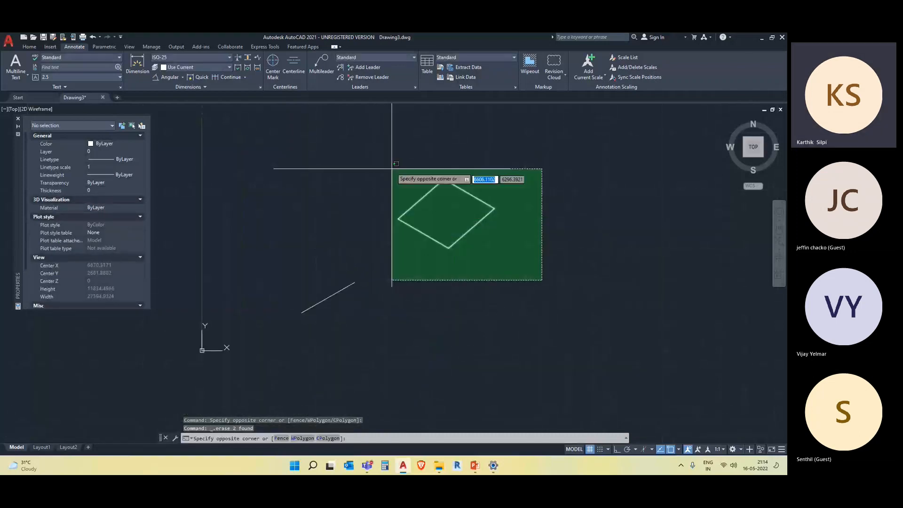
left_click(392, 165)
type("c")
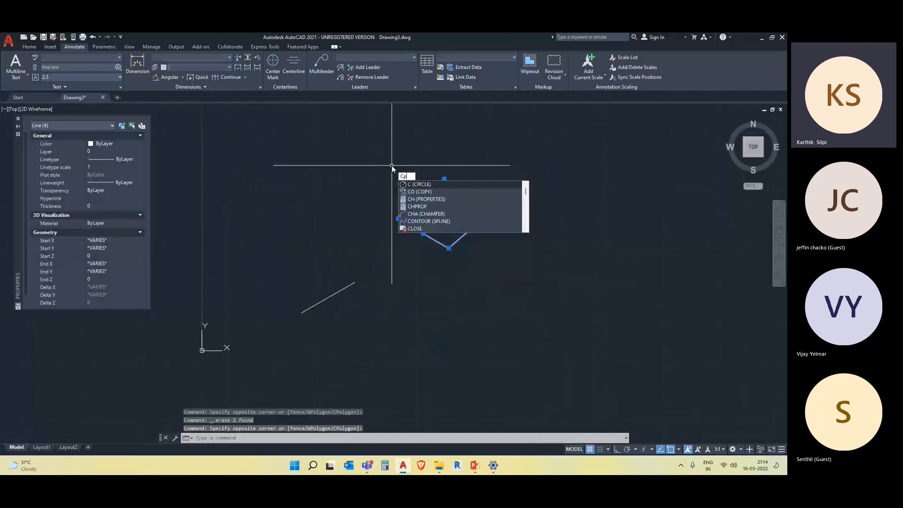
type("o")
key("Return")
left_click(449, 248)
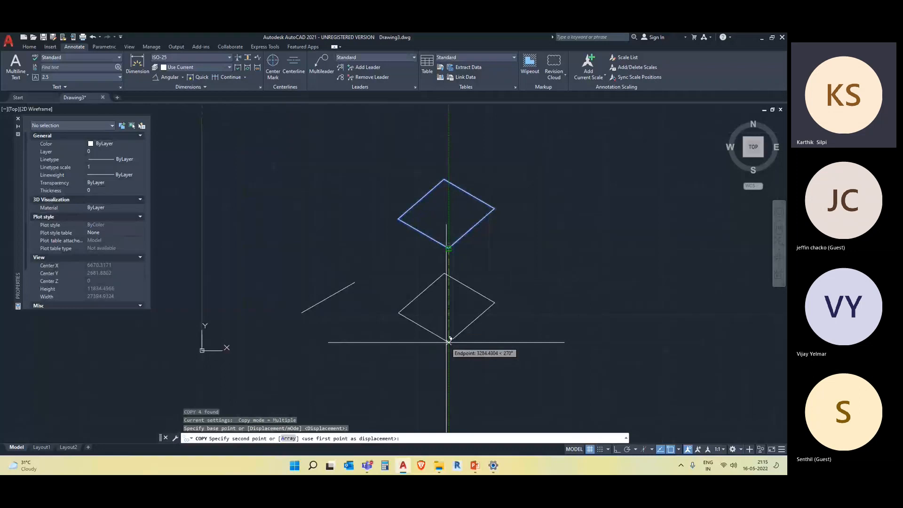
left_click(449, 341)
key("Escape")
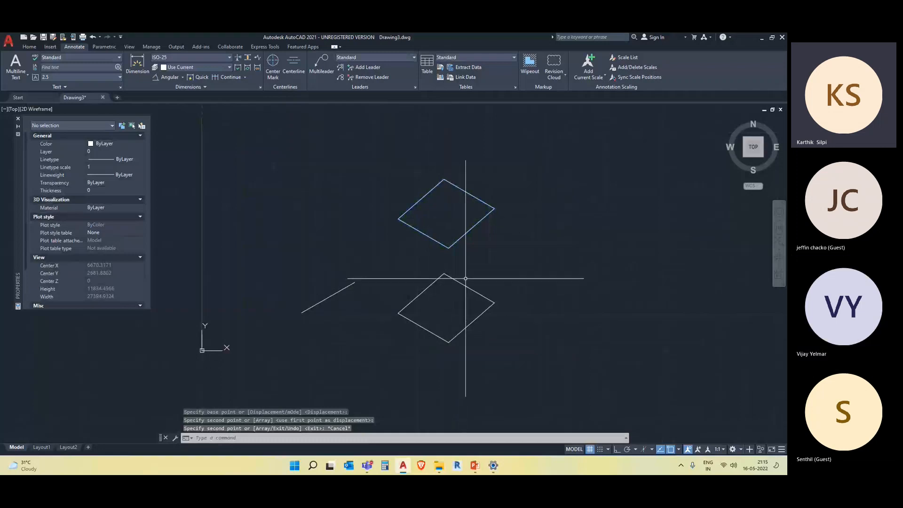
type("l")
key("Return")
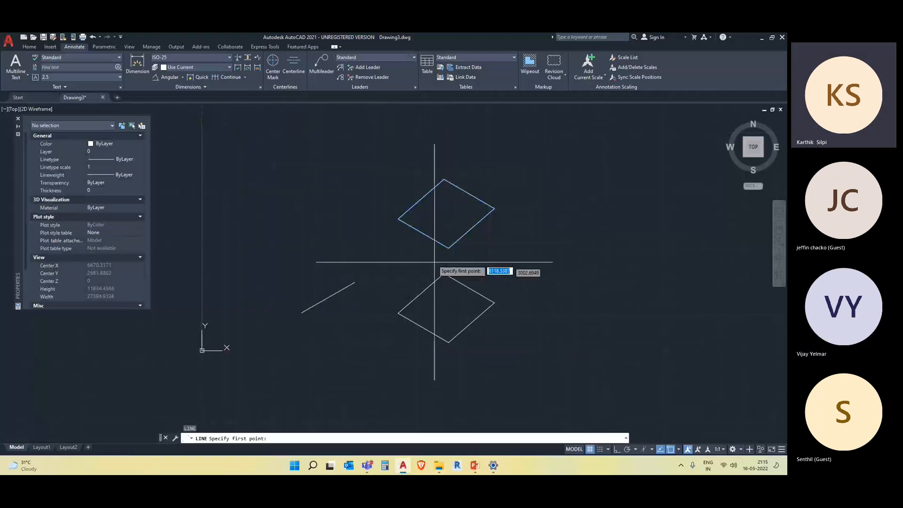
left_click(398, 218)
left_click(398, 314)
key("Escape")
key("Escape")
left_click(411, 286)
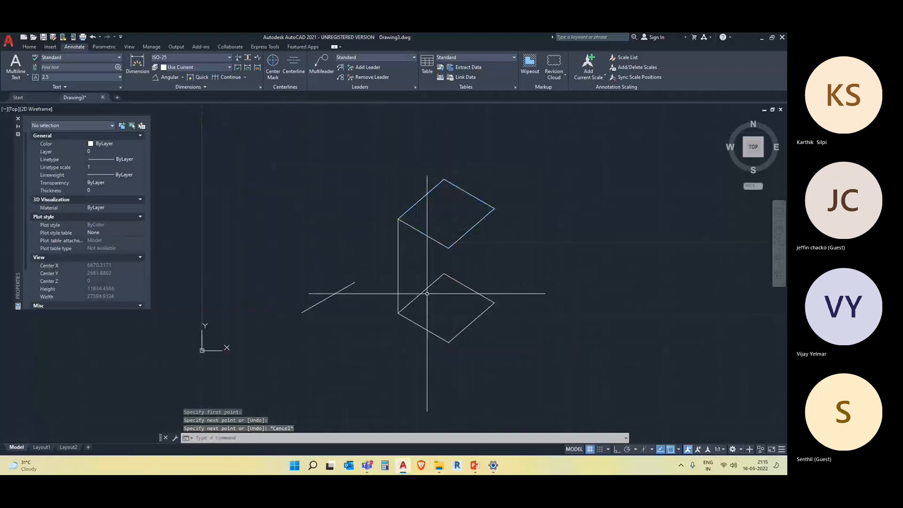
left_click(393, 275)
key("Delete")
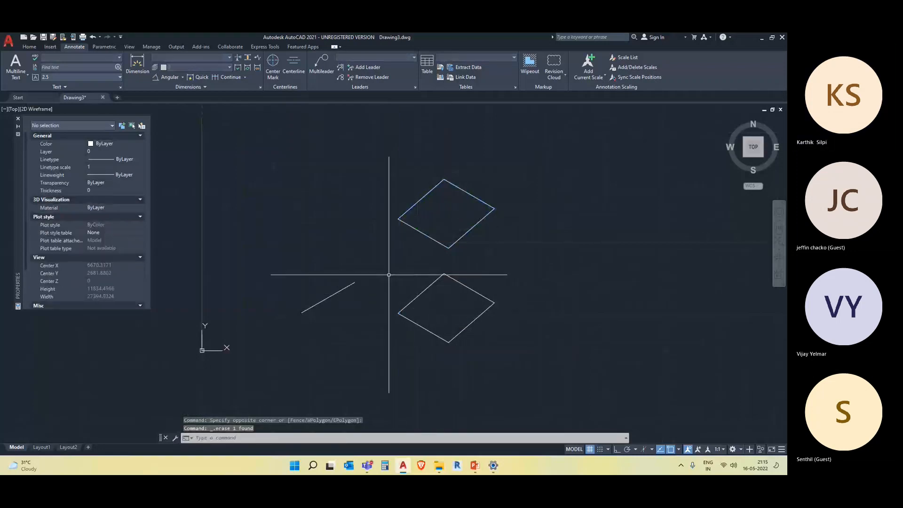
Draw a vertical line joining the leftmost corners of the upper and lower four-sided shapes
type("l")
key("Return")
left_click(398, 219)
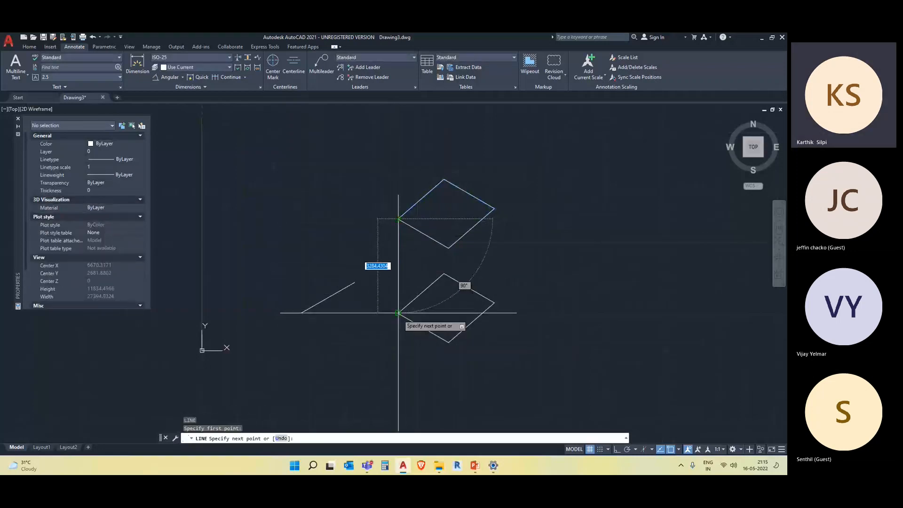
left_click(398, 313)
key("Escape")
key("Escape")
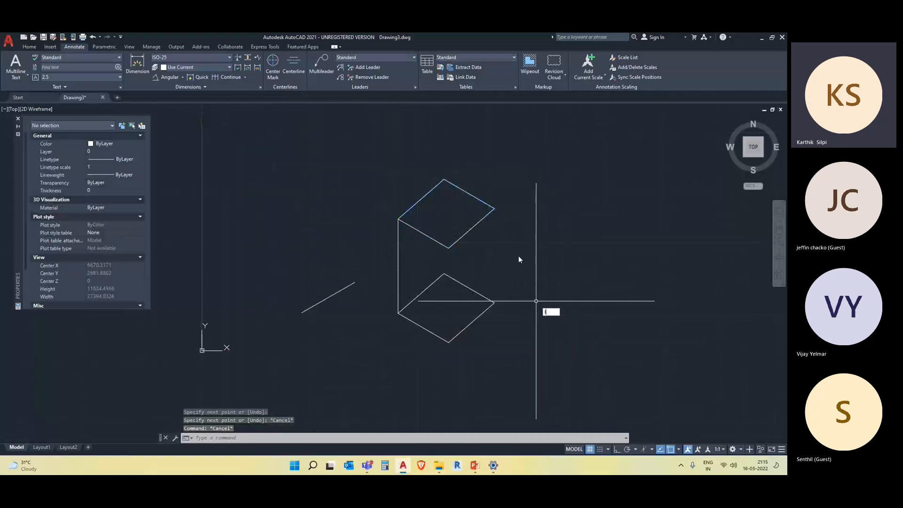
Draw a vertical line joining the rightmost corners of the upper and lower four-sided shapes
type("l")
key("Return")
left_click(494, 209)
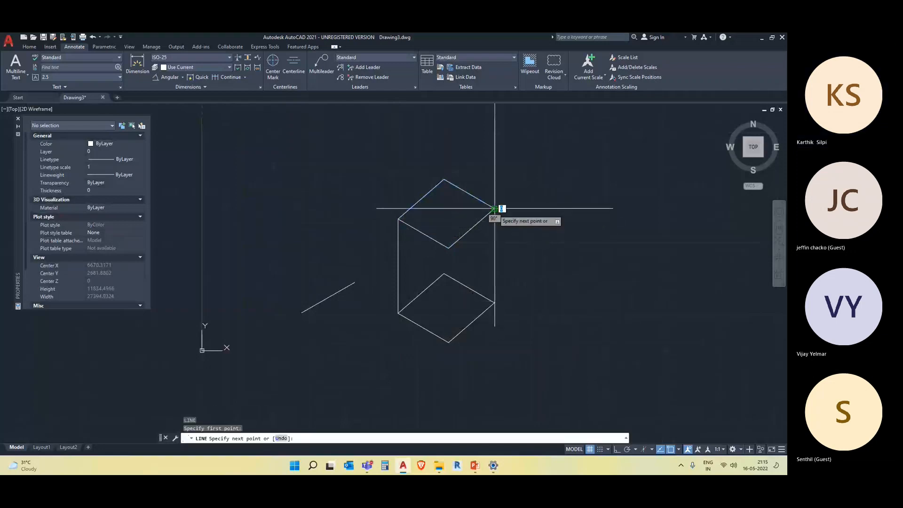
left_click(494, 303)
key("Escape")
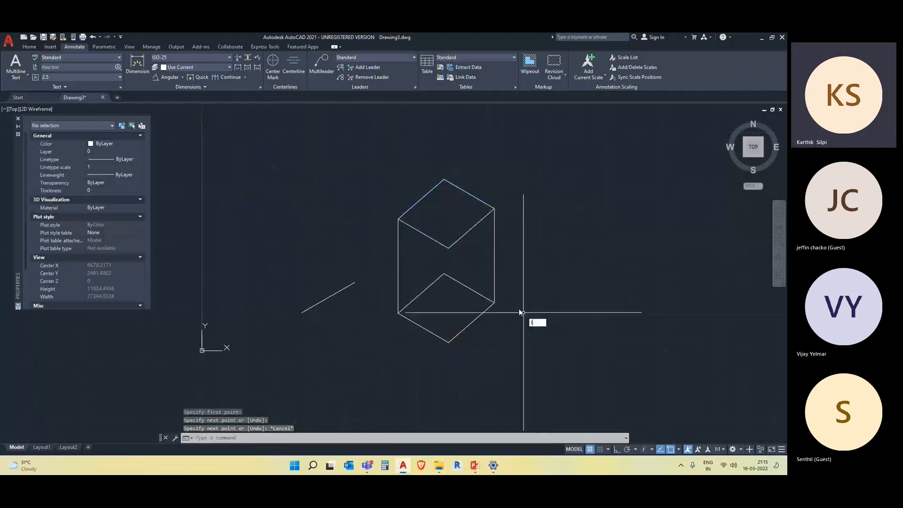
Draw the front vertical edge between the lowest corners of the upper and lower four-sided shapes
type("l")
key("Return")
left_click(449, 248)
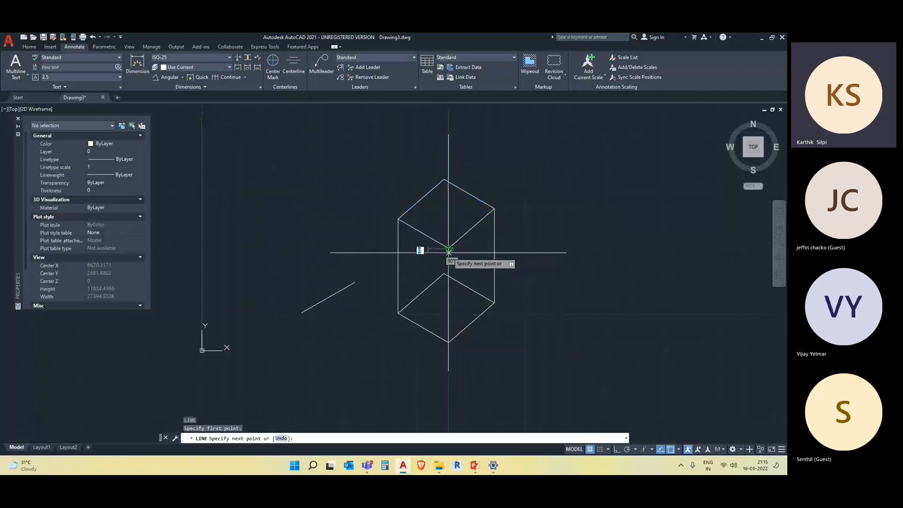
left_click(449, 341)
key("Escape")
Draw the rear vertical edge from the upper shape's topmost corner down to the lower shape's topmost corner
type("l")
key("Return")
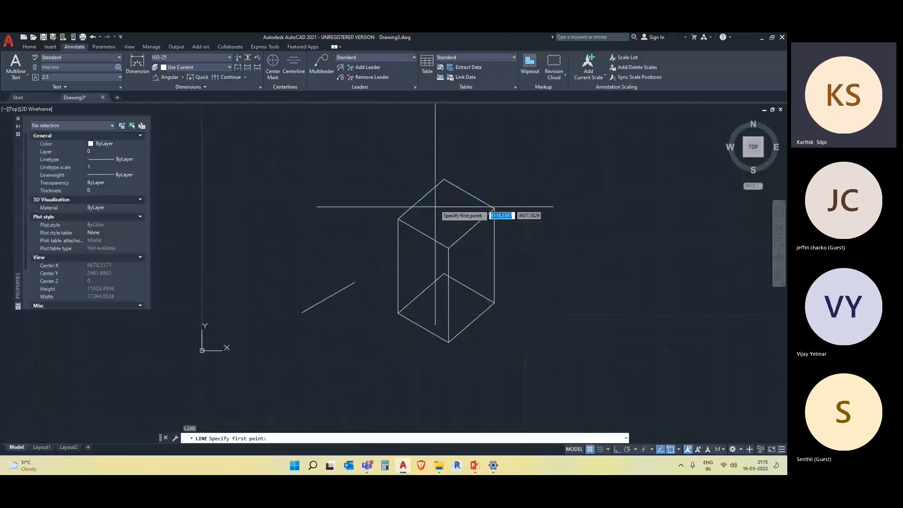
left_click(444, 179)
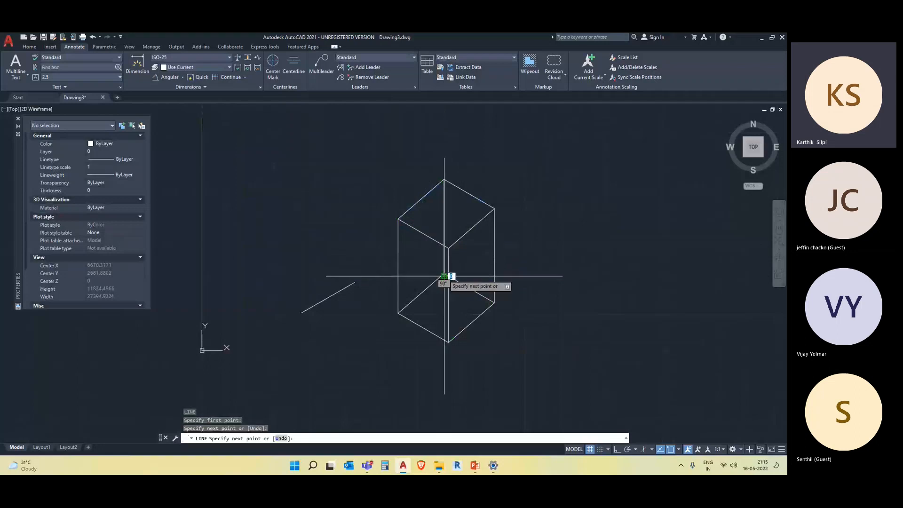
left_click(447, 275)
key("Escape")
key("Escape")
Correct the rear vertical edge's lower end so it meets the lower shape's topmost corner exactly
scroll(444, 278, "up", 10)
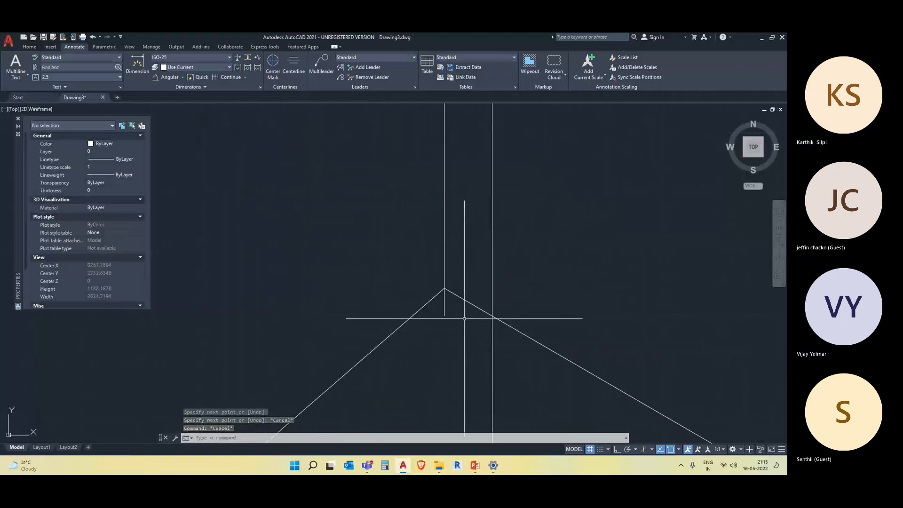
left_click(449, 315)
left_click(444, 315)
key("Escape")
key("Escape")
scroll(455, 300, "down", 8)
middle_click_drag(581, 342, 580, 315)
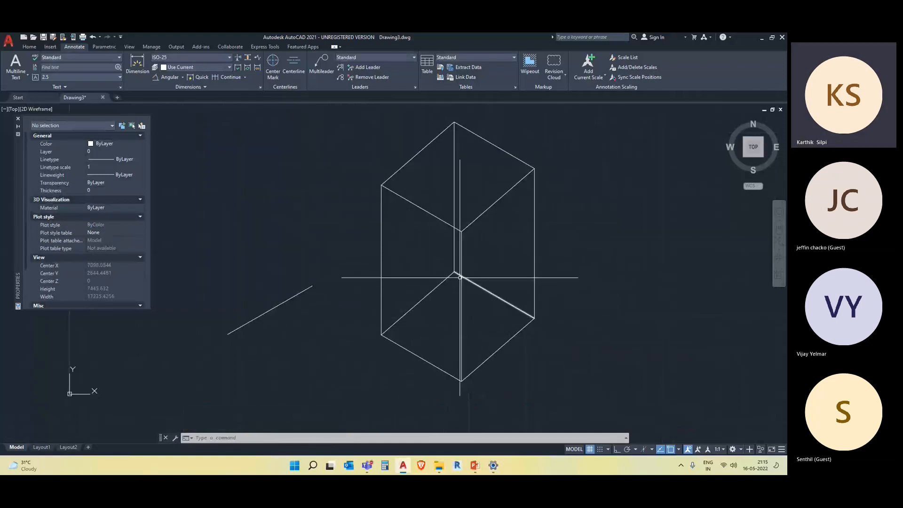
Join the four edges of the box's left front face into one polyline
left_click(433, 213)
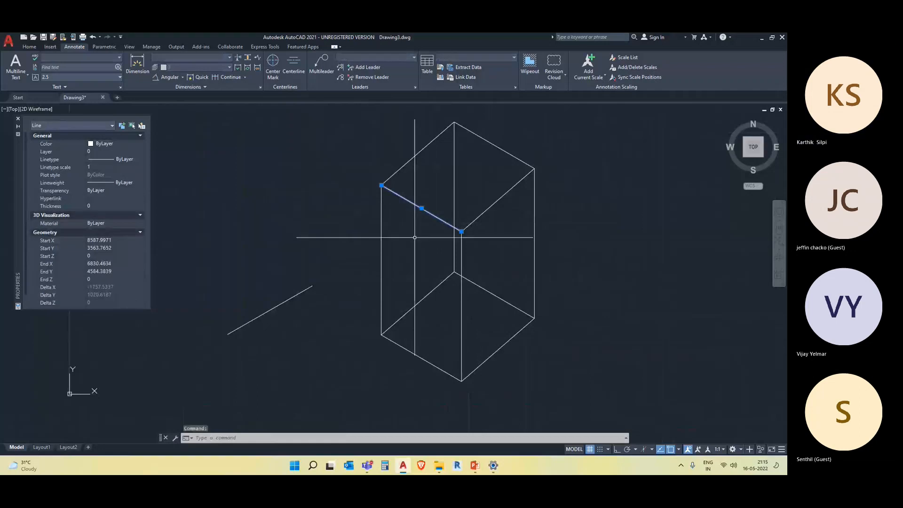
left_click(398, 289)
left_click(382, 267)
left_click(399, 272)
left_click(350, 238)
left_click(433, 366)
left_click(462, 349)
type("j")
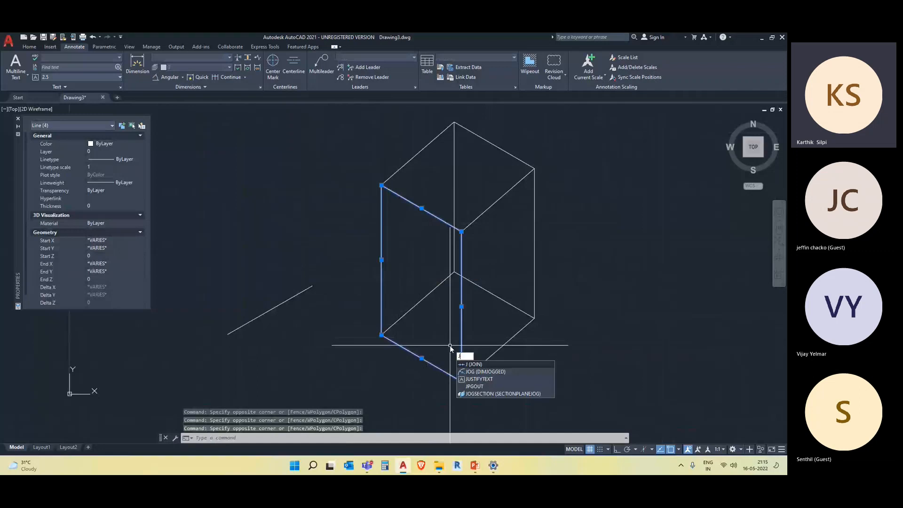
key("Return")
Join the top, outer and bottom edges of the box's right front face into one polyline
left_click(530, 393)
left_click(500, 335)
left_click(537, 267)
left_click(523, 245)
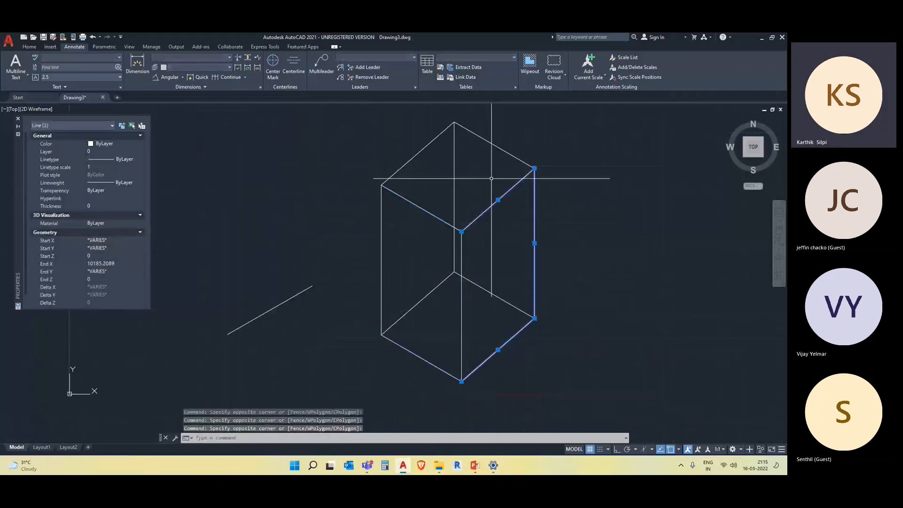
type("j")
key("Return")
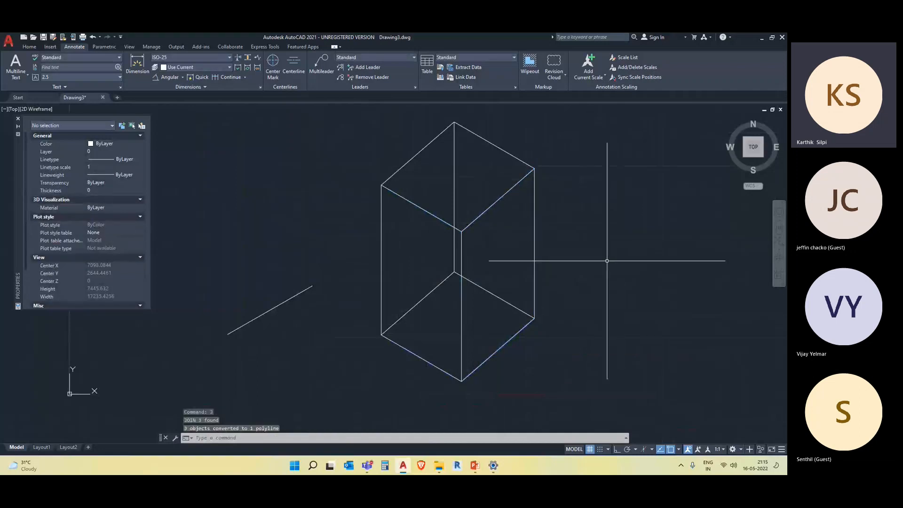
Highlight the joined left and right front faces in turn to examine which edges each polyline contains
left_click(463, 332)
key("Escape")
left_click(409, 375)
left_click(395, 351)
left_click(449, 376)
left_click(415, 357)
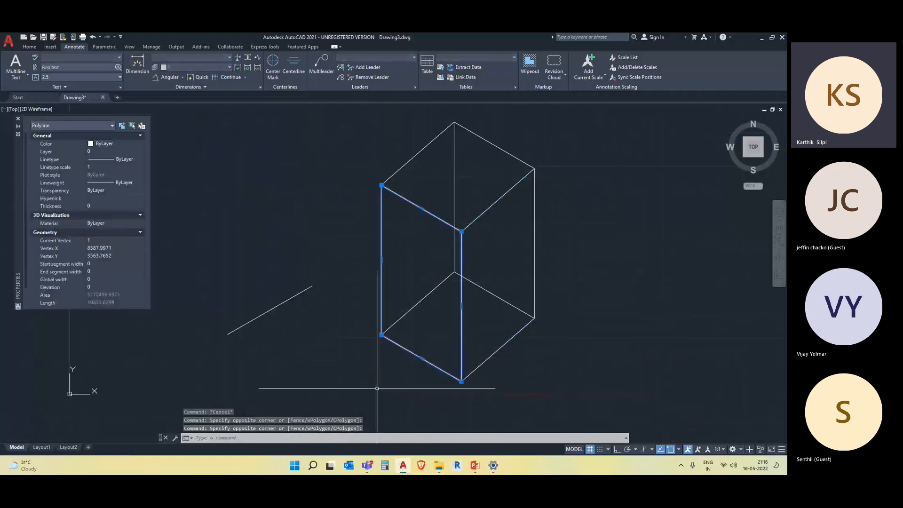
key("Escape")
middle_click_drag(465, 224, 465, 173)
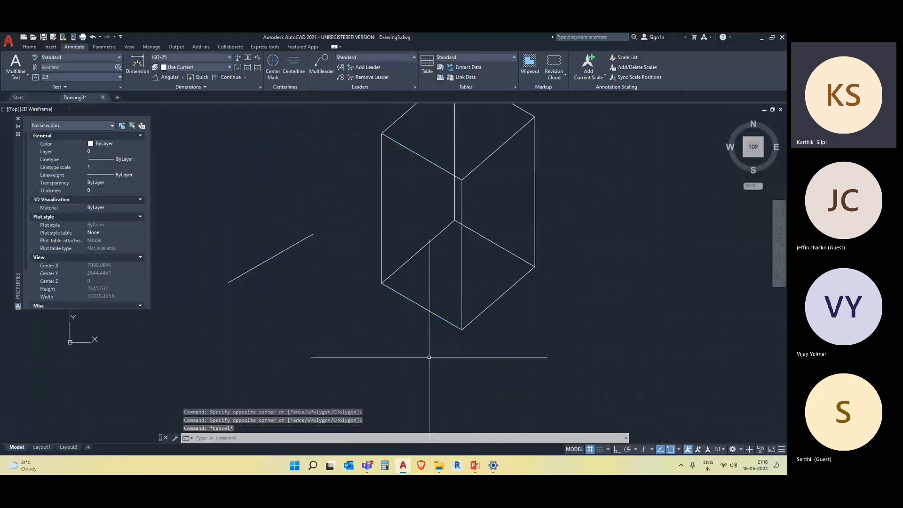
middle_click_drag(559, 302, 521, 327)
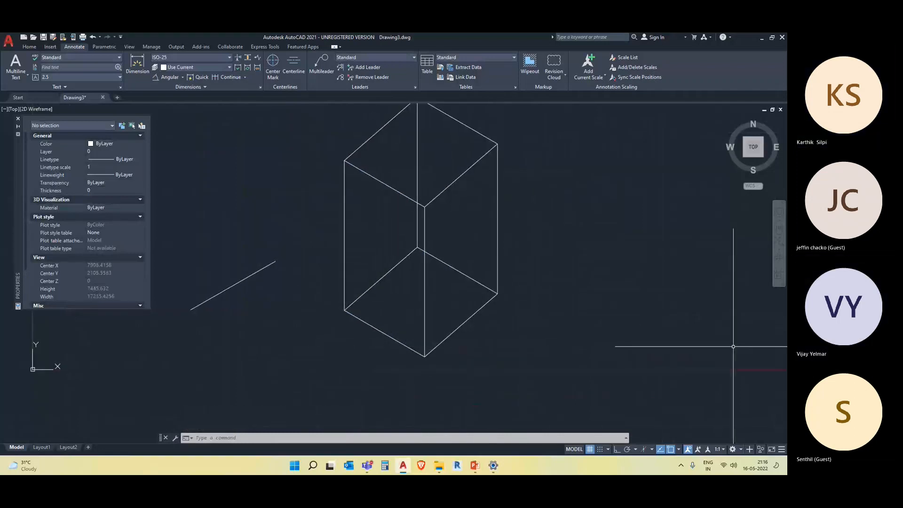
left_click(479, 319)
left_click(462, 311)
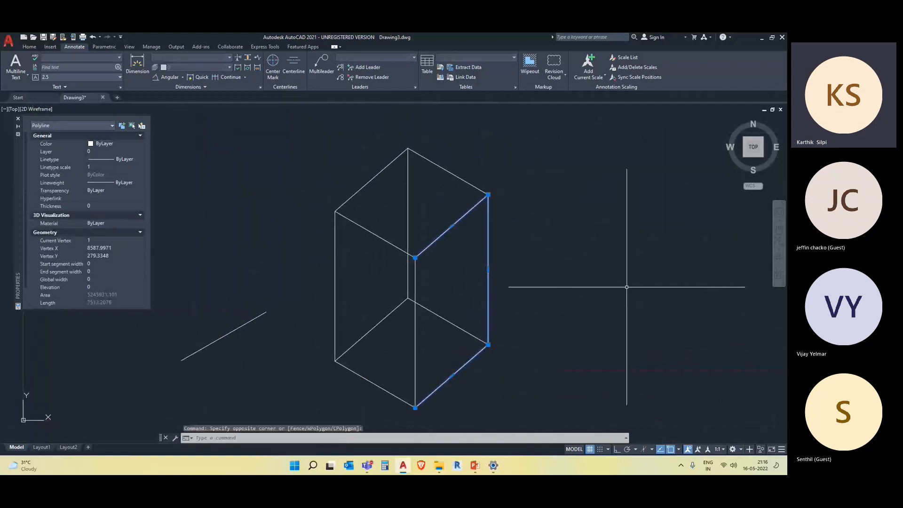
key("Escape")
middle_click_drag(383, 152, 374, 202)
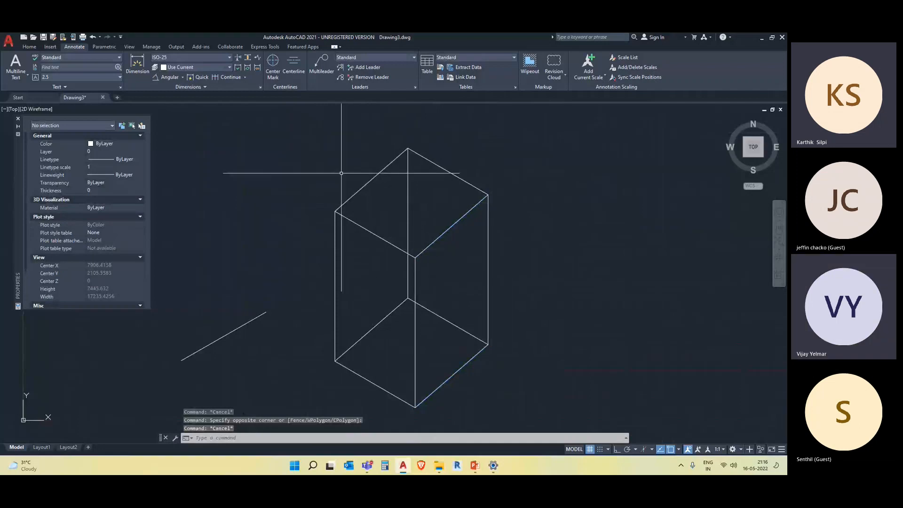
Highlight the two rear edges of the box's top face and examine the box's overall shape
left_click(386, 195)
left_click(361, 160)
left_click(446, 191)
left_click(445, 163)
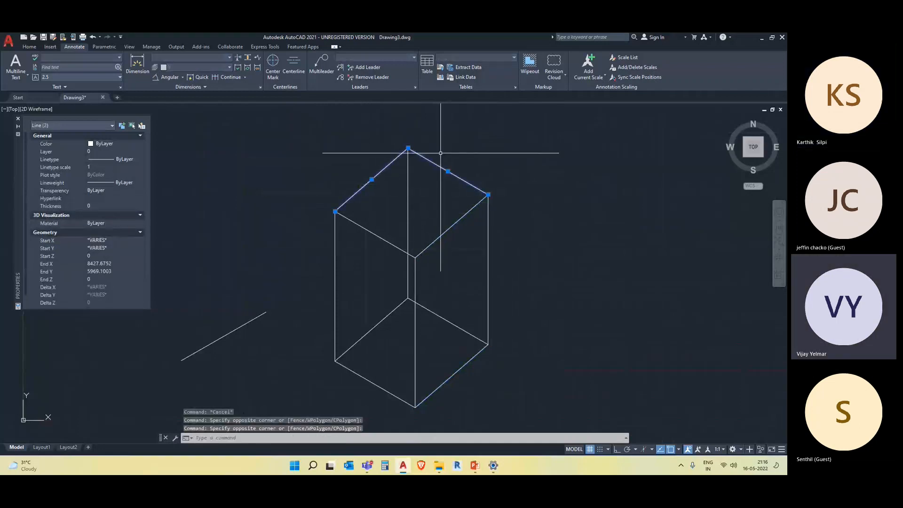
key("Escape")
middle_click_drag(575, 299, 579, 258)
middle_click_drag(619, 368, 549, 351)
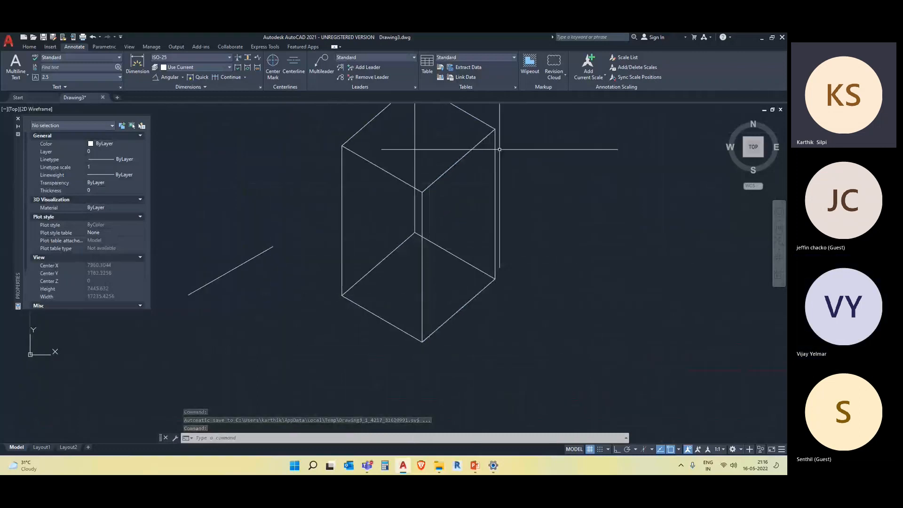
middle_click_drag(433, 292, 418, 390)
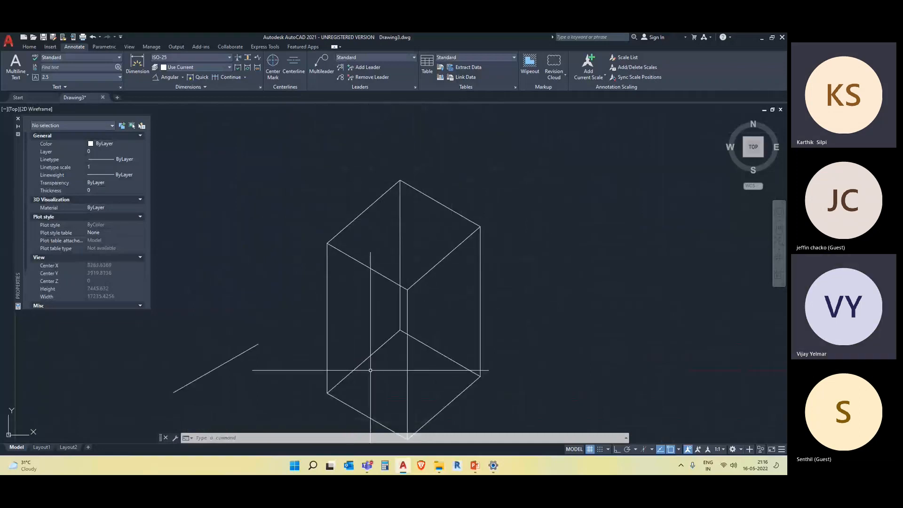
Select the three hidden edges meeting at the box's rear lower corner
scroll(385, 365, "up", 2)
left_click(408, 312)
left_click(409, 313)
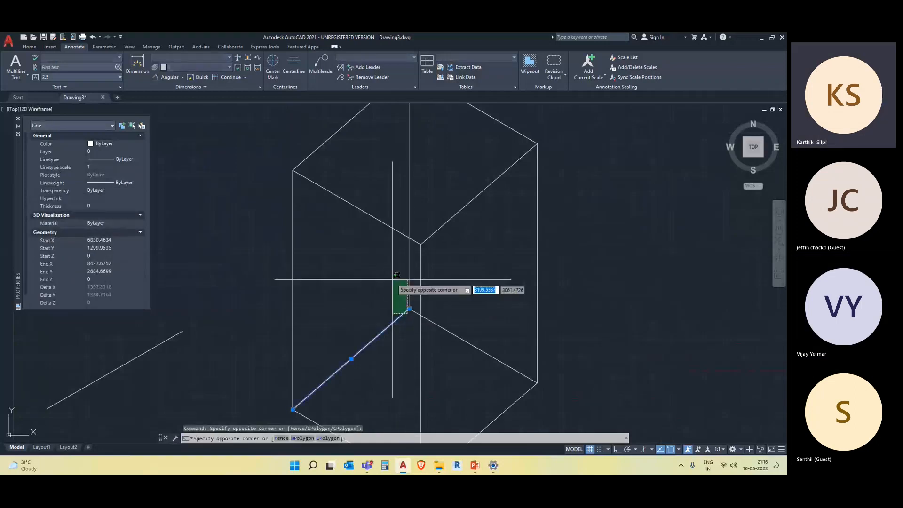
left_click(392, 279)
left_click(412, 320)
left_click(391, 291)
scroll(391, 291, "down", 2)
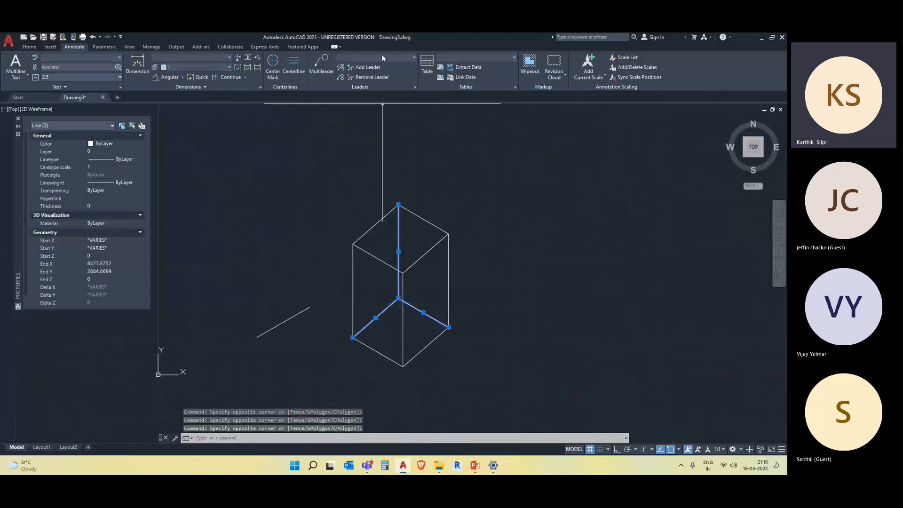
Load the ACAD_ISO02W100 ISO dash linetype into the drawing from acadiso.lin
left_click(30, 47)
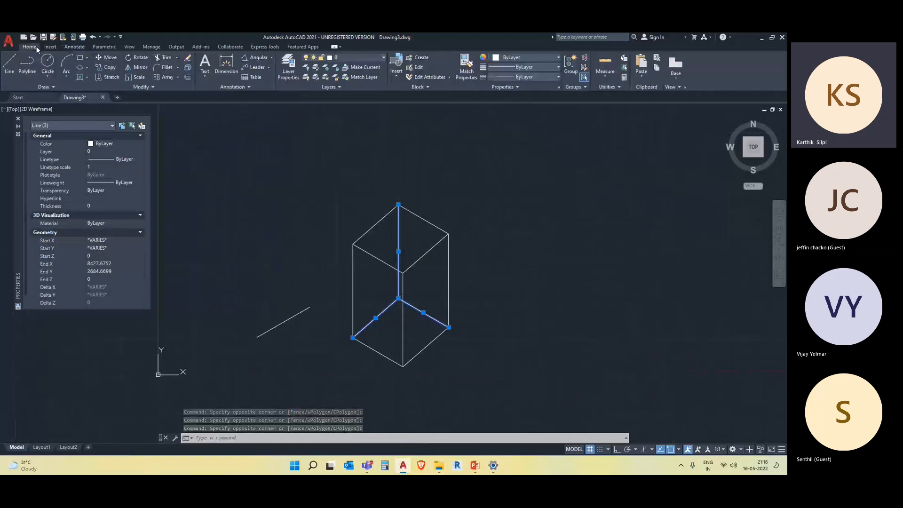
left_click(524, 67)
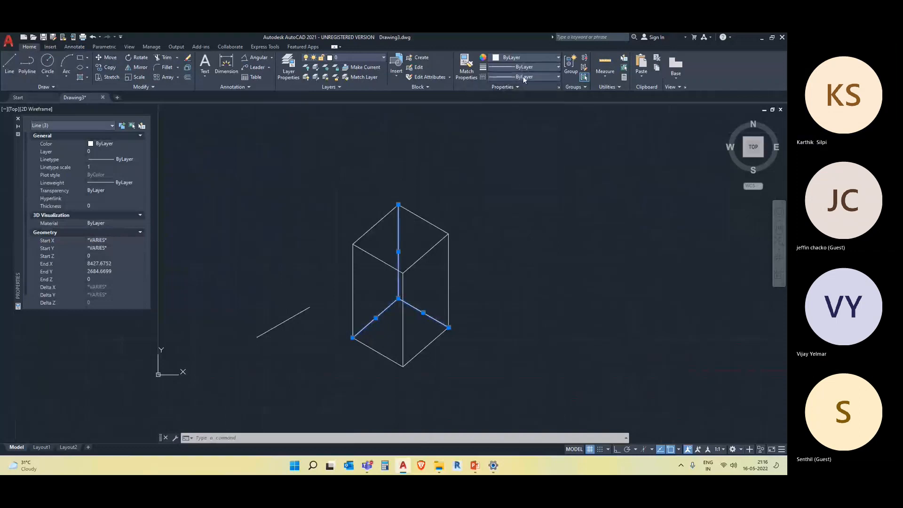
left_click(524, 77)
left_click(519, 118)
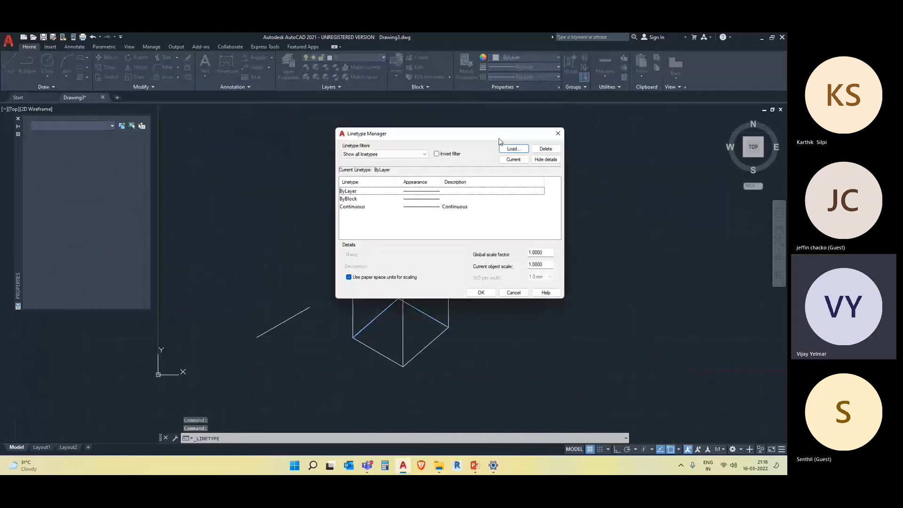
left_click(513, 149)
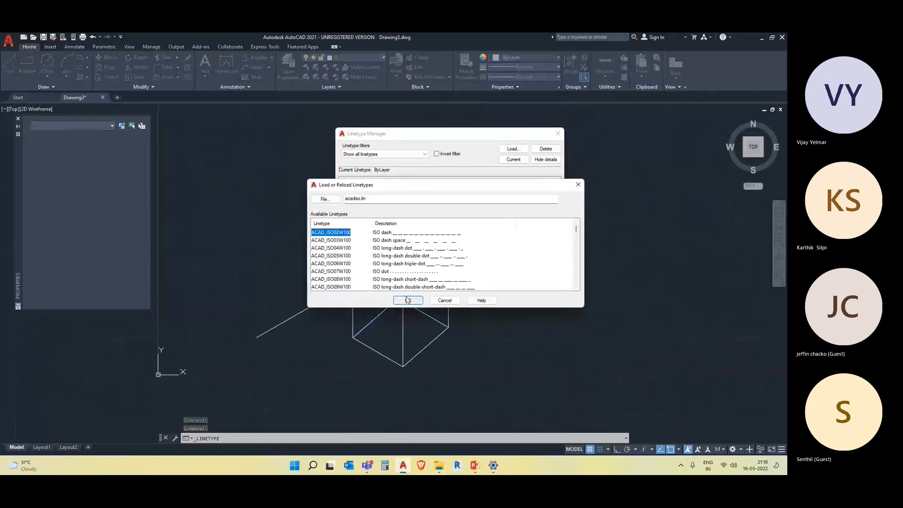
left_click(407, 300)
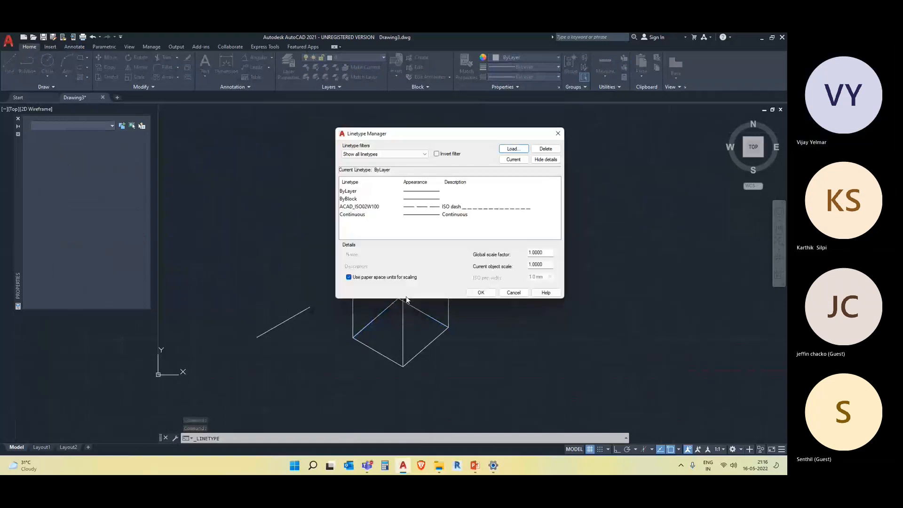
left_click(480, 292)
Apply the ACAD_ISO02W100 linetype to the three hidden edges meeting at the box's rear lower corner
scroll(397, 306, "up", 4)
left_click(399, 303)
left_click(389, 280)
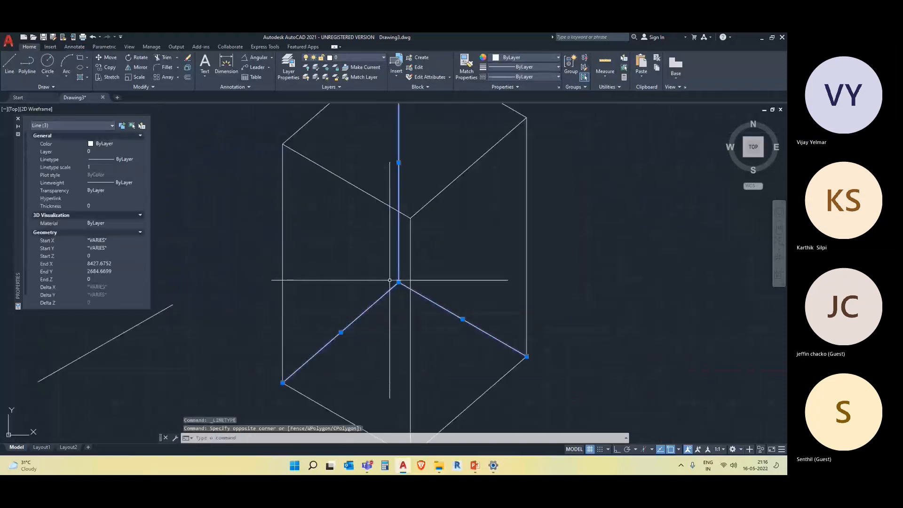
left_click(521, 76)
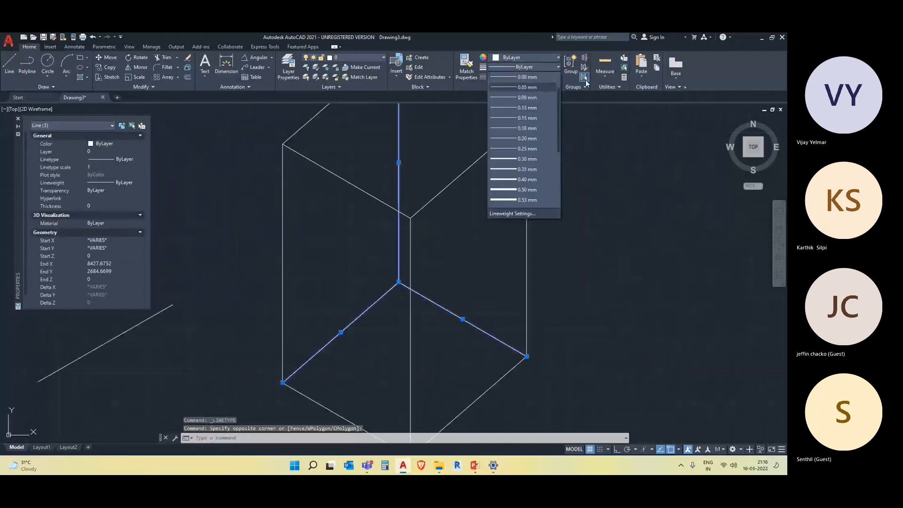
left_click(525, 77)
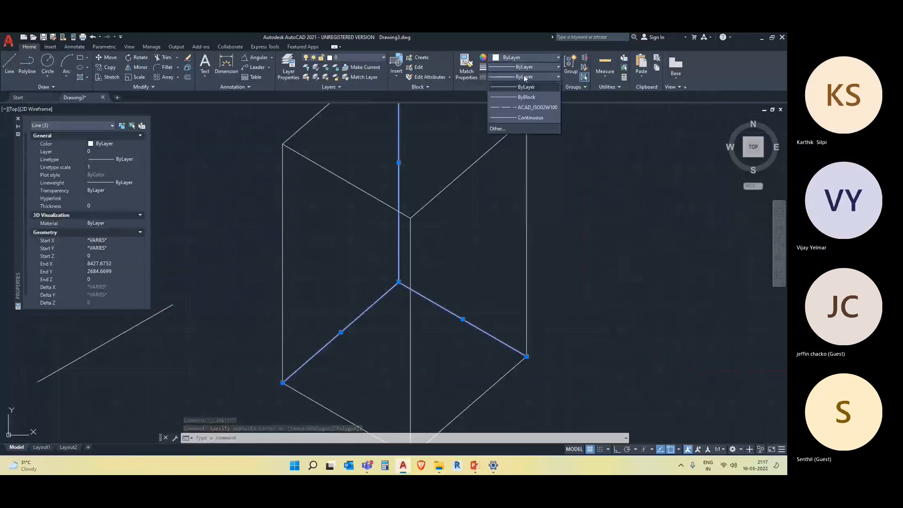
left_click(530, 107)
key("Escape")
scroll(484, 298, "up", 3)
scroll(399, 250, "down", 5)
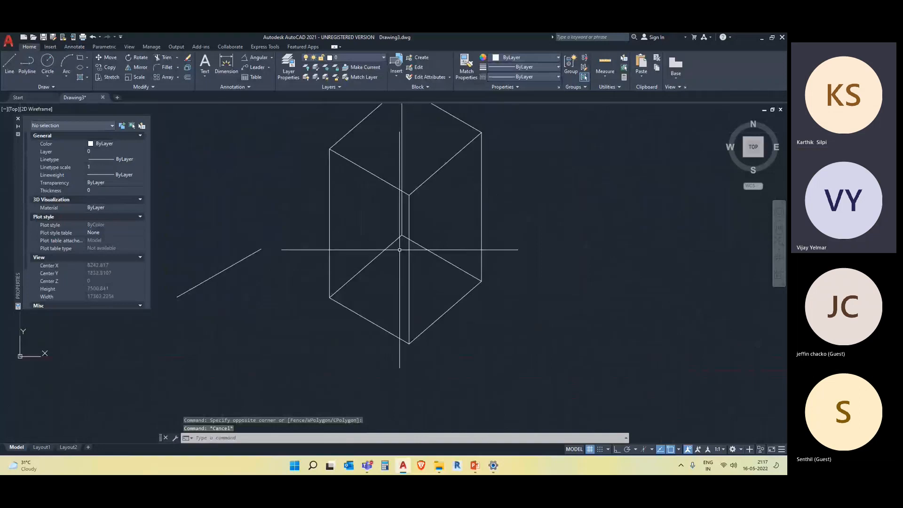
Examine the dashed linetype on the box's three hidden edges at close range
scroll(398, 221, "up", 6)
left_click(437, 337)
left_click(384, 230)
scroll(385, 235, "down", 10)
key("Escape")
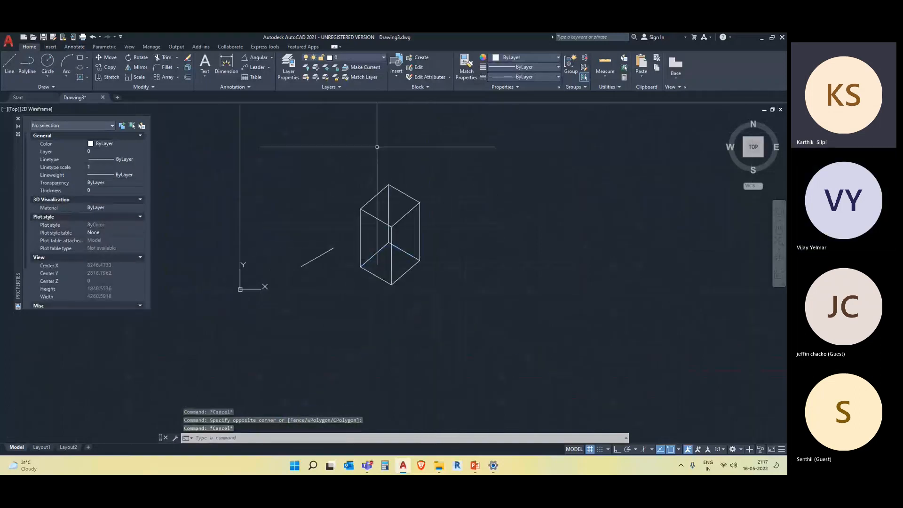
scroll(352, 272, "up", 8)
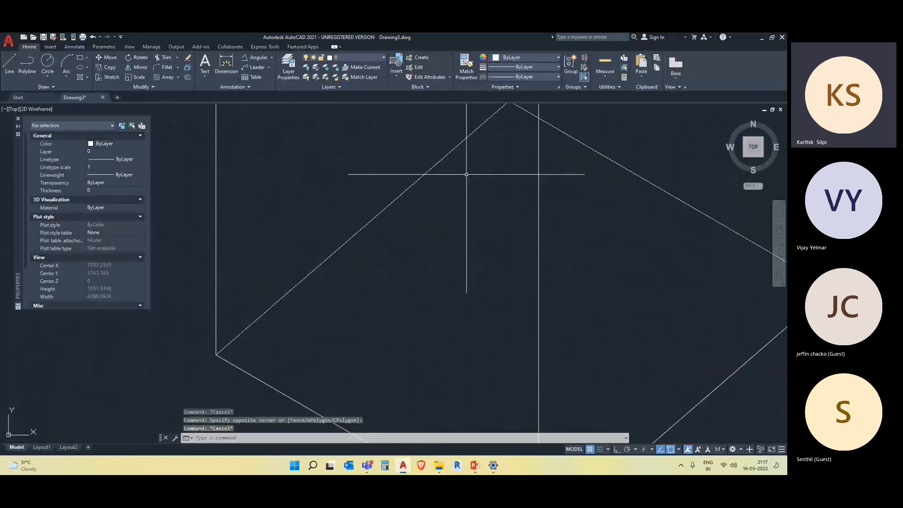
scroll(471, 331, "down", 8)
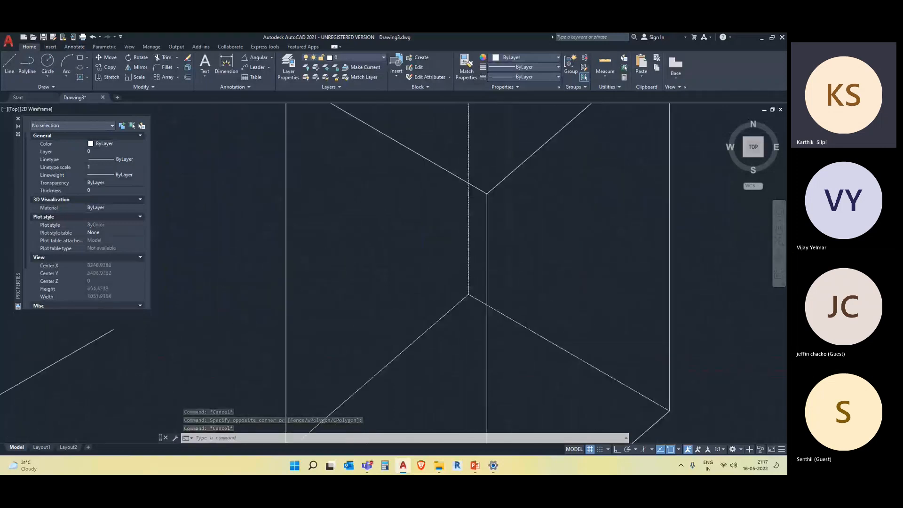
Delete the three dashed hidden edges of the box and the leftover inclined line beside it
scroll(476, 331, "up", 8)
left_click(481, 329)
left_click(479, 282)
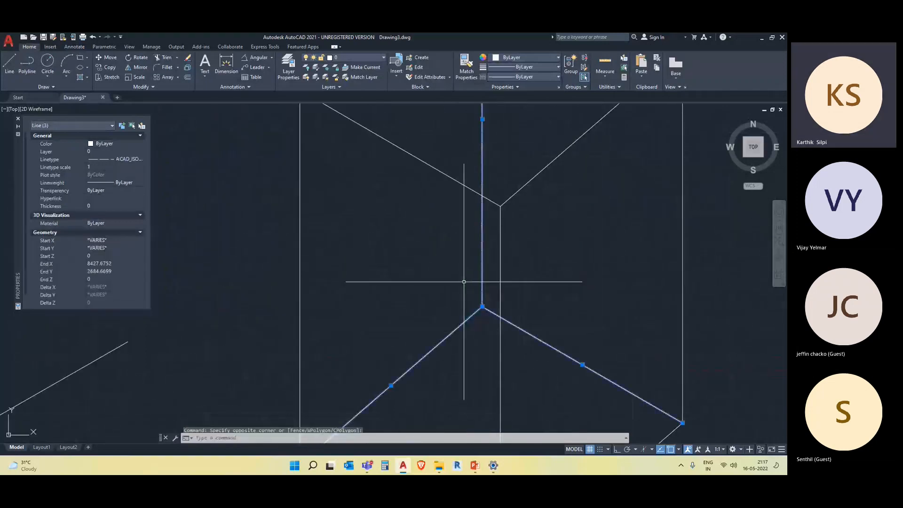
scroll(464, 282, "down", 9)
key("Delete")
mouse_move(610, 338)
middle_mouse_down()
mouse_move(610, 310)
mouse_move(578, 323)
middle_mouse_up()
left_click(325, 296)
key("Delete")
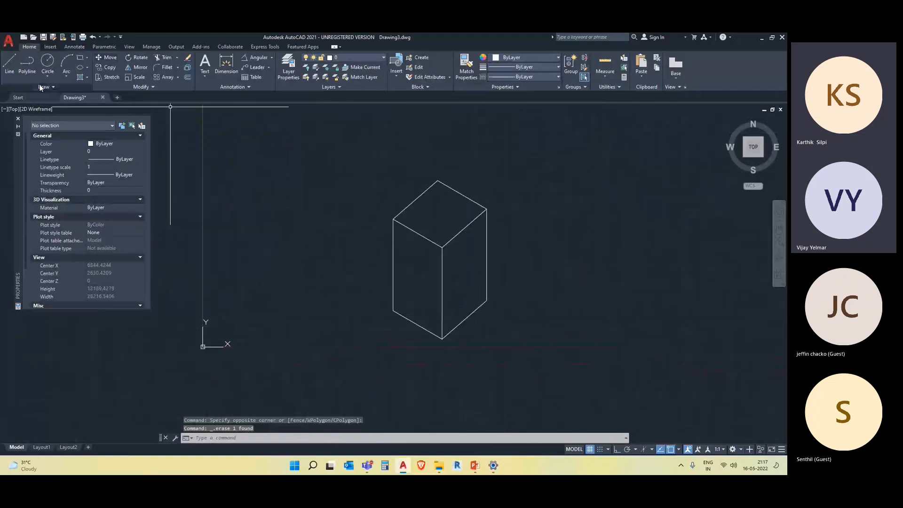
Try to fill the box's three visible faces with a blue and yellow linear gradient, and undo the fill
left_click(87, 80)
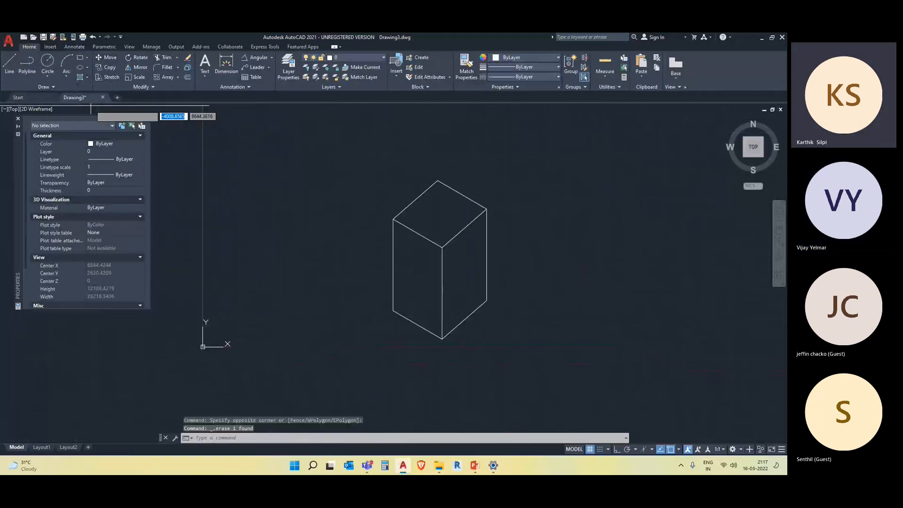
left_click(422, 275)
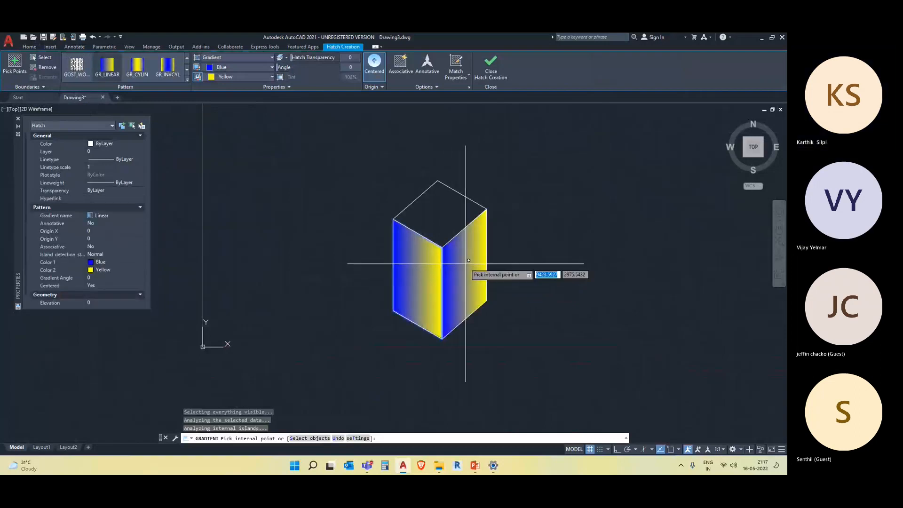
left_click(466, 264)
left_click(452, 225)
key("Escape")
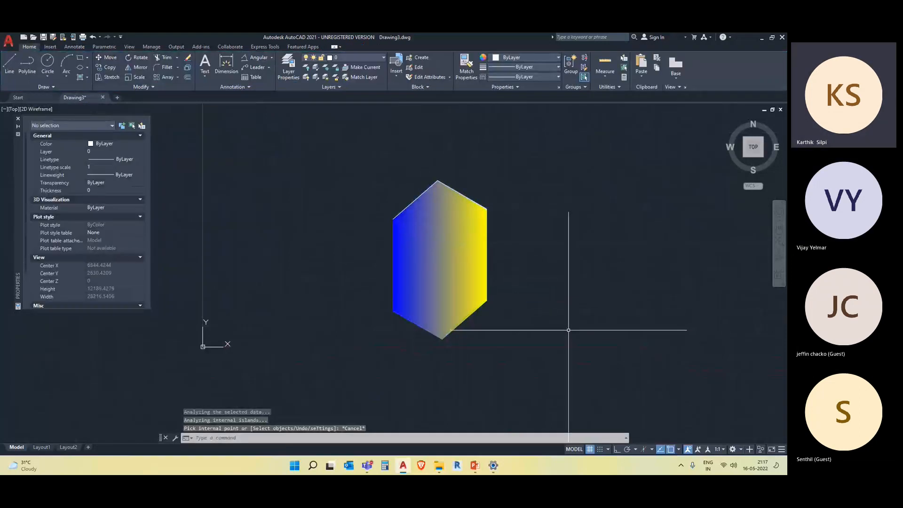
key("ctrl+z")
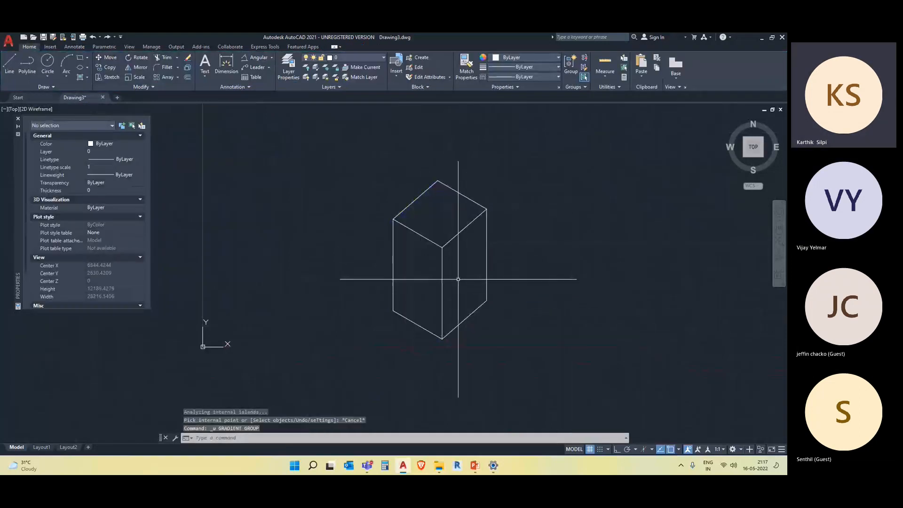
Fill only the box's top face with a blue and yellow linear gradient
middle_click_drag(292, 189, 192, 162)
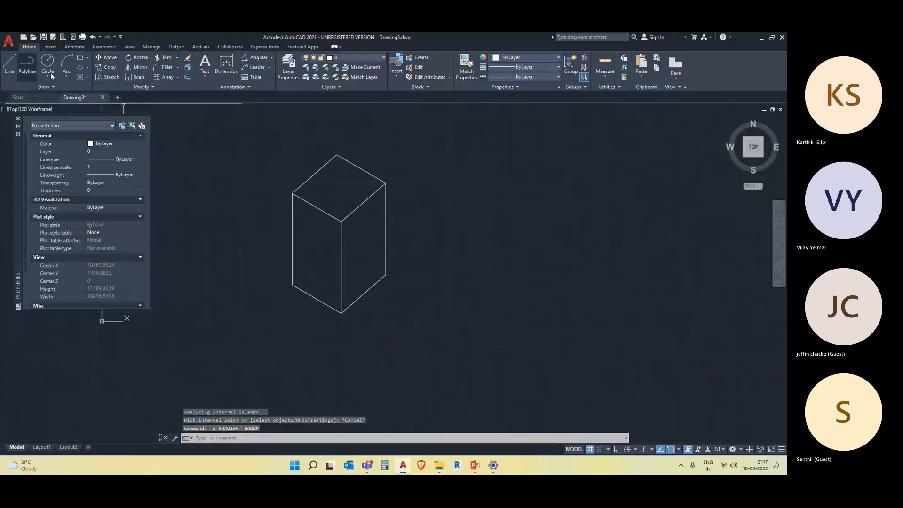
left_click(87, 79)
left_click(94, 107)
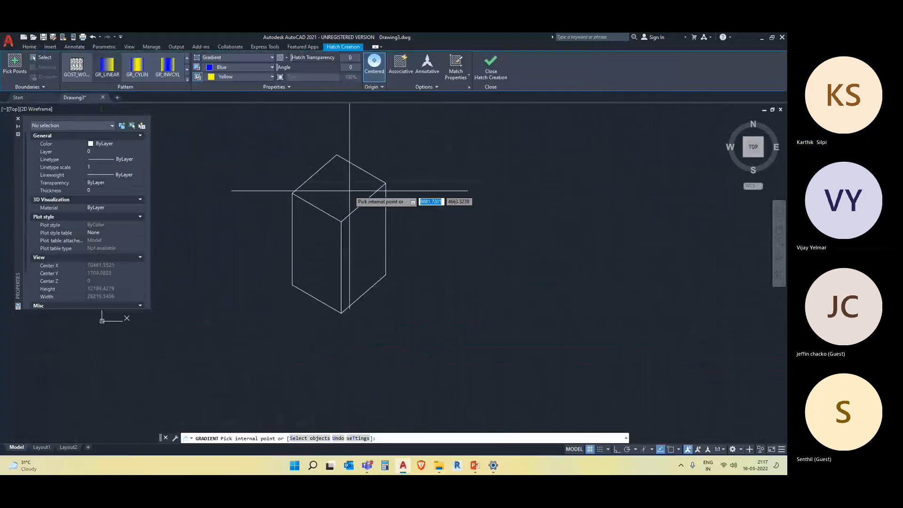
left_click(491, 66)
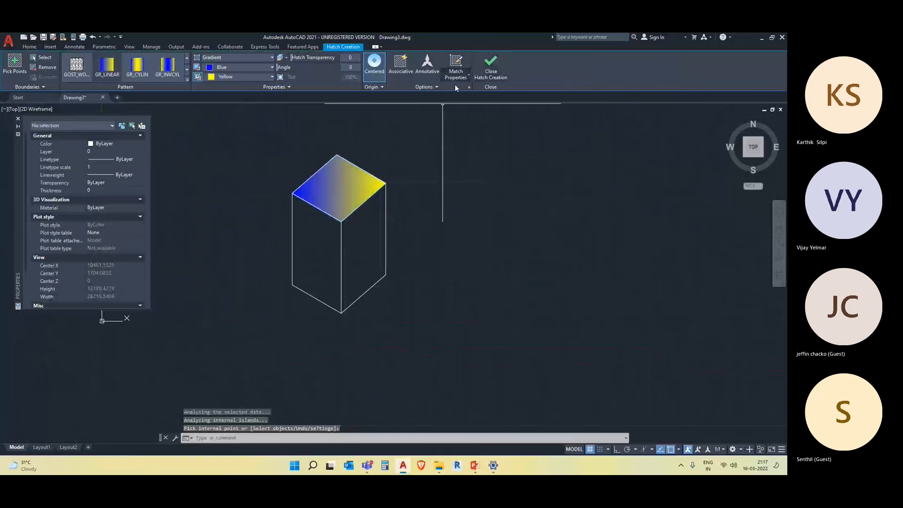
Fill the box's two vertical faces with the GR_INVCYL inverted cylindrical gradient in blue and yellow
middle_click_drag(383, 296, 378, 289)
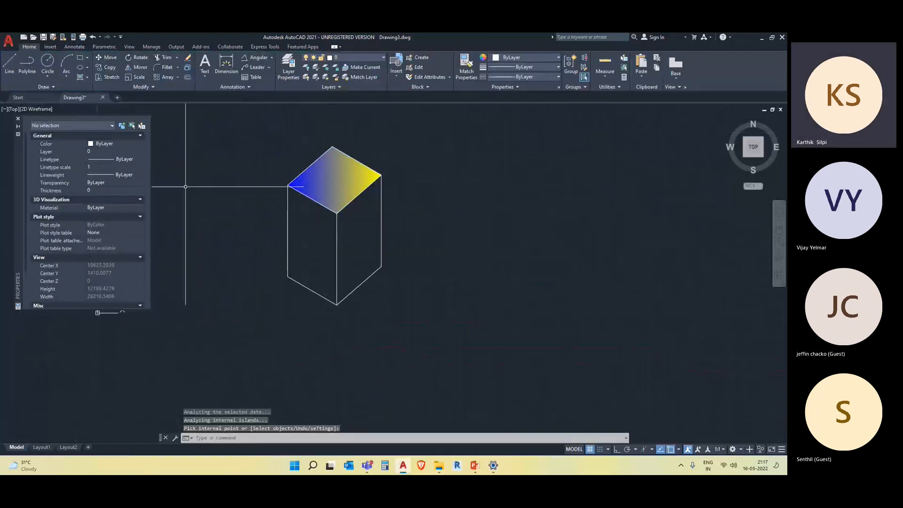
left_click(90, 107)
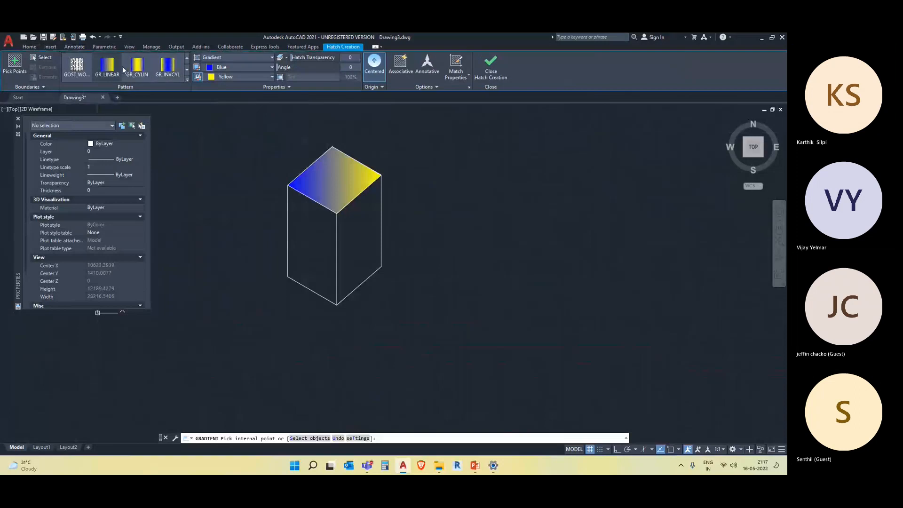
left_click(320, 247)
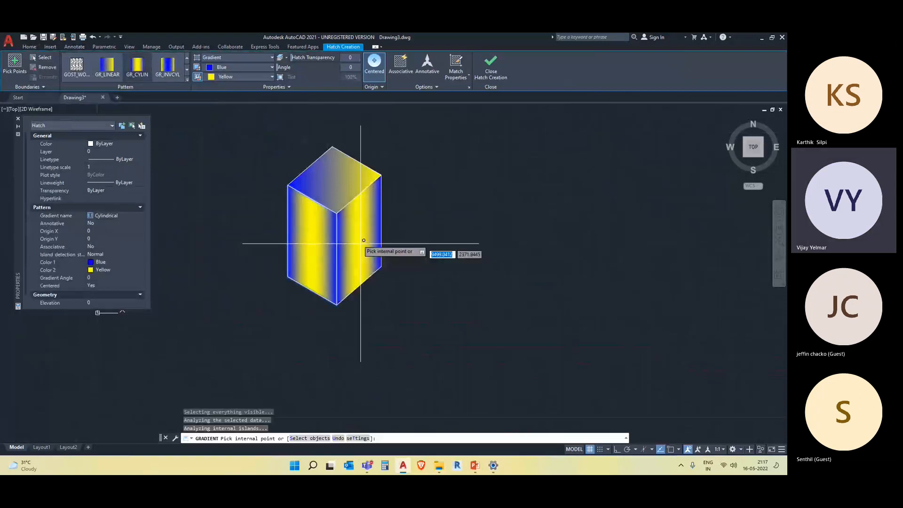
left_click(167, 66)
left_click(359, 242)
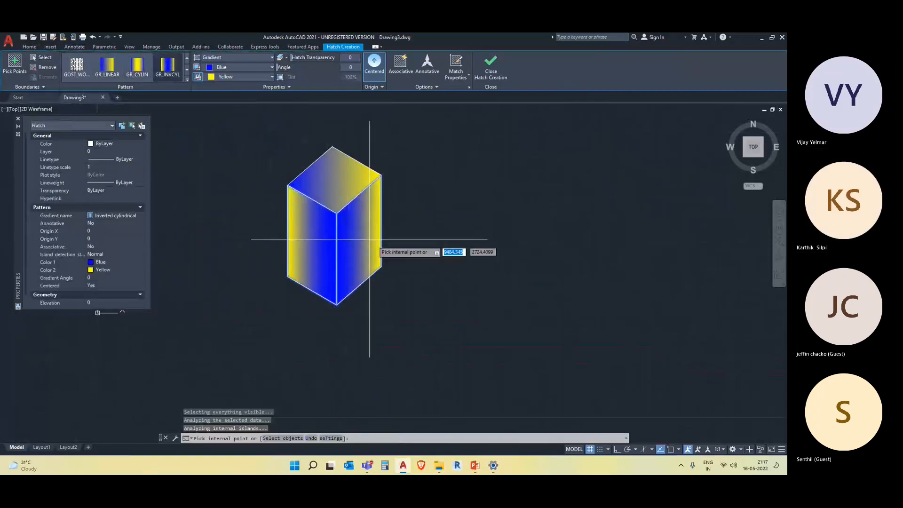
left_click(492, 66)
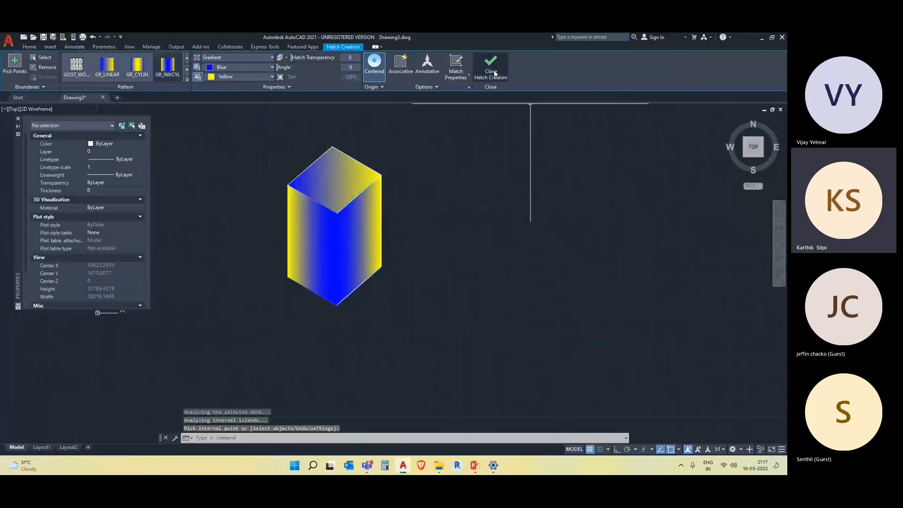
Select the gradient fill on the box's vertical faces, examine its pattern properties, and leave the hatch editor
middle_click_drag(424, 306, 445, 347)
left_click(370, 315)
left_click(370, 314)
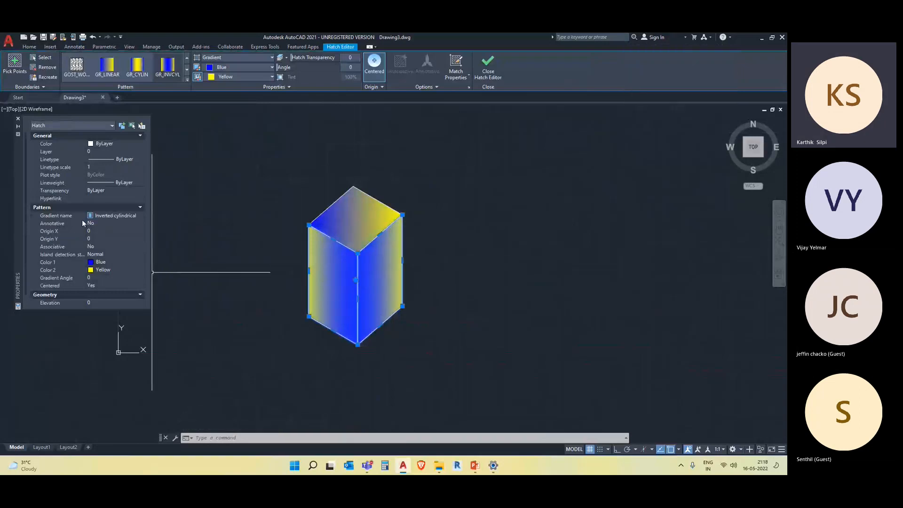
middle_click_drag(323, 277, 333, 282)
left_click(488, 64)
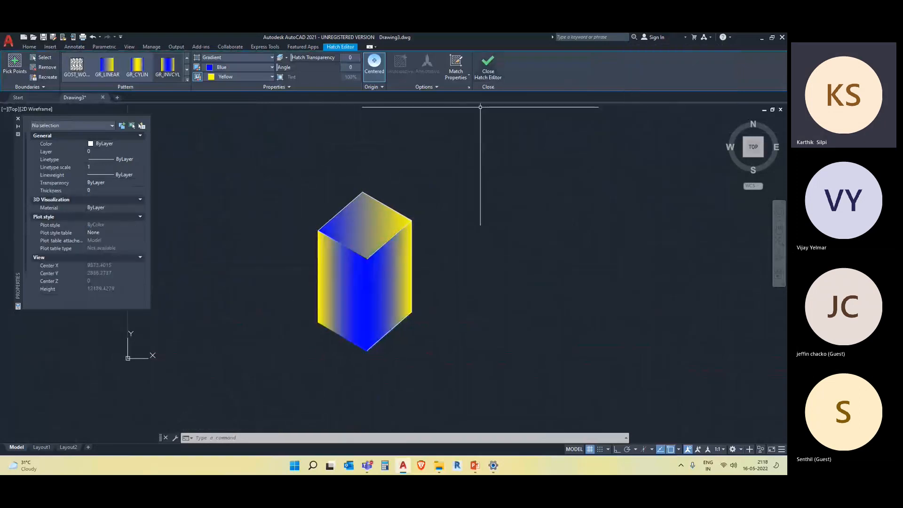
Erase the whole box together with its gradient fills and close the Properties palette
left_click(428, 348)
left_click(322, 162)
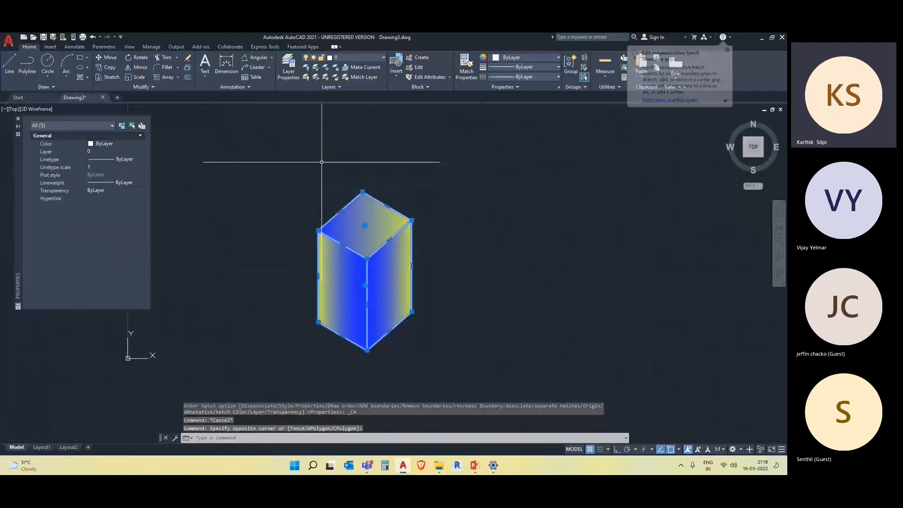
key("Delete")
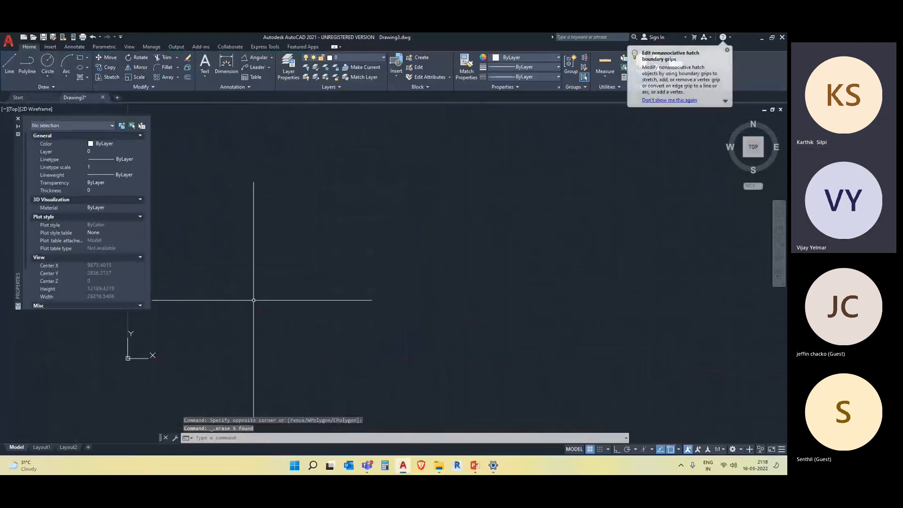
middle_click_drag(355, 238, 161, 175)
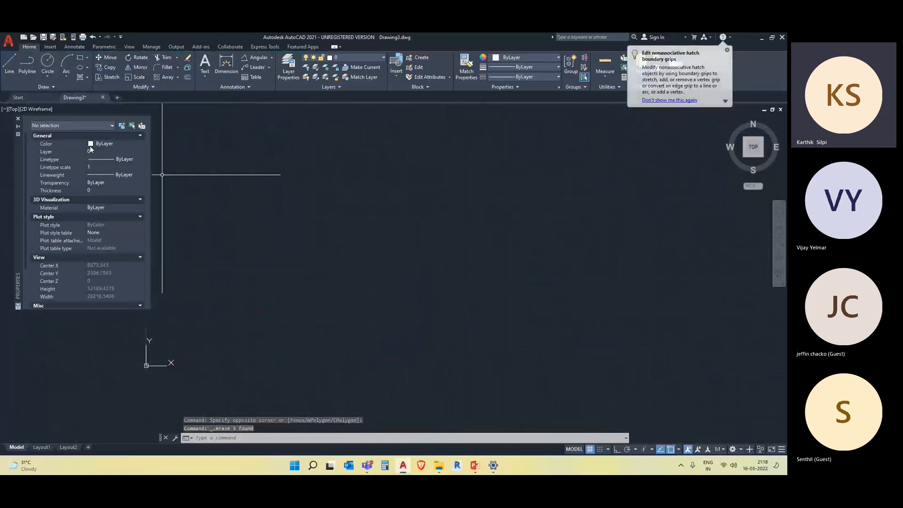
left_click(18, 119)
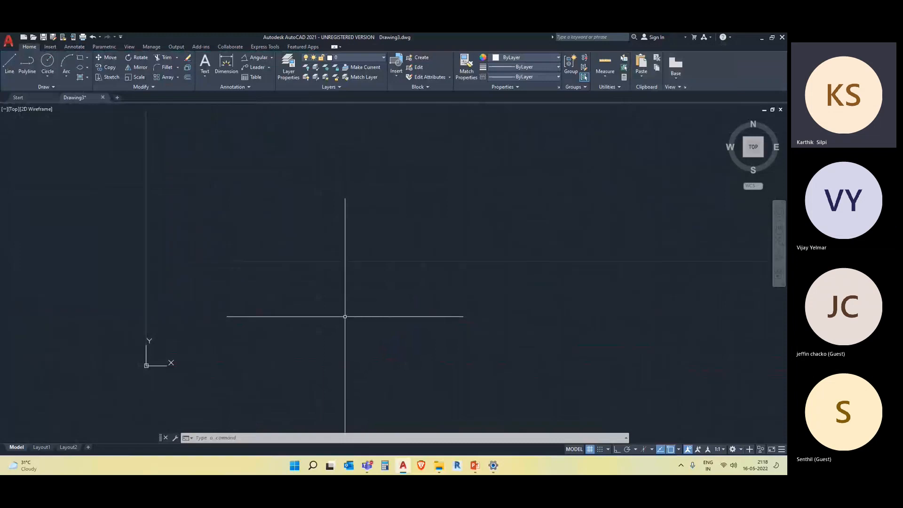
Turn on isometric drafting with the Isoplane Right orientation and examine the cursor's axes
middle_click_drag(465, 322, 386, 320)
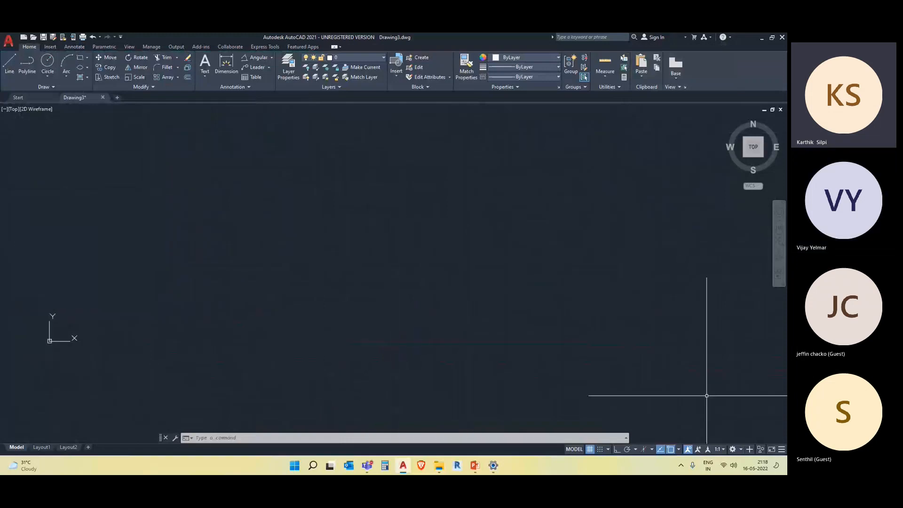
left_click(653, 450)
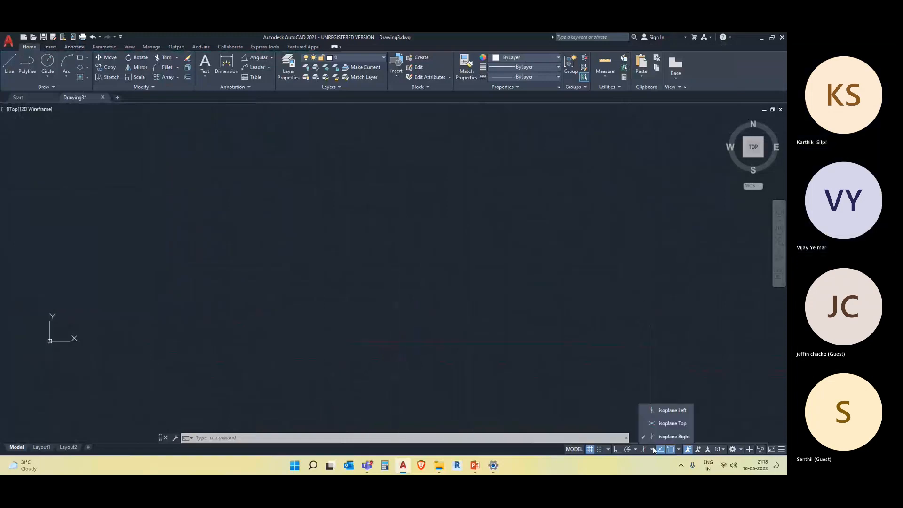
left_click(645, 450)
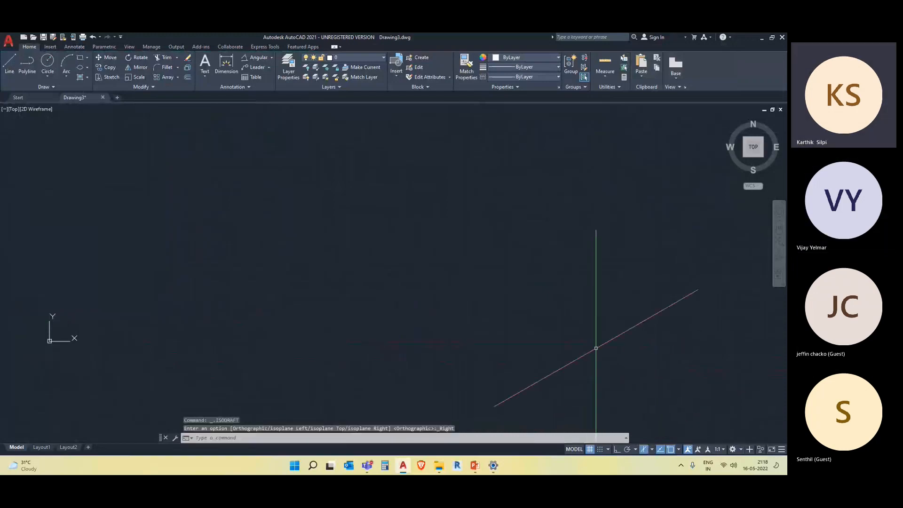
mouse_move(503, 262)
middle_mouse_down()
mouse_move(603, 322)
mouse_move(577, 305)
middle_mouse_up()
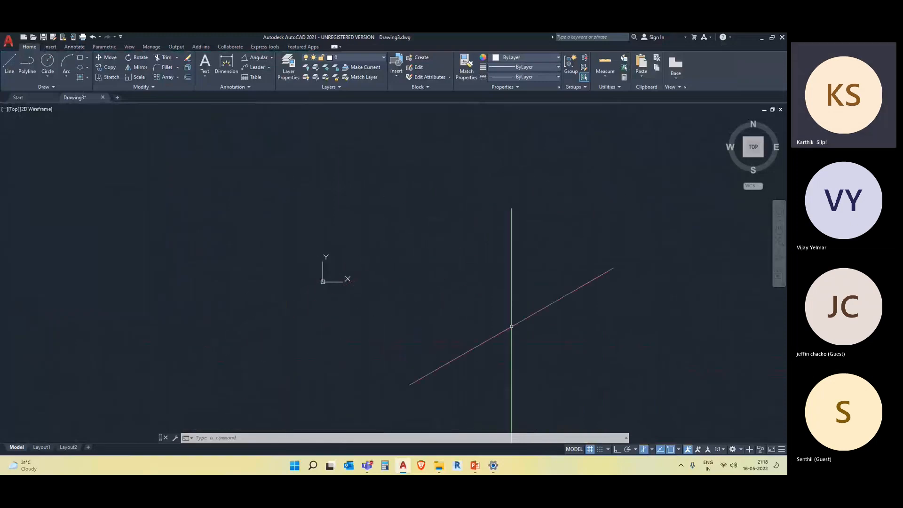
middle_click_drag(570, 306, 501, 338)
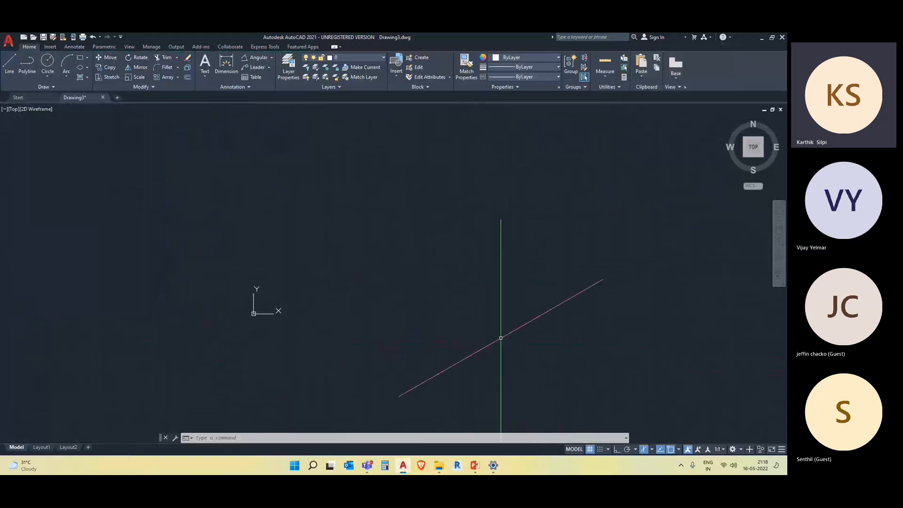
Switch the isometric drafting plane to Isoplane Top and examine the cursor's axes
left_click(653, 449)
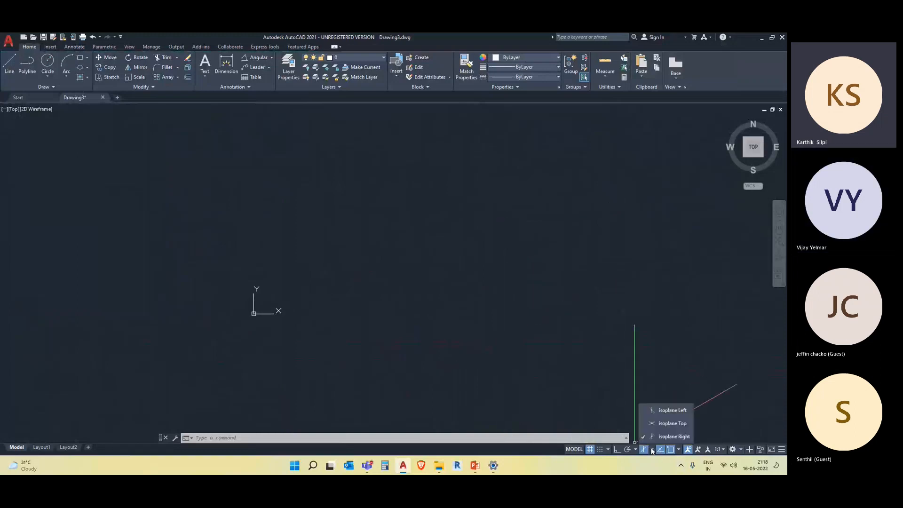
left_click(673, 424)
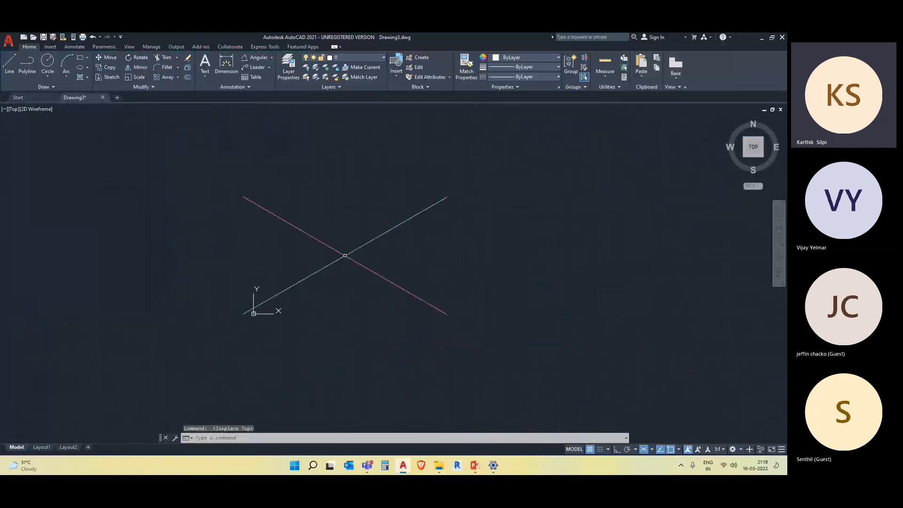
scroll(464, 308, "down", 2)
middle_click_drag(431, 311, 339, 299)
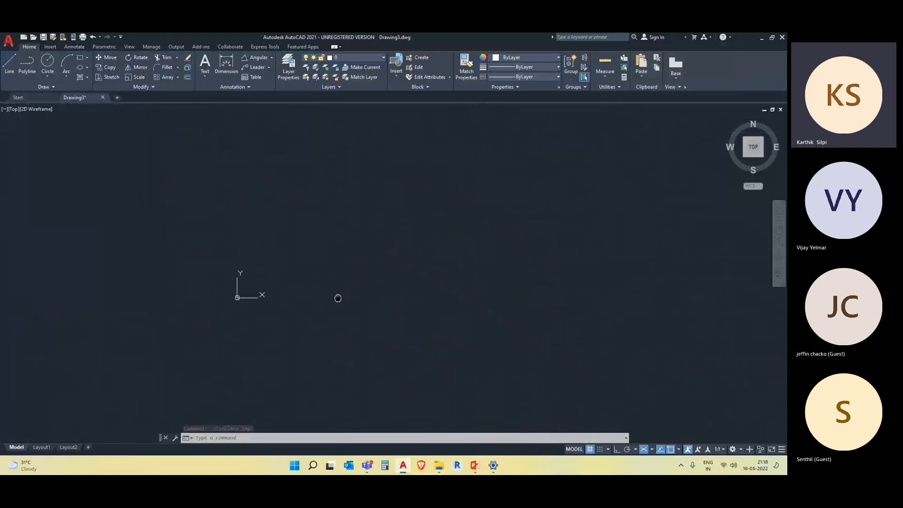
Set the isometric drafting plane to Isoplane Left and return it to Isoplane Right
left_click(653, 450)
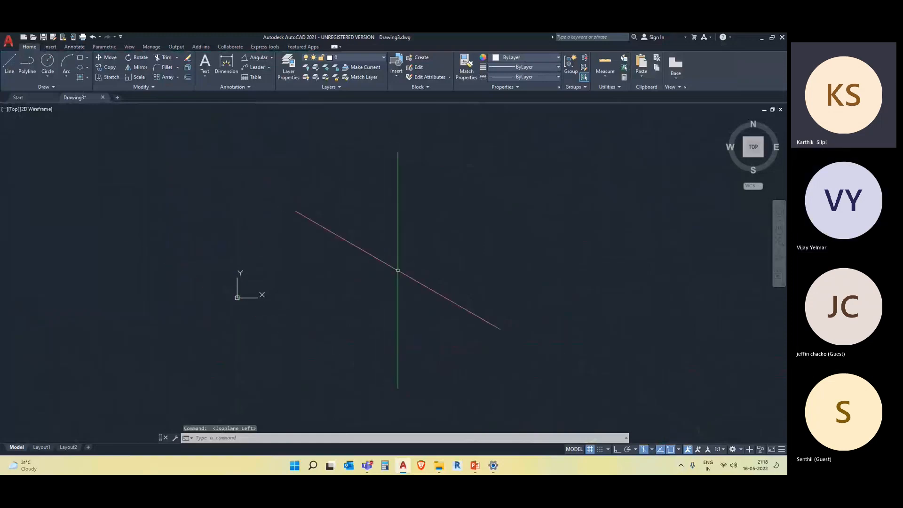
left_click(652, 450)
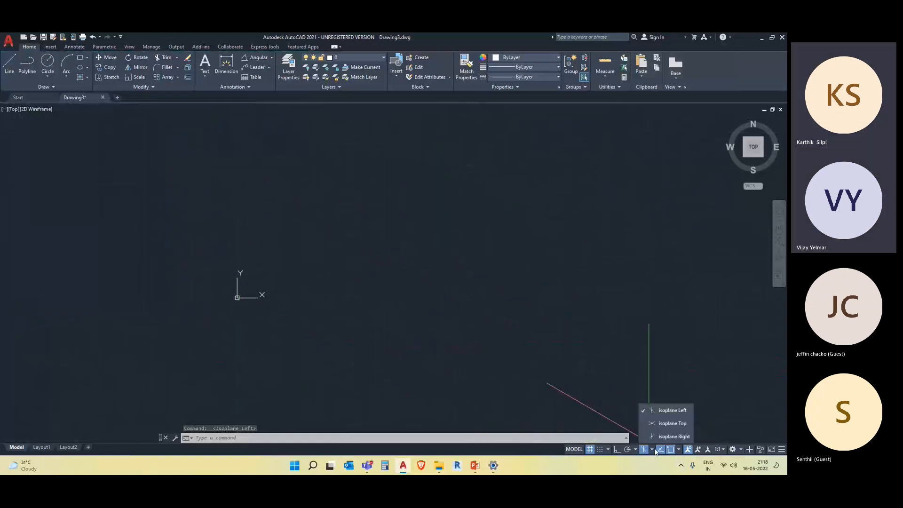
left_click(657, 436)
scroll(403, 275, "down", 3)
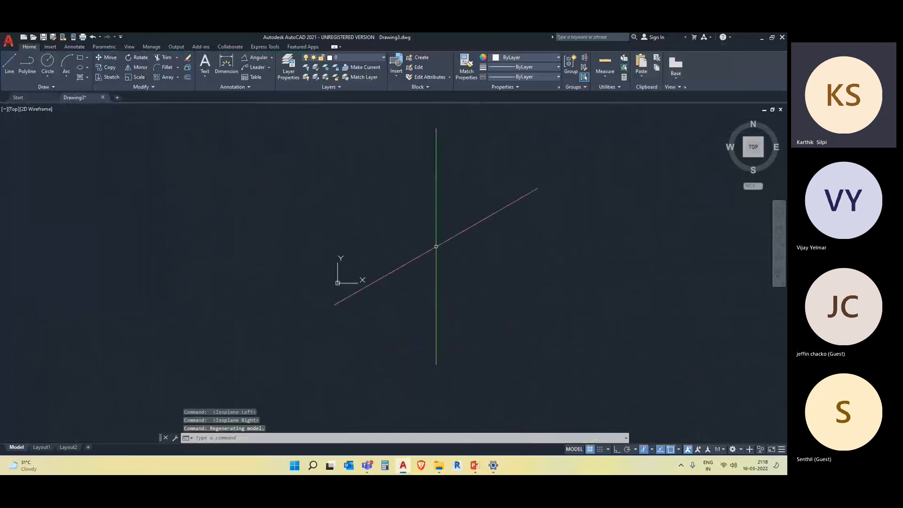
Switch to the AUTOCAD-2D classes presentation in PowerPoint to show the slide explaining isometric views
left_click(474, 465)
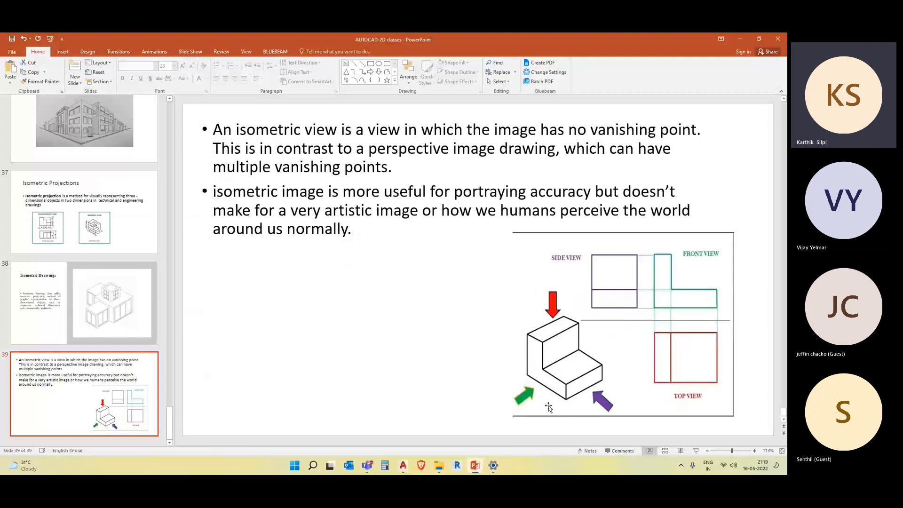
Switch from the PowerPoint slide back to AutoCAD and set the isometric drafting plane to Isoplane Top
left_click(740, 38)
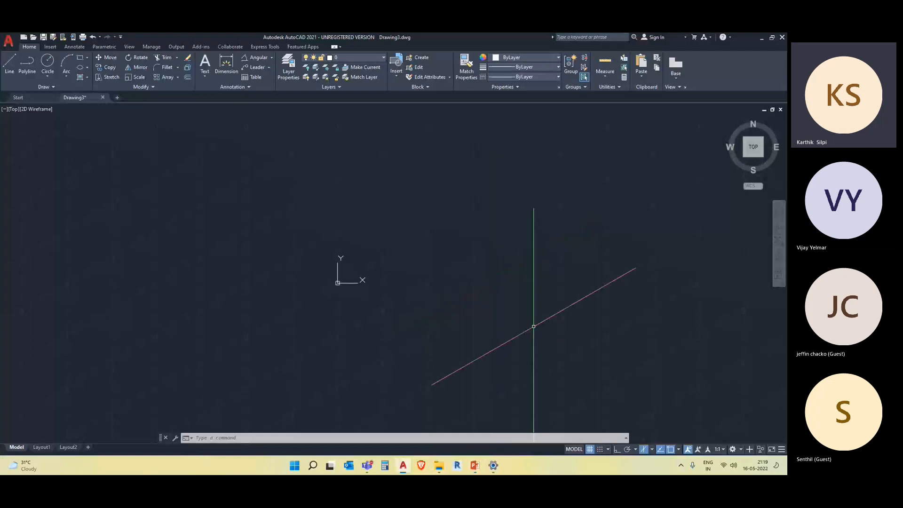
left_click(652, 449)
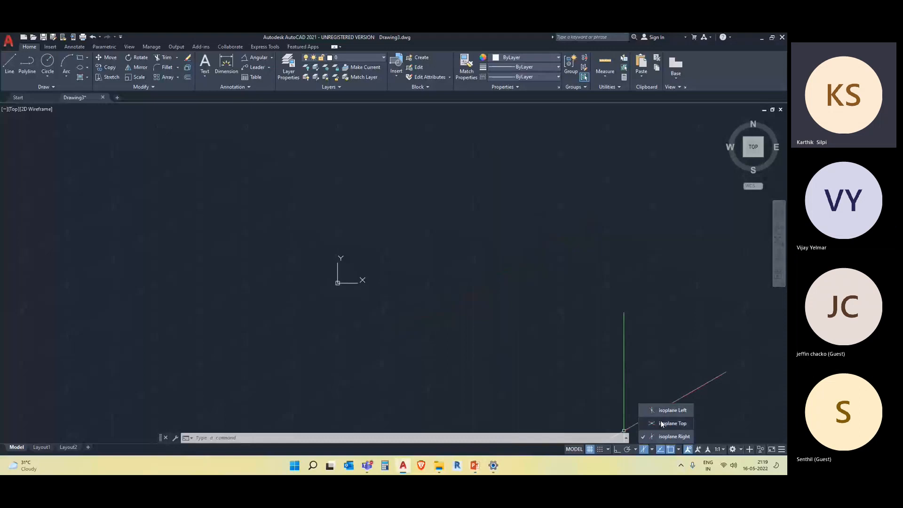
left_click(660, 419)
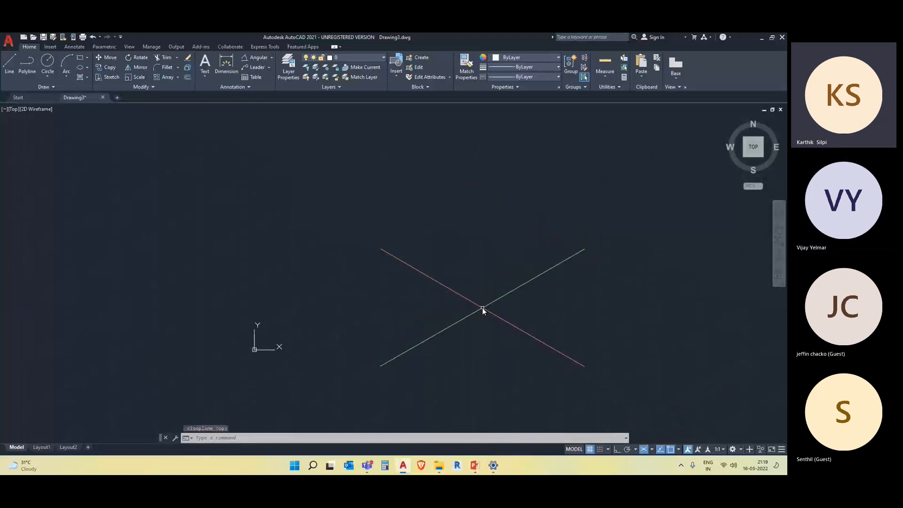
Start a polyline in the empty drawing area with Ortho on and draw its first segment 2000 long at 30°
key("Return")
left_click(335, 343)
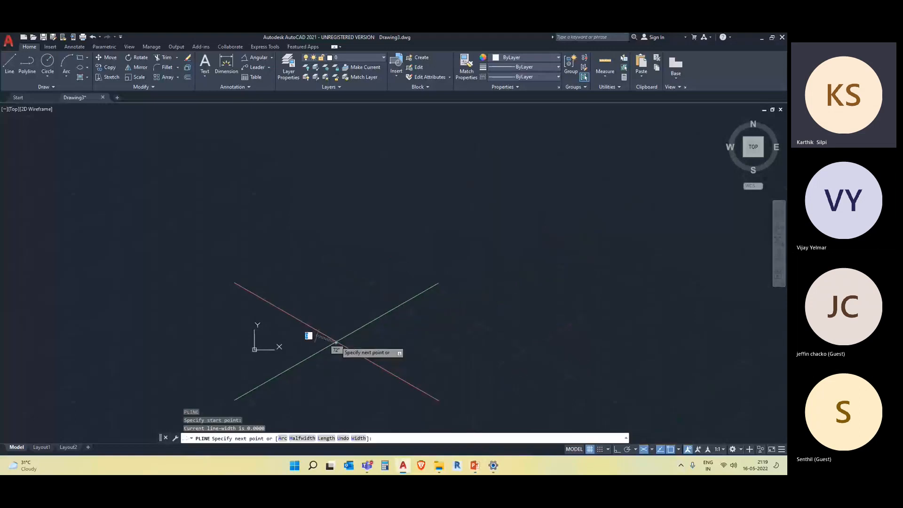
key("F8")
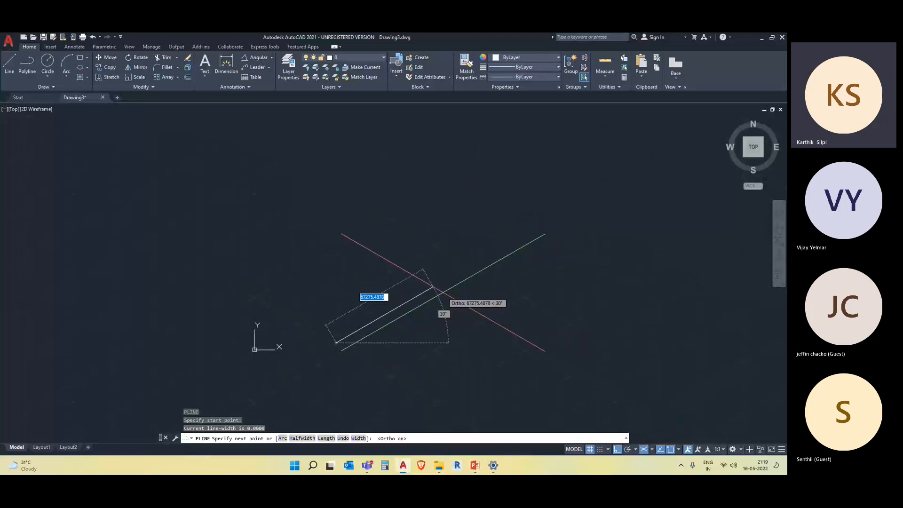
scroll(390, 324, "up", 2)
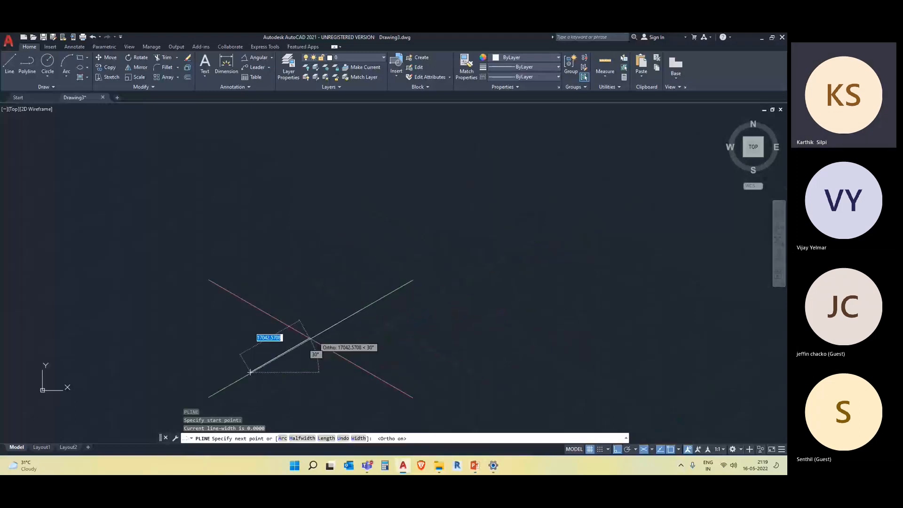
middle_click_drag(295, 350, 325, 294)
scroll(295, 295, "up", 4)
middle_click_drag(303, 332, 330, 193)
scroll(312, 197, "up", 1)
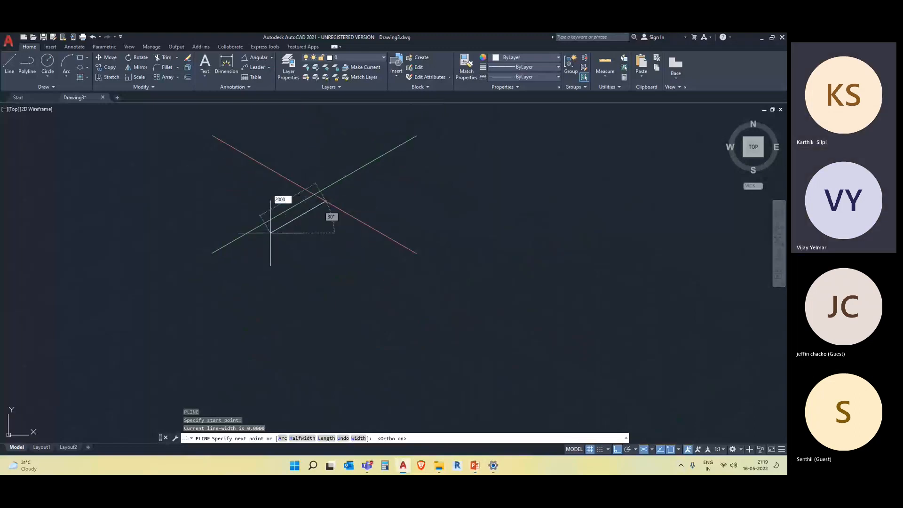
key("Return")
Continue the polyline with a 1000 segment at 150° and another 1000 segment at 210°
scroll(407, 256, "down", 1)
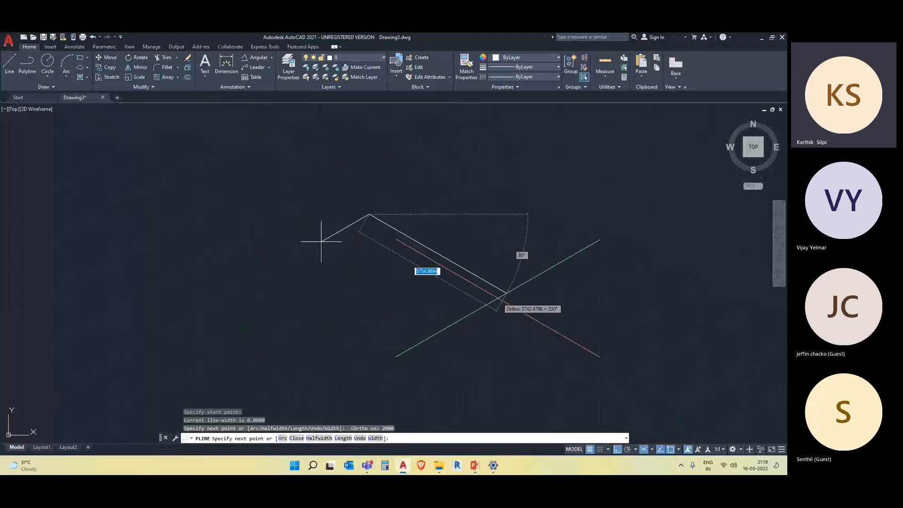
middle_click_drag(328, 212, 421, 306)
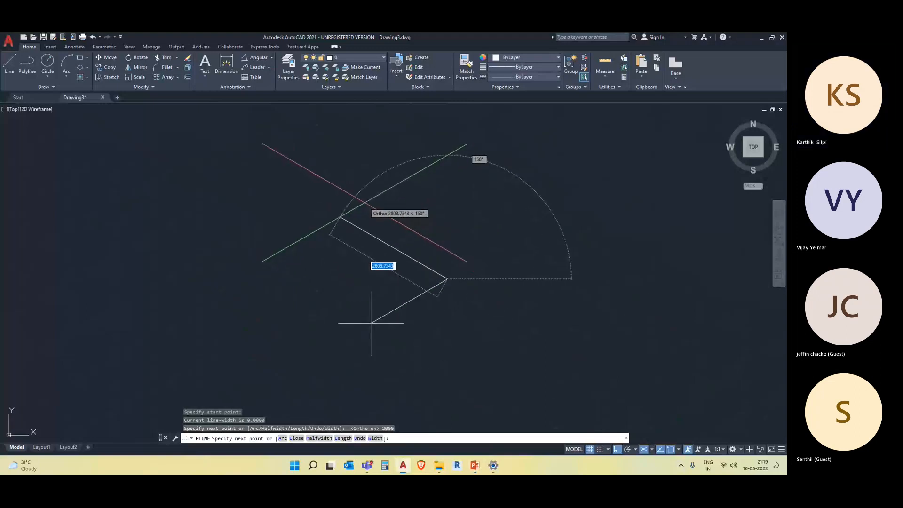
type("1000")
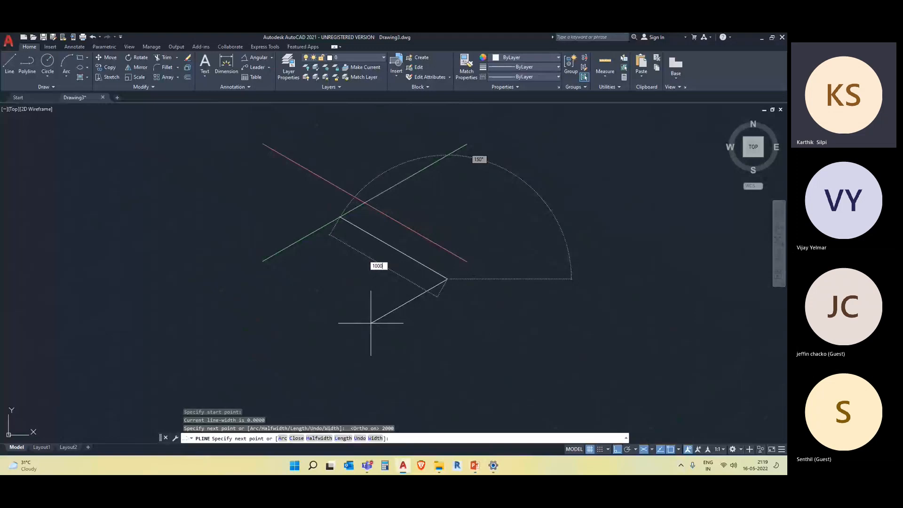
key("Return")
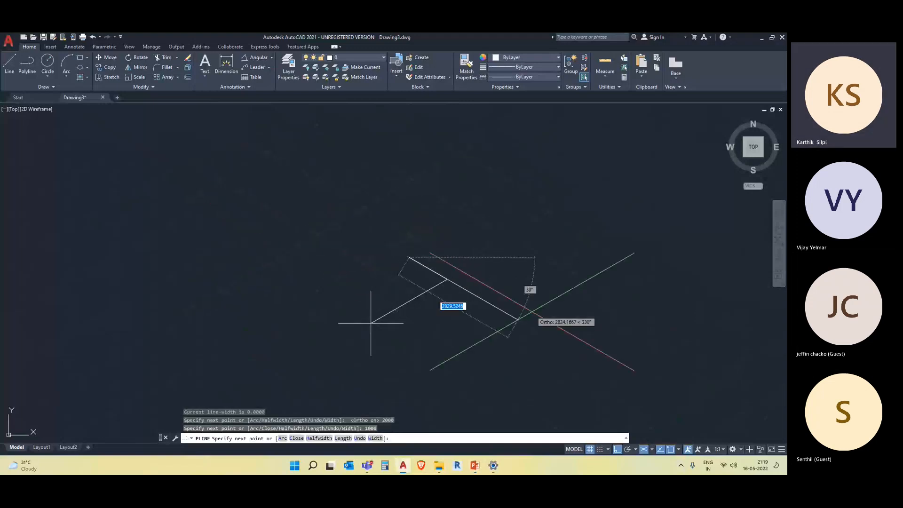
scroll(411, 269, "up", 4)
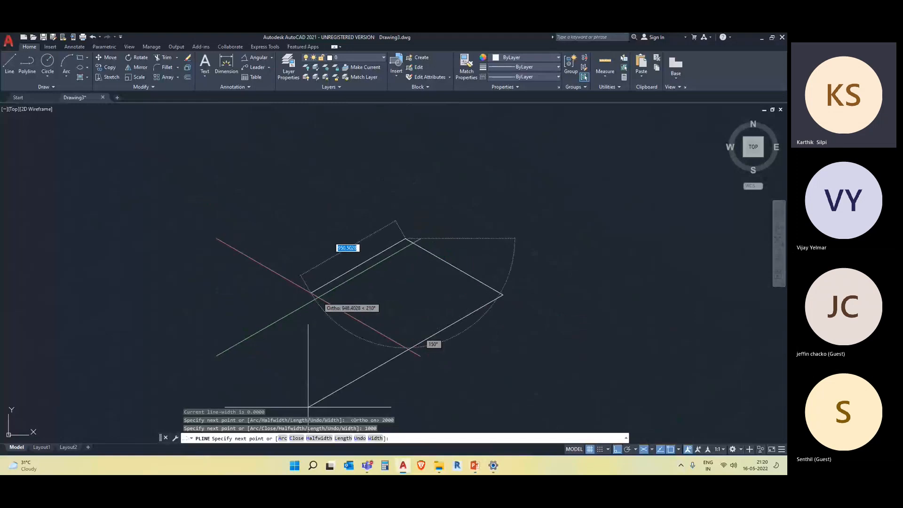
scroll(308, 407, "up", 2)
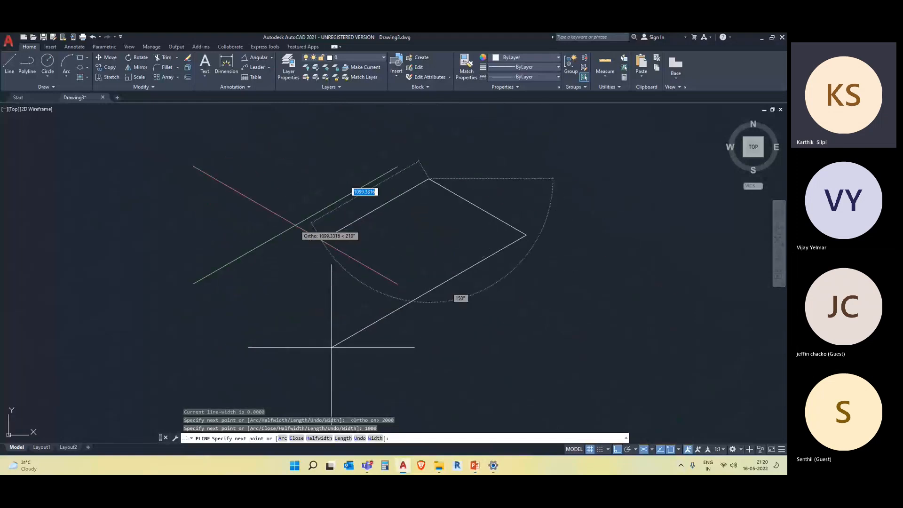
key("Return")
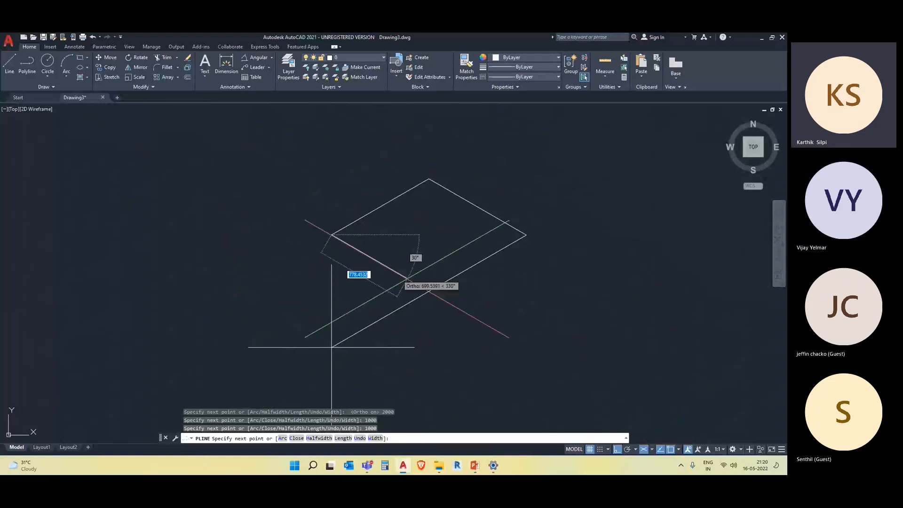
Draw the last polyline segment at 330° past the first edge, end the polyline and clear the selection
left_click(450, 310)
key("Escape")
left_click(454, 333)
left_click(345, 288)
key("Escape")
left_click(371, 333)
left_click(318, 308)
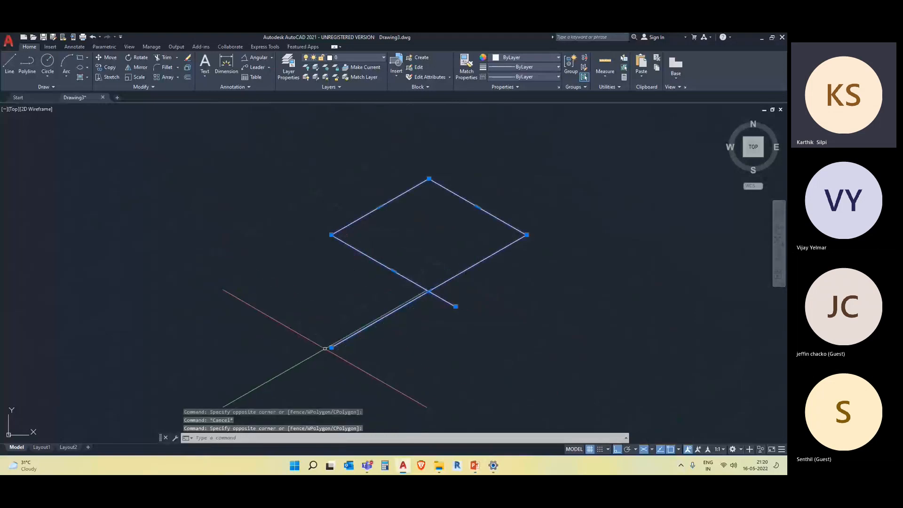
key("Escape")
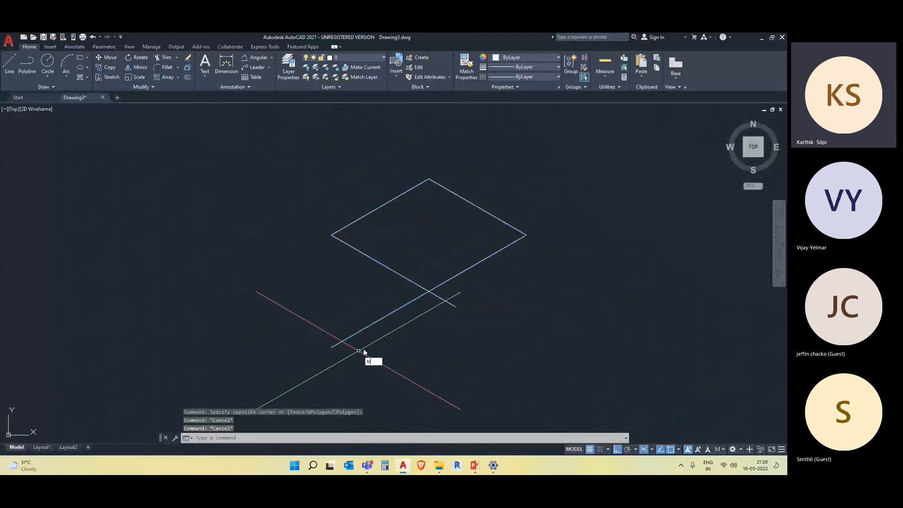
Trim the two polyline ends that overhang the lower corner to leave a closed rhombus
type("tr")
key("Return")
left_click(381, 319)
left_click(442, 299)
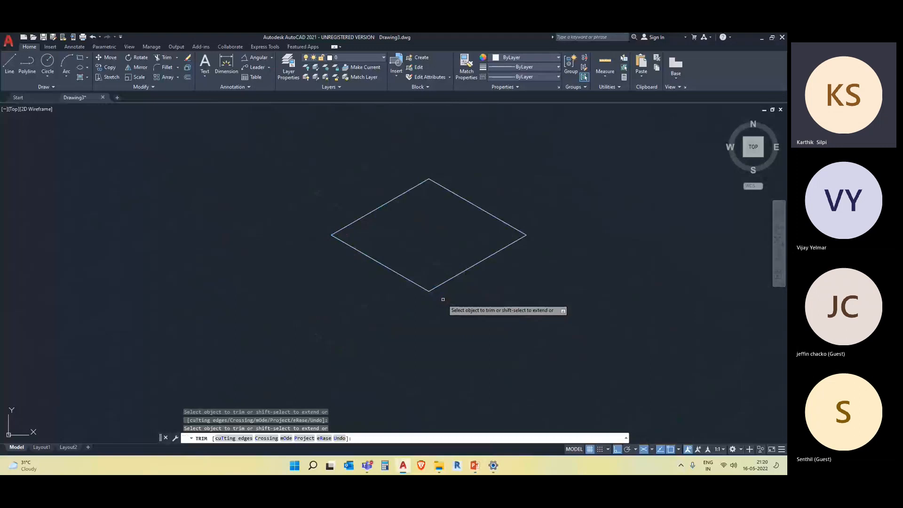
key("Escape")
Try to copy the rhombus along the Isoplane Top axes from a base point near its lower corner
scroll(473, 318, "down", 5)
scroll(470, 312, "up", 5)
middle_click_drag(268, 197, 377, 356)
left_click(415, 365)
left_click(365, 342)
middle_click_drag(565, 361, 564, 329)
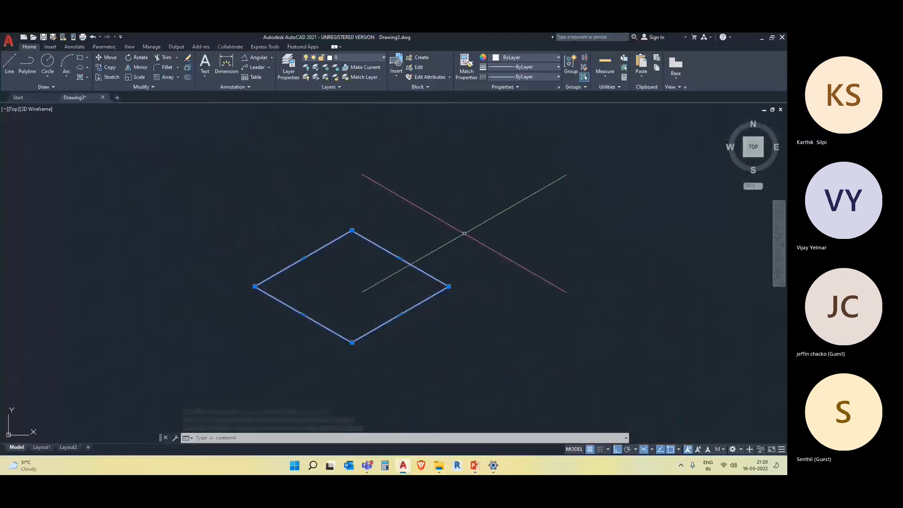
scroll(403, 331, "down", 4)
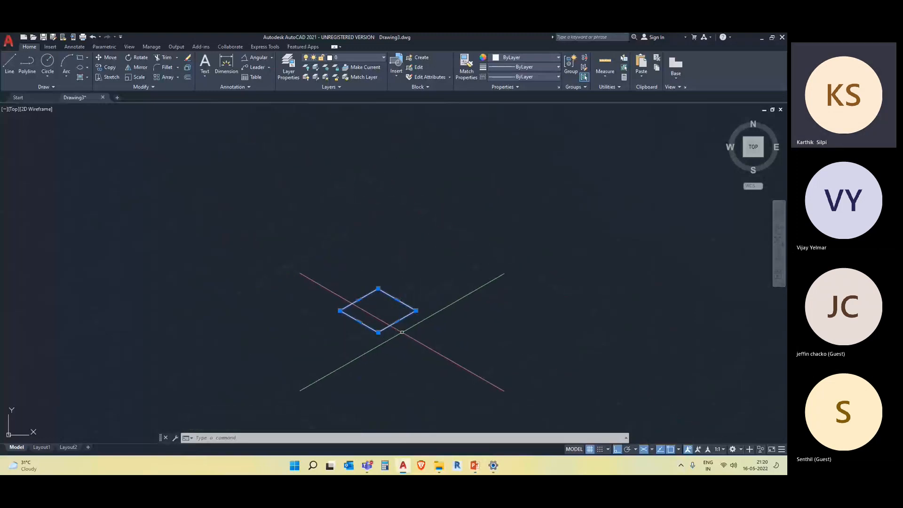
type("cp")
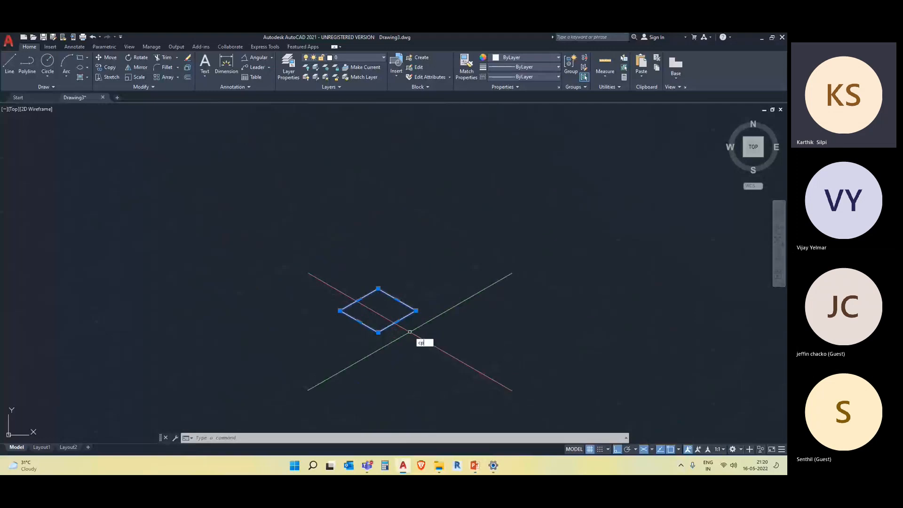
key("Return")
left_click(391, 331)
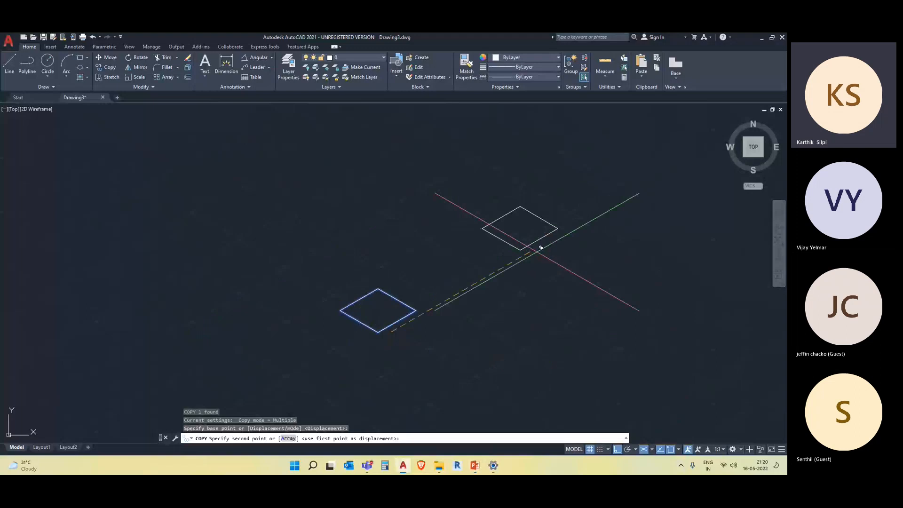
key("Escape")
Switch the isometric drafting plane to Isoplane Left, to Isoplane Right and back to Isoplane Top
left_click(652, 450)
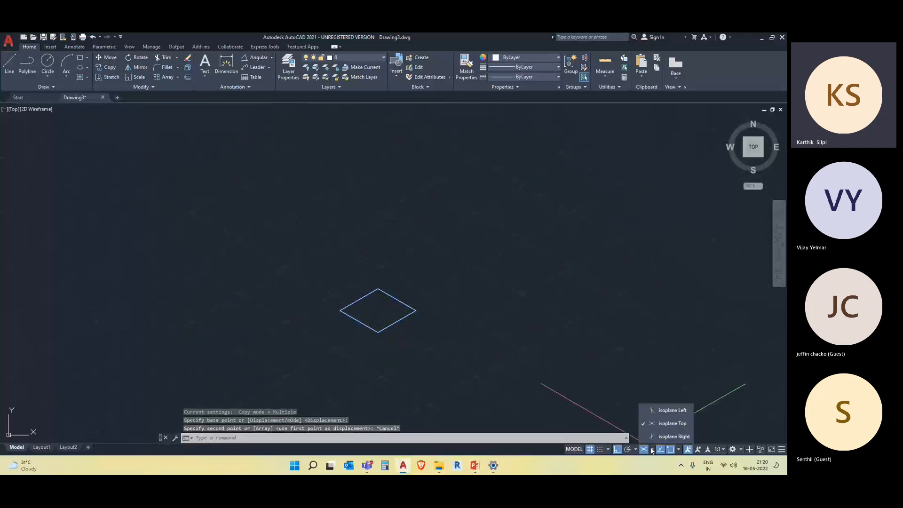
left_click(660, 415)
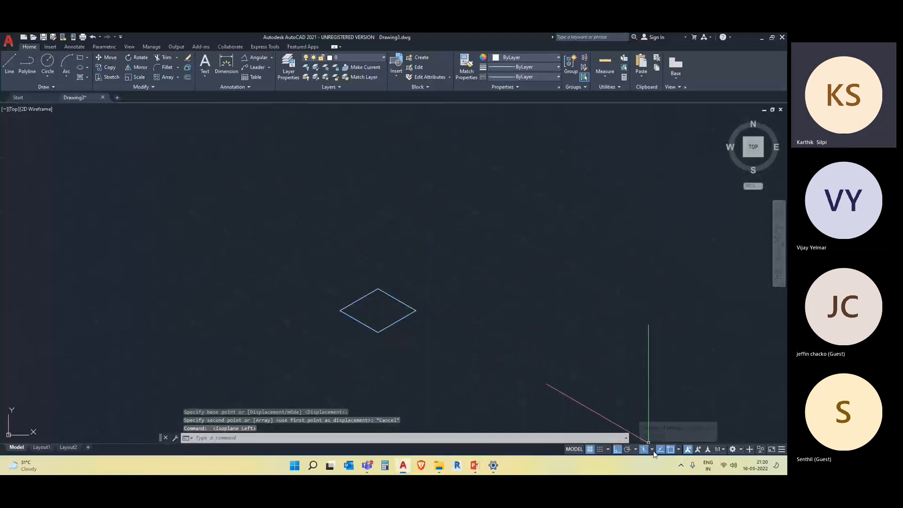
left_click(653, 450)
left_click(656, 437)
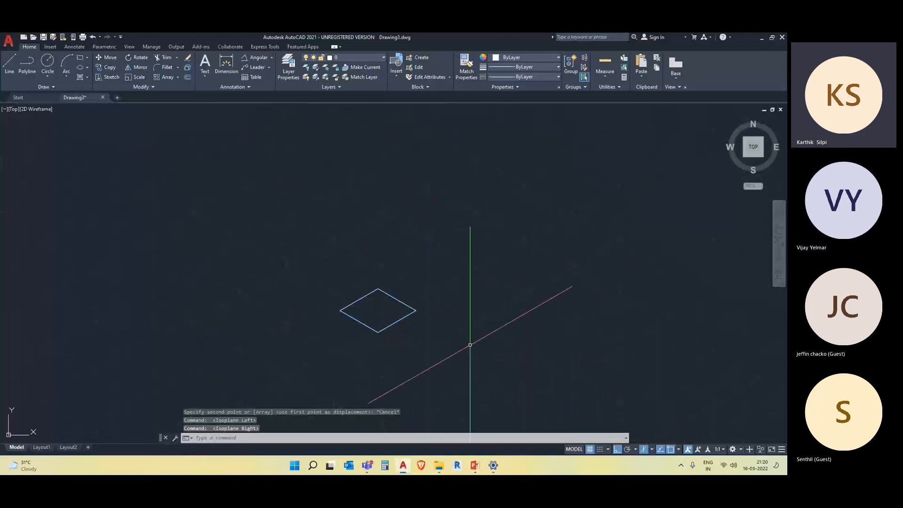
left_click(652, 450)
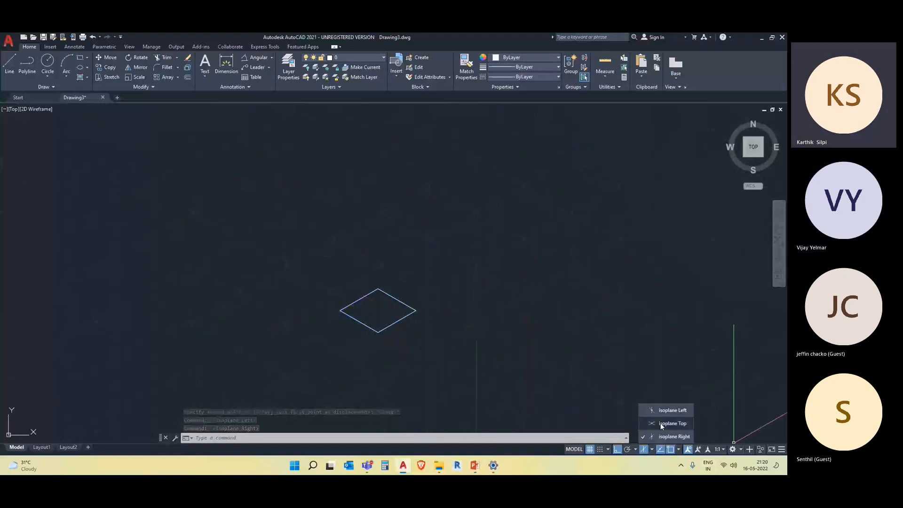
left_click(660, 422)
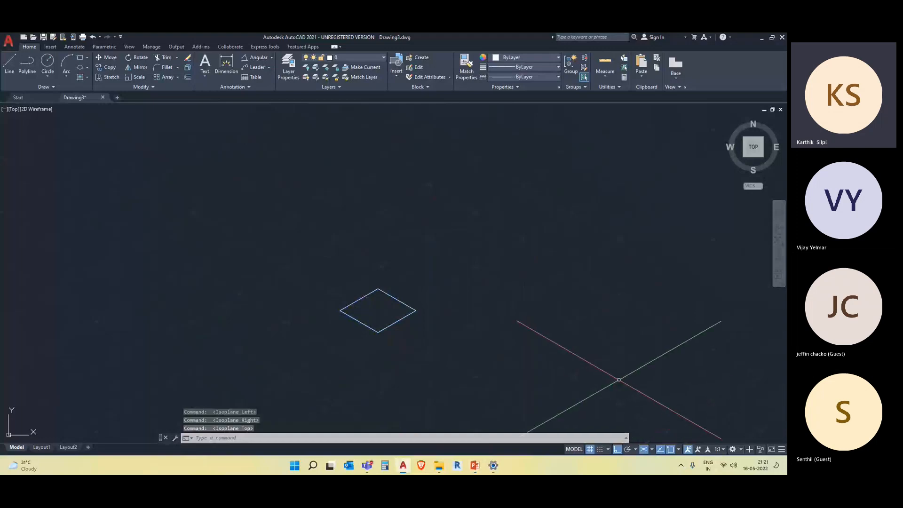
Select the rhombus and cycle the isometric drafting plane through Right and Left back to Top
left_click(504, 353)
left_click(339, 226)
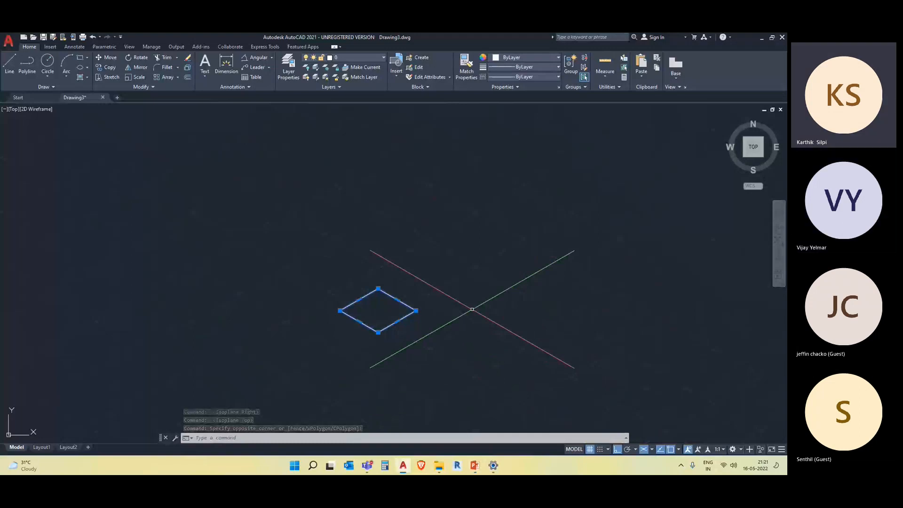
key("F5")
key("F5")
key("F5")
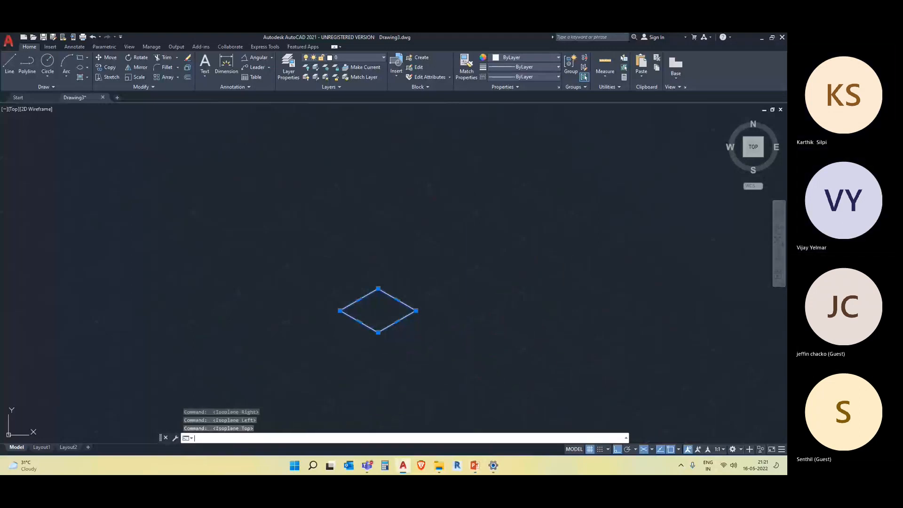
key("F5")
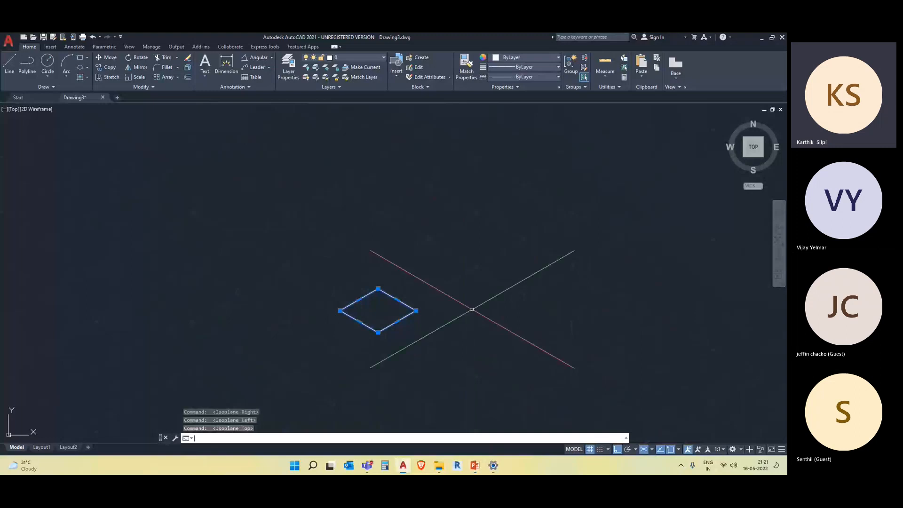
Copy the rhombus from its centre to about 1189 units straight above, using Isoplane Right with Ortho on
type("cp")
key("Return")
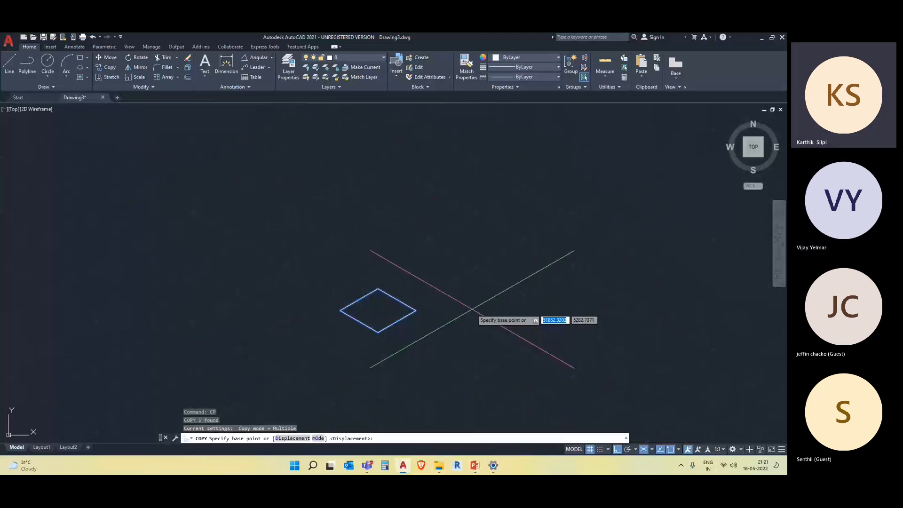
left_click(378, 311)
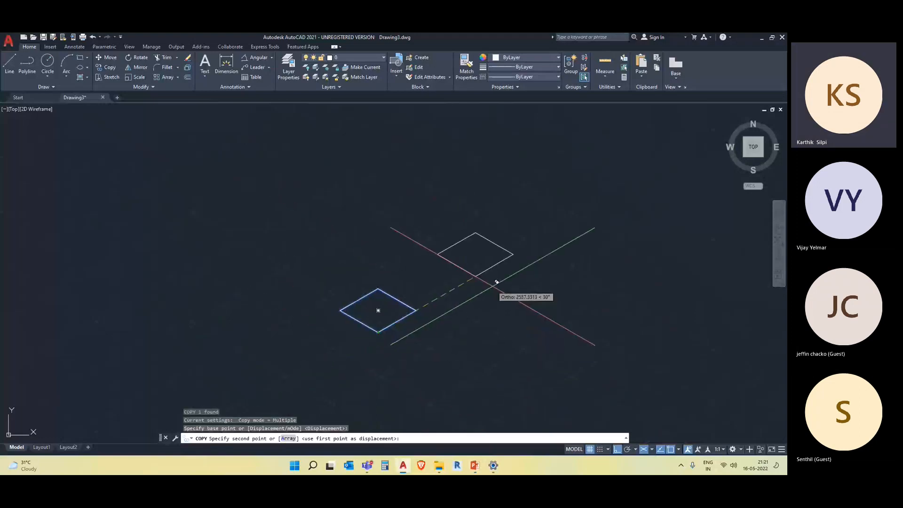
key("F5")
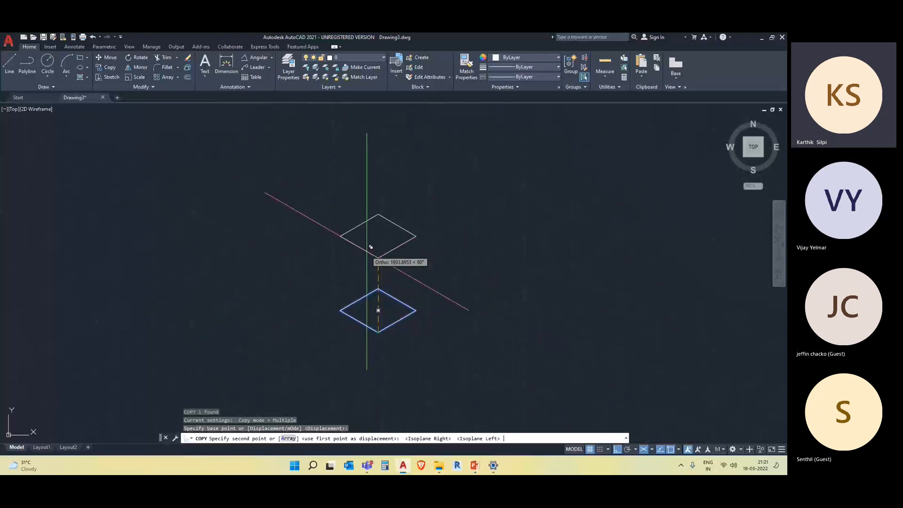
key("F5")
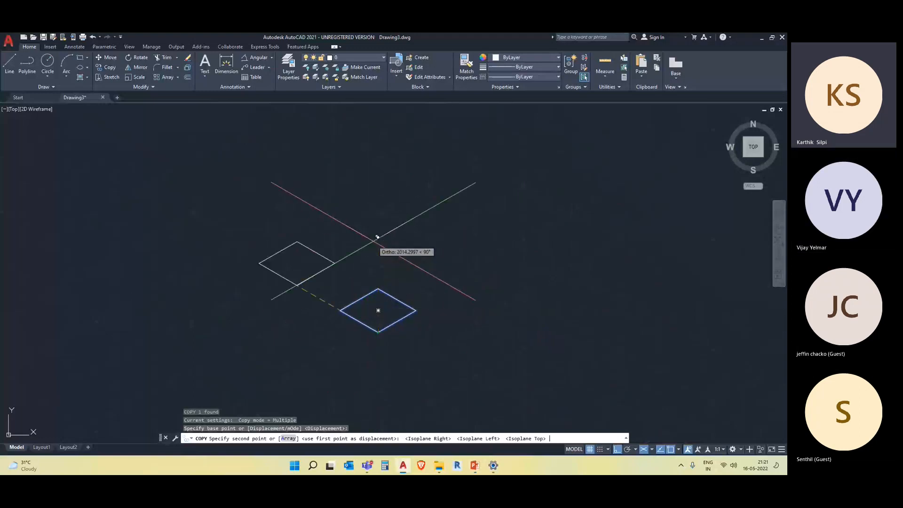
key("F5")
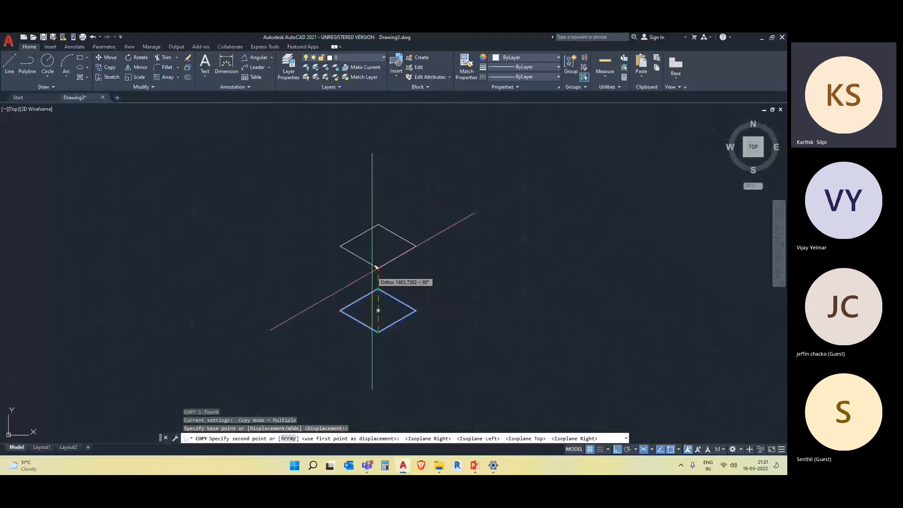
key("F5")
key("F5")
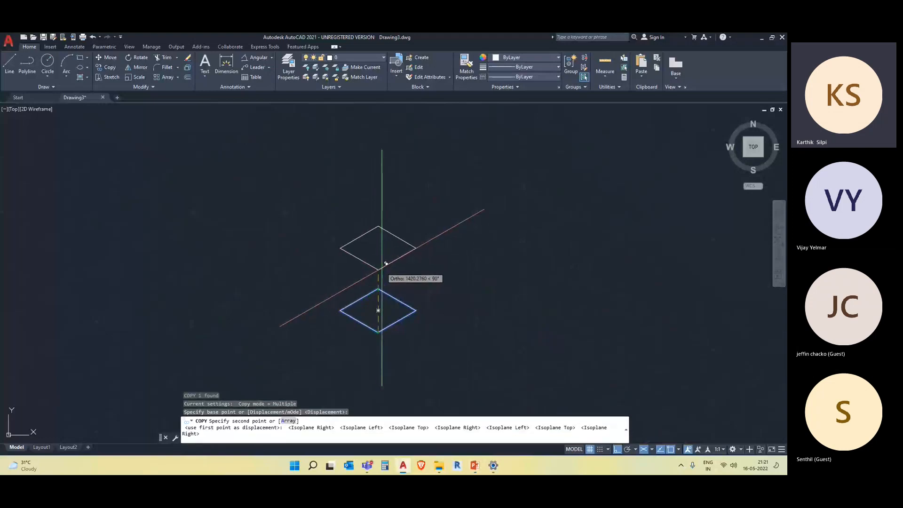
scroll(386, 264, "up", 2)
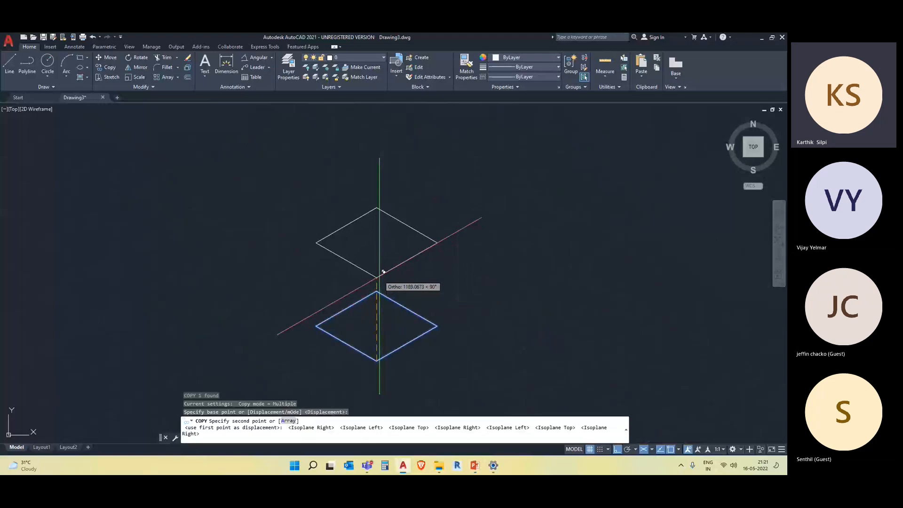
left_click(382, 272)
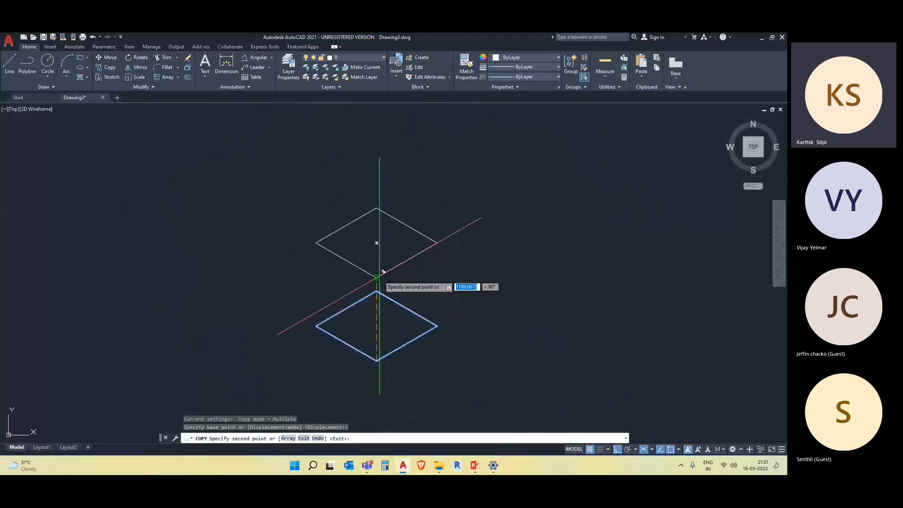
key("Escape")
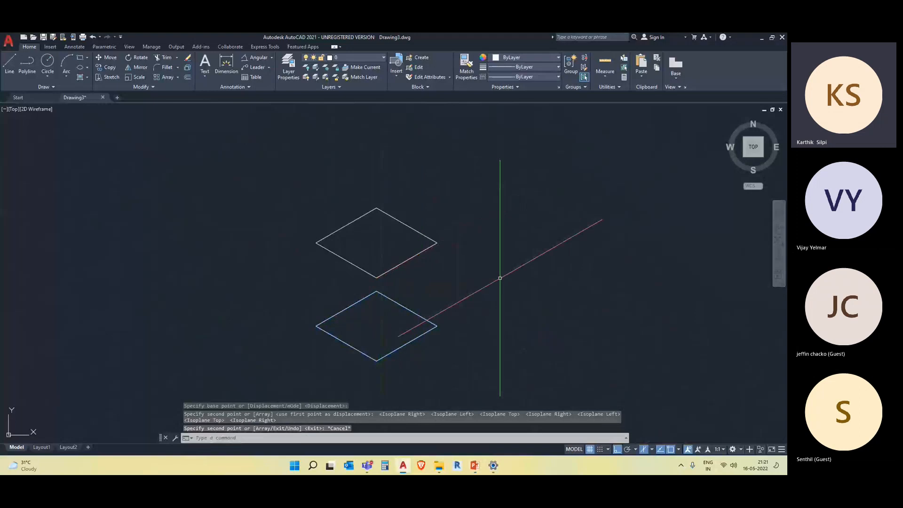
Draw a vertical polyline edge joining the front corners of the lower and upper rhombuses
type("pl")
key("Return")
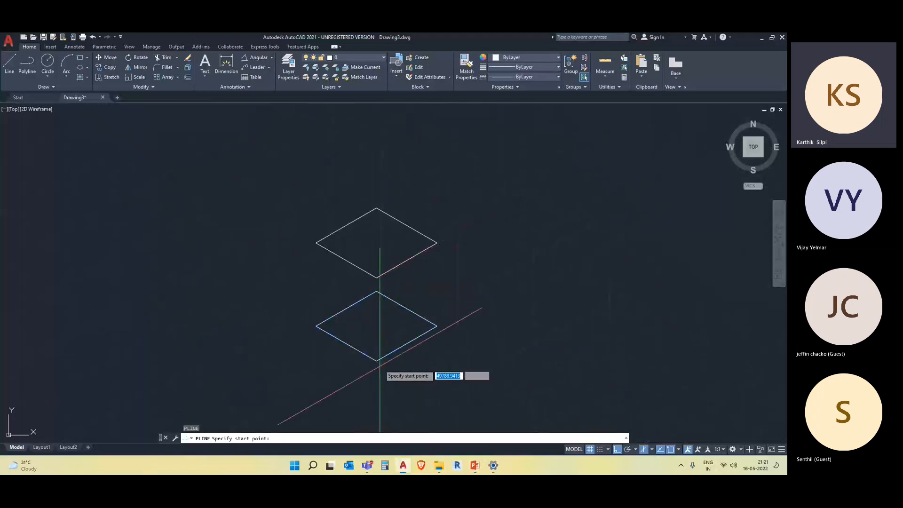
left_click(376, 361)
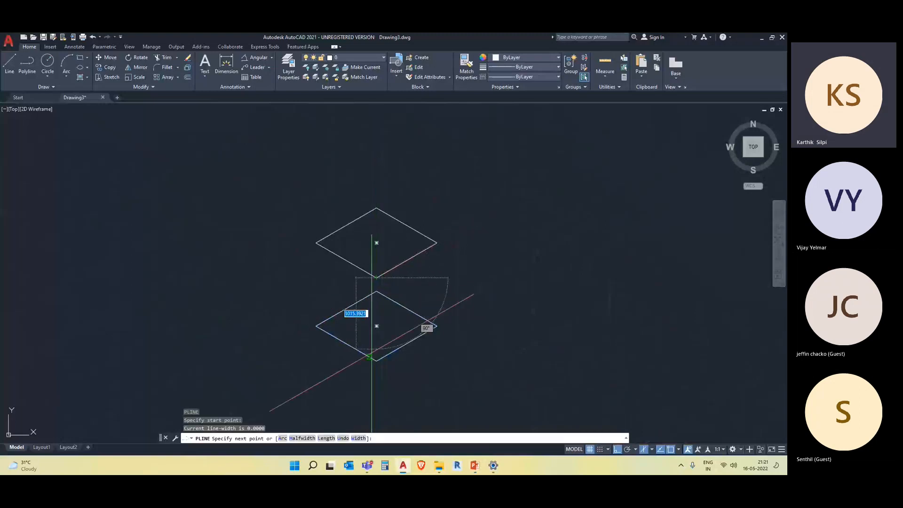
left_click(430, 324)
key("Escape")
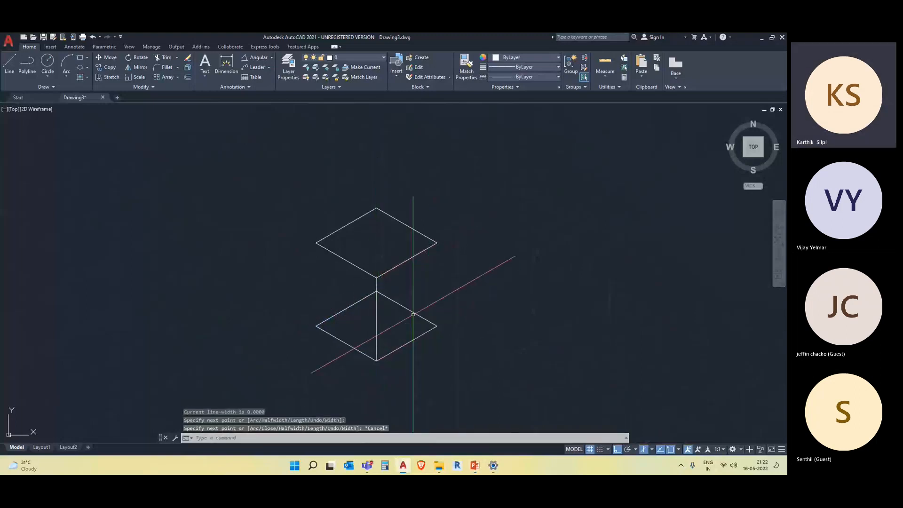
Draw vertical polyline edges joining the left corners and the right corners of the two rhombuses
key("Return")
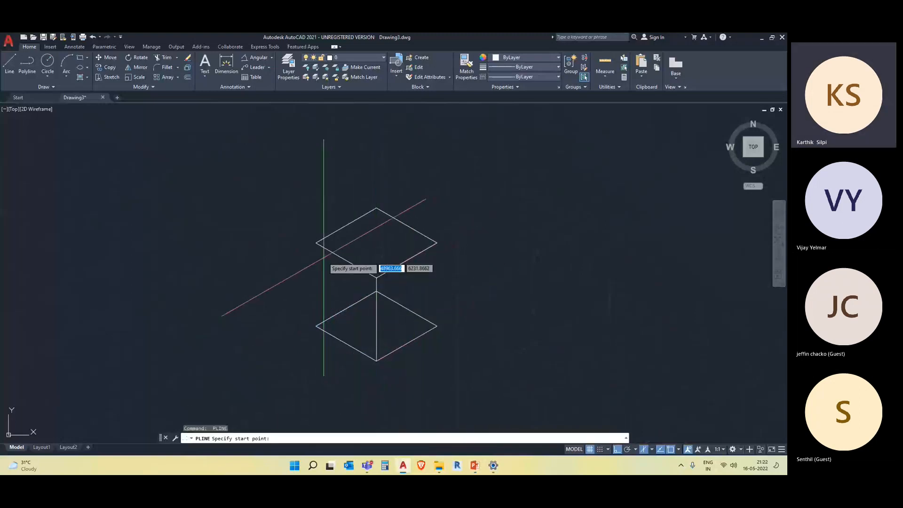
left_click(316, 243)
left_click(317, 326)
key("Return")
key("Return")
left_click(437, 243)
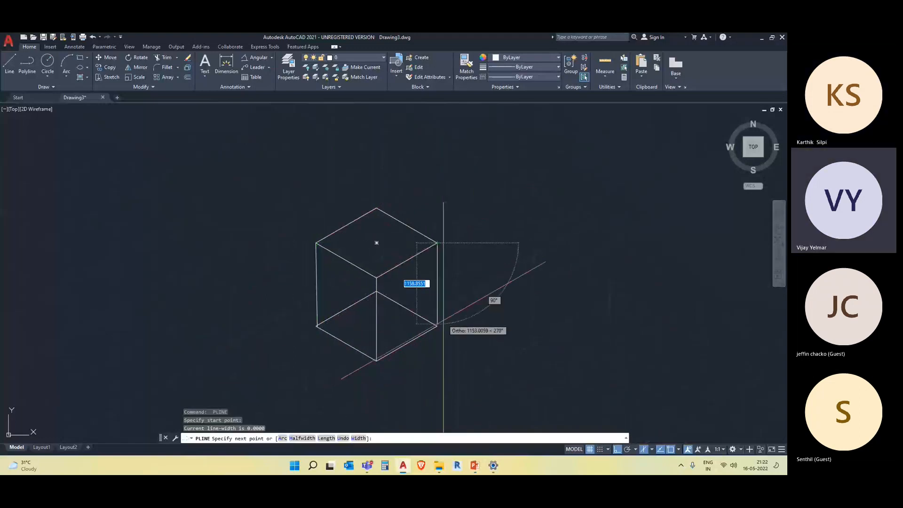
key("Escape")
Draw the rear vertical polyline edge from the lower rhombus's back corner to the upper rhombus's back corner
key("Return")
scroll(380, 292, "up", 8)
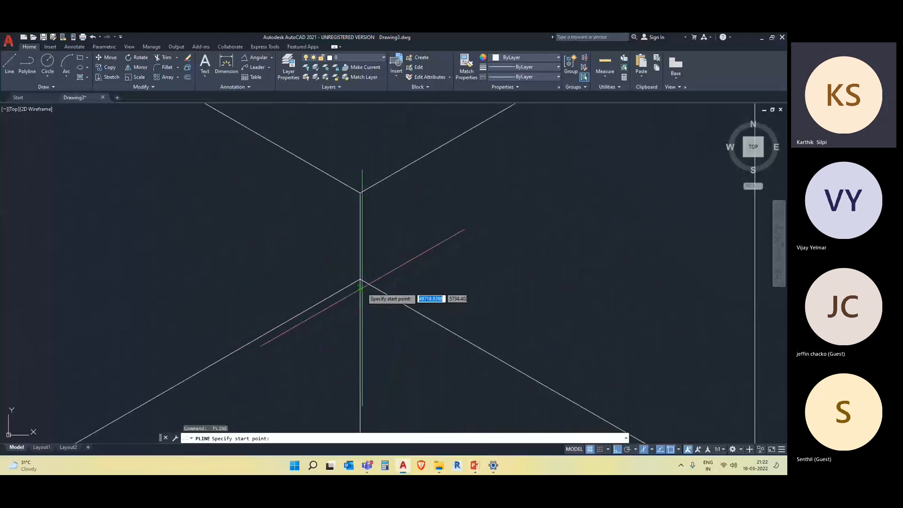
left_click(360, 280)
scroll(421, 141, "down", 8)
middle_click_drag(440, 151, 437, 282)
left_click(412, 213)
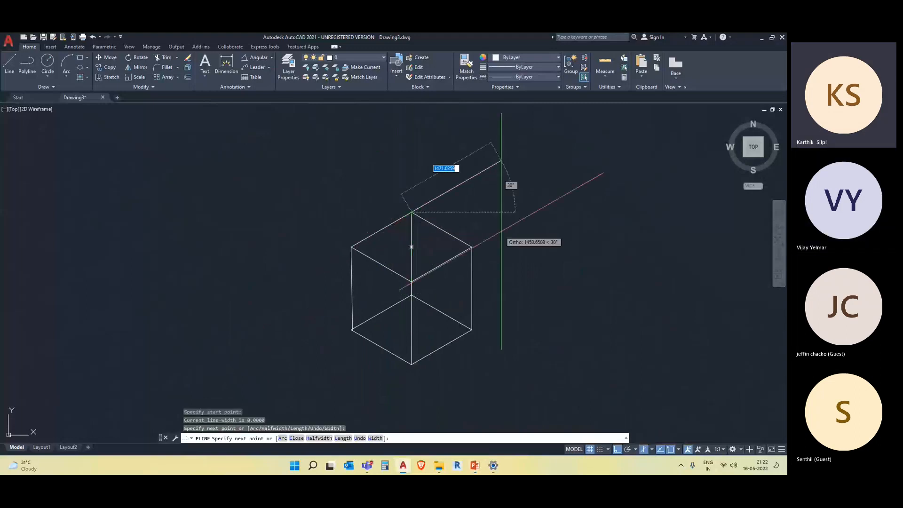
key("Escape")
key("Escape")
Turn off isometric drafting to return to orthographic drafting
middle_click_drag(577, 353, 519, 327)
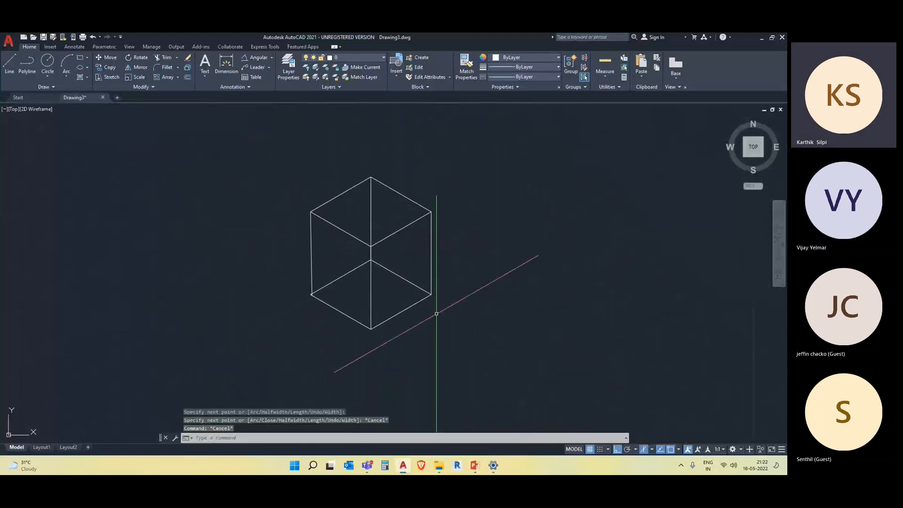
middle_click_drag(405, 313, 413, 338)
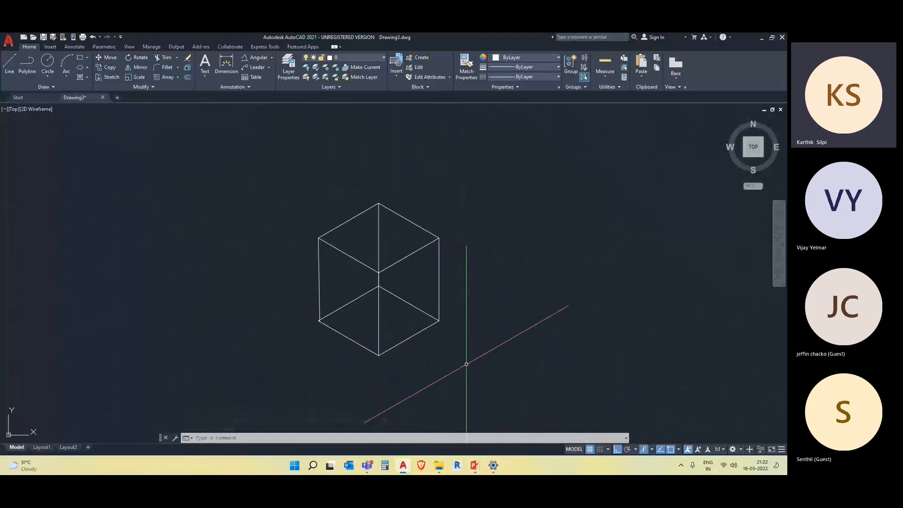
middle_click_drag(467, 278, 477, 283)
scroll(477, 284, "down", 3)
scroll(382, 305, "up", 3)
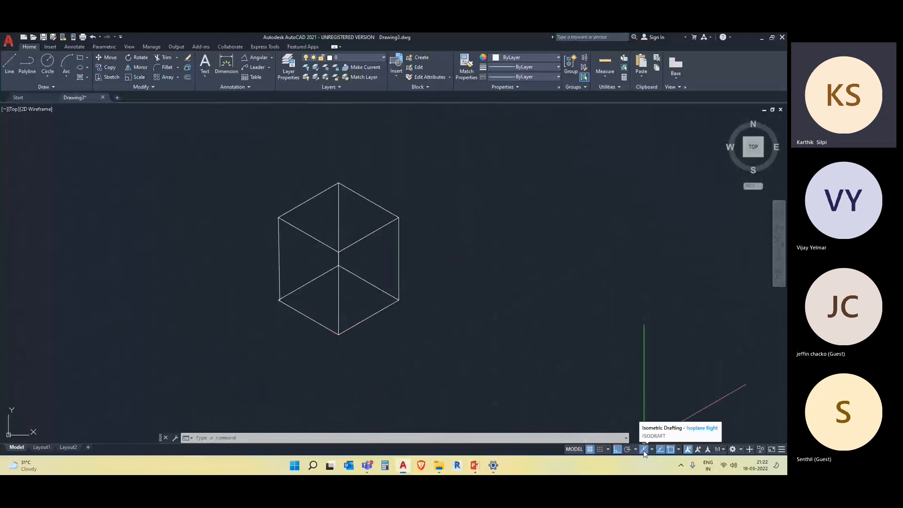
left_click(644, 449)
Move the whole wireframe box from its top corner to a spot near the drawing origin, with Ortho off
scroll(290, 346, "down", 3)
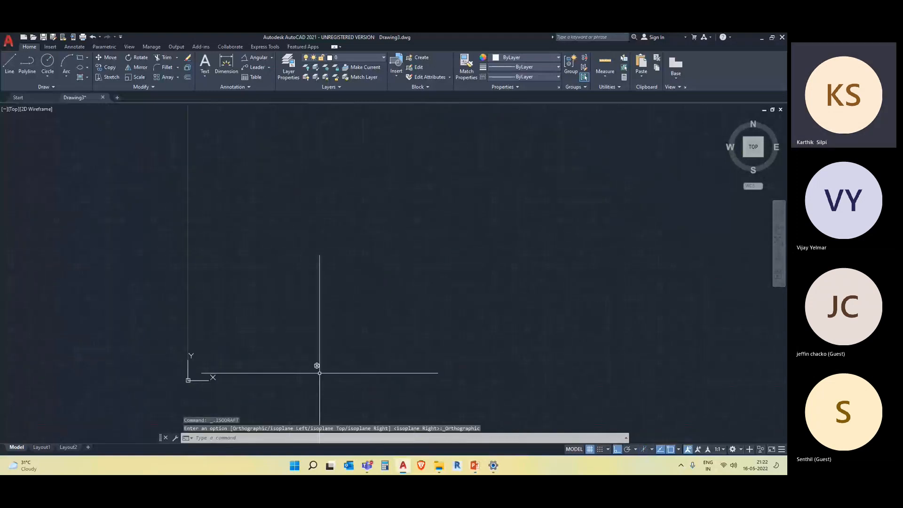
scroll(278, 383, "up", 4)
left_click(508, 323)
left_click(395, 201)
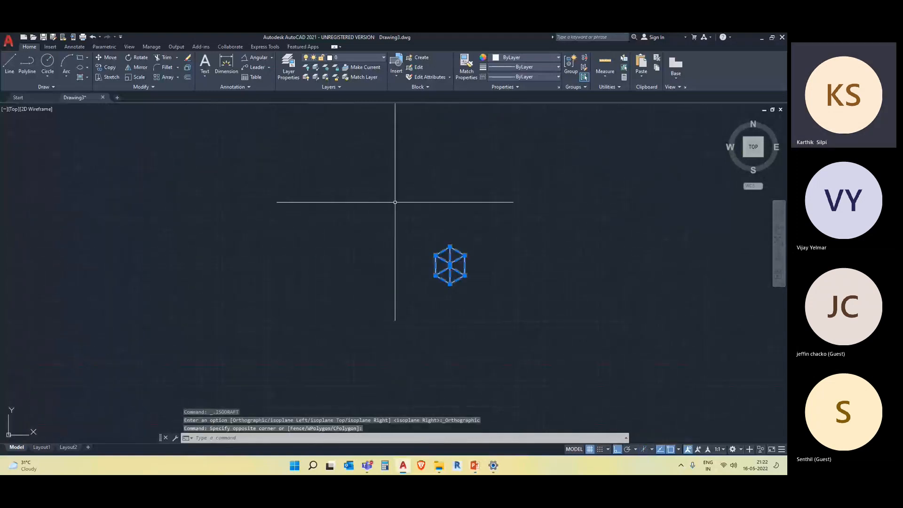
type("m")
key("Return")
left_click(447, 245)
scroll(156, 304, "down", 4)
middle_click_drag(261, 301, 332, 300)
key("F8")
scroll(50, 303, "up", 4)
left_click(75, 285)
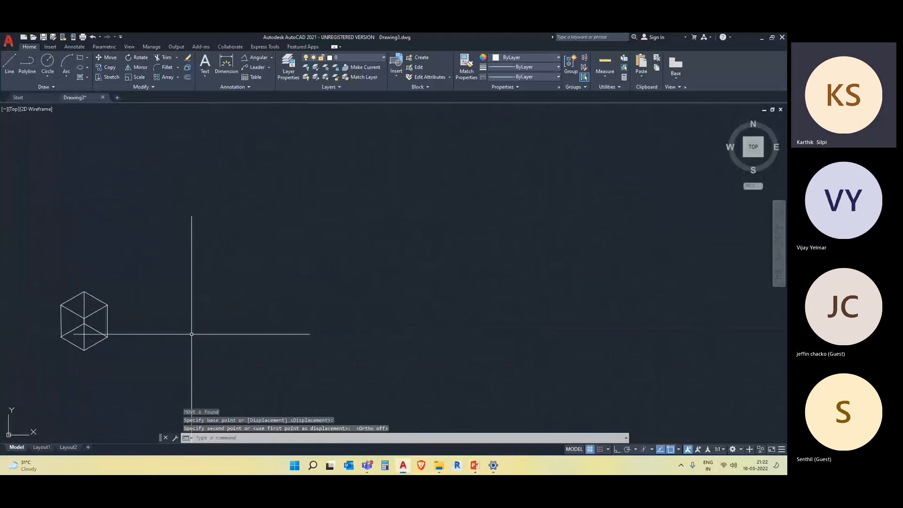
key("Escape")
middle_click_drag(74, 337, 151, 329)
scroll(152, 329, "up", 2)
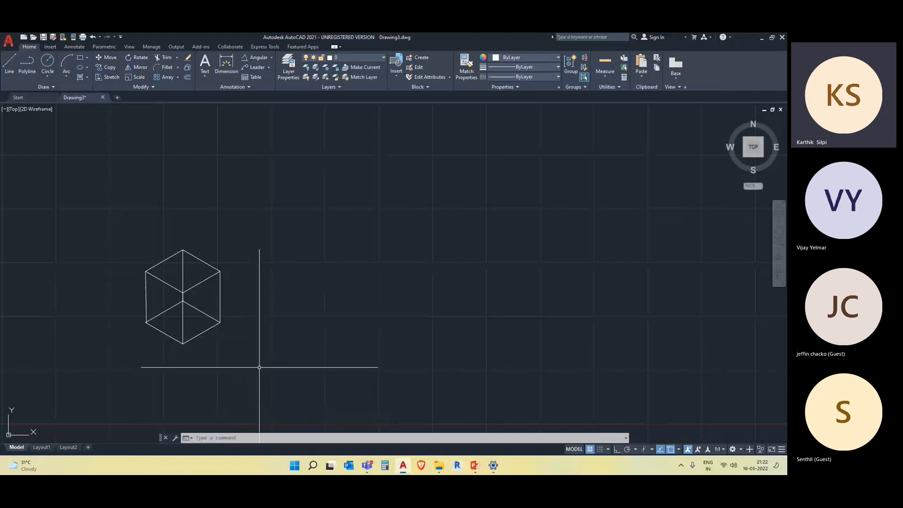
Draw a horizontal line to the right from the box's bottom corner with Ortho on
scroll(212, 326, "down", 2)
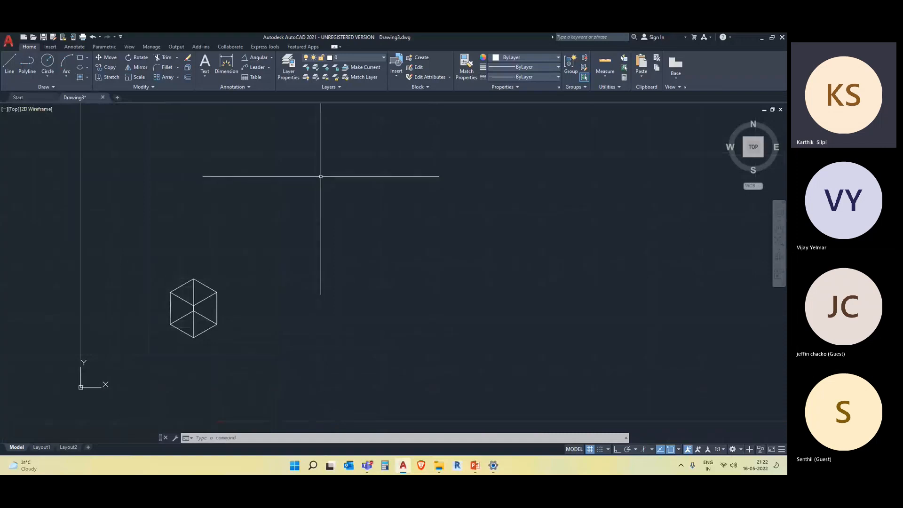
scroll(187, 347, "up", 4)
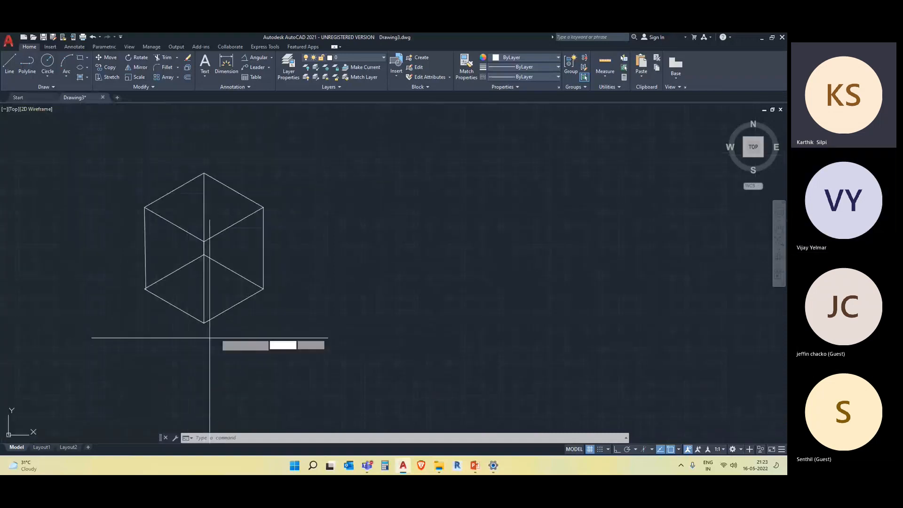
type("l")
key("Return")
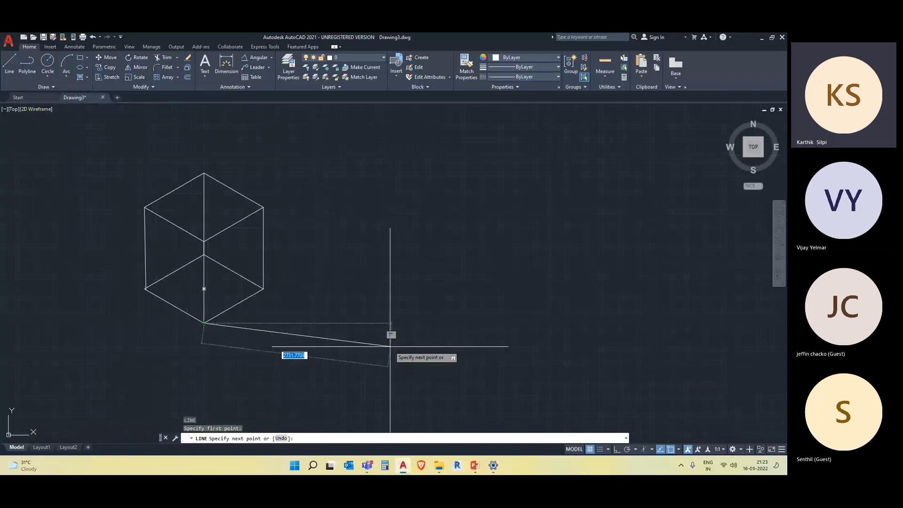
key("F8")
key("Escape")
type("l")
key("Return")
left_click(204, 323)
left_click(362, 321)
key("Escape")
Stretch the horizontal line's endpoint at the box's bottom corner leftwards beyond the box
left_click(302, 348)
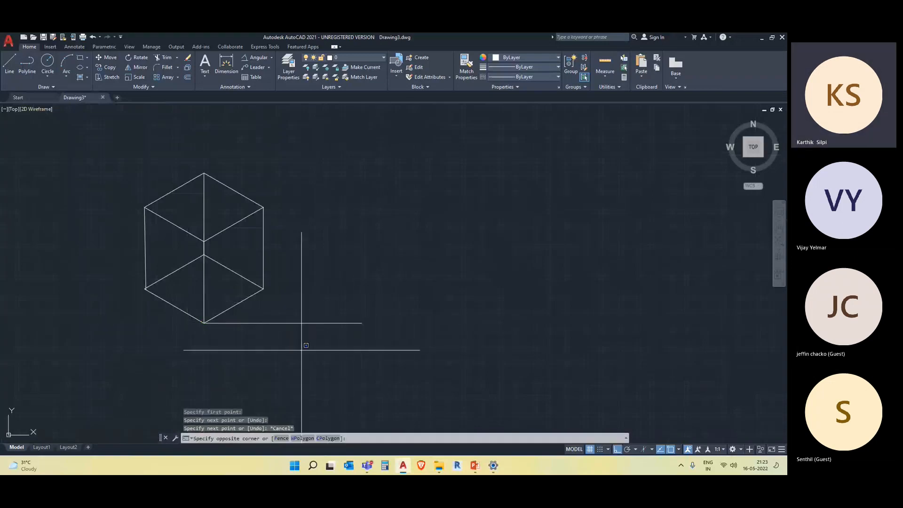
left_click(284, 304)
left_click(203, 323)
left_click(29, 324)
key("Escape")
key("Escape")
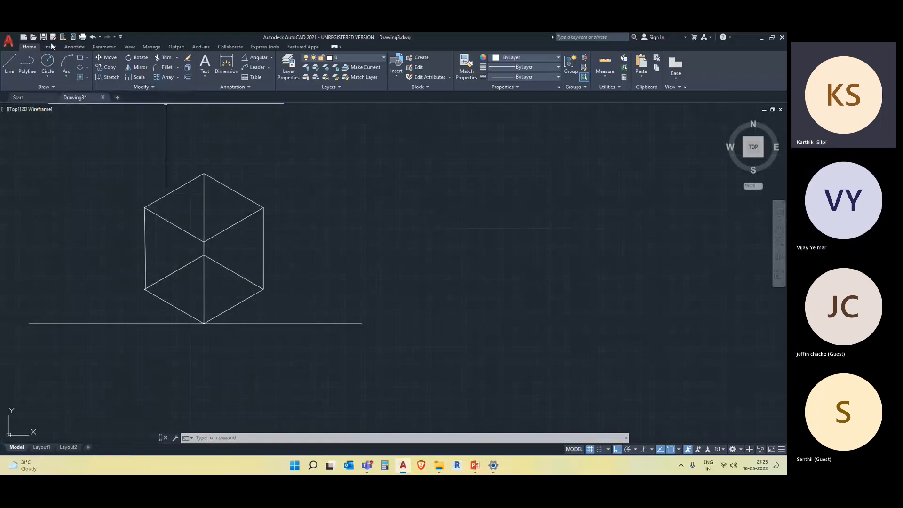
Add an angular dimension between the horizontal line and the box's lower right edge
left_click(73, 47)
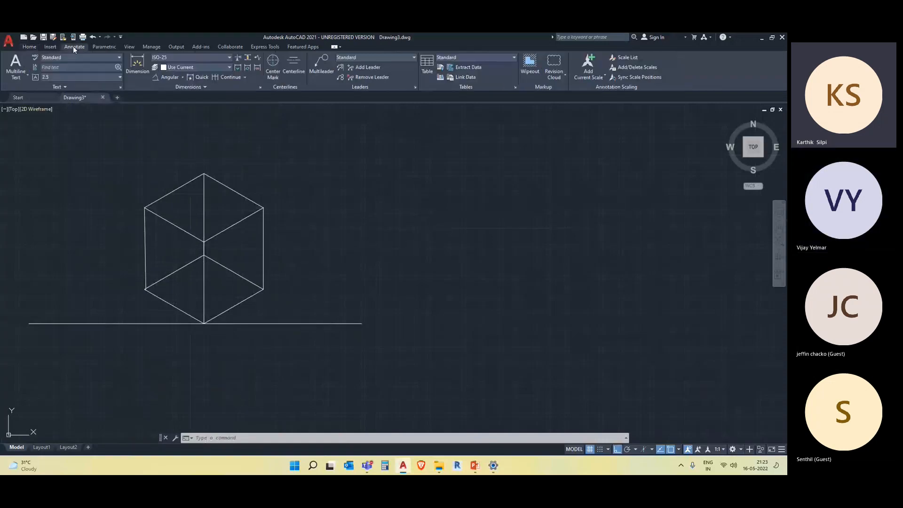
left_click(137, 66)
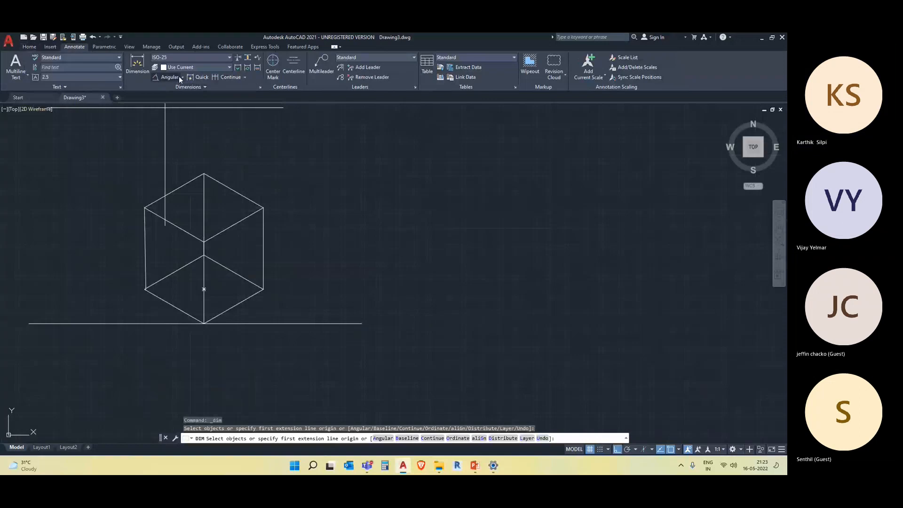
left_click(183, 77)
left_click(173, 124)
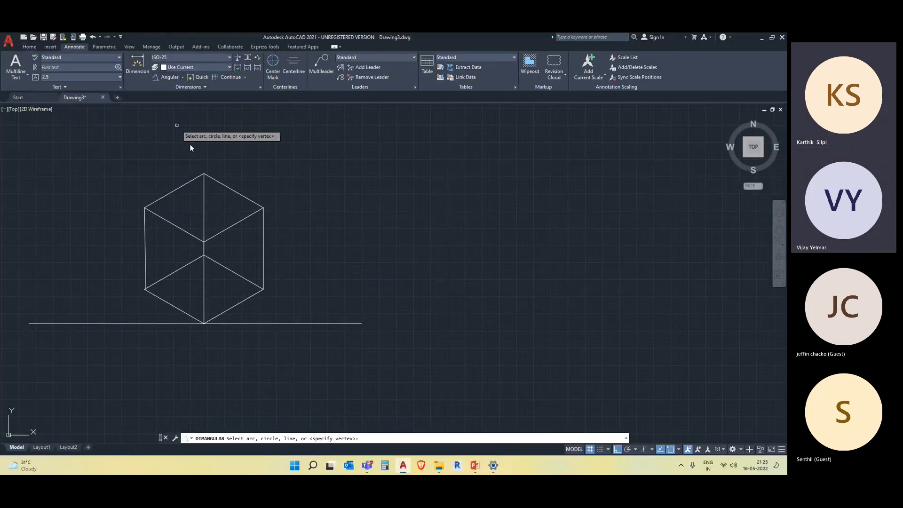
left_click(238, 324)
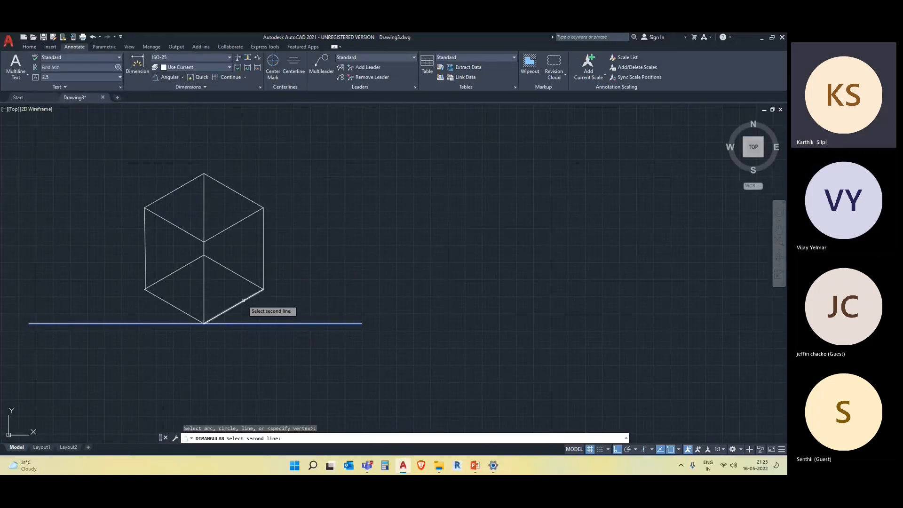
left_click(243, 300)
left_click(292, 301)
key("Escape")
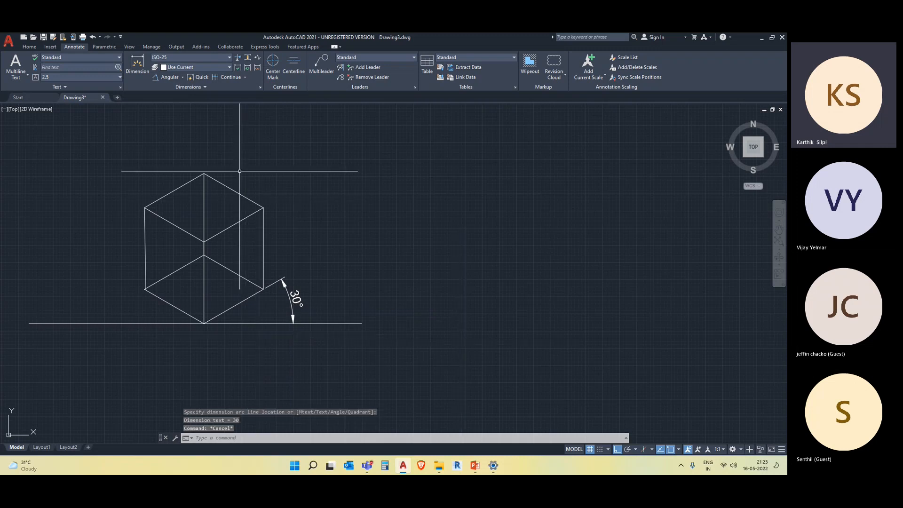
Erase the angular dimension and the horizontal line running through the box's bottom corner
left_click(302, 306)
left_click(290, 296)
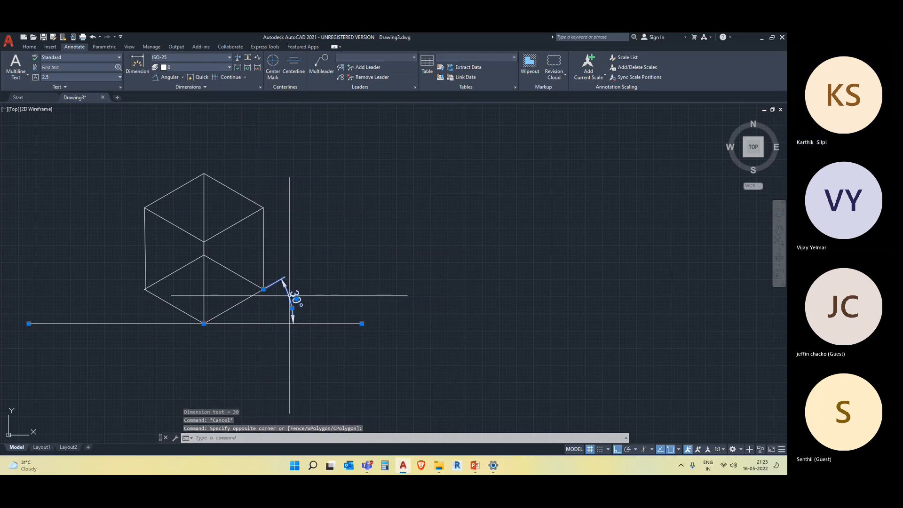
key("Delete")
left_click(319, 327)
left_click(300, 277)
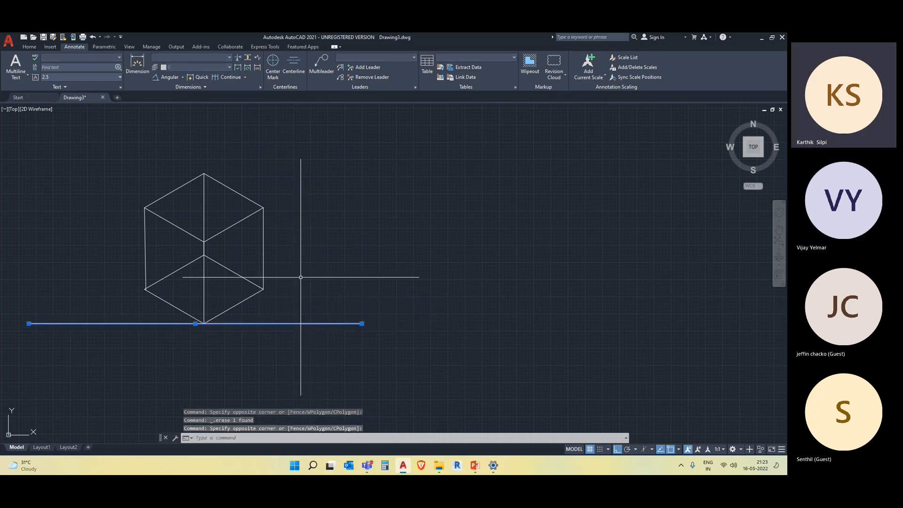
key("Delete")
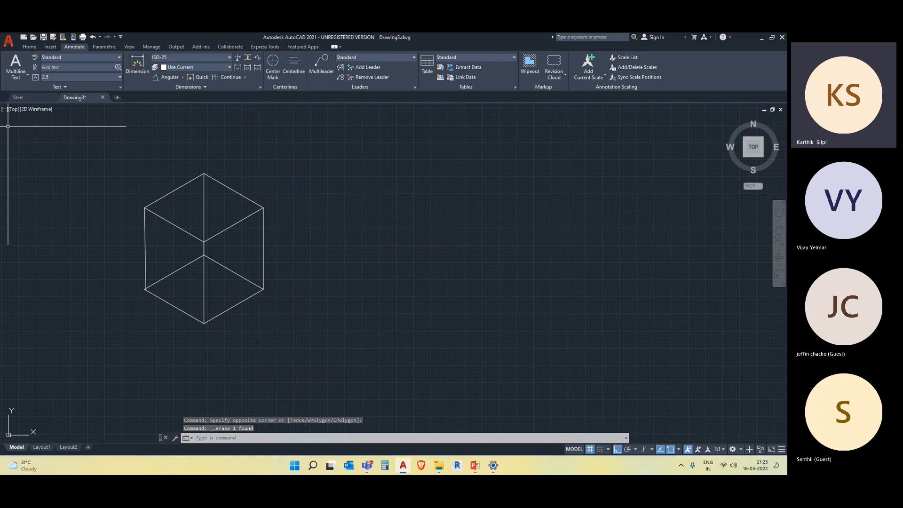
Turn on isometric drafting with the right isoplane active
left_click(29, 47)
middle_click_drag(168, 327, 212, 343)
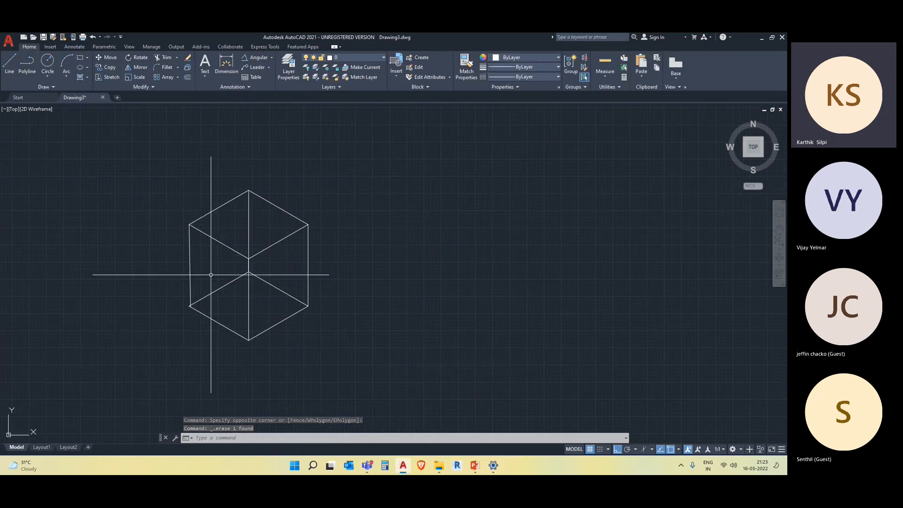
left_click(645, 449)
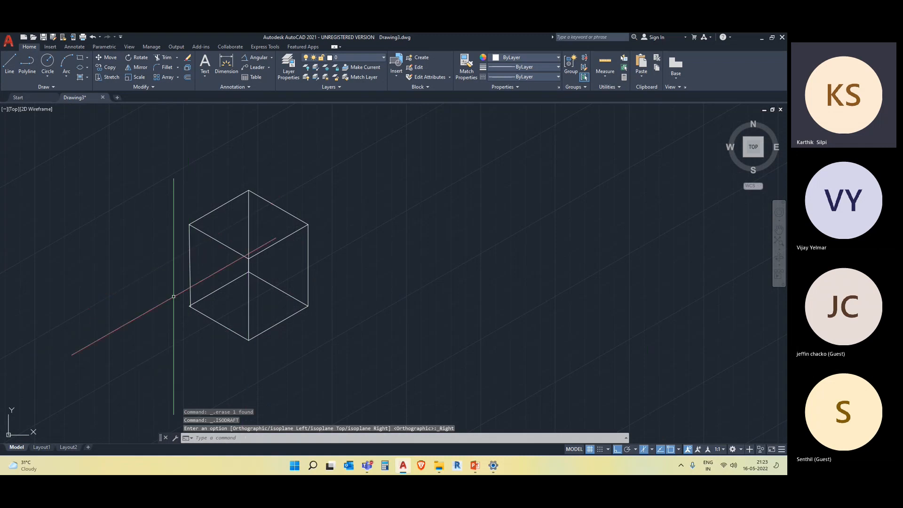
middle_click_drag(250, 261, 259, 285)
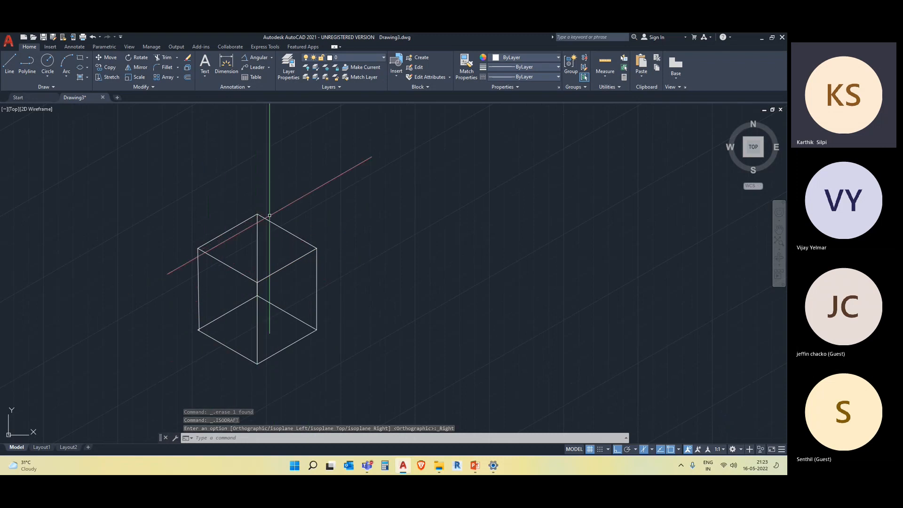
Trim away the box's hidden back edges: the vertical line under the top corner and the two inner lines of the base
left_click(263, 253)
key("Escape")
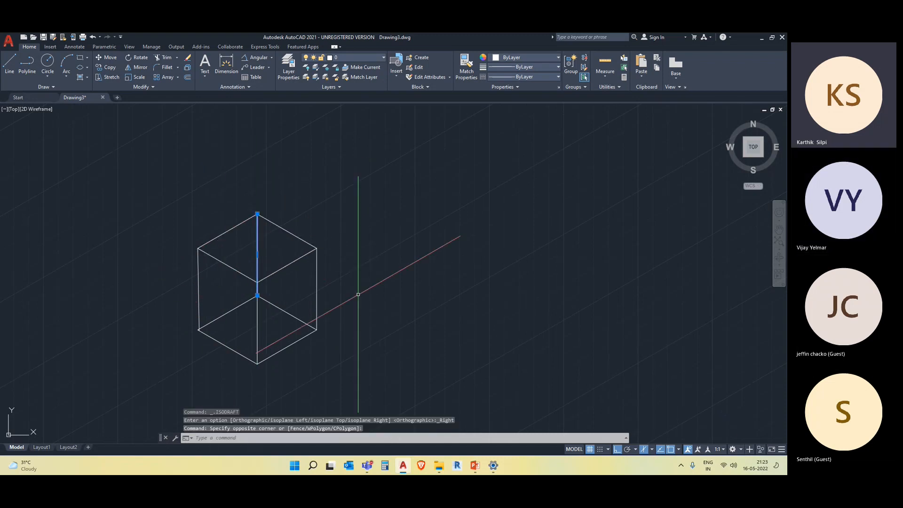
left_click(238, 314)
key("Escape")
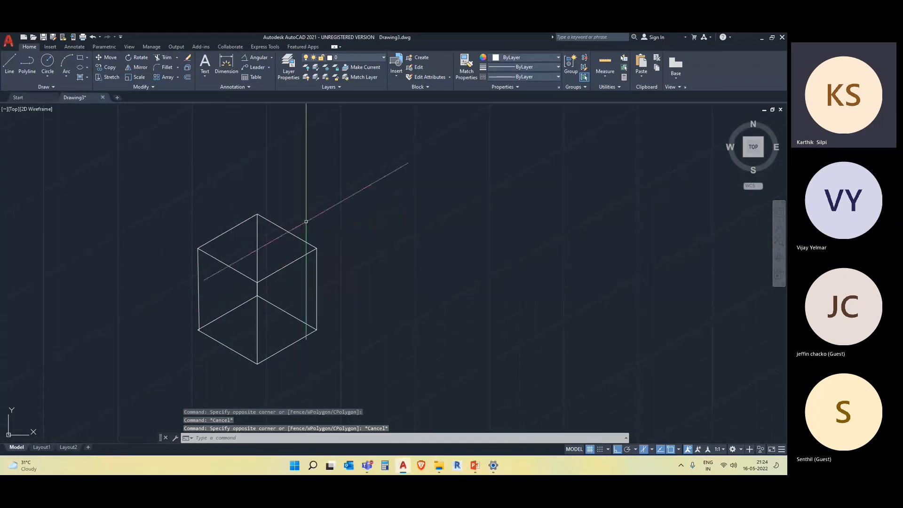
type("tr")
key("Return")
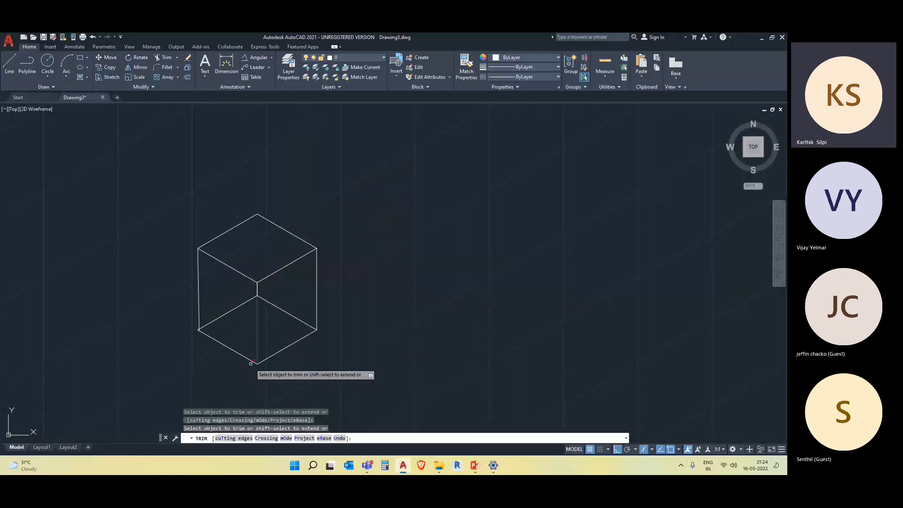
key("Escape")
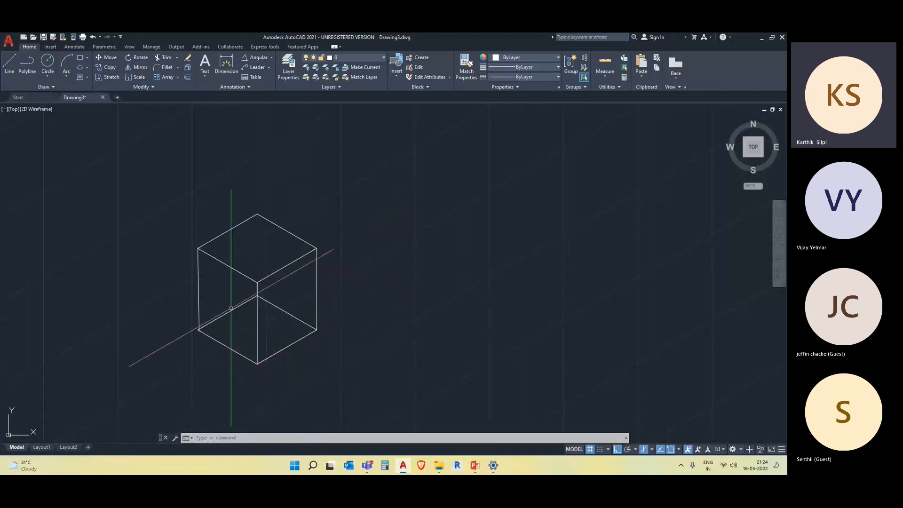
type("r")
key("Return")
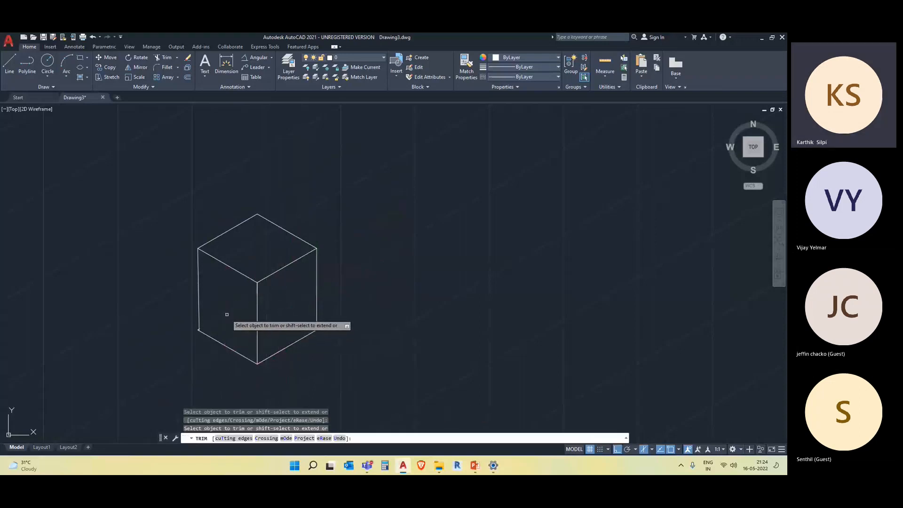
key("Escape")
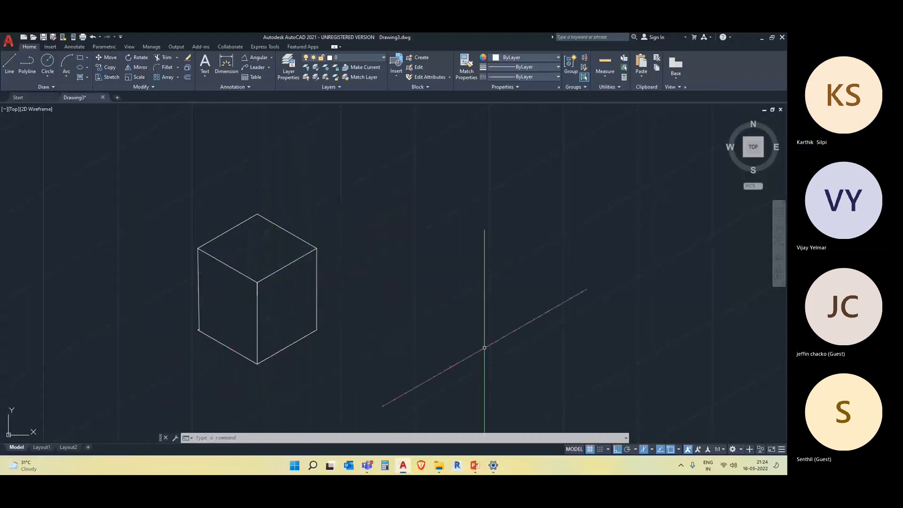
Erase the whole isometric box
left_click(560, 466)
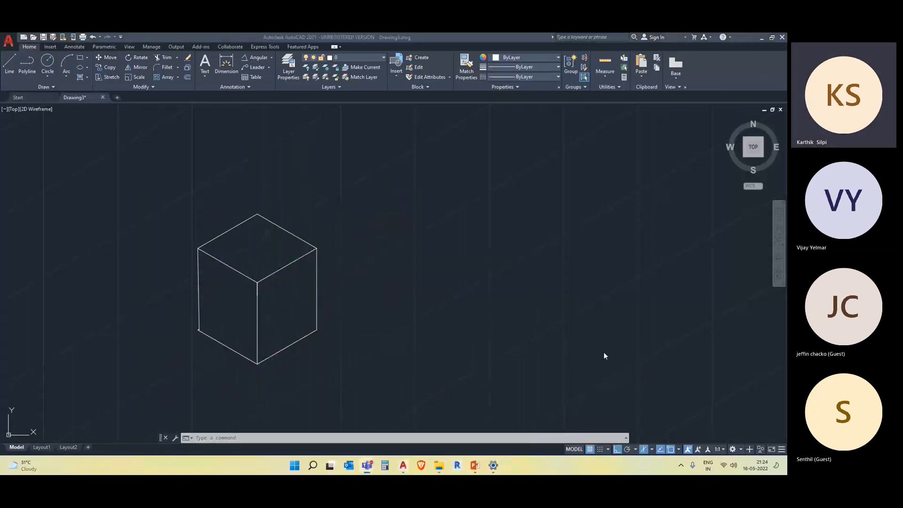
scroll(191, 330, "up", 6)
scroll(191, 330, "down", 8)
left_click(312, 369)
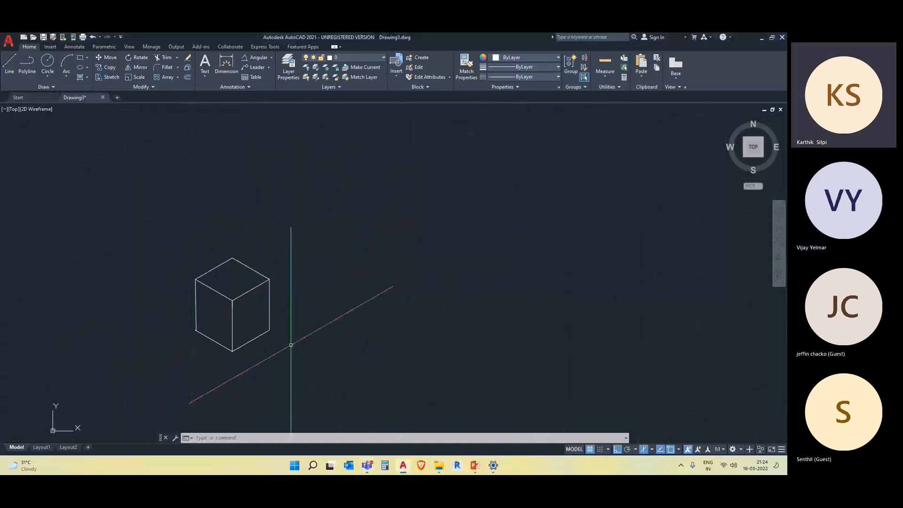
left_click(204, 276)
key("Delete")
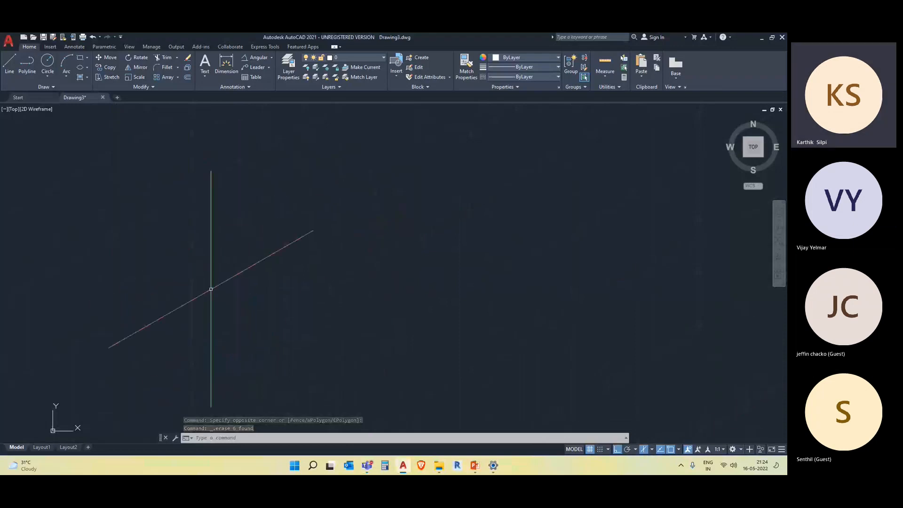
Draw a 3000-unit line rising to the right at 30° along the right isoplane, starting from a free point in the empty drawing
type("l")
key("Return")
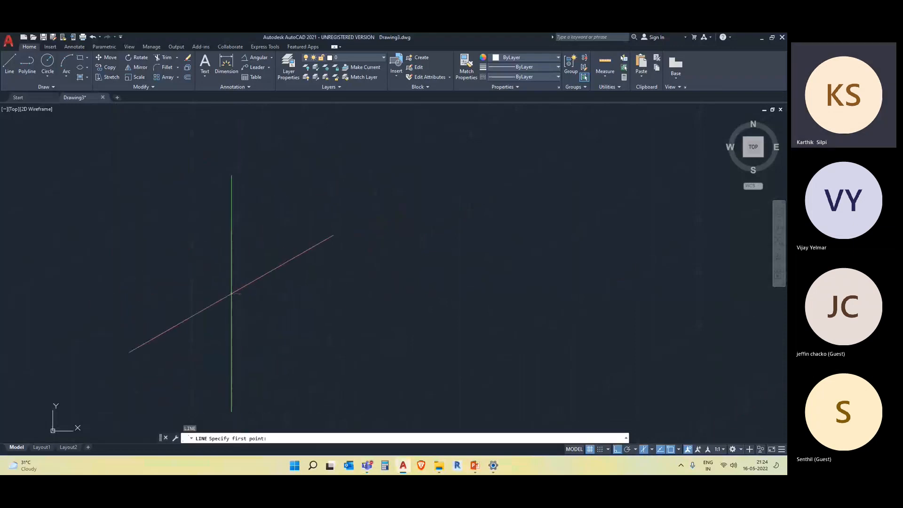
left_click(231, 293)
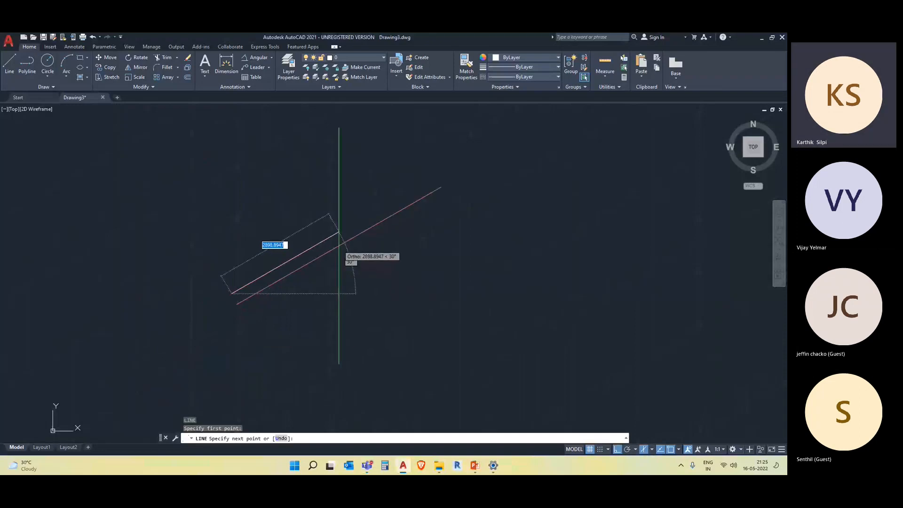
key("Return")
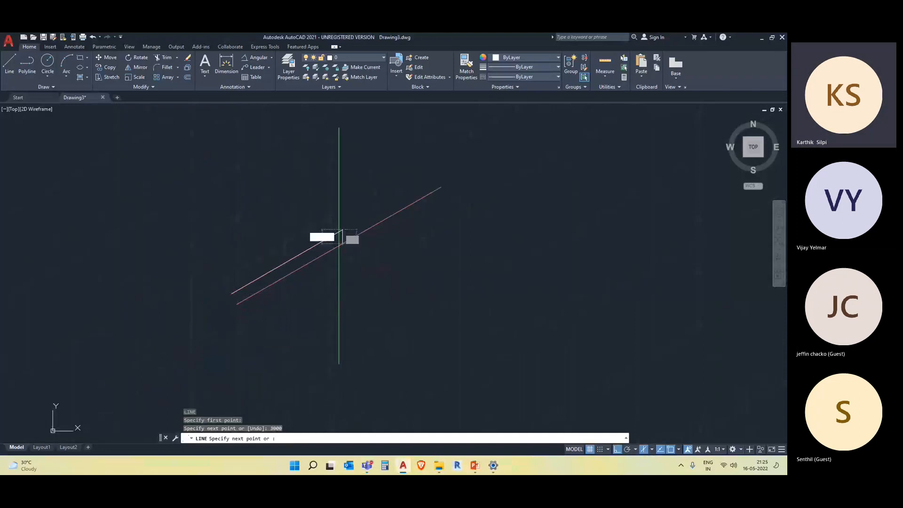
Draw a 2500 line vertically upward from the end of the 3000 isometric line, with Ortho on
scroll(329, 287, "down", 5)
middle_click_drag(332, 288, 331, 239)
middle_click_drag(328, 190, 321, 235)
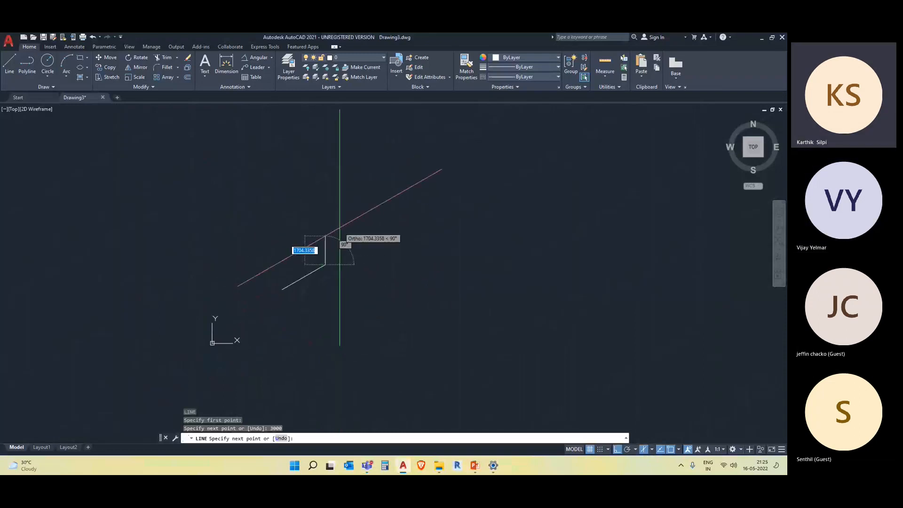
key("F8")
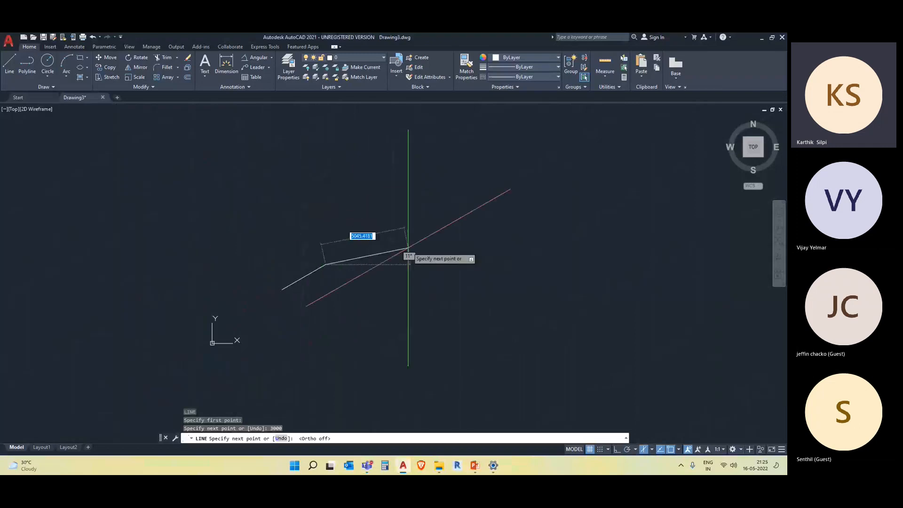
key("F8")
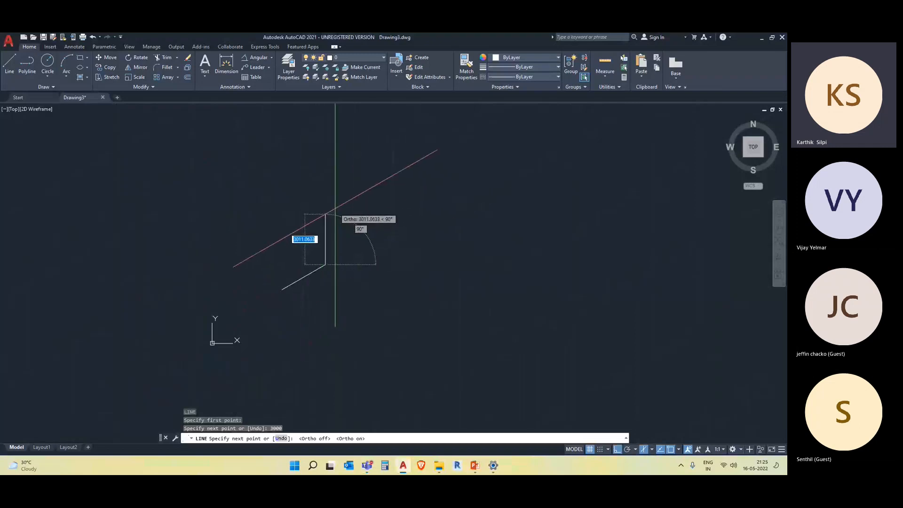
scroll(332, 216, "up", 2)
scroll(331, 216, "down", 1)
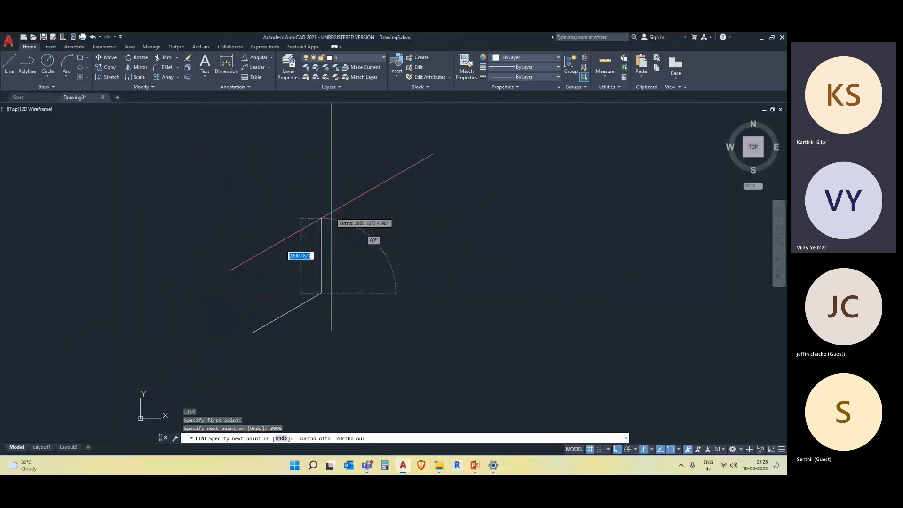
type("2500")
key("Return")
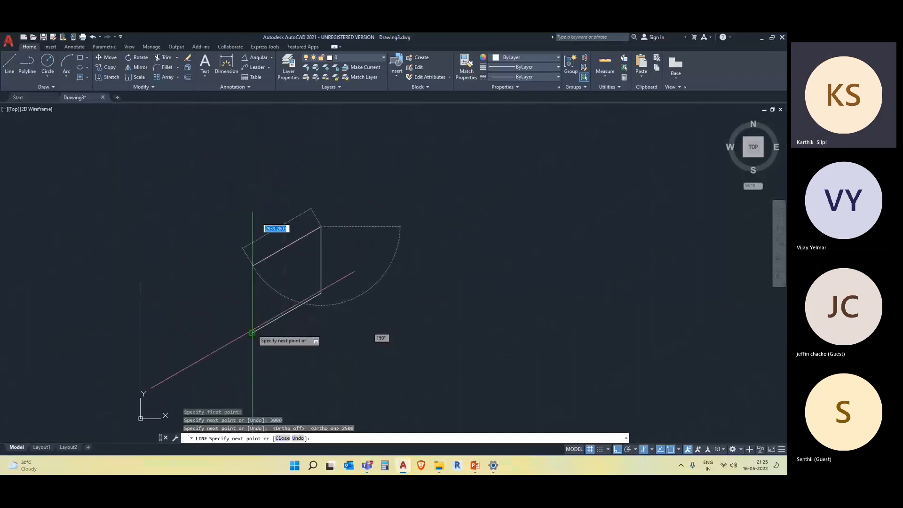
Close the isometric parallelogram with a top edge parallel to the 3000 line and a vertical side back to the start point
left_click(252, 267)
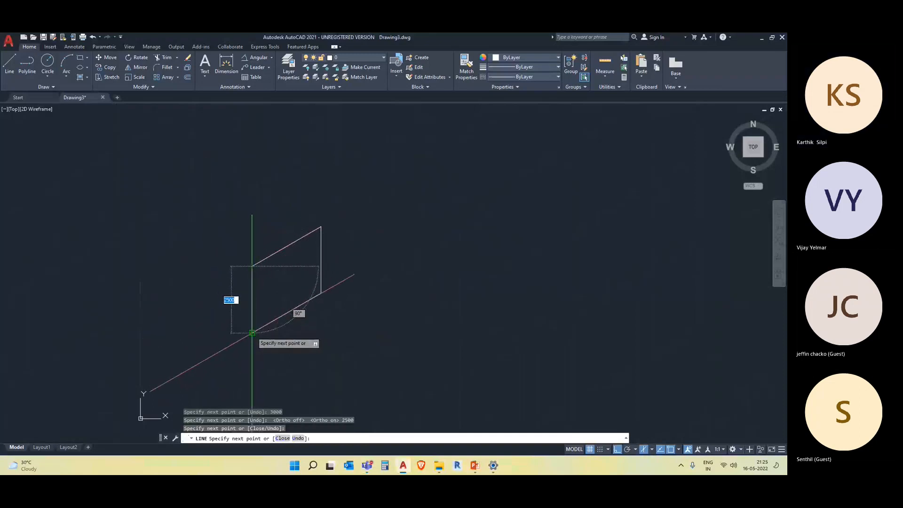
left_click(252, 333)
key("Escape")
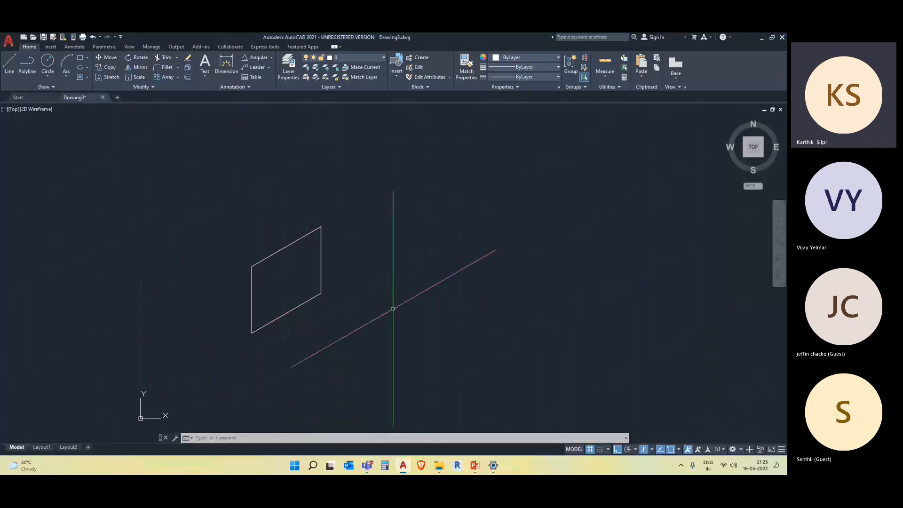
Join the parallelogram's four lines into a single polyline
left_click(380, 321)
left_click(211, 195)
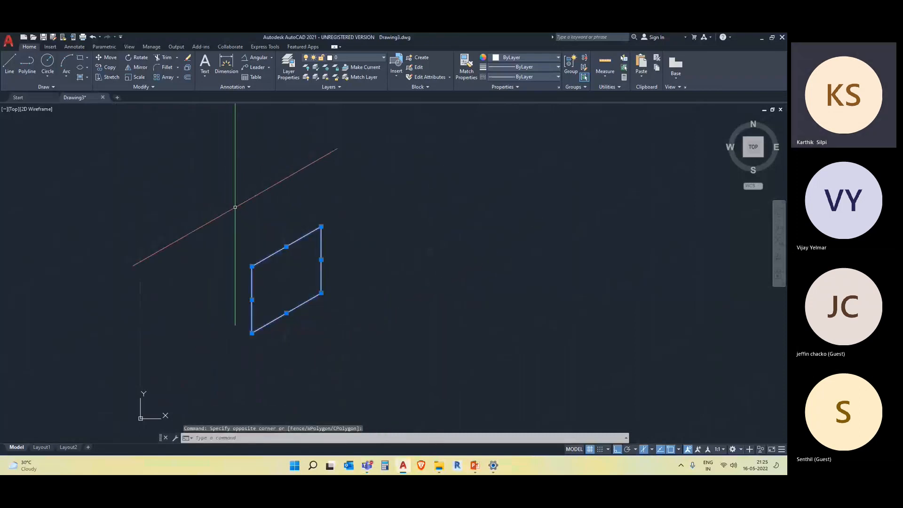
type("j")
key("Return")
Copy the parallelogram from its upper-left corner along the 330° axis, using the left isoplane
left_click(410, 339)
left_click(257, 220)
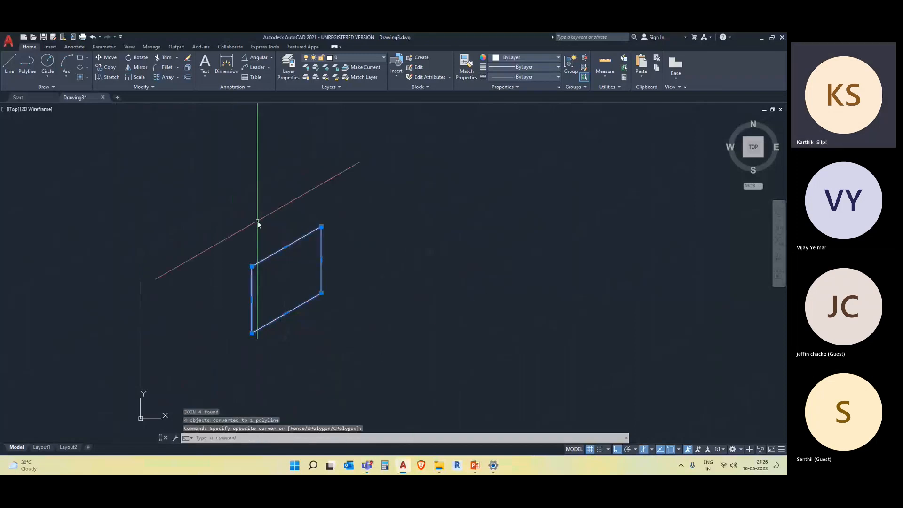
type("cp")
key("Return")
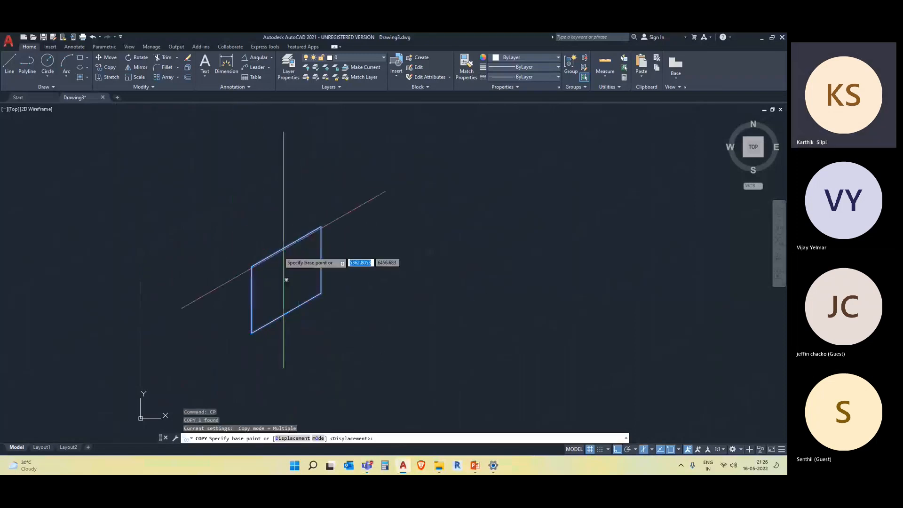
left_click(252, 266)
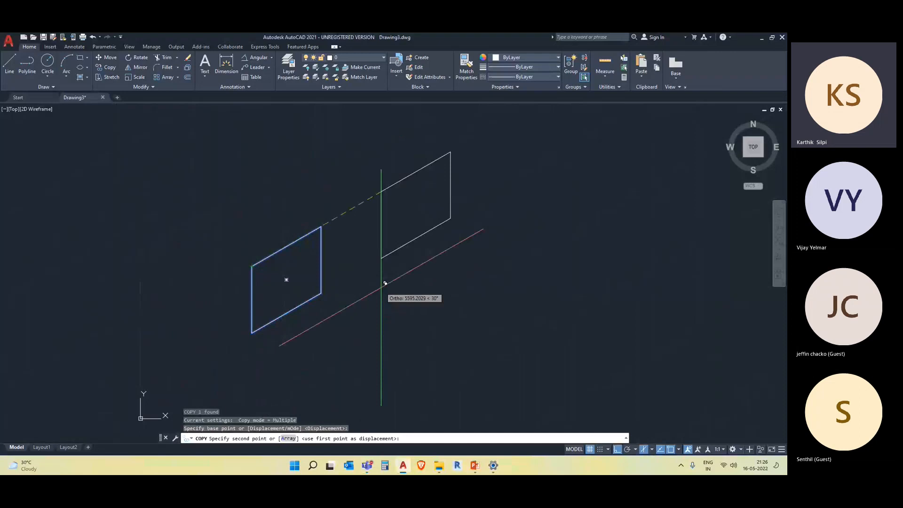
key("F5")
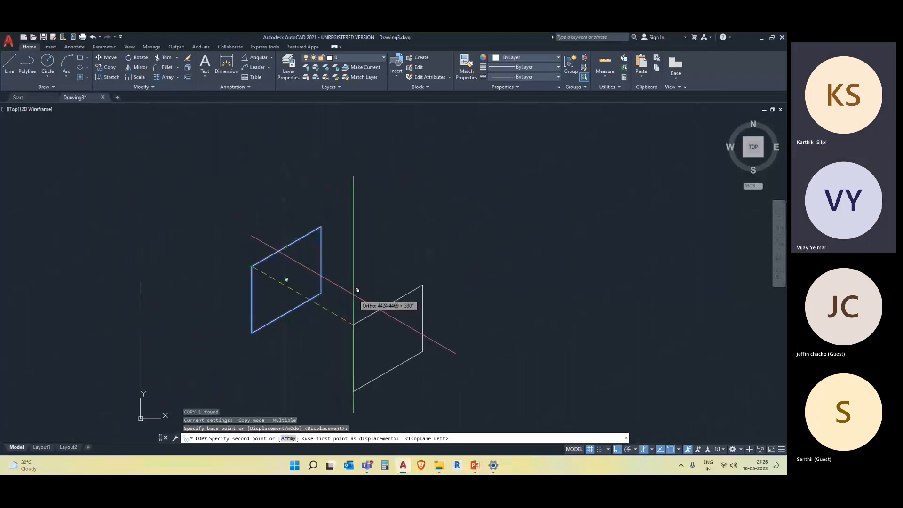
left_click(338, 286)
Place two more evenly spaced copies of the parallelogram farther along the 330° axis and end the Copy command
middle_click_drag(417, 294, 417, 236)
left_click(427, 250)
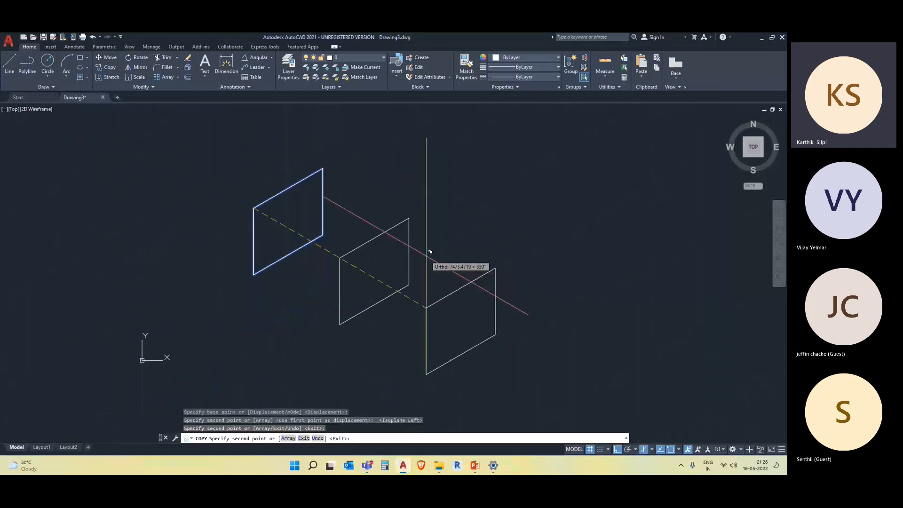
left_click(517, 304)
key("Escape")
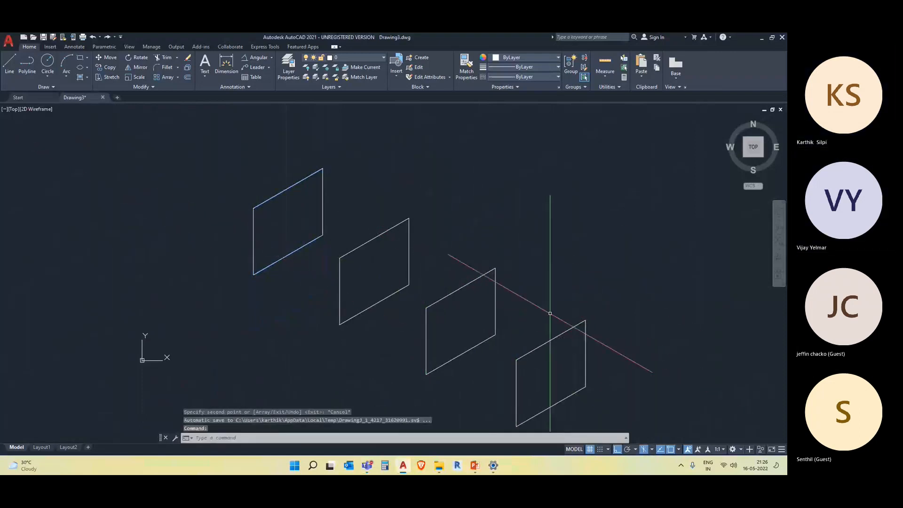
Erase the two farthest parallelogram copies, keeping the original and the first copy
left_click(652, 404)
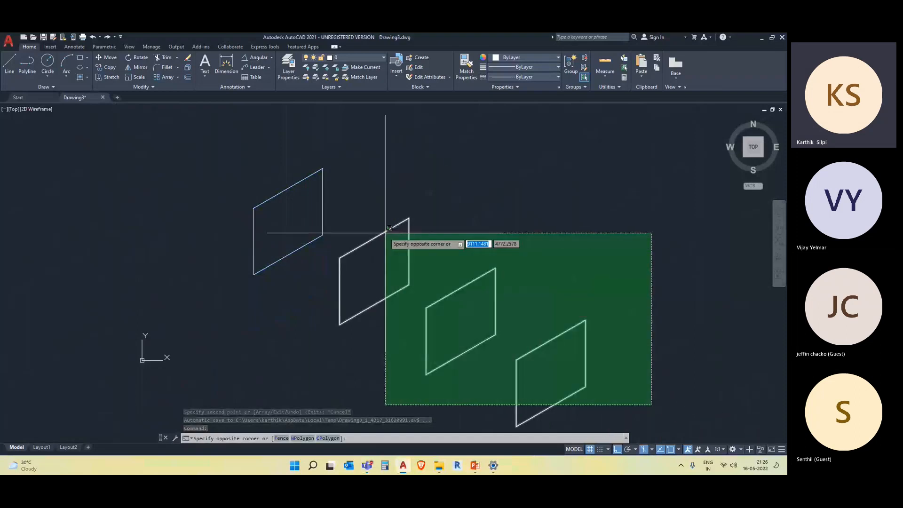
left_click(445, 274)
key("Delete")
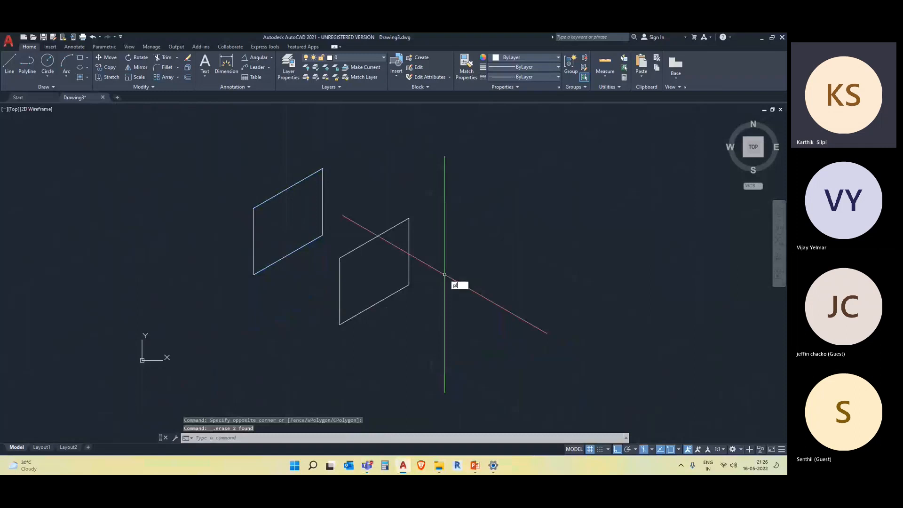
Connect the upper-left and lower-left corners of the two parallelograms with separate polylines
key("Return")
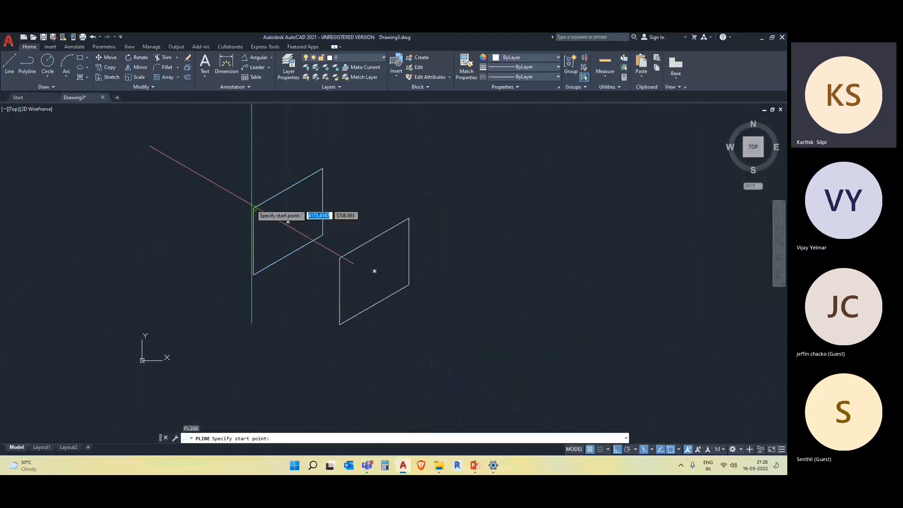
left_click(254, 207)
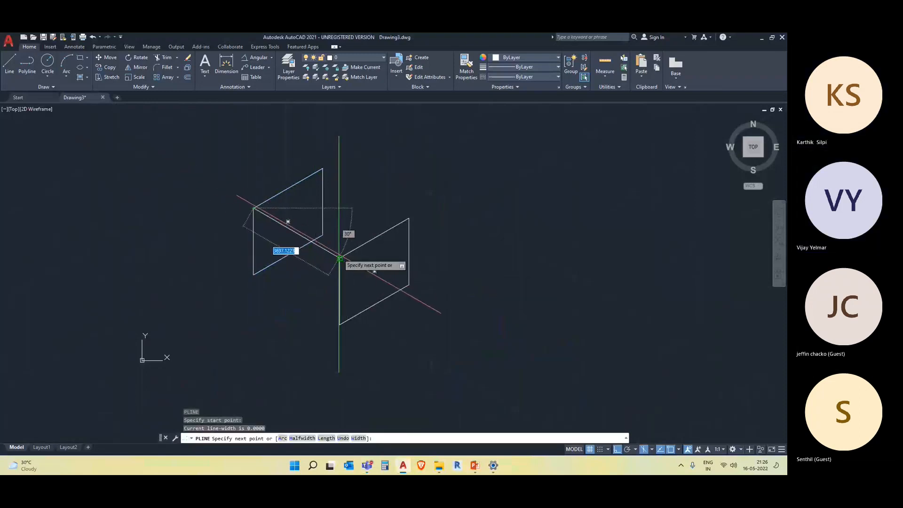
left_click(340, 257)
key("Return")
key("Return")
left_click(253, 275)
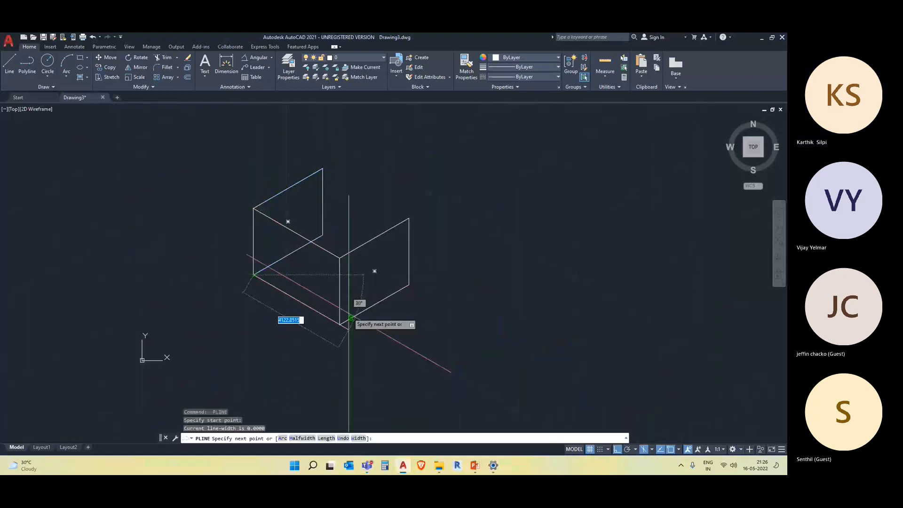
left_click(339, 324)
key("Return")
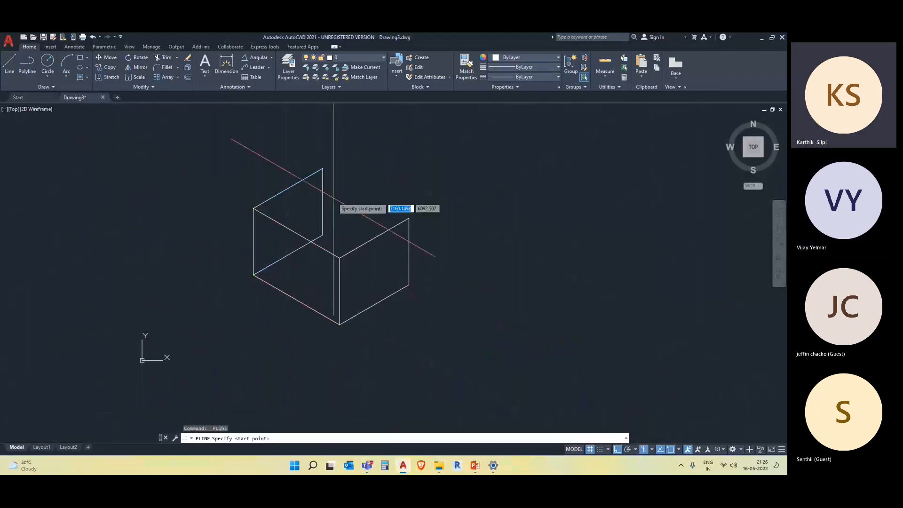
Connect the upper-right and lower-right corners of the two parallelograms with polylines to complete the isometric box
left_click(323, 168)
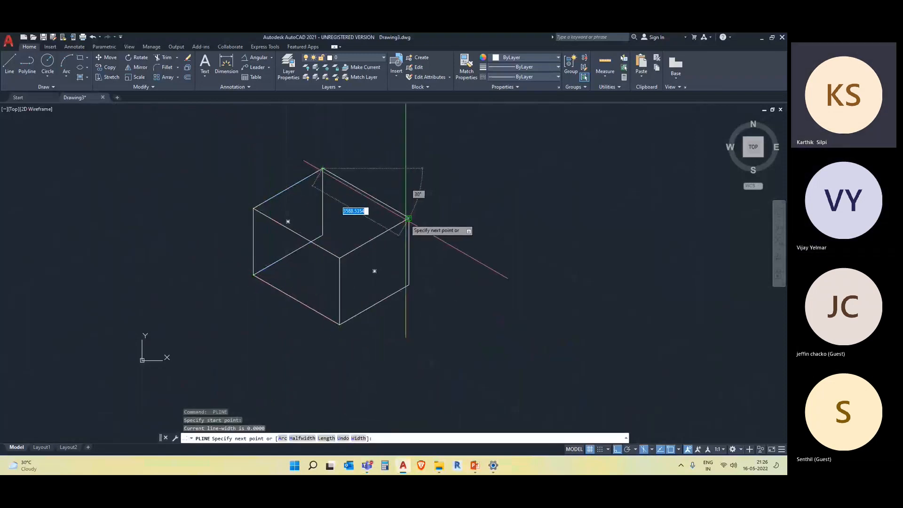
key("Escape")
key("Return")
left_click(323, 234)
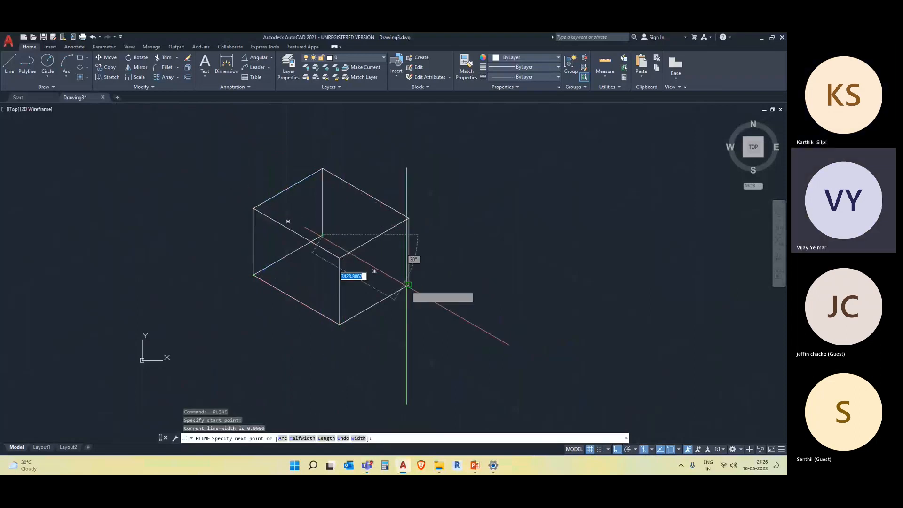
key("Escape")
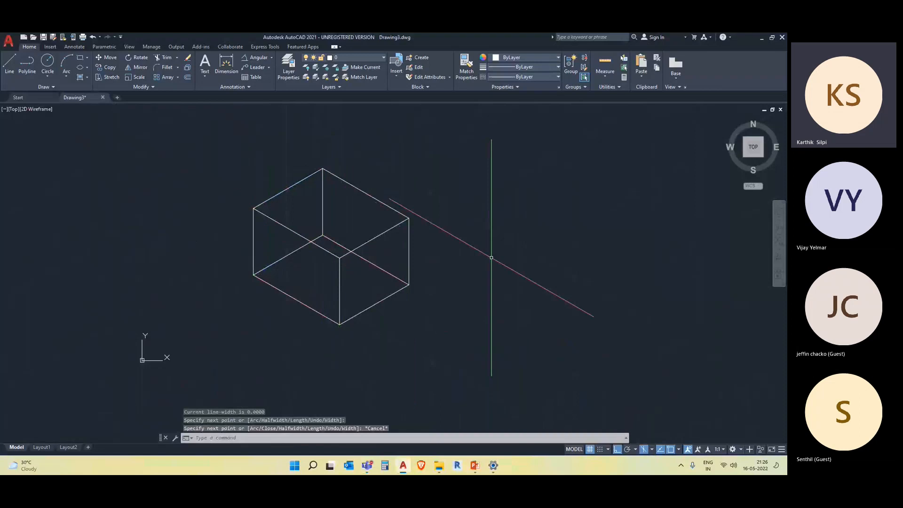
Trim the two rear bottom edges of the box where they pass behind the front faces
type("tr")
key("Return")
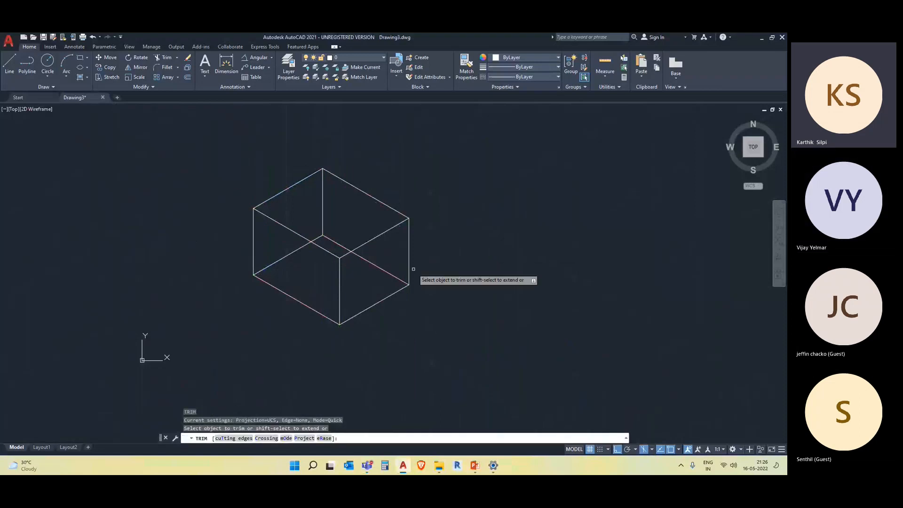
left_click(384, 270)
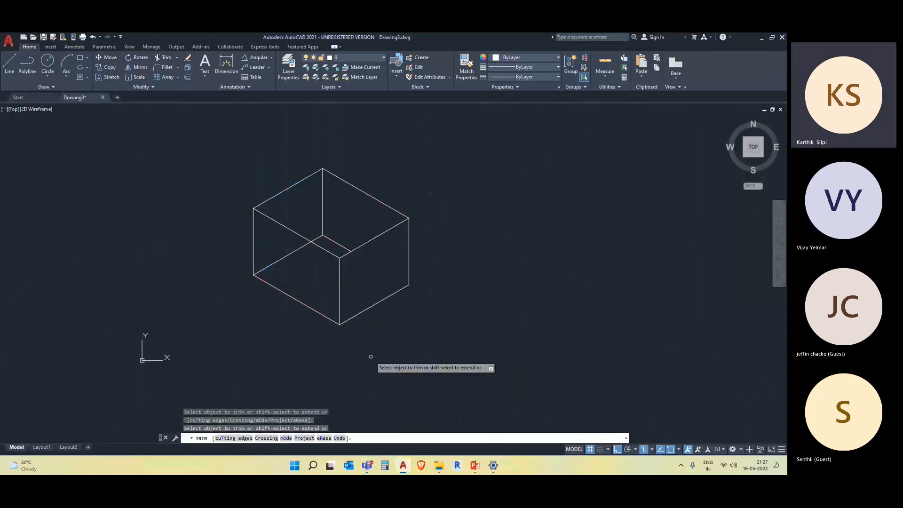
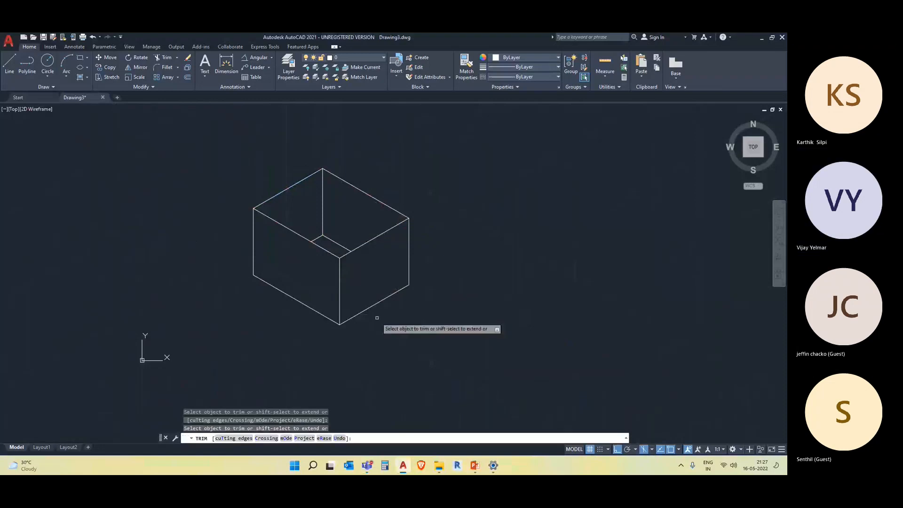
key("Escape")
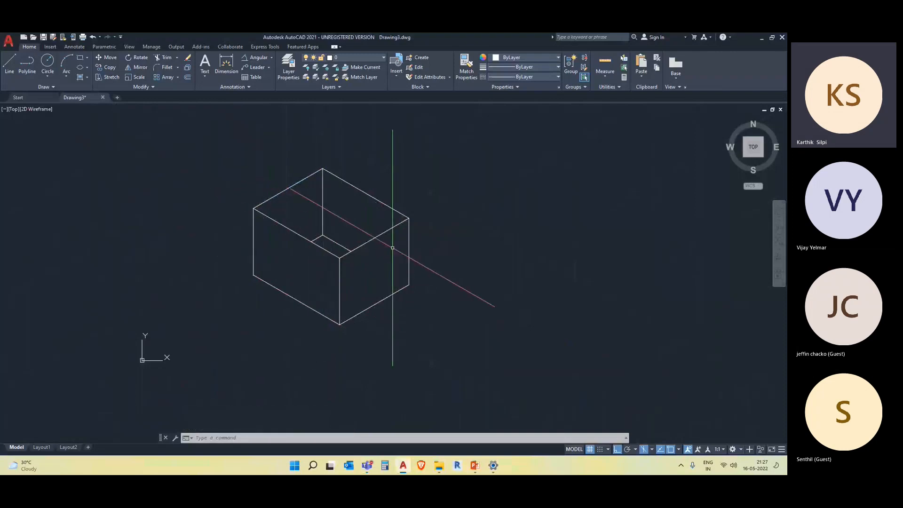
Examine the remaining hidden edges that meet at the box's inner back corner
scroll(325, 239, "up", 2)
left_click(326, 239)
left_click(309, 215)
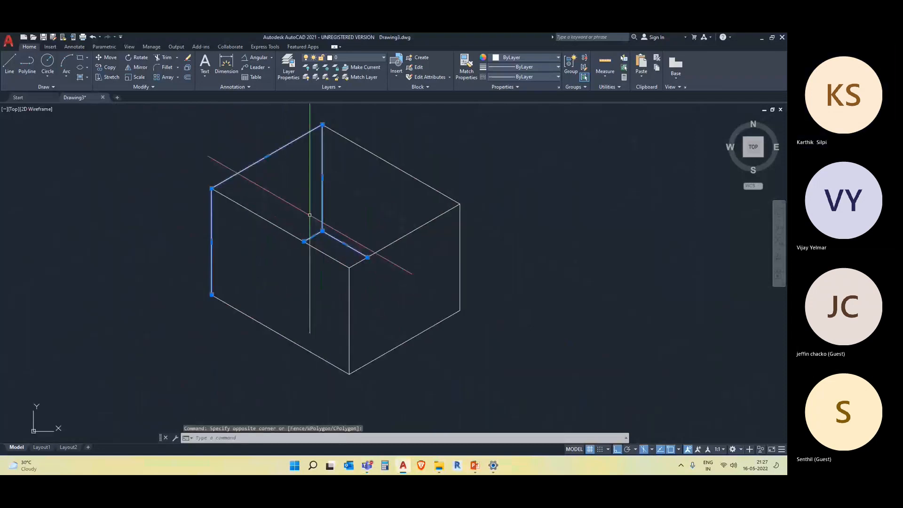
key("Escape")
scroll(320, 259, "down", 2)
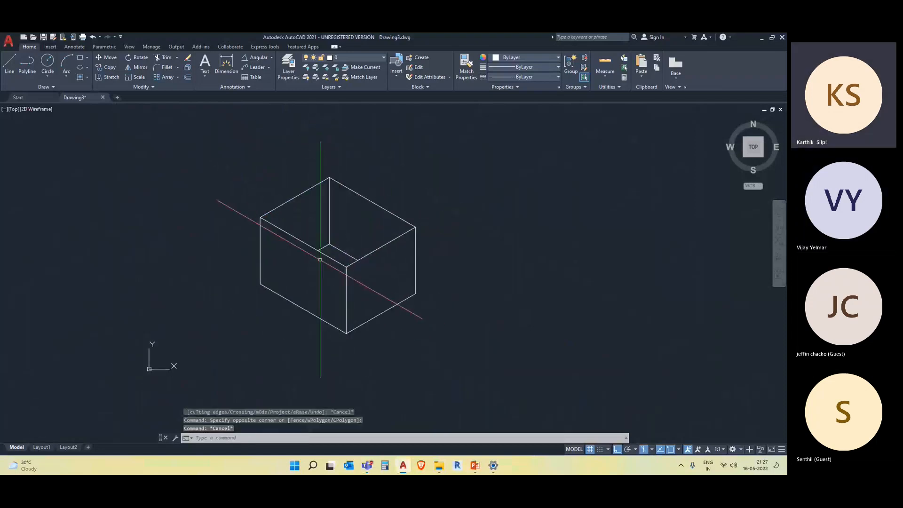
scroll(330, 208, "up", 4)
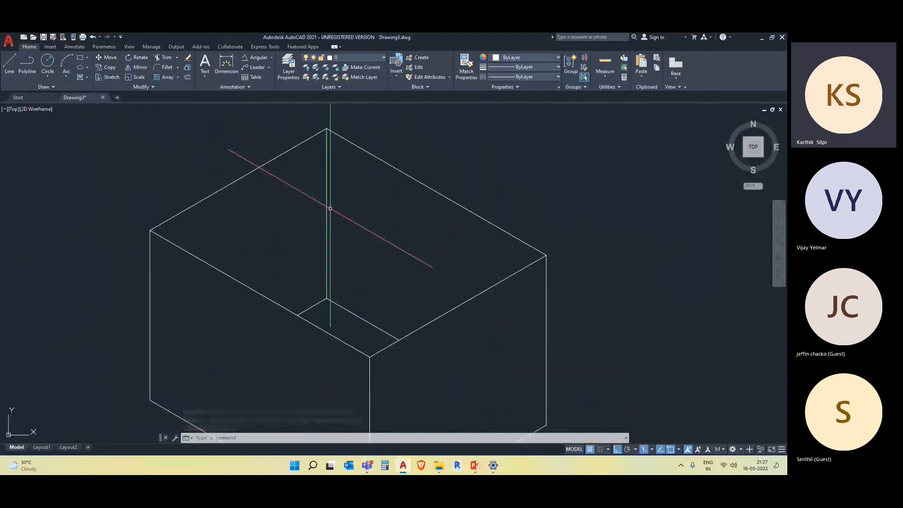
scroll(330, 208, "down", 3)
scroll(341, 245, "up", 3)
left_click(314, 255)
left_click(289, 221)
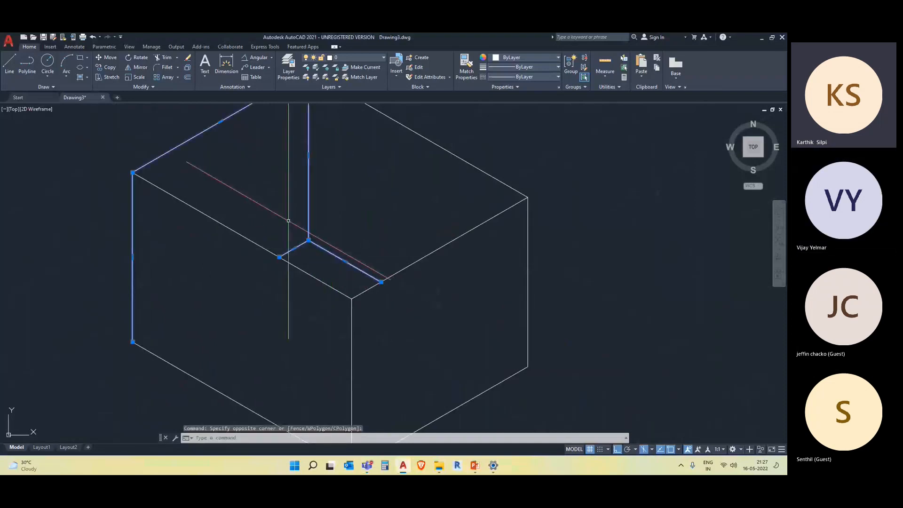
key("Escape")
scroll(470, 320, "down", 3)
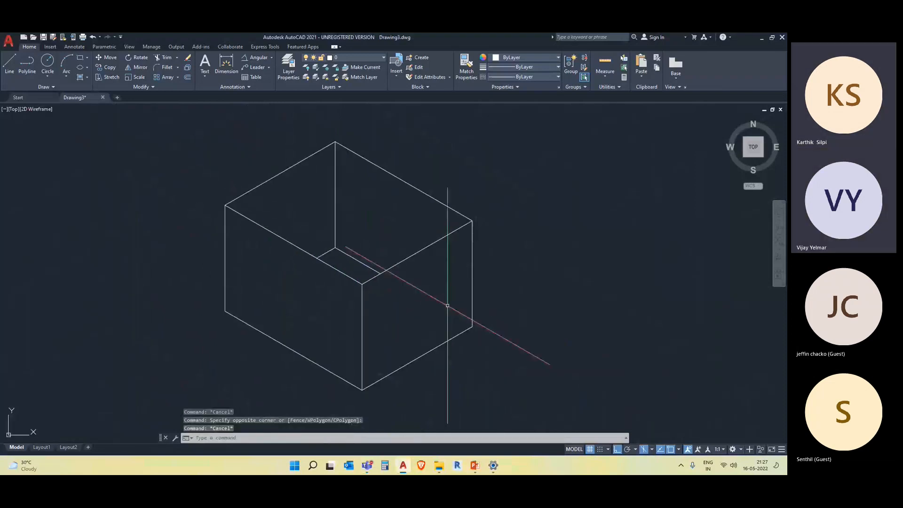
scroll(341, 249, "up", 4)
left_click(334, 253)
left_click(315, 216)
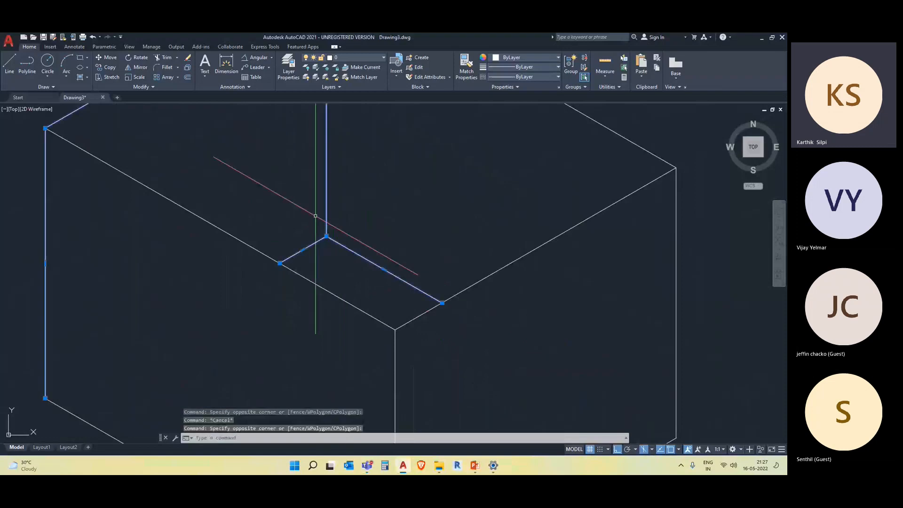
key("Escape")
key("Escape")
Trim away the three remaining hidden edges that meet at the box's inner back corner
type("tr")
key("Return")
left_click(326, 244)
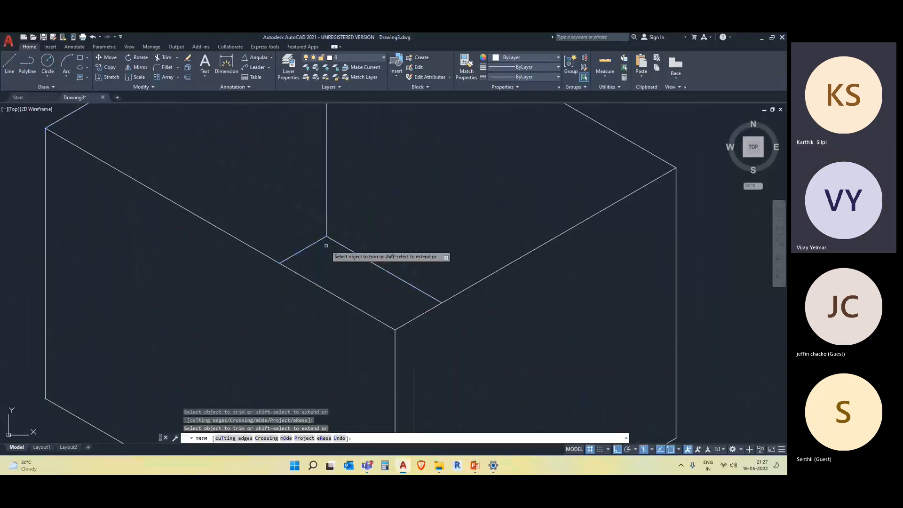
left_click(319, 239)
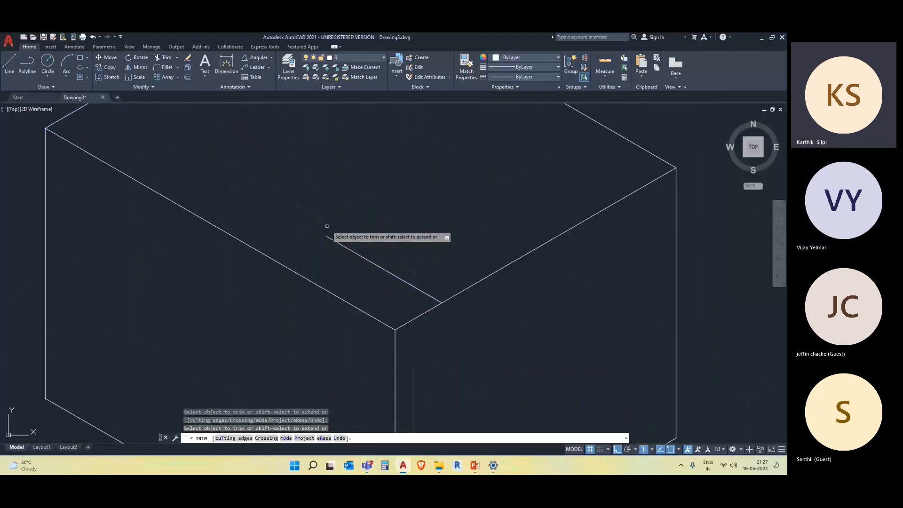
left_click(330, 239)
key("Escape")
scroll(409, 282, "down", 8)
scroll(386, 331, "up", 3)
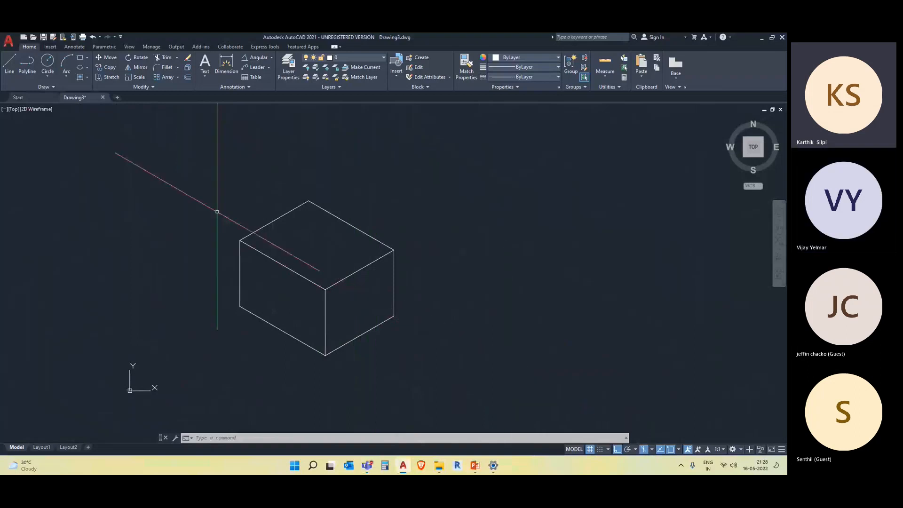
Draw a circle with a radius of about 828 on the box's right face
left_click(47, 79)
left_click(56, 90)
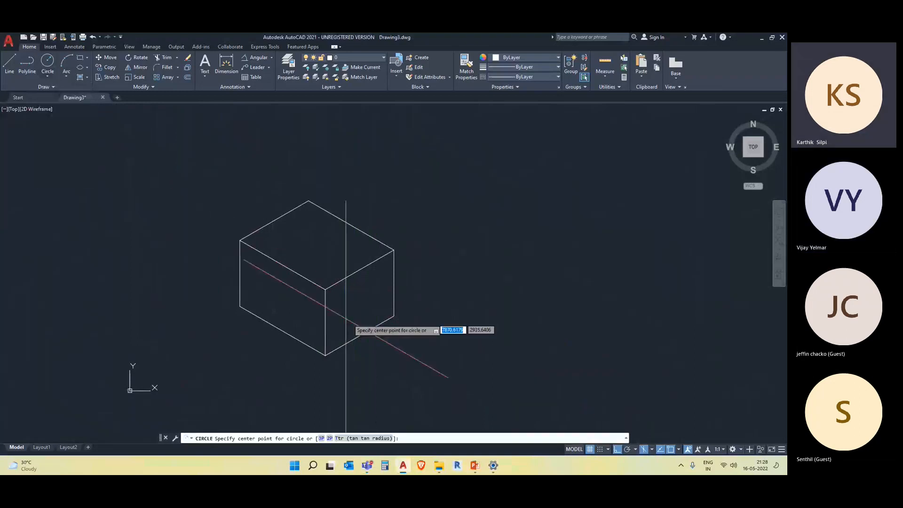
left_click(359, 302)
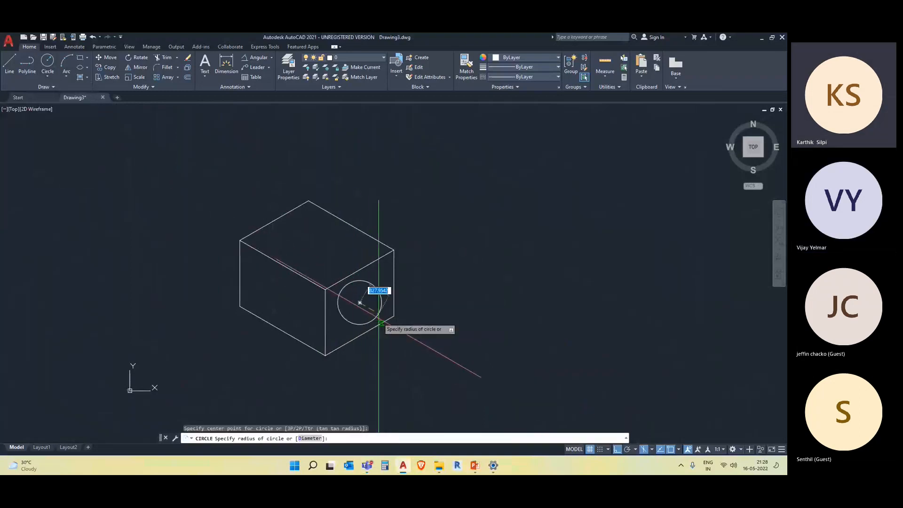
left_click(381, 322)
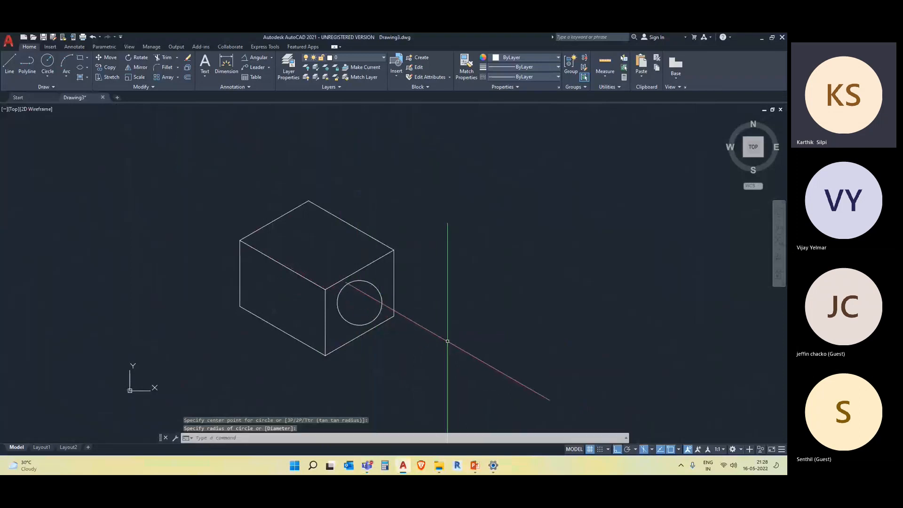
Orbit the drawing briefly, restore the top view, and delete the circle on the right face
middle_click_drag(381, 323, 413, 314, "shift")
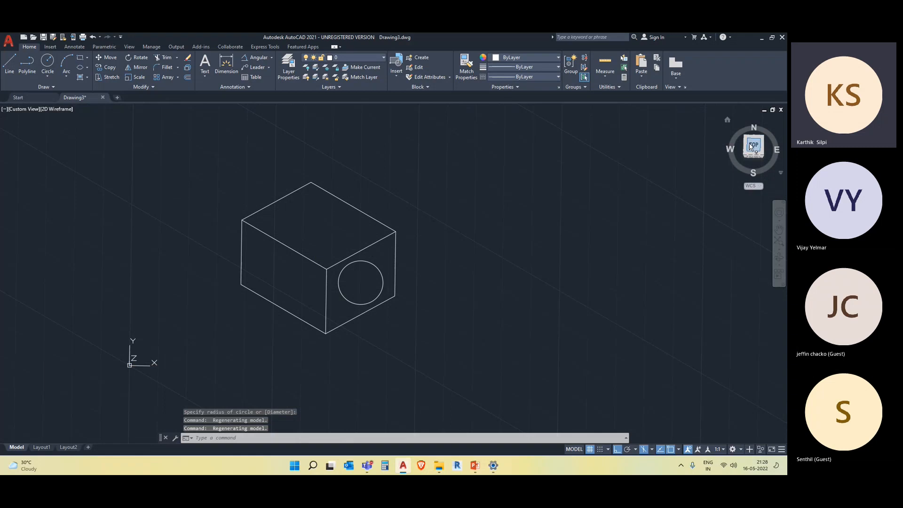
left_click(755, 143)
middle_click_drag(560, 335, 418, 302)
key("Escape")
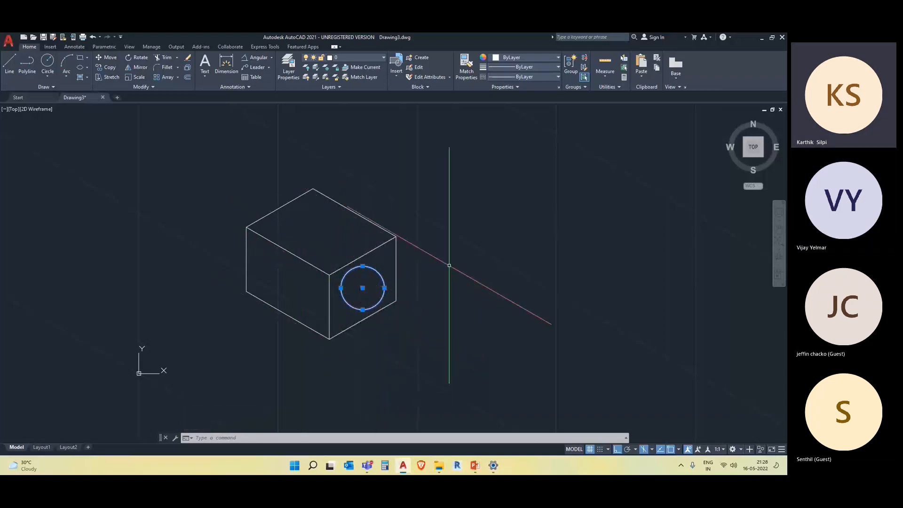
key("Delete")
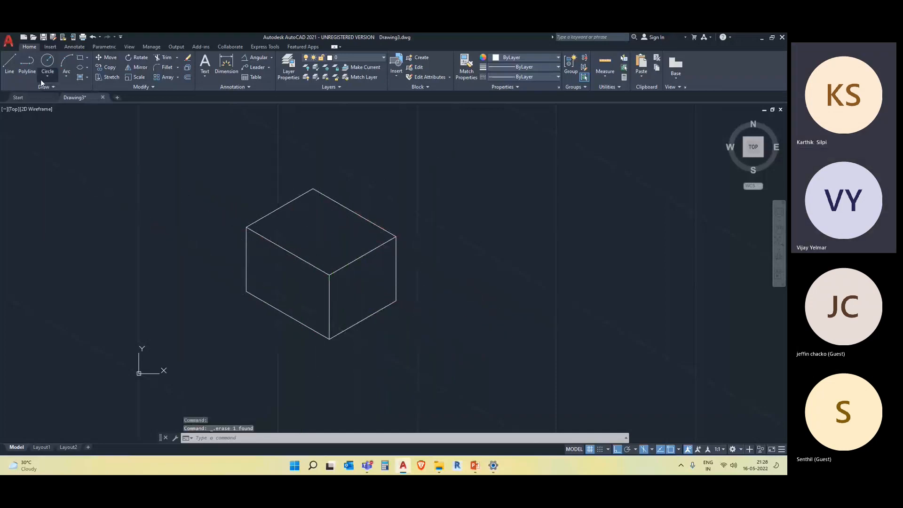
Begin an axis-end ellipse near the middle of the right face with a first axis 500 long
left_click(88, 67)
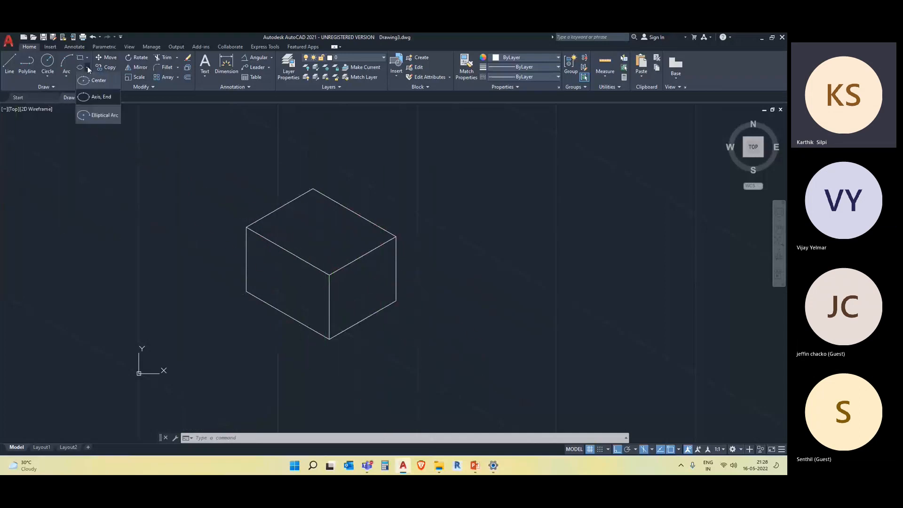
left_click(106, 98)
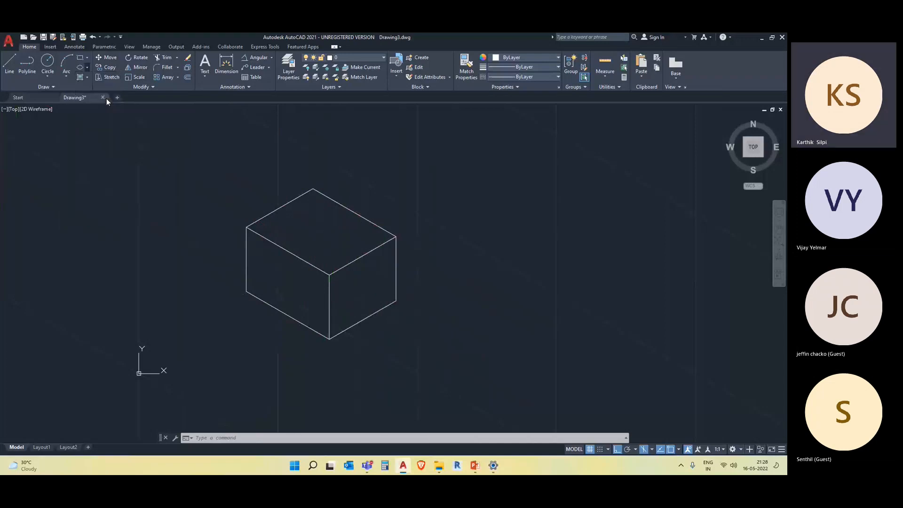
left_click(363, 288)
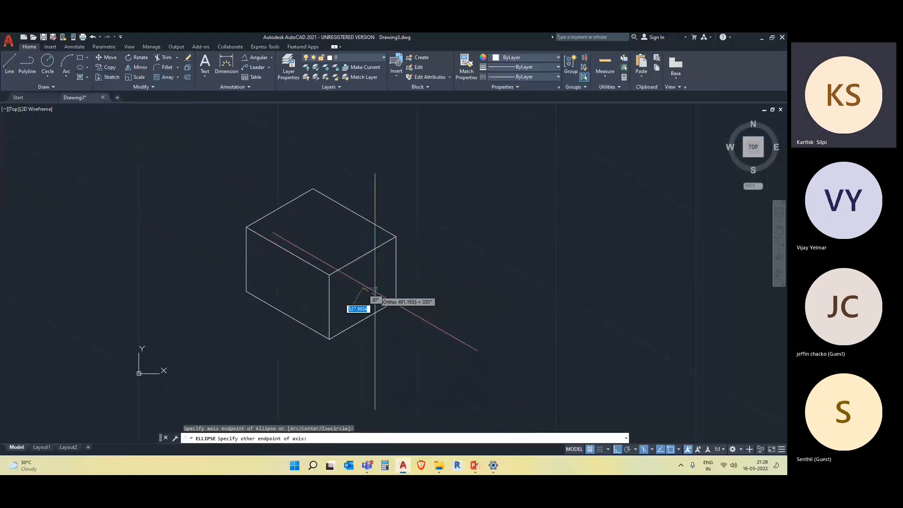
scroll(369, 311, "up", 5)
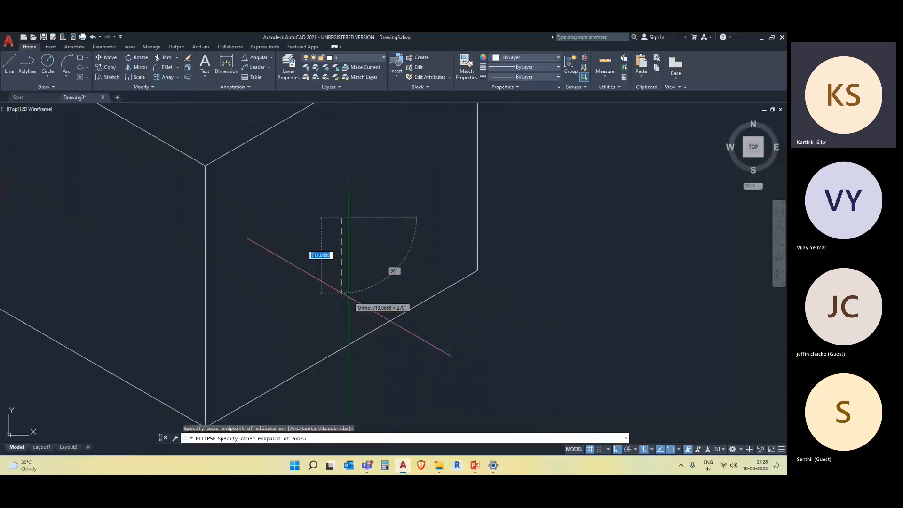
type("00")
key("Return")
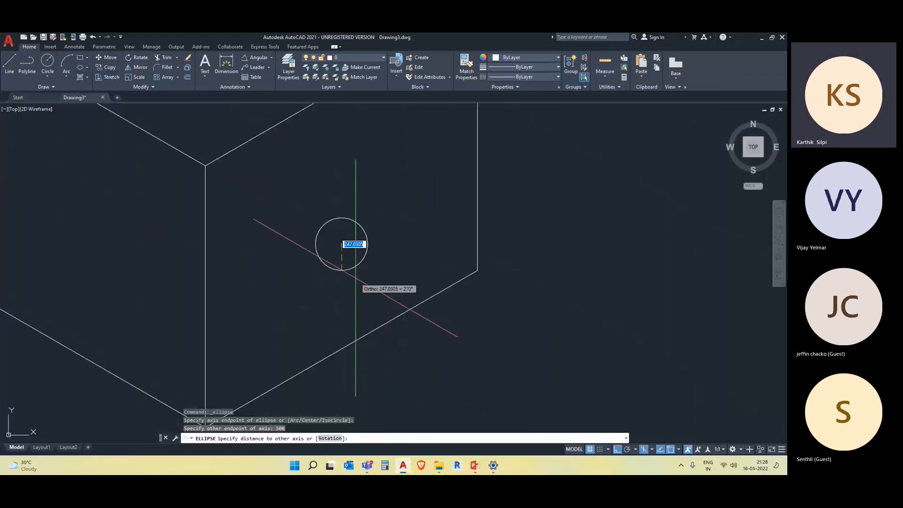
Cycle through the isoplanes to Isoplane Top and finish the ellipse by picking its second axis distance
key("F5")
key("F5")
key("F5")
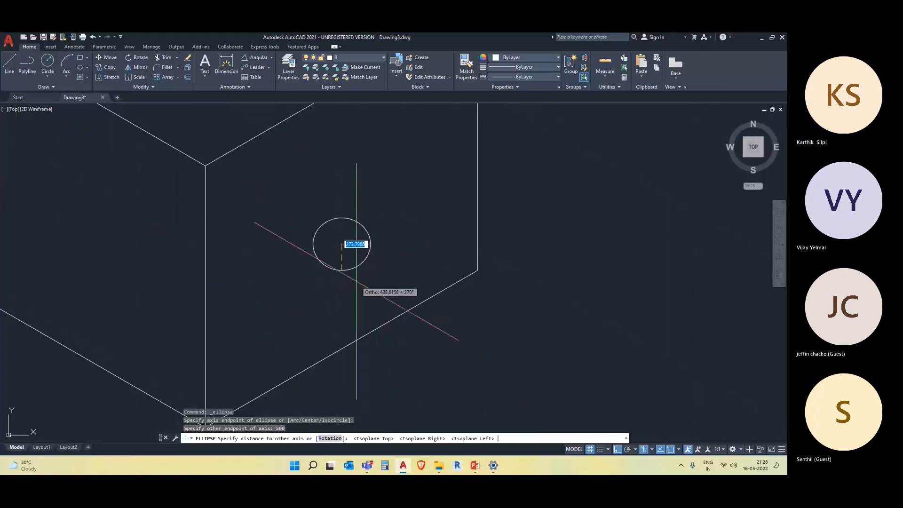
key("F5")
key("F5")
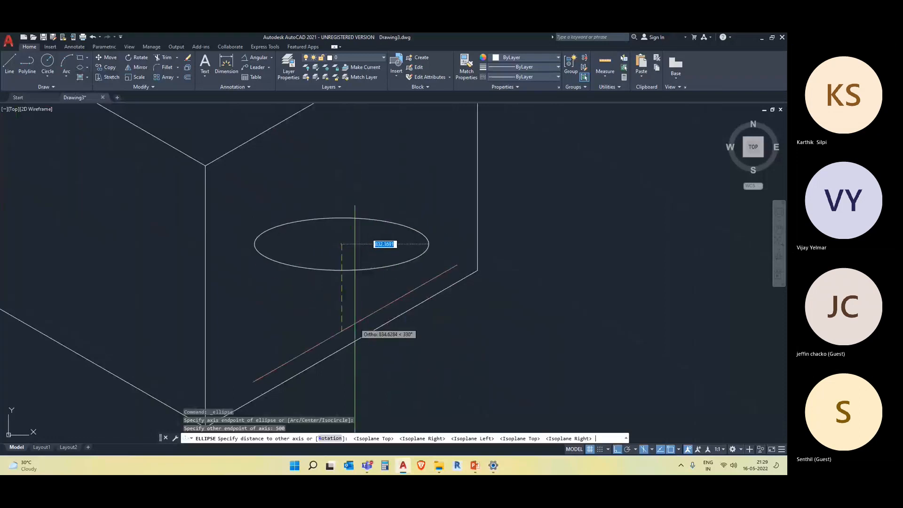
key("F5")
key("F5")
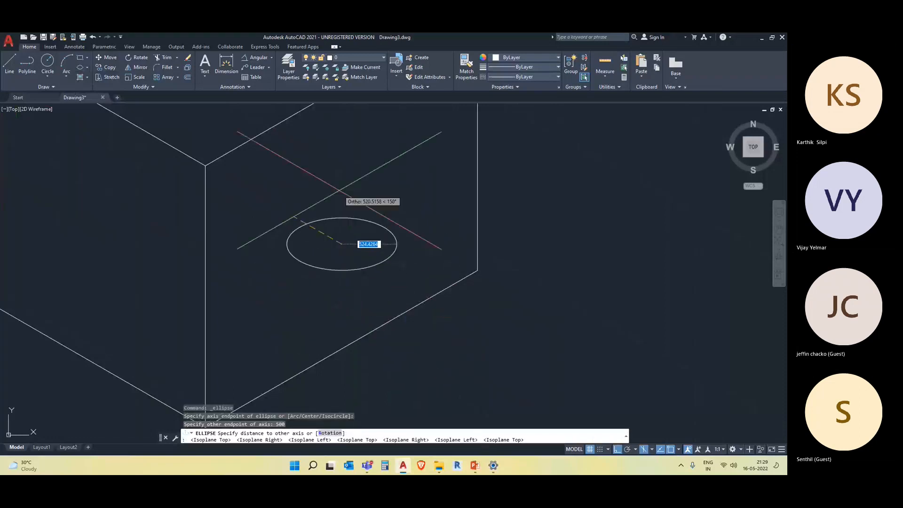
left_click(342, 219)
scroll(514, 349, "down", 3)
middle_click_drag(515, 349, 502, 308)
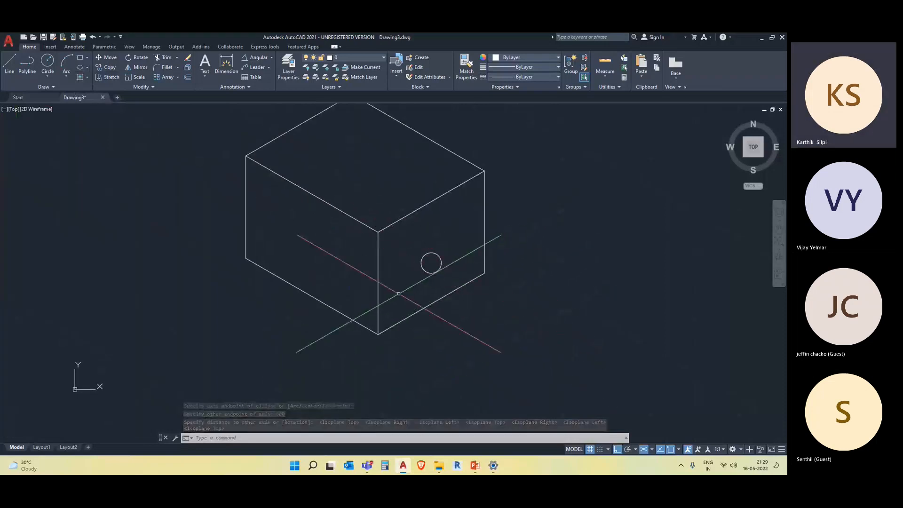
Delete the small ellipse from the box's right face
left_click(441, 264)
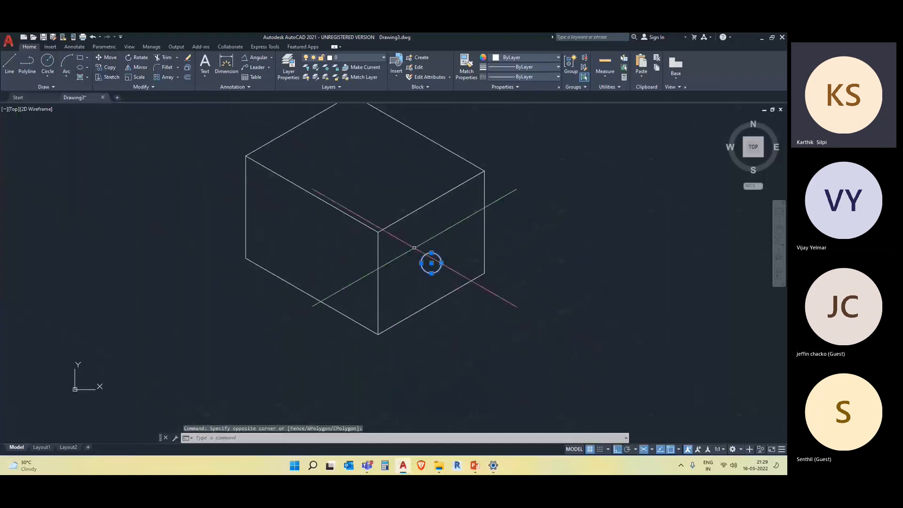
key("Delete")
middle_click_drag(467, 303, 417, 303)
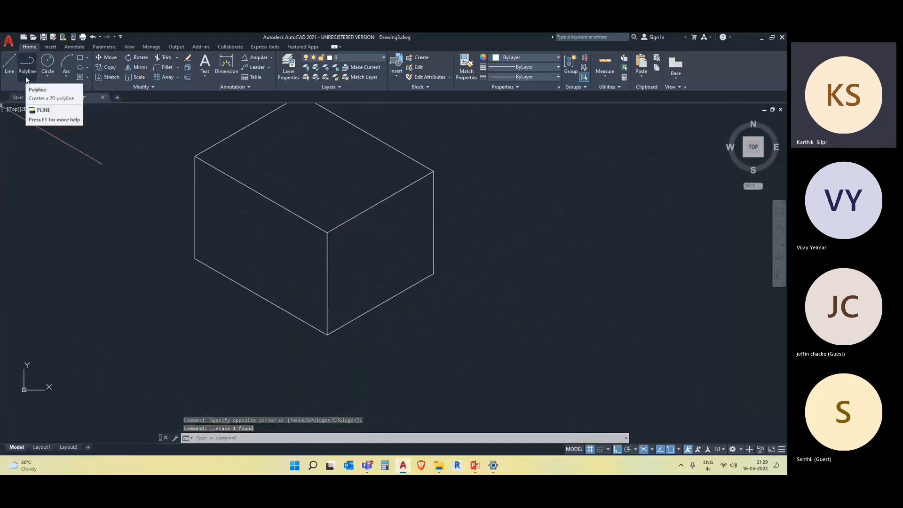
Draw an axis-end ellipse downward from the right face's centre, cycling the isoplanes and setting the other axis distance to 500
left_click(88, 67)
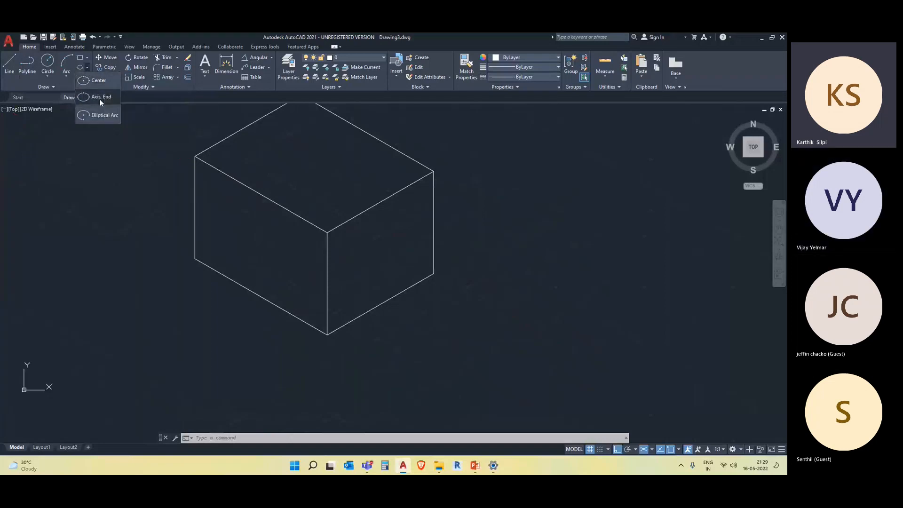
left_click(101, 100)
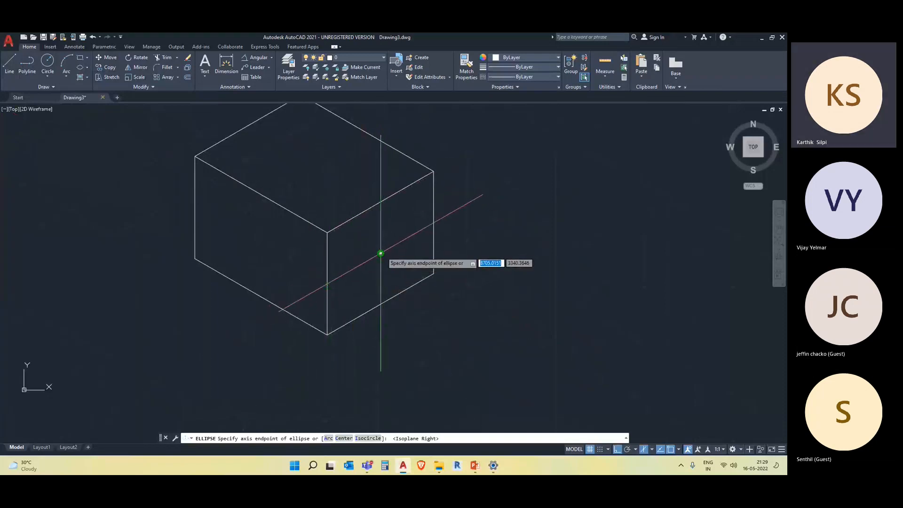
left_click(380, 253)
left_click(381, 280)
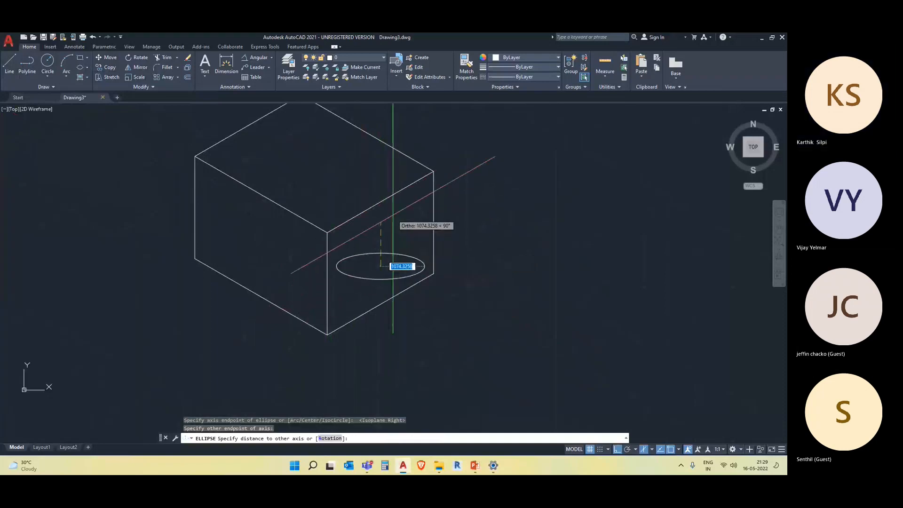
key("F5")
key("F5")
key("F5")
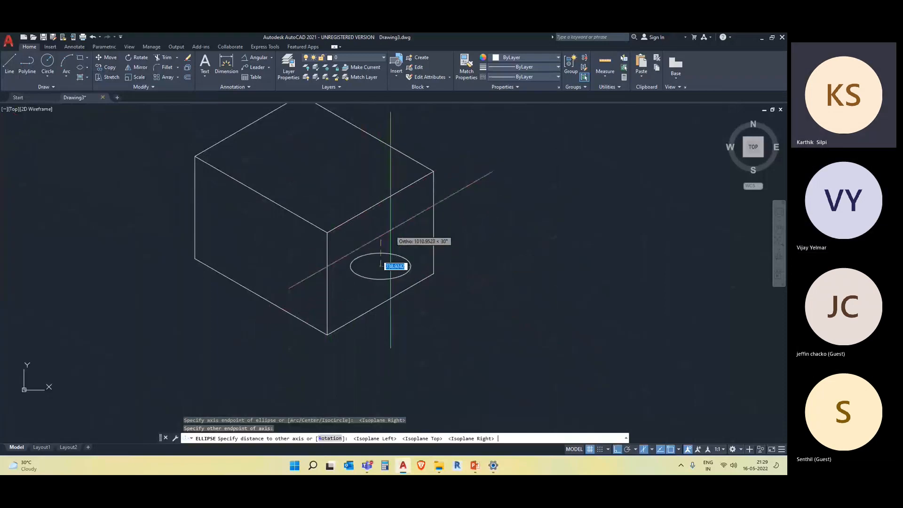
scroll(388, 247, "up", 2)
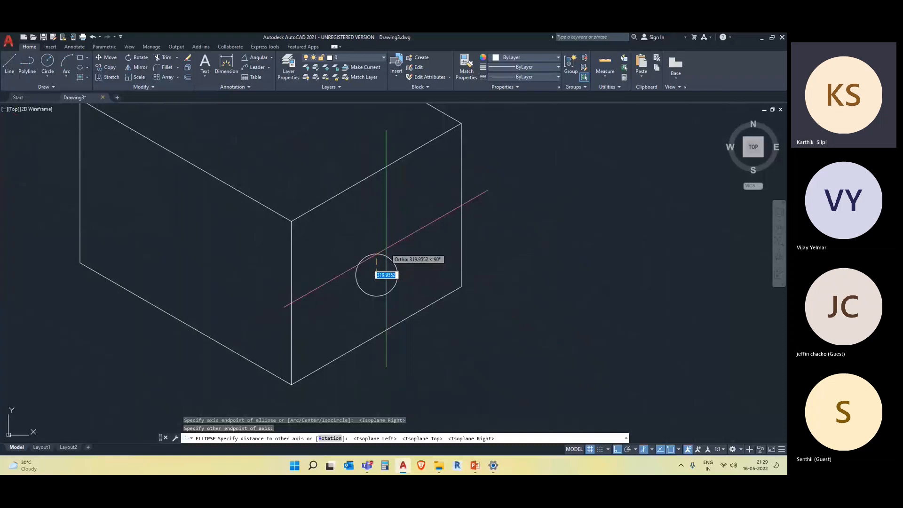
key("Return")
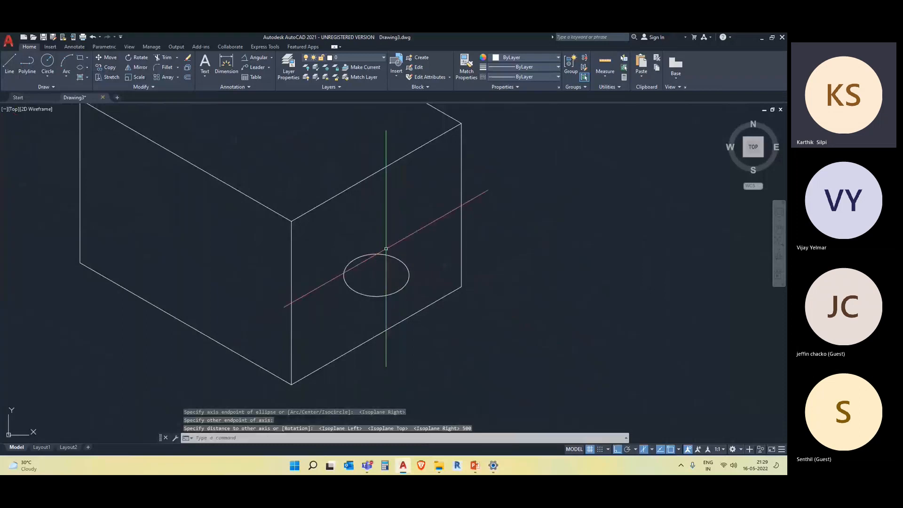
Delete the ellipse drawn with the freehand first axis
left_click(386, 248)
left_click(375, 270)
key("Delete")
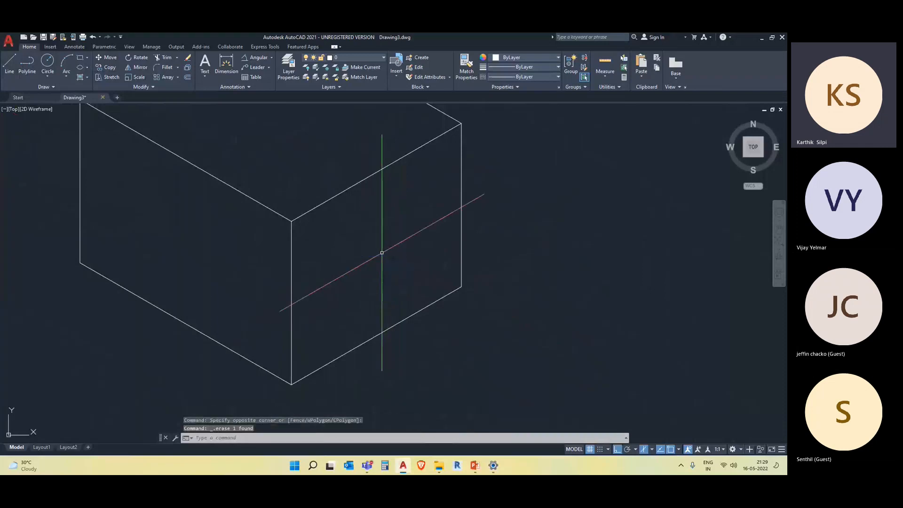
Draw an axis-end ellipse on the right face with a first axis of 500 and an other-axis distance of 500
left_click(87, 67)
left_click(99, 97)
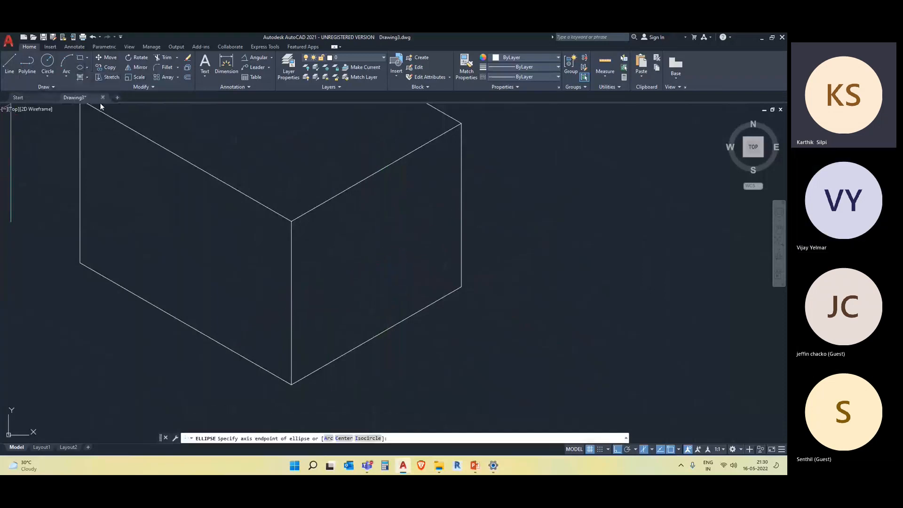
left_click(377, 254)
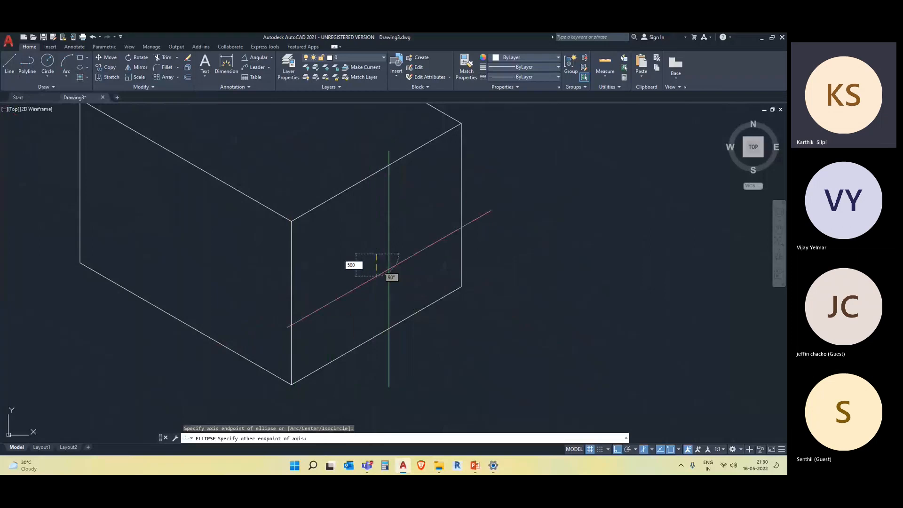
key("Return")
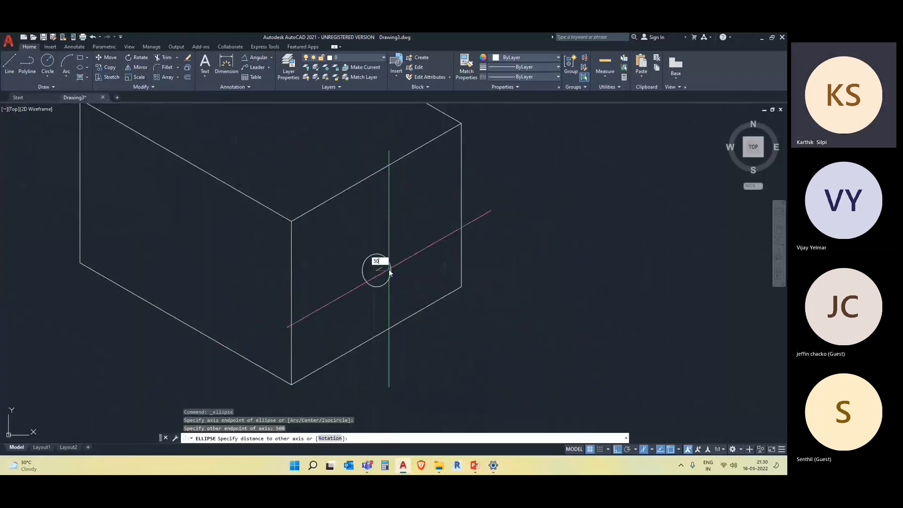
key("Return")
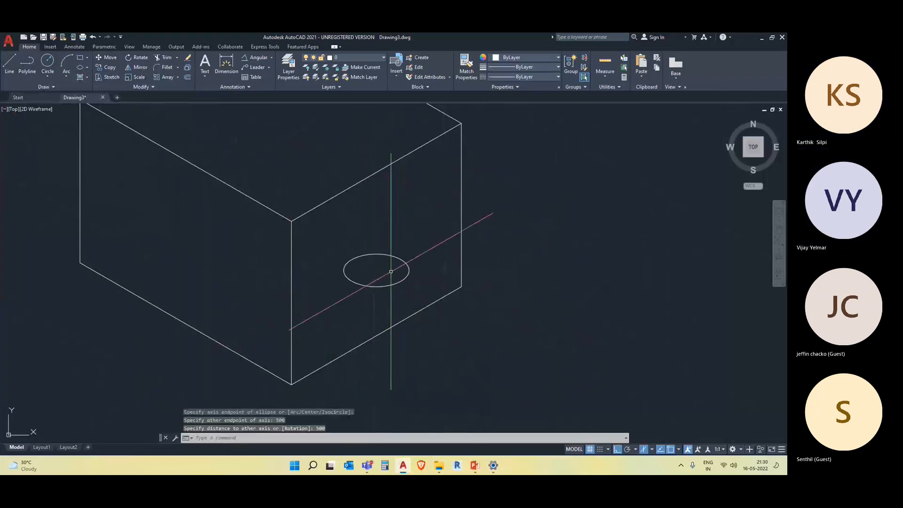
Stretch the ellipse's side quadrant inward to shorten its horizontal radius to about 436
left_click(400, 278)
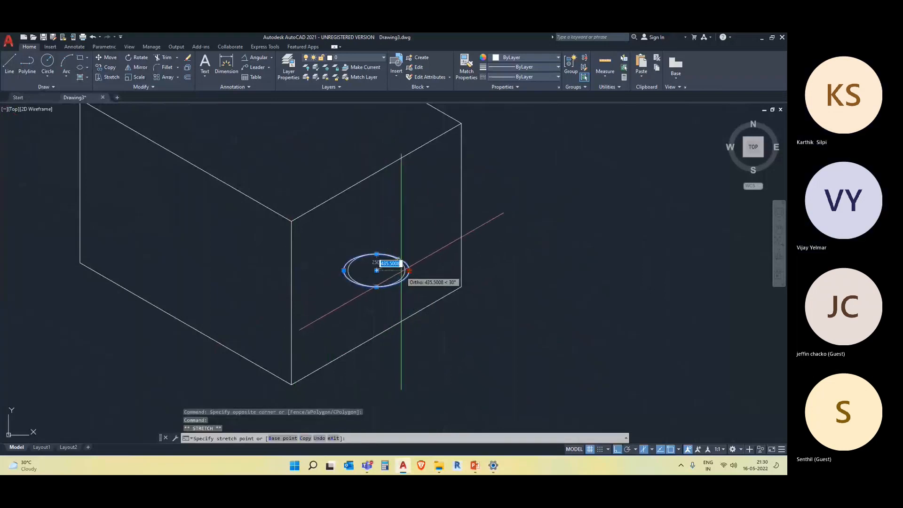
left_click(409, 271)
key("Escape")
key("Escape")
Delete the stretched ellipse from the box's right face
left_click(405, 292)
left_click(385, 257)
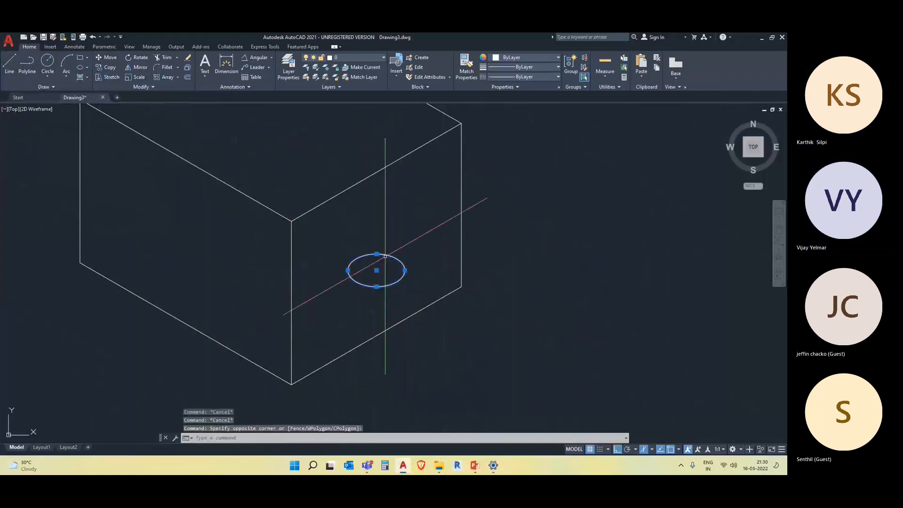
key("Delete")
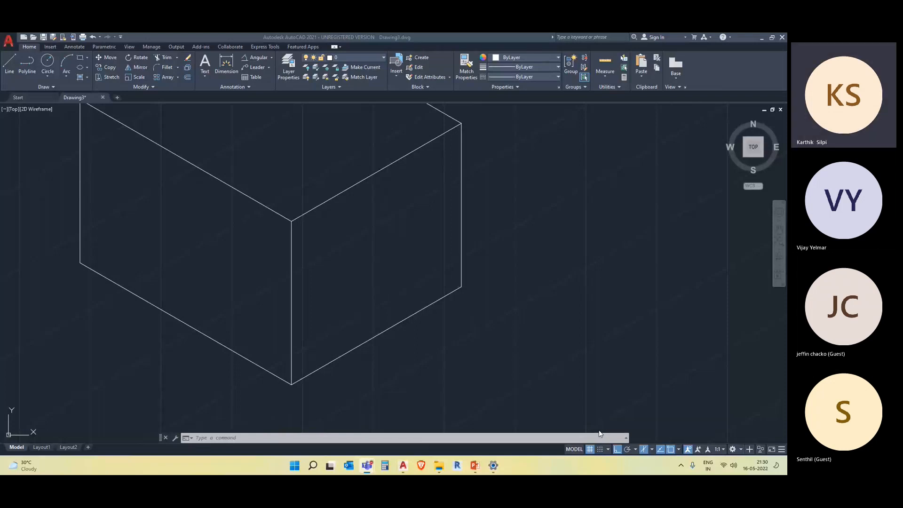
Draw a small axis-end ellipse on the box's right face with a vertical first axis about 334 long and an other-axis distance about 169
middle_click_drag(517, 254, 456, 231)
left_click(88, 67)
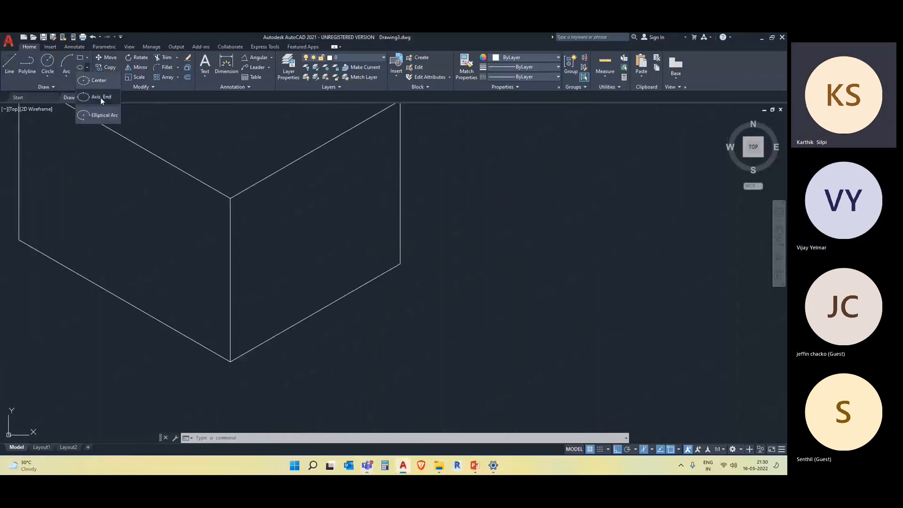
left_click(101, 97)
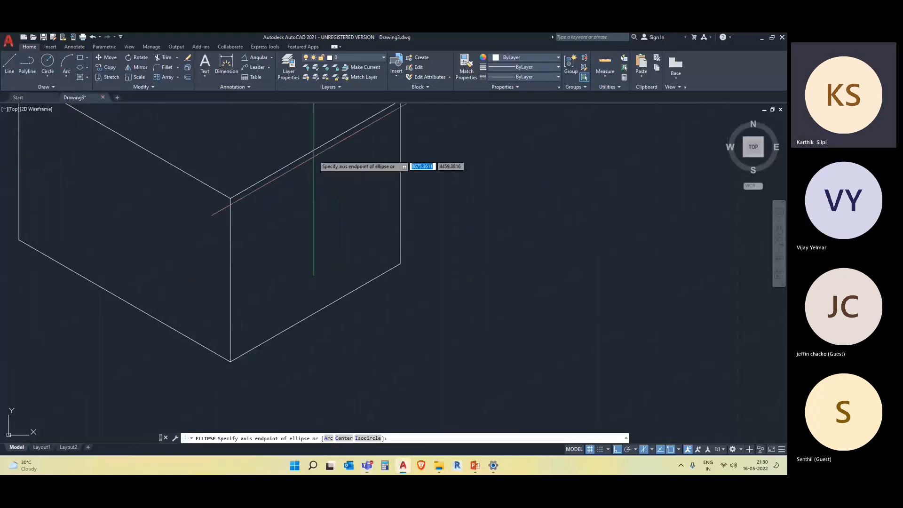
left_click(315, 231)
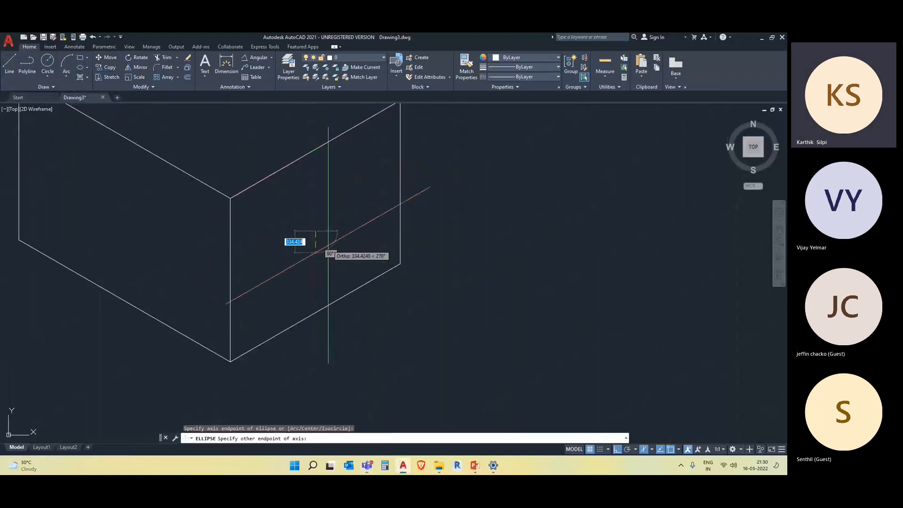
left_click(329, 246)
scroll(318, 229, "up", 2)
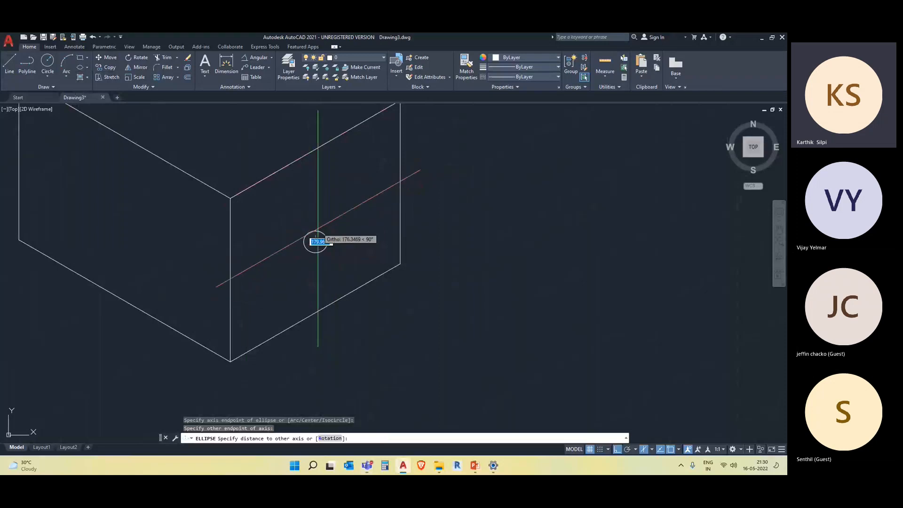
scroll(318, 228, "up", 2)
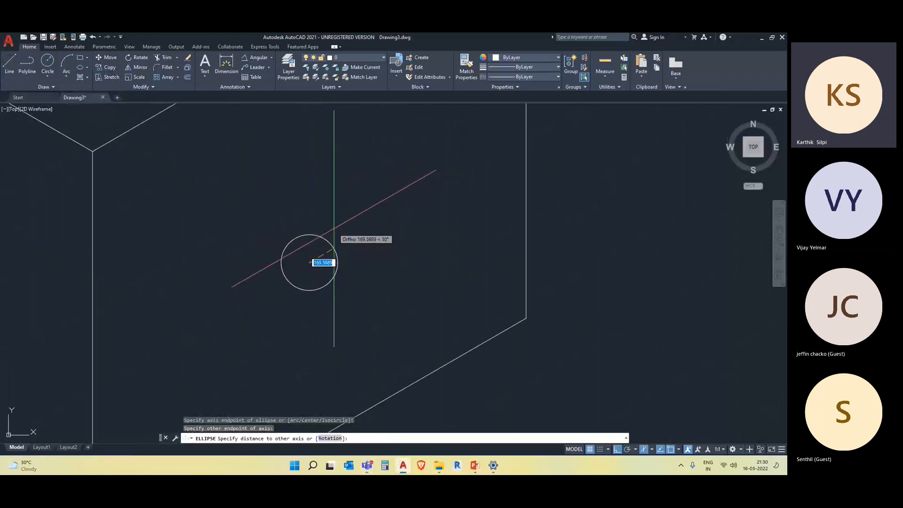
left_click(334, 229)
scroll(414, 296, "down", 4)
middle_click_drag(424, 330, 408, 308)
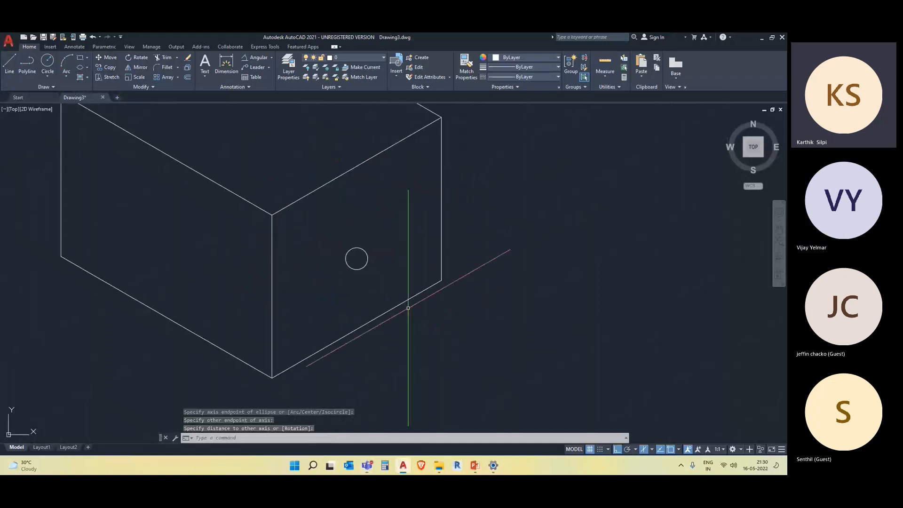
Copy the small ellipse about 660 units along the 330° direction, using the left isoplane
left_click(379, 292)
left_click(354, 243)
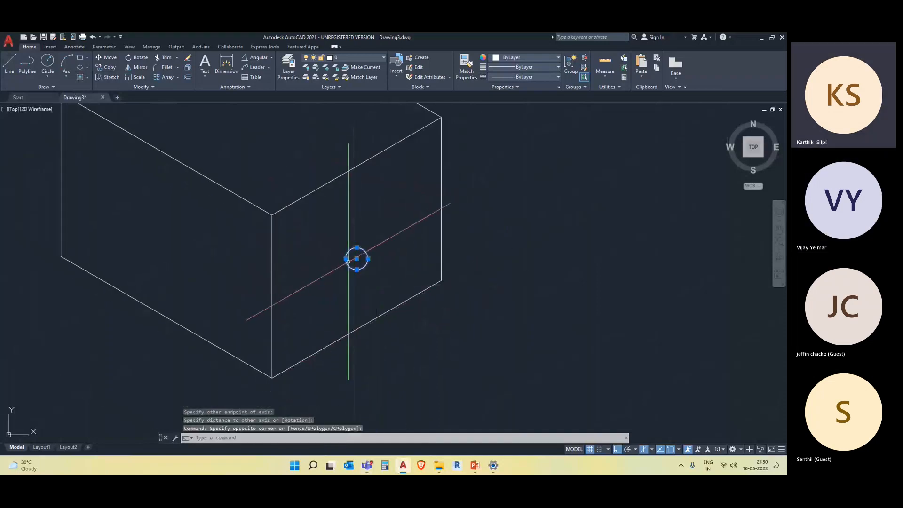
type("co")
key("Return")
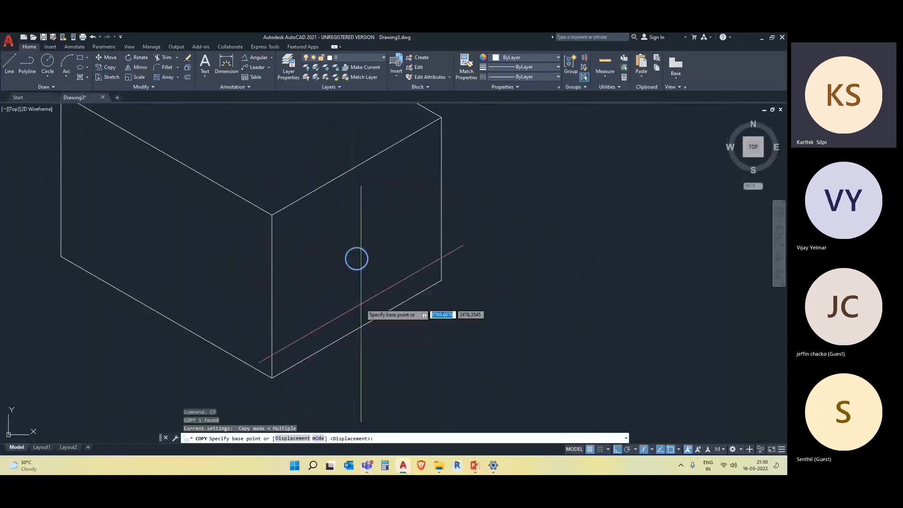
left_click(361, 262)
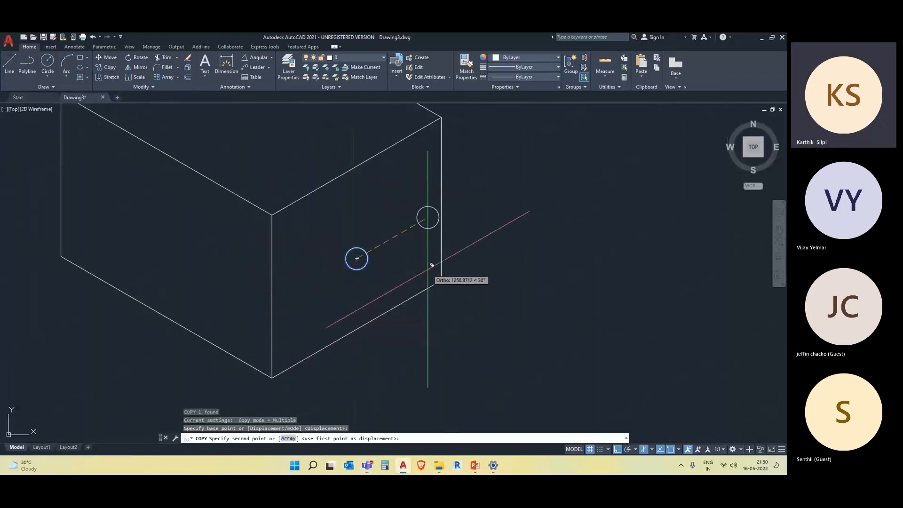
key("F8")
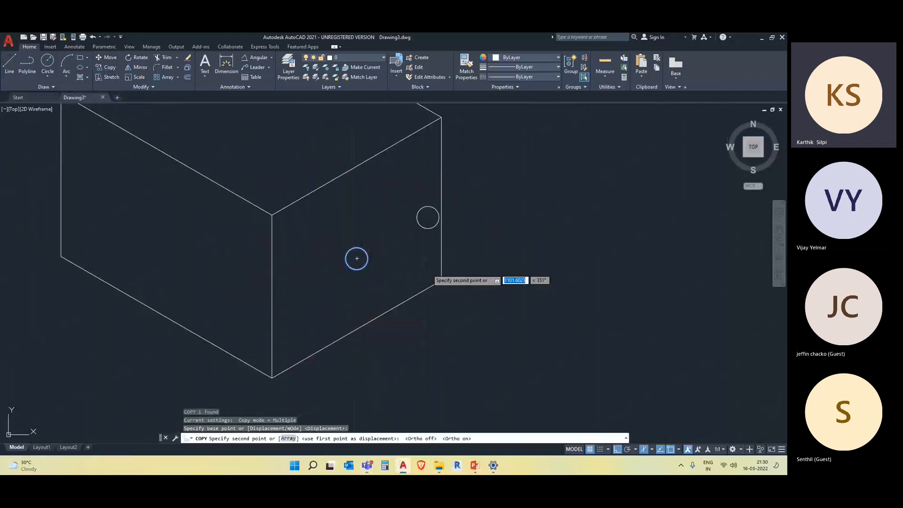
key("F5")
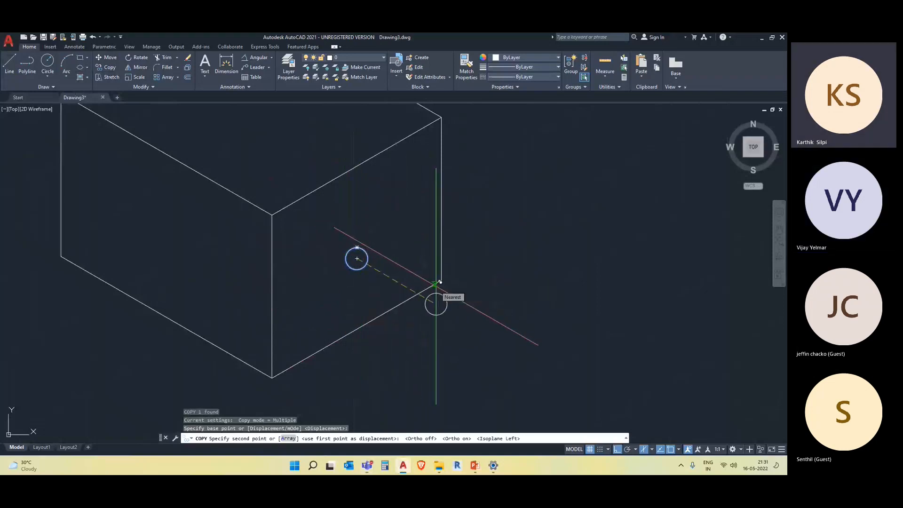
scroll(440, 282, "up", 4)
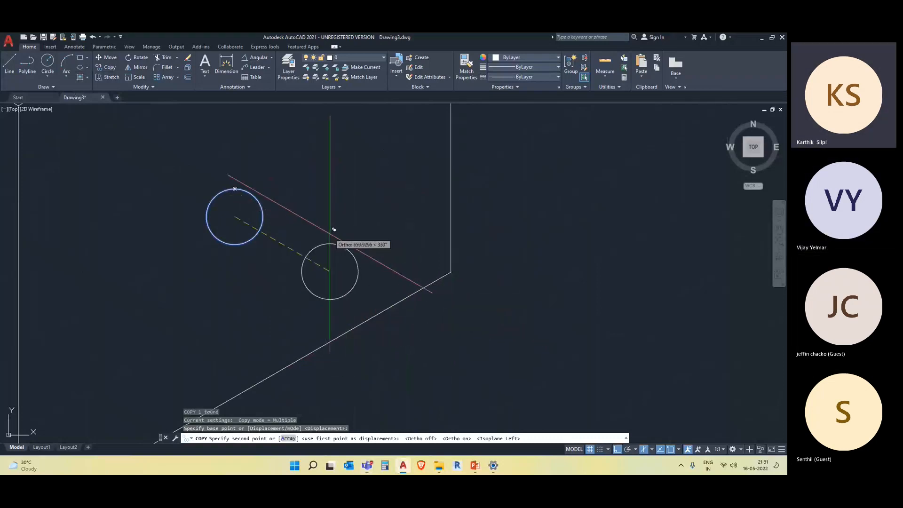
left_click(330, 234)
key("Escape")
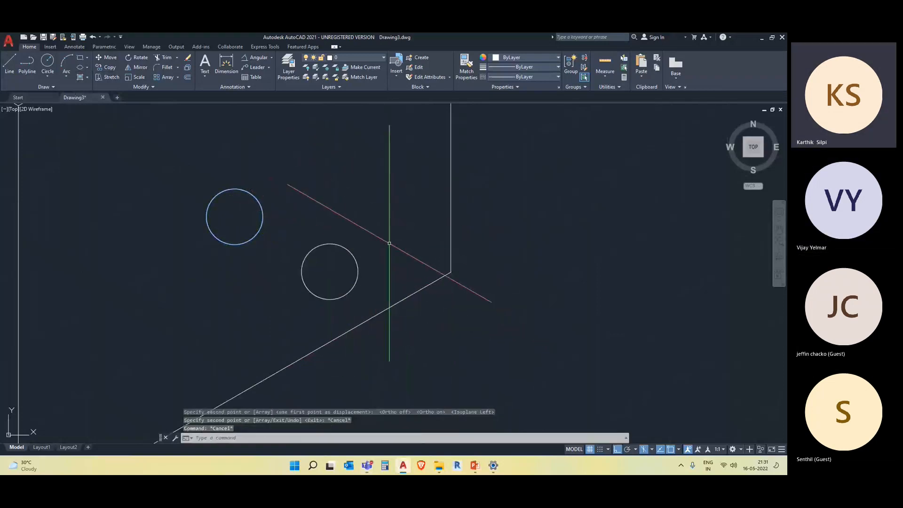
type("l")
key("Return")
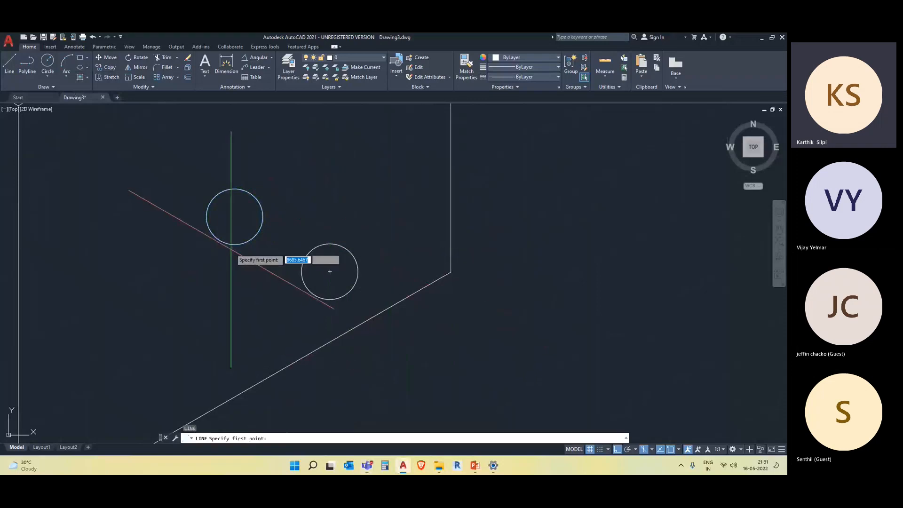
left_click(235, 244)
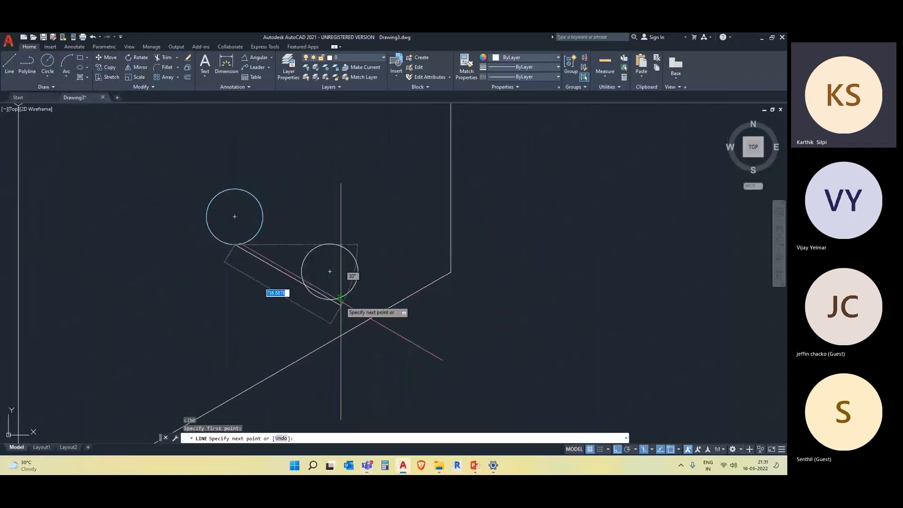
scroll(332, 300, "up", 2)
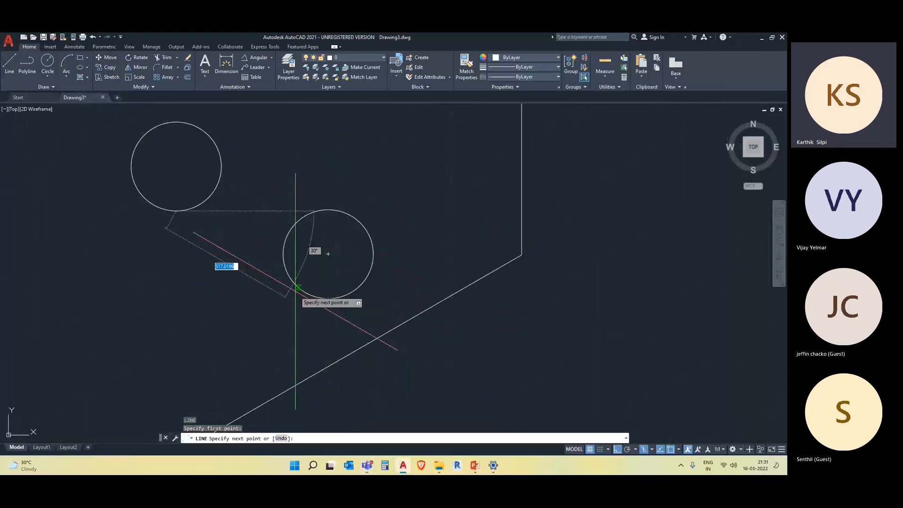
key("Escape")
Draw two parallel isometric lines joining the lower and upper sides of the two ellipses
key("Return")
left_click(294, 283)
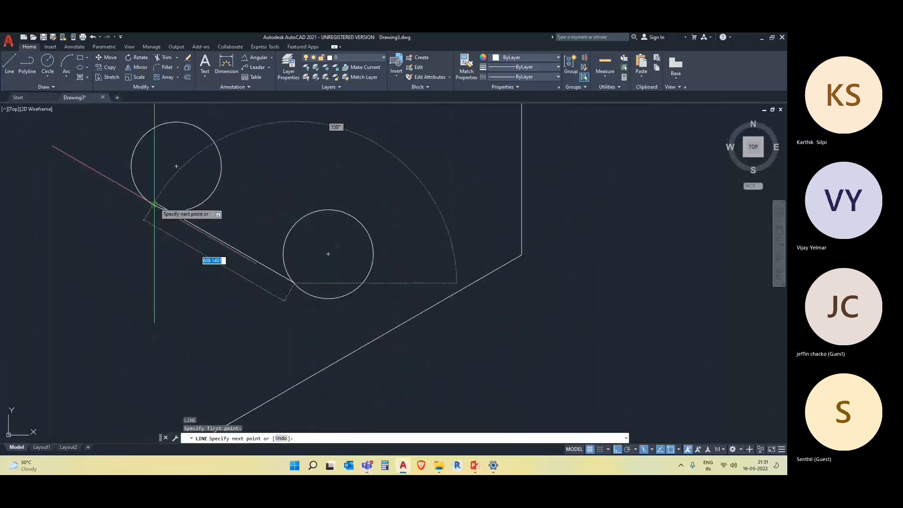
left_click(164, 208)
key("Escape")
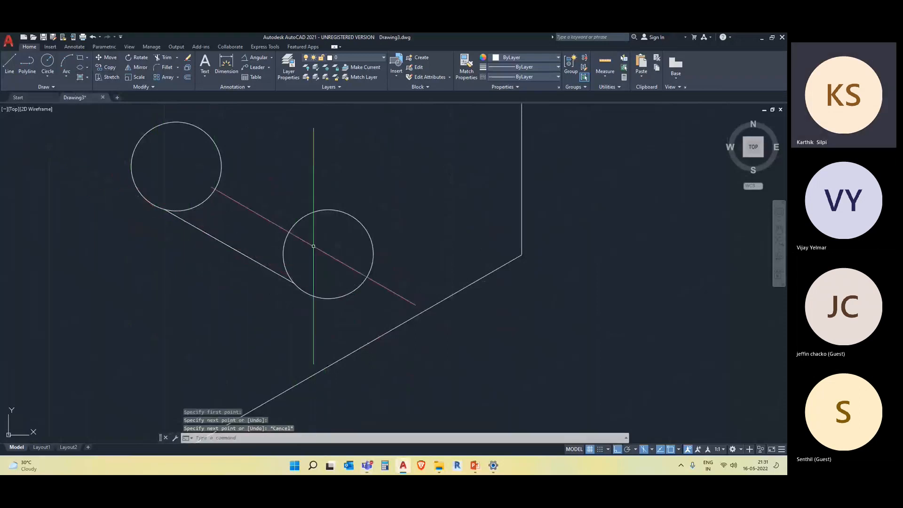
key("Return")
left_click(212, 136)
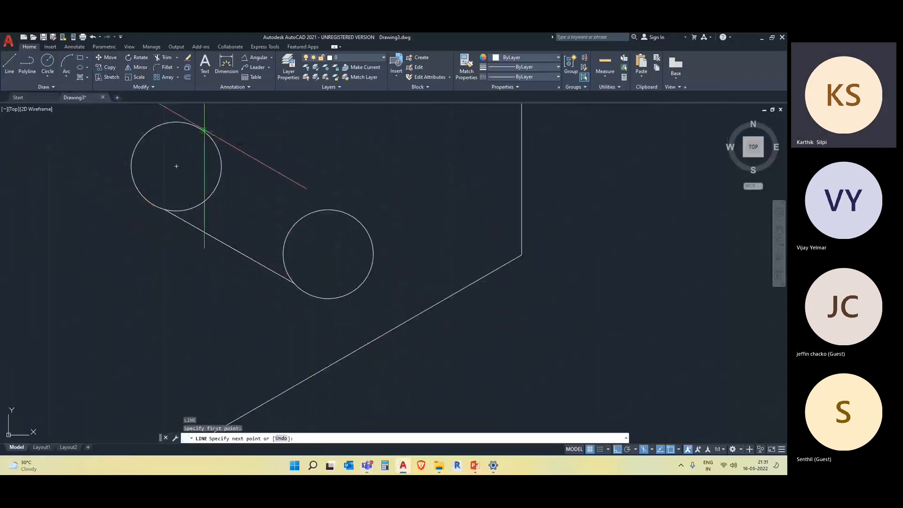
left_click(332, 210)
key("Escape")
key("Escape")
scroll(409, 273, "down", 4)
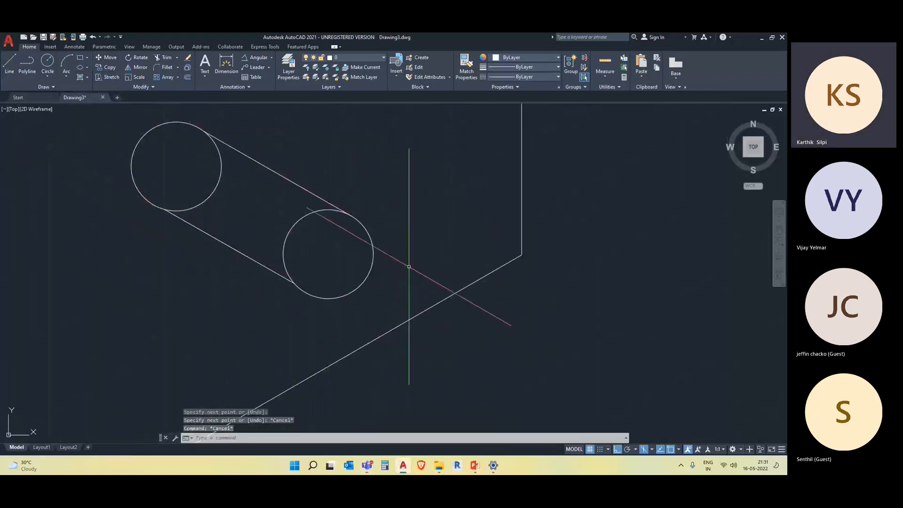
Trim away the inner arcs of both ellipses between the connecting lines
middle_click_drag(351, 362, 416, 369)
key("Escape")
key("Escape")
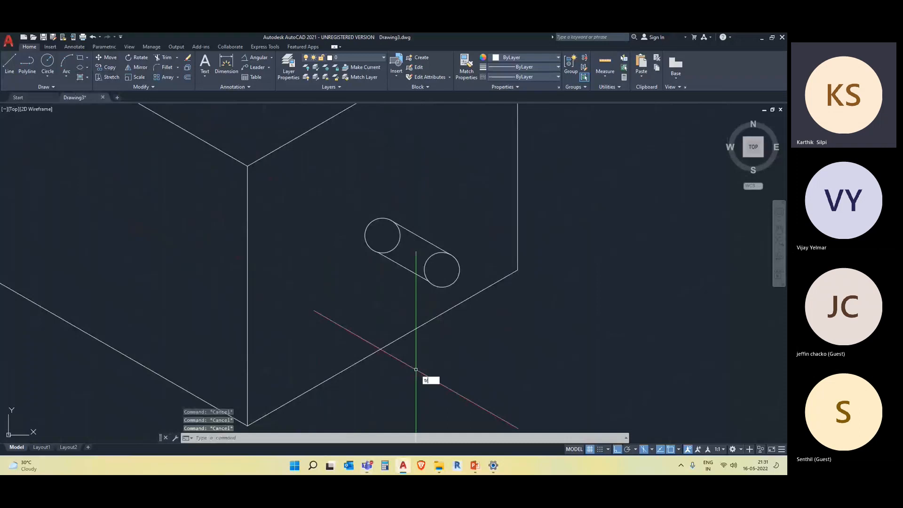
type("tr")
key("Return")
left_click(398, 246)
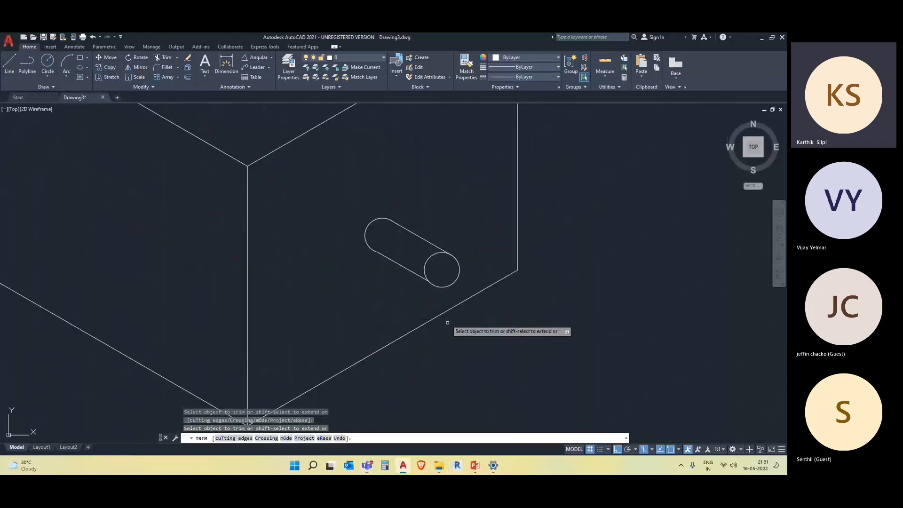
left_click(429, 259)
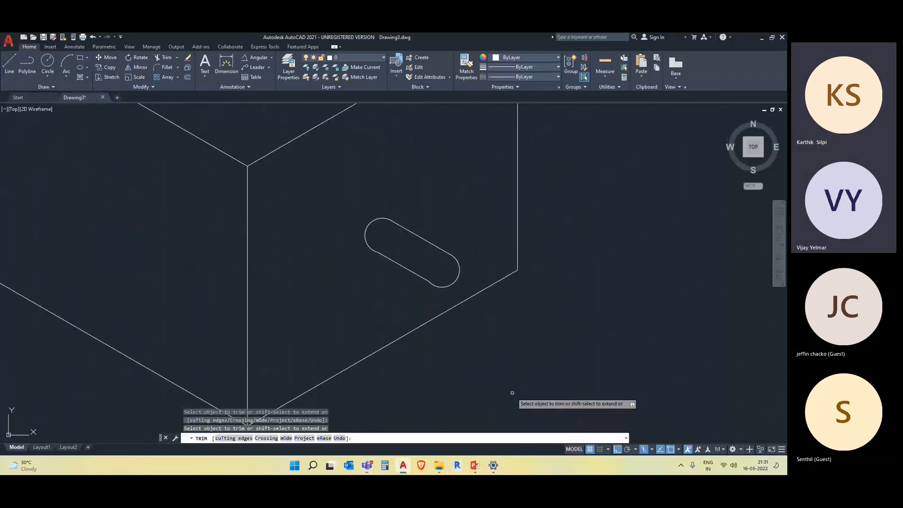
Undo the last trim on the front ellipse and leave the Trim command
key("ctrl+z")
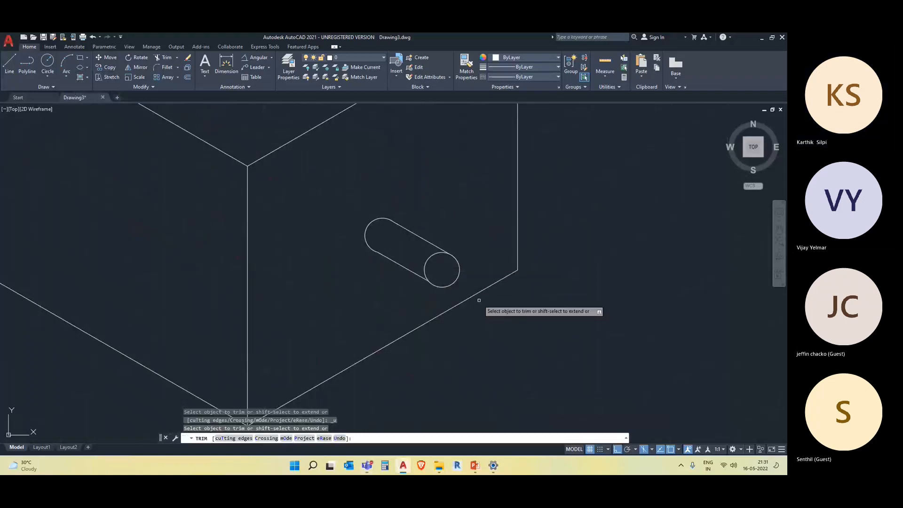
key("Escape")
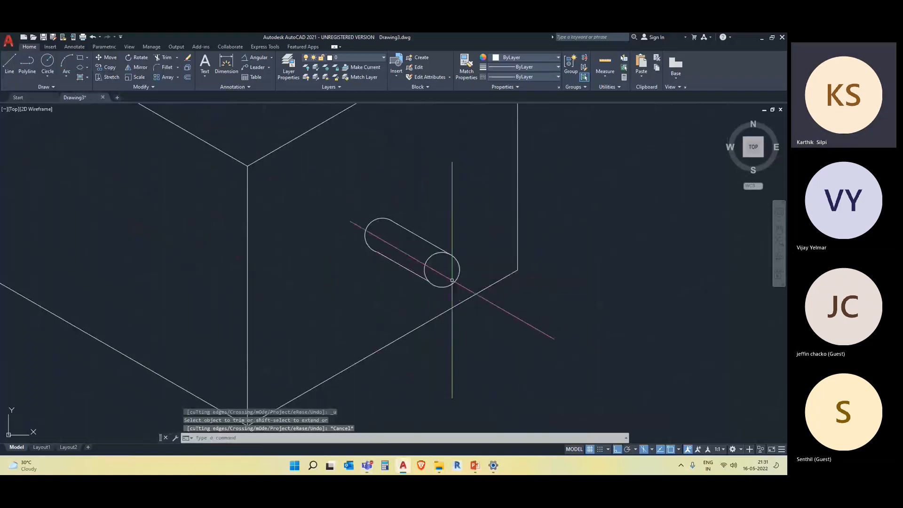
left_click(459, 275)
left_click(456, 272)
key("Escape")
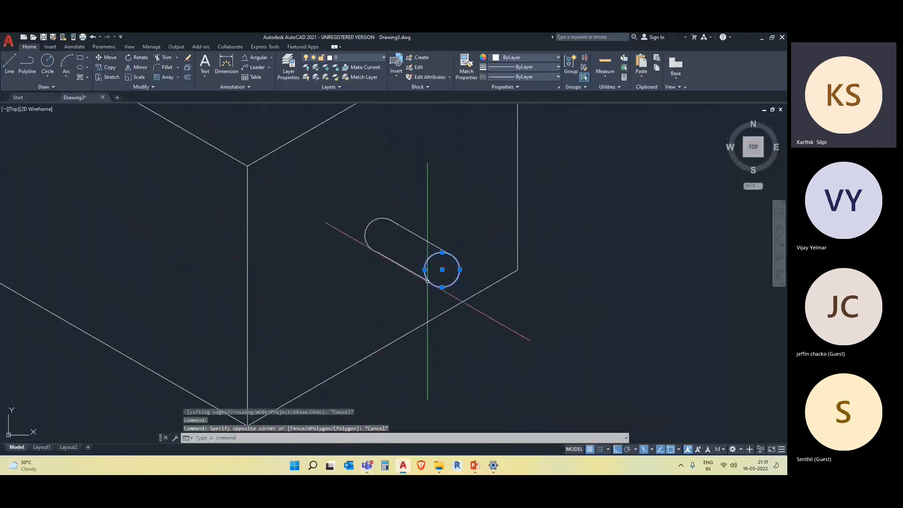
key("Escape")
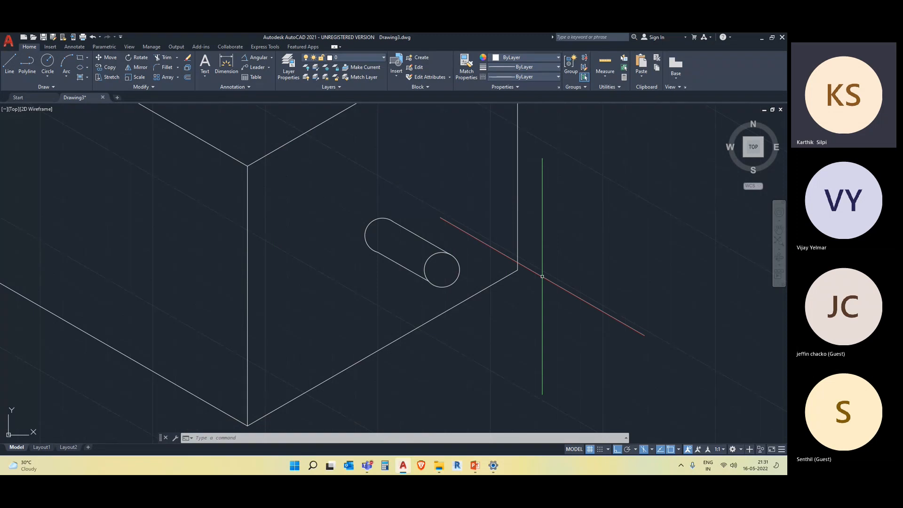
Delete the cylinder shape, including both ellipses and their connecting lines, from the box's right face
scroll(543, 276, "down", 4)
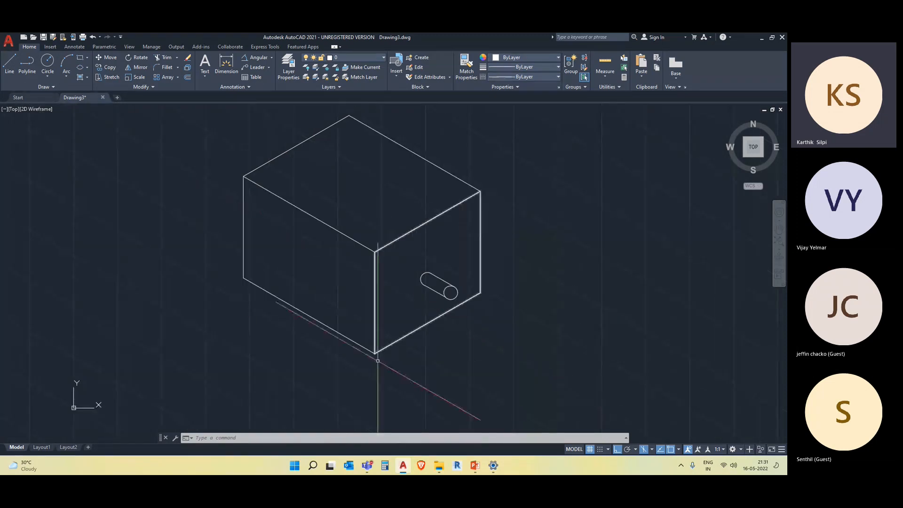
scroll(423, 278, "up", 5)
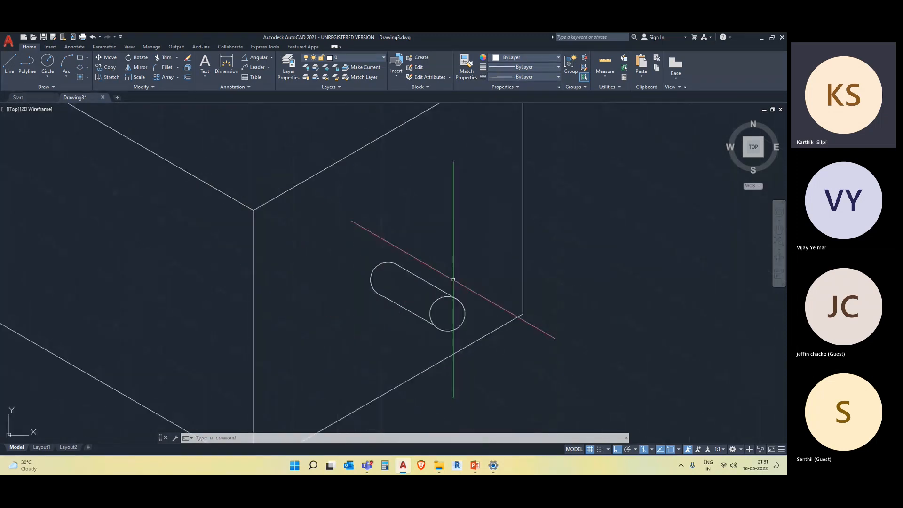
scroll(462, 349, "down", 5)
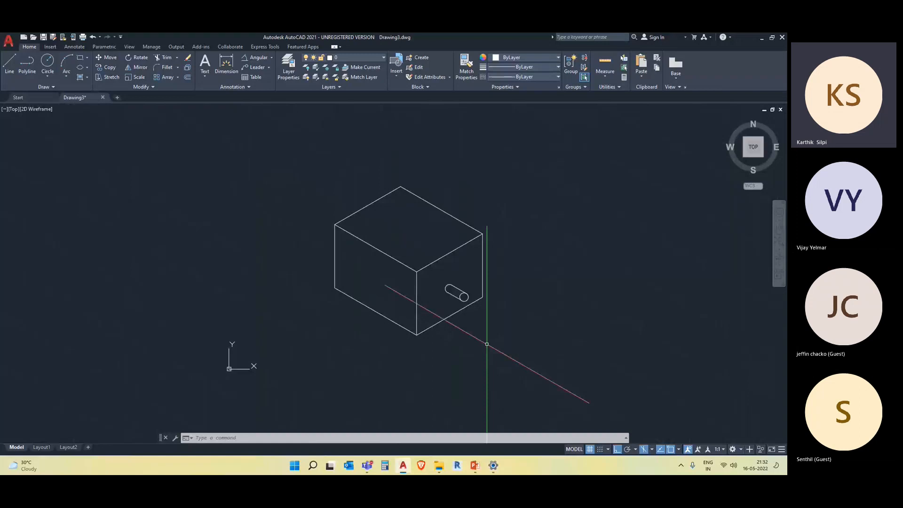
scroll(447, 288, "up", 4)
left_click(504, 322)
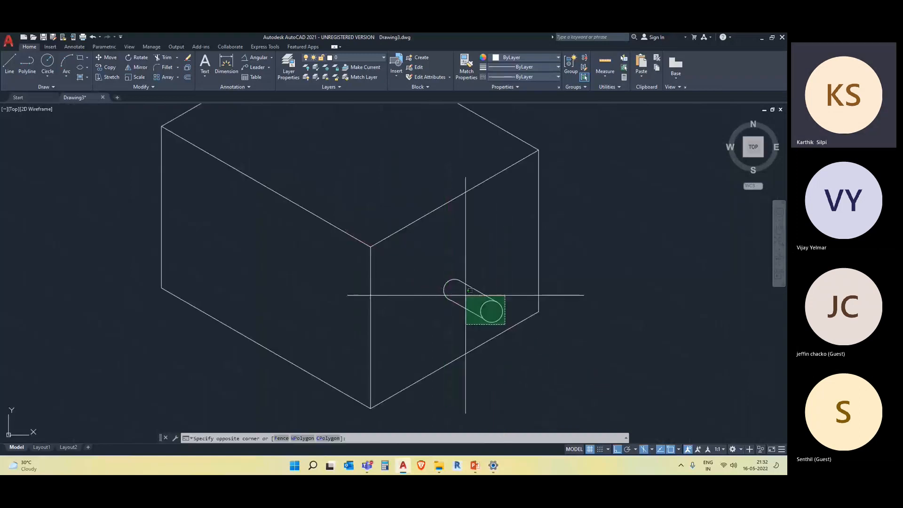
left_click(440, 270)
key("Delete")
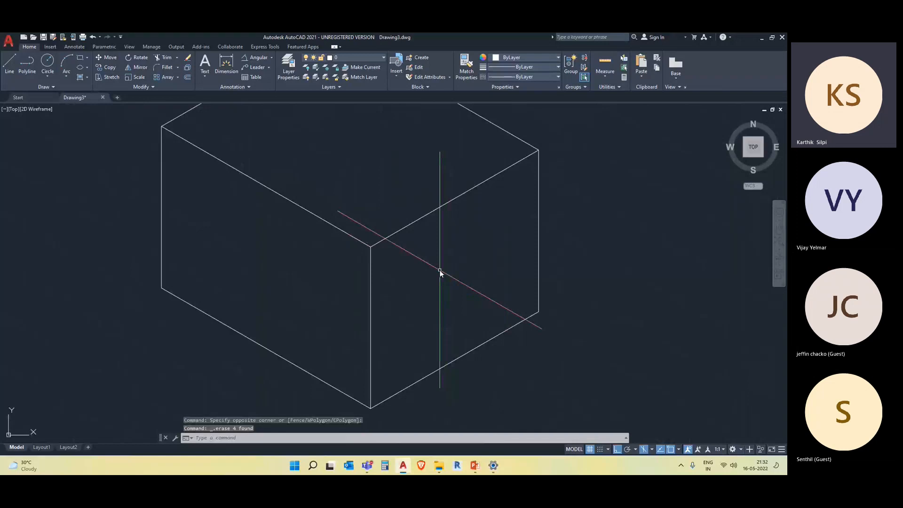
Add an aligned dimension to the outer vertical edge of the box's left face, placing it outside the box
scroll(422, 270, "down", 5)
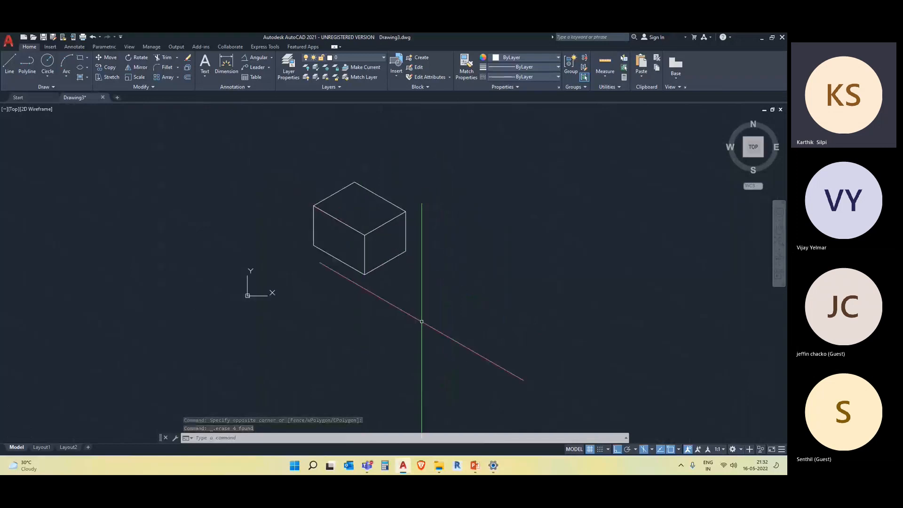
middle_click_drag(401, 270, 388, 299)
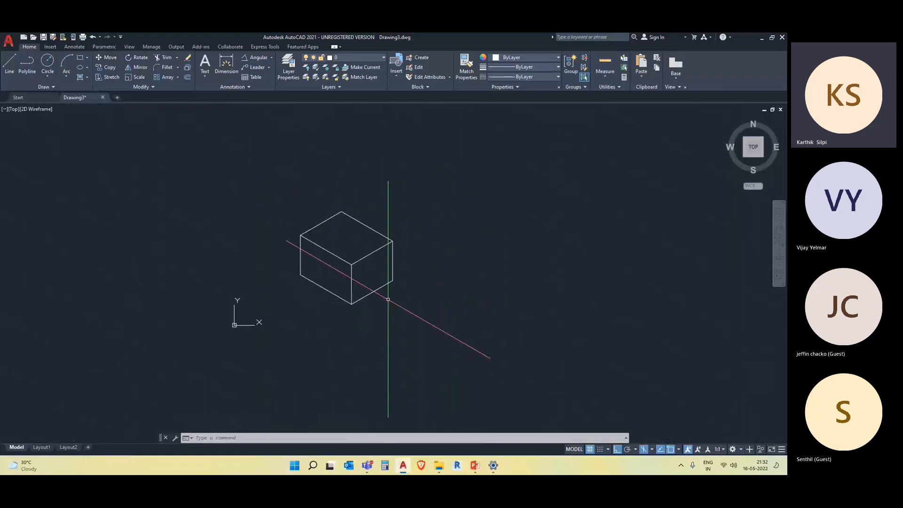
left_click(76, 48)
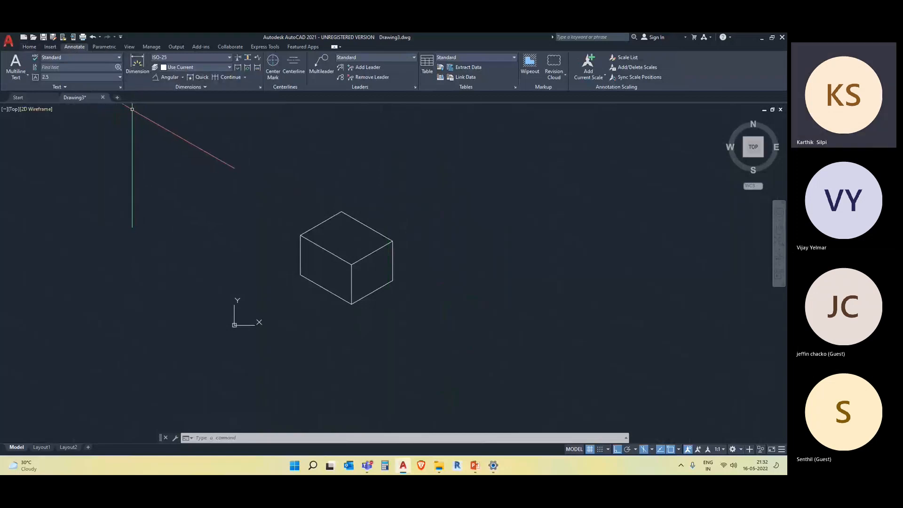
left_click(183, 76)
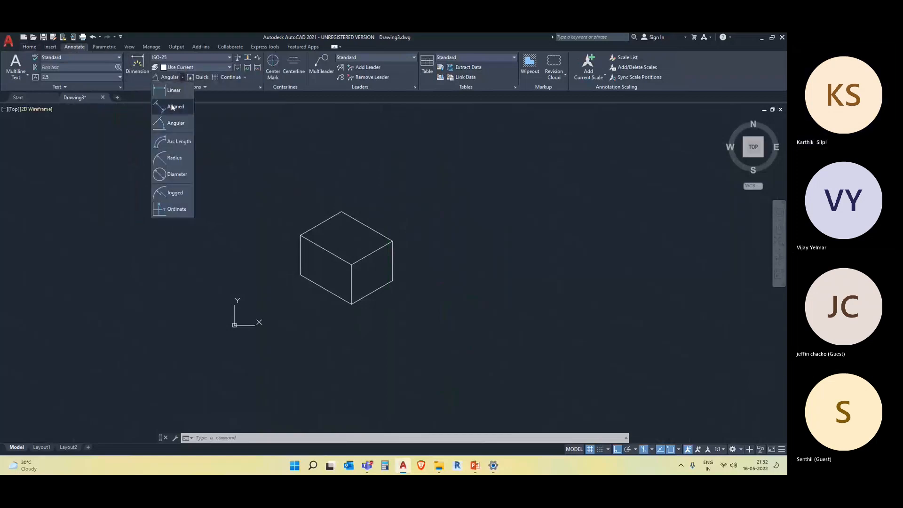
left_click(172, 108)
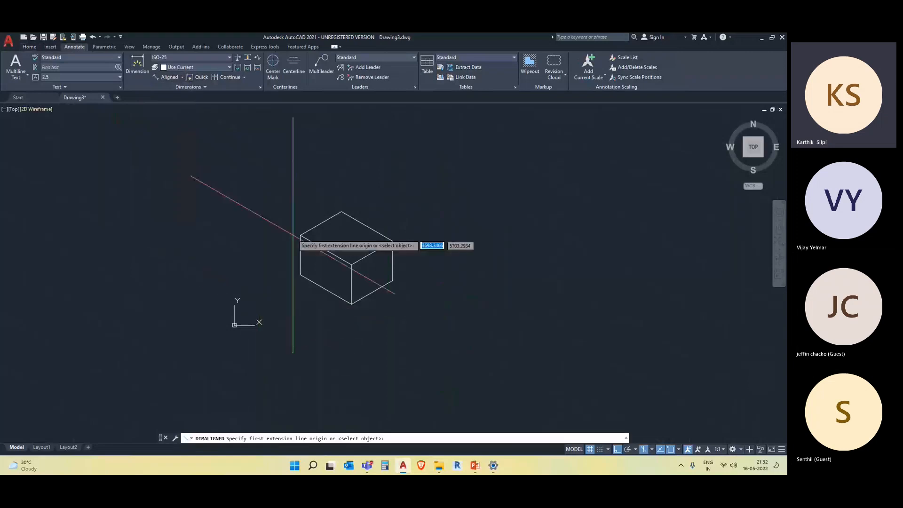
left_click(300, 235)
left_click(301, 275)
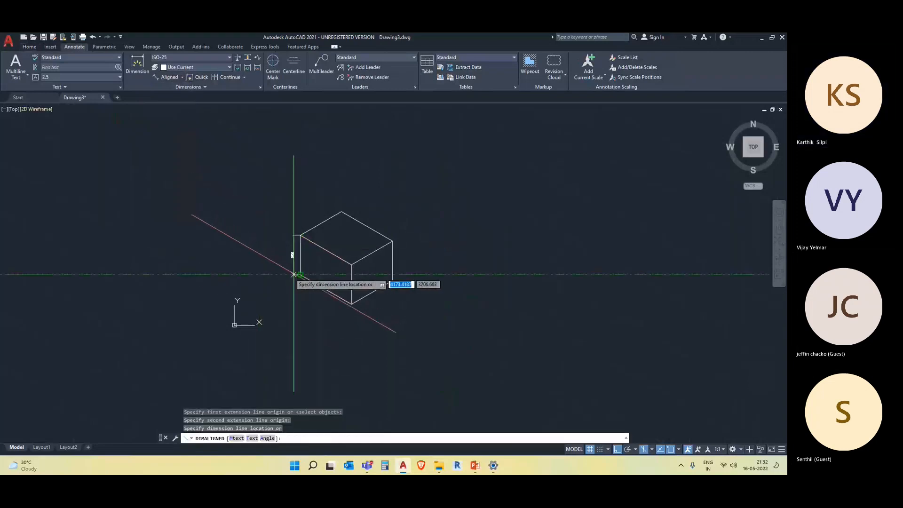
left_click(281, 269)
Add an aligned dimension to the bottom edge of the box's left face, placing it below the edge
key("Return")
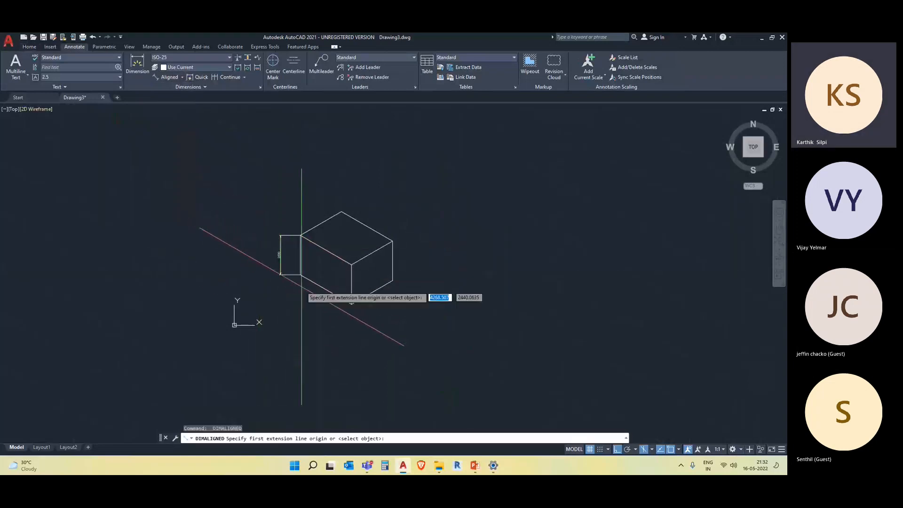
left_click(300, 275)
left_click(351, 303)
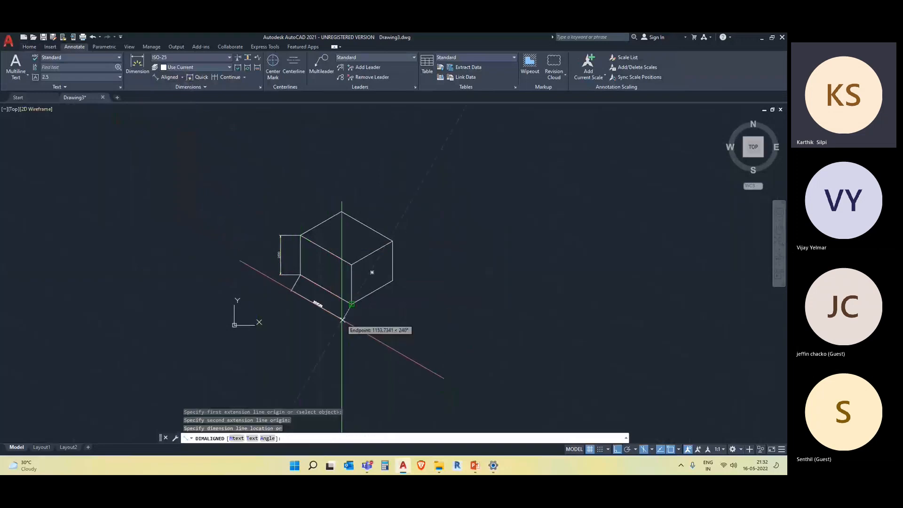
left_click(332, 314)
key("Escape")
scroll(283, 329, "up", 4)
scroll(292, 212, "down", 2)
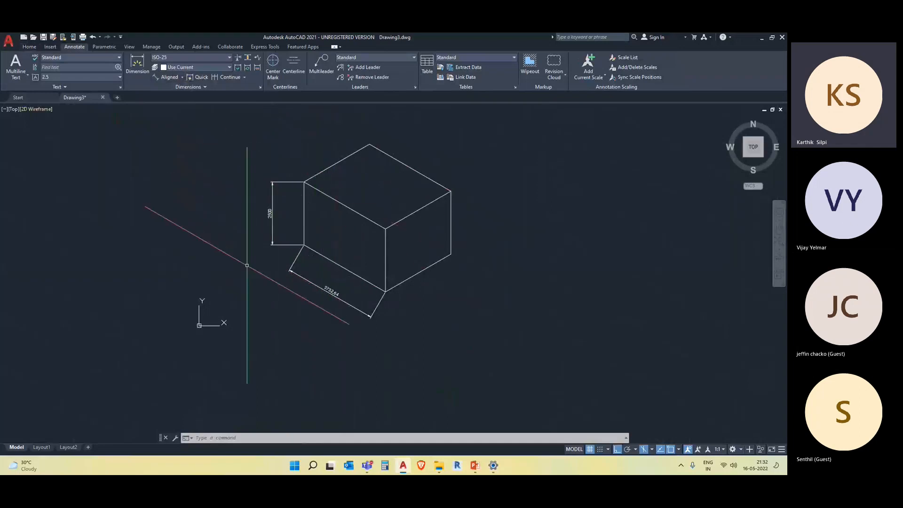
middle_click_drag(208, 288, 204, 313)
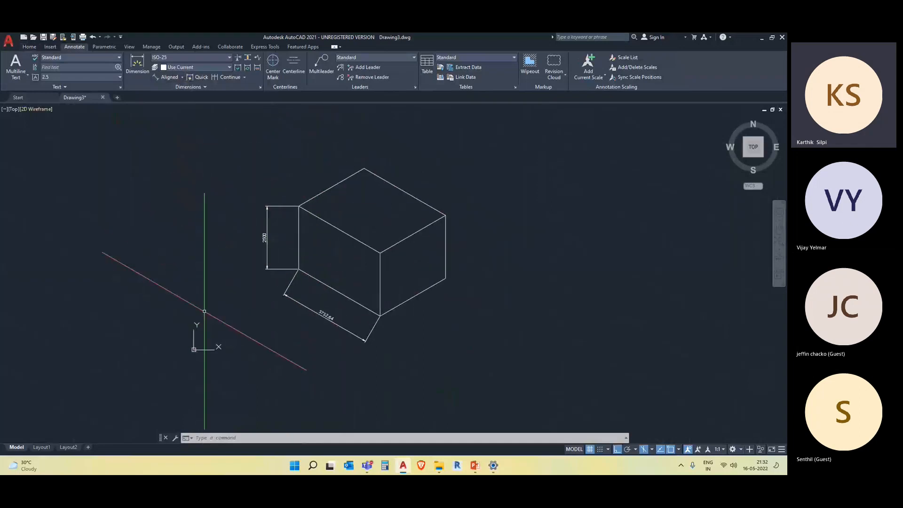
key("Escape")
key("Escape")
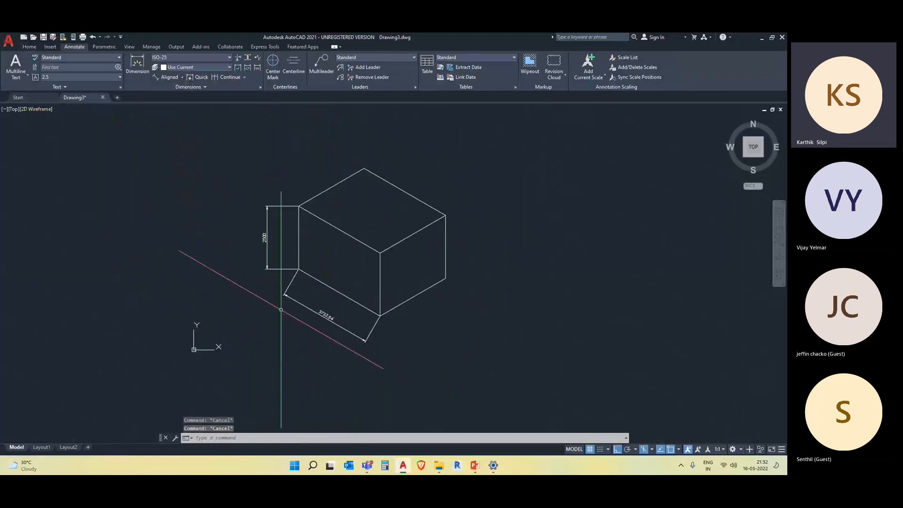
Oblique the vertical edge's dimension with DIMEDIT, taking the angle from the endpoints of the box's upper-left top edge
scroll(229, 225, "up", 2)
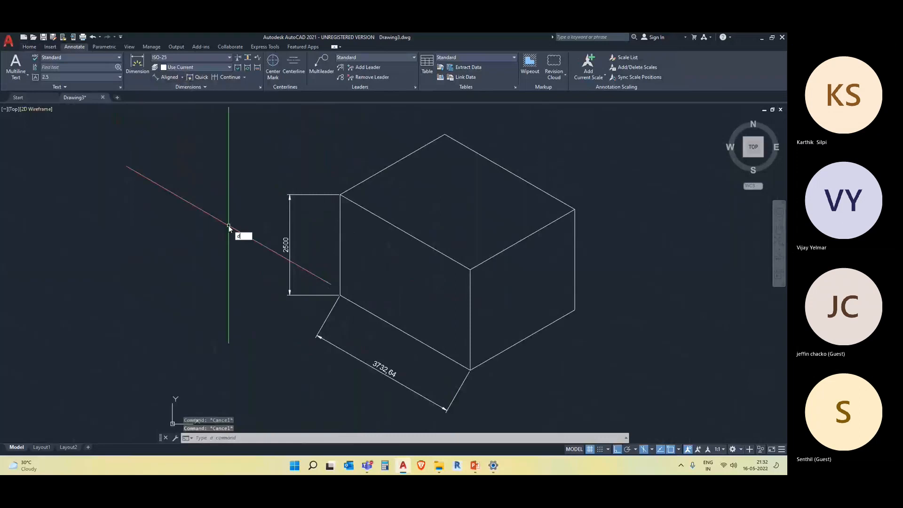
type("me")
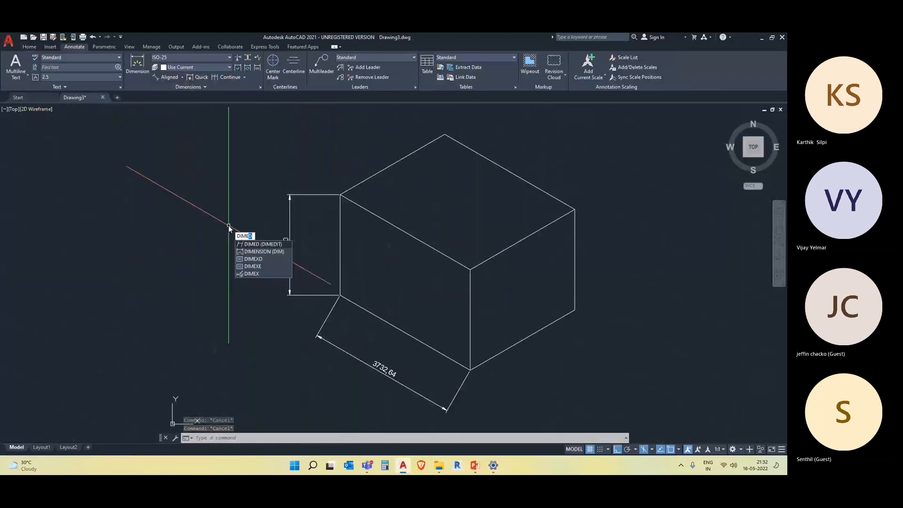
left_click(273, 245)
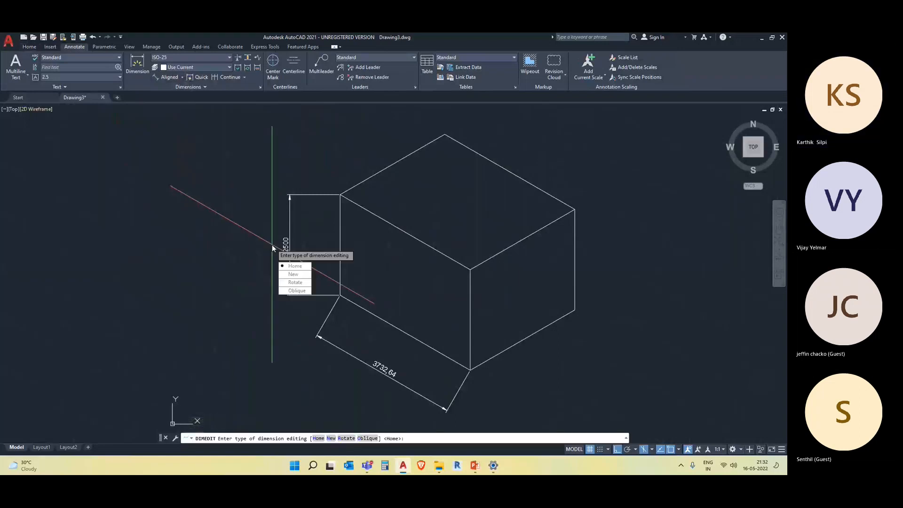
left_click(297, 291)
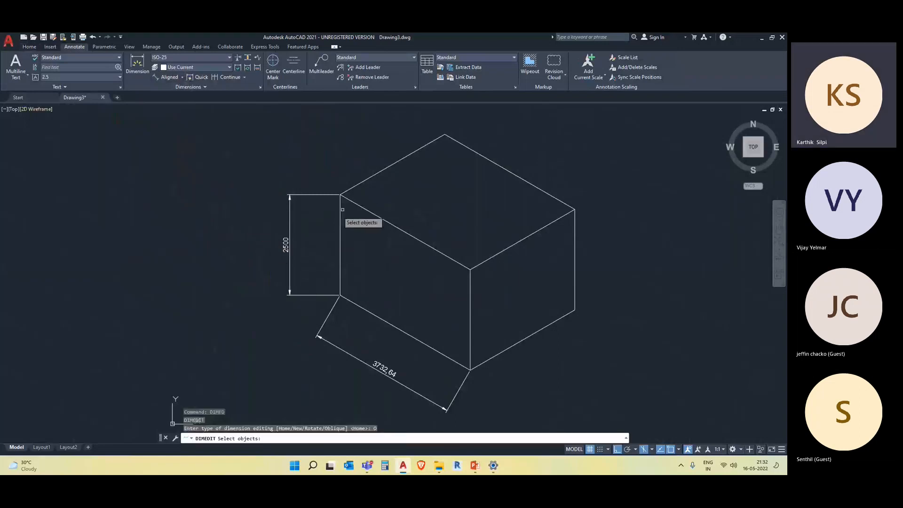
left_click(289, 245)
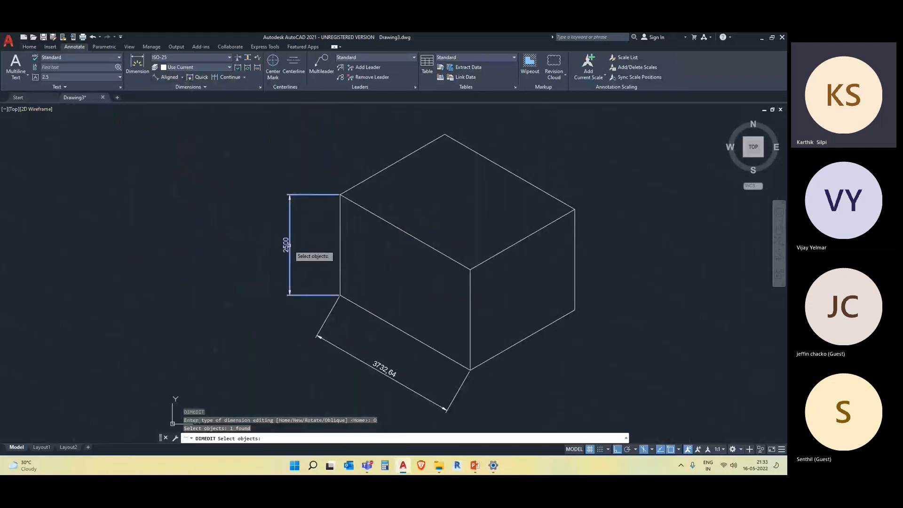
key("Return")
left_click(340, 194)
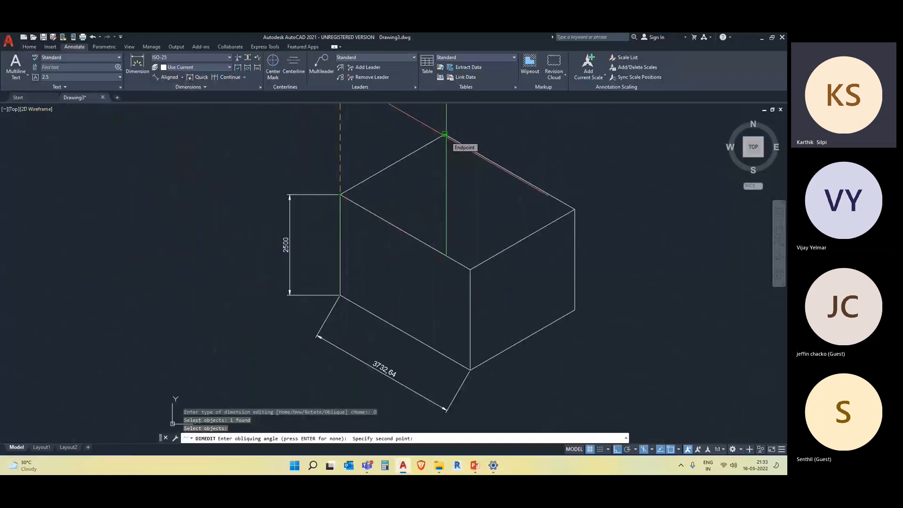
left_click(445, 134)
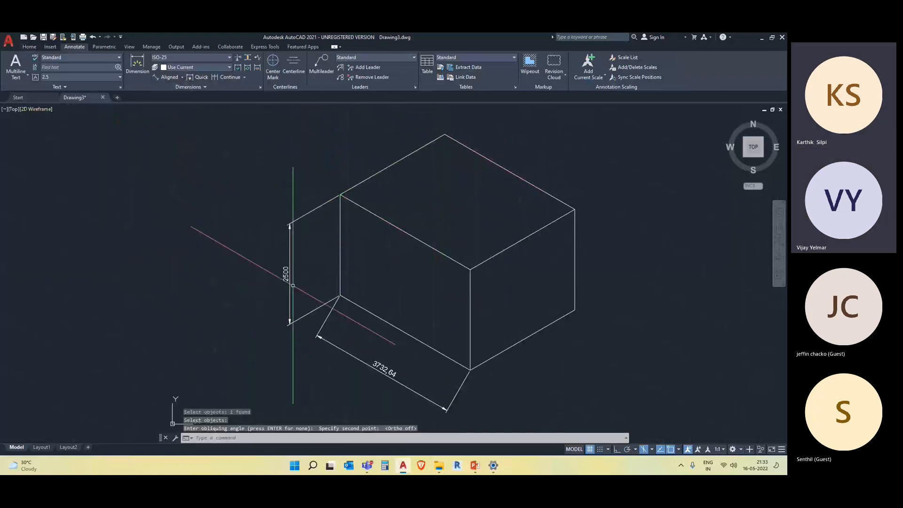
middle_click_drag(388, 263, 361, 219)
key("Escape")
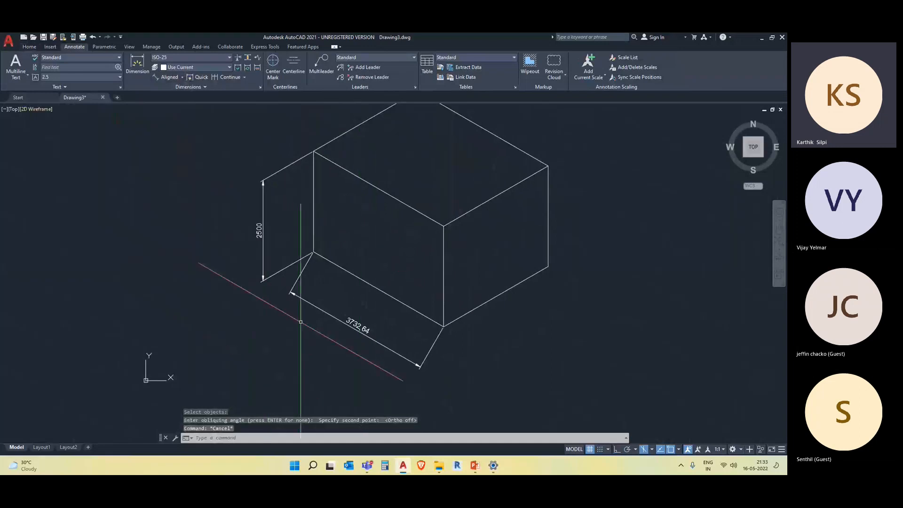
left_click(381, 367)
left_click(348, 309)
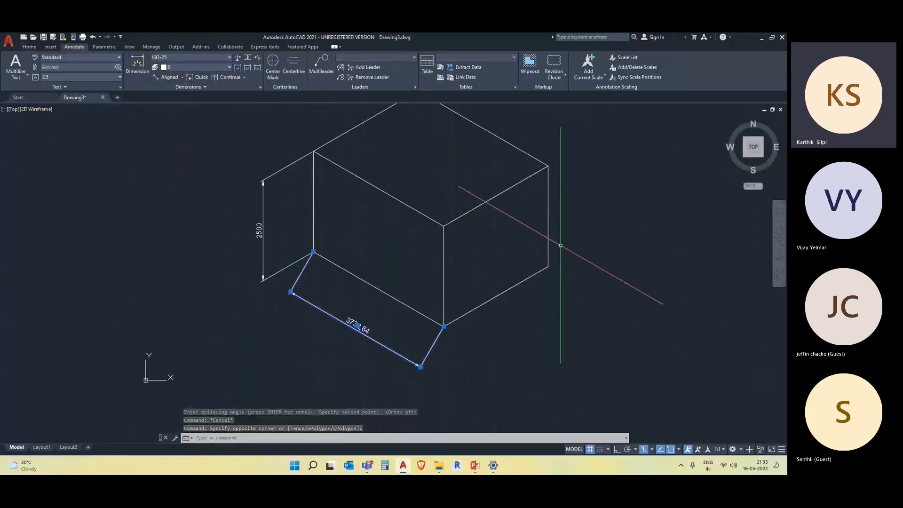
key("Escape")
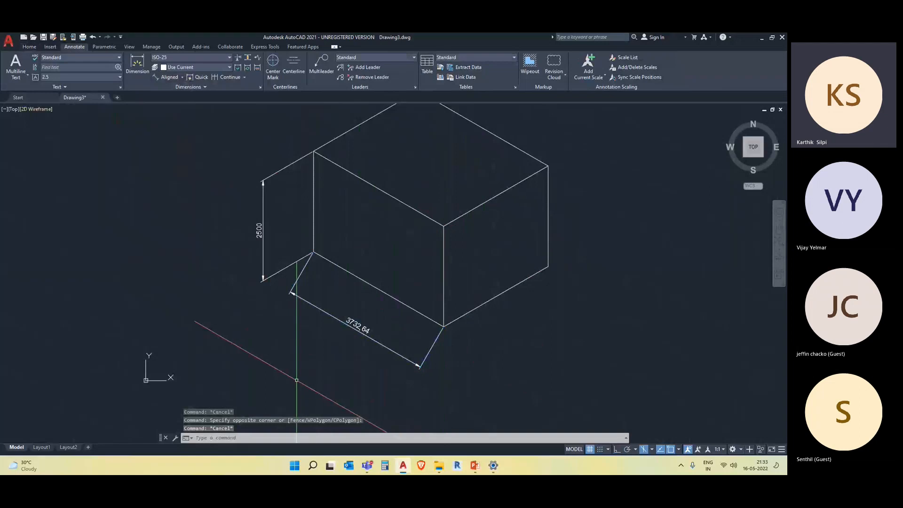
Oblique the bottom edge's dimension with DIMEDIT, taking the angle from the endpoints of the right face's bottom edge
type("dimed")
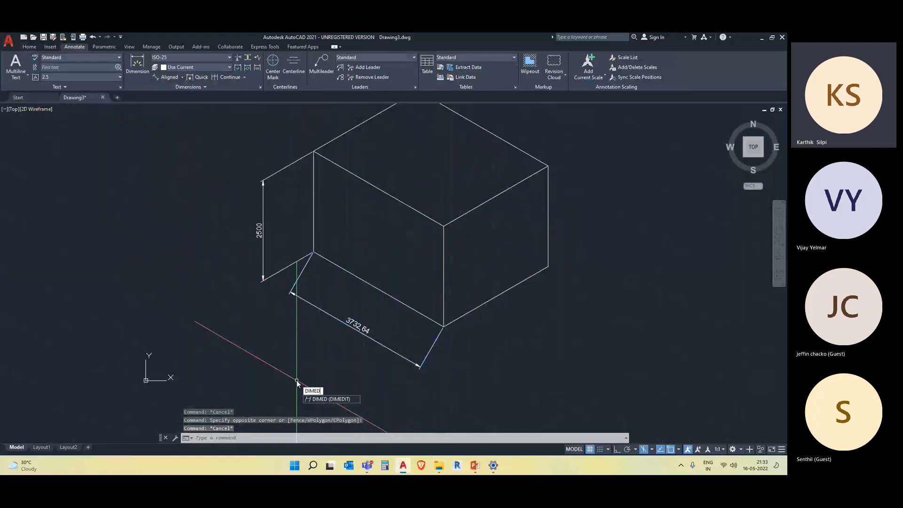
left_click(328, 399)
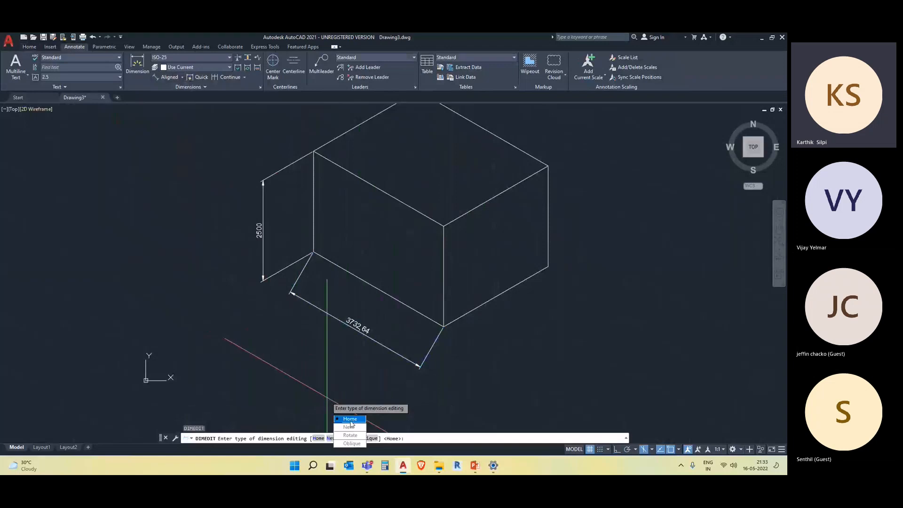
left_click(357, 443)
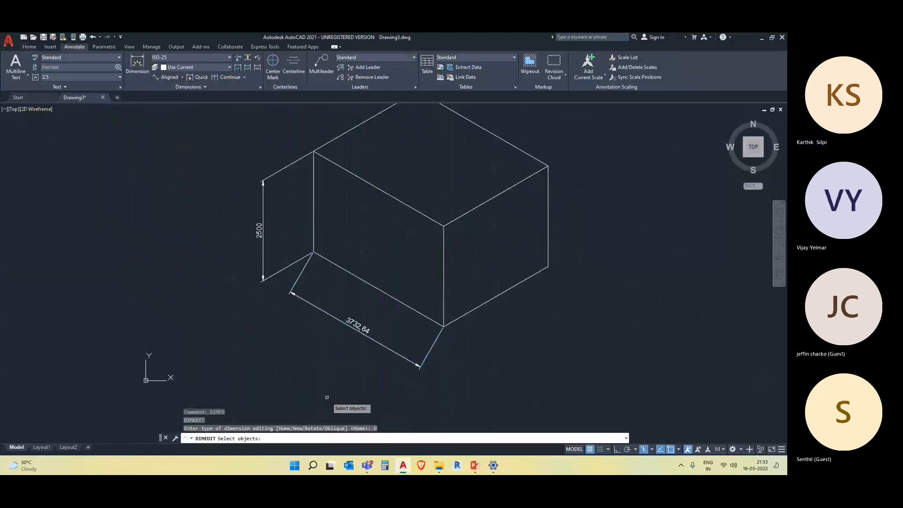
left_click(305, 300)
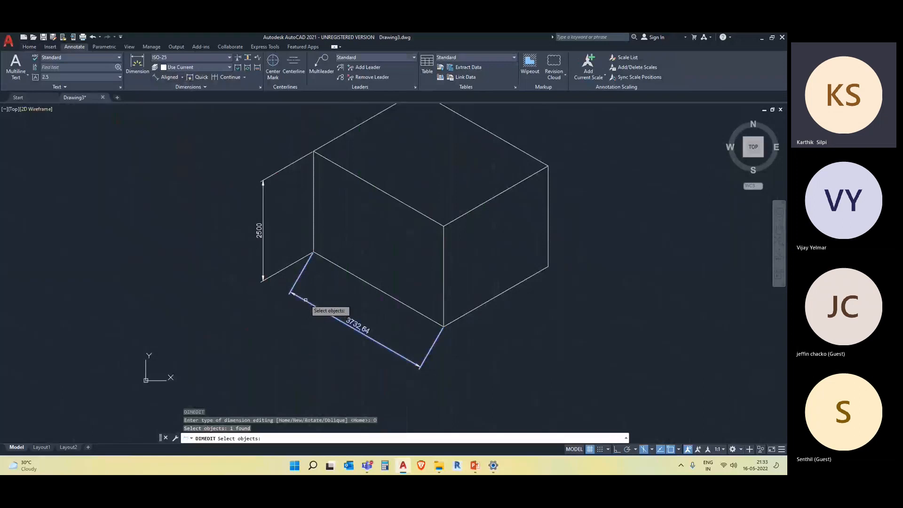
key("Return")
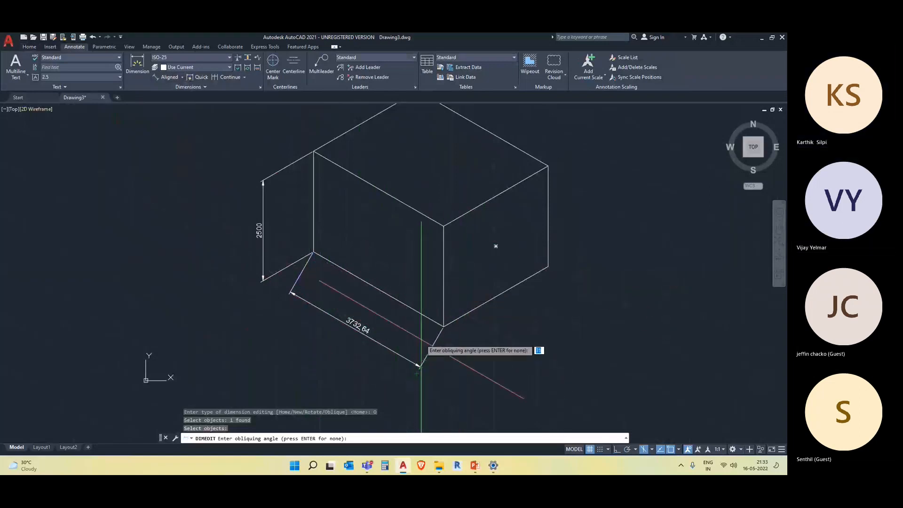
left_click(444, 326)
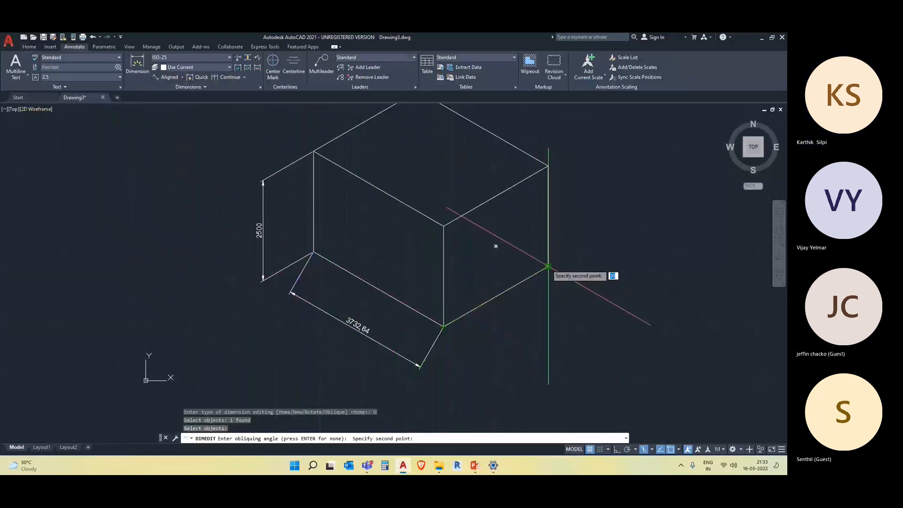
left_click(547, 267)
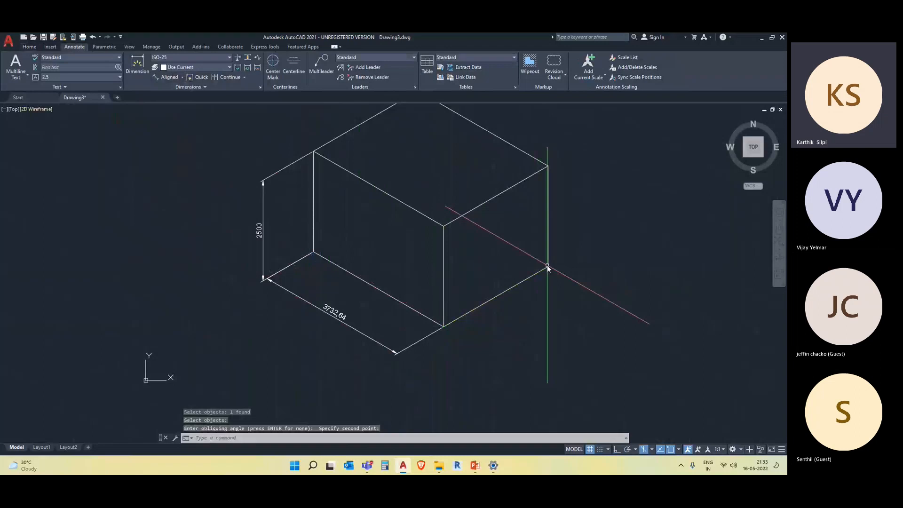
mouse_move(388, 290)
middle_mouse_down()
mouse_move(337, 322)
mouse_move(315, 317)
middle_mouse_up()
key("Escape")
left_click(180, 266)
left_click(115, 253)
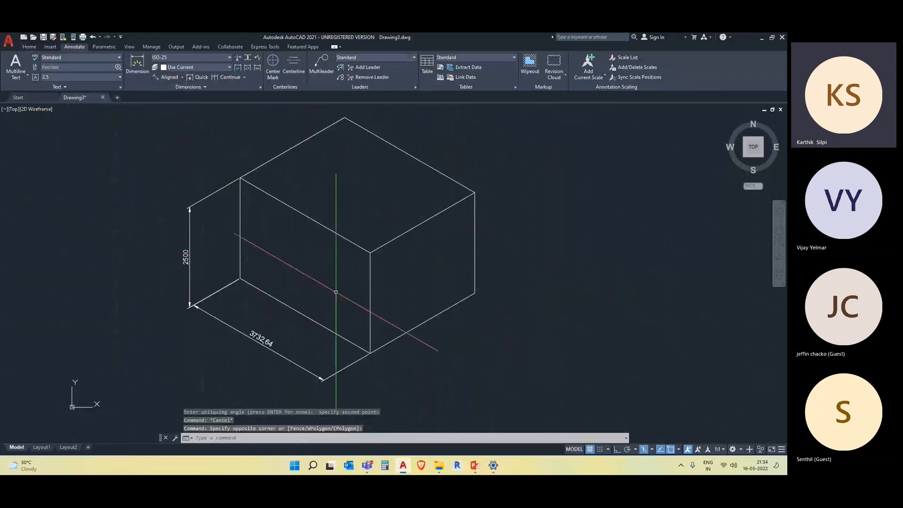
middle_click_drag(344, 300, 356, 272)
type("DIM")
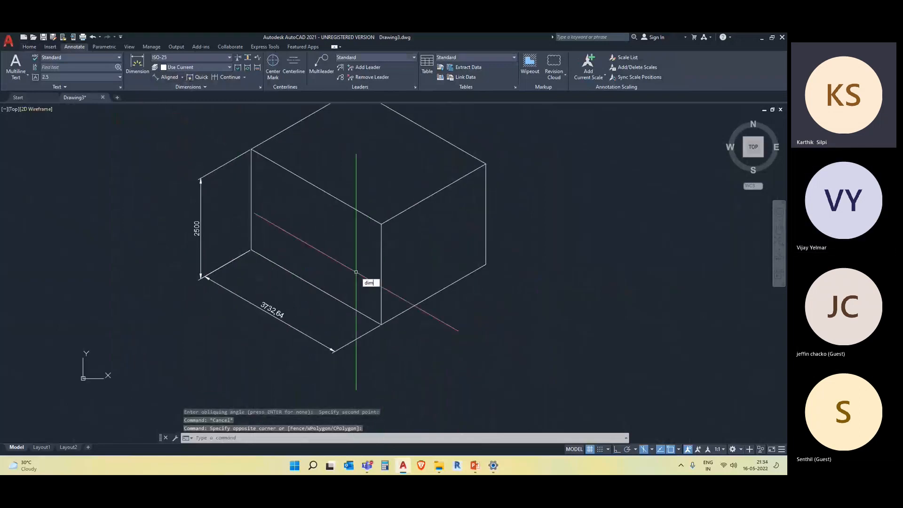
type("ED")
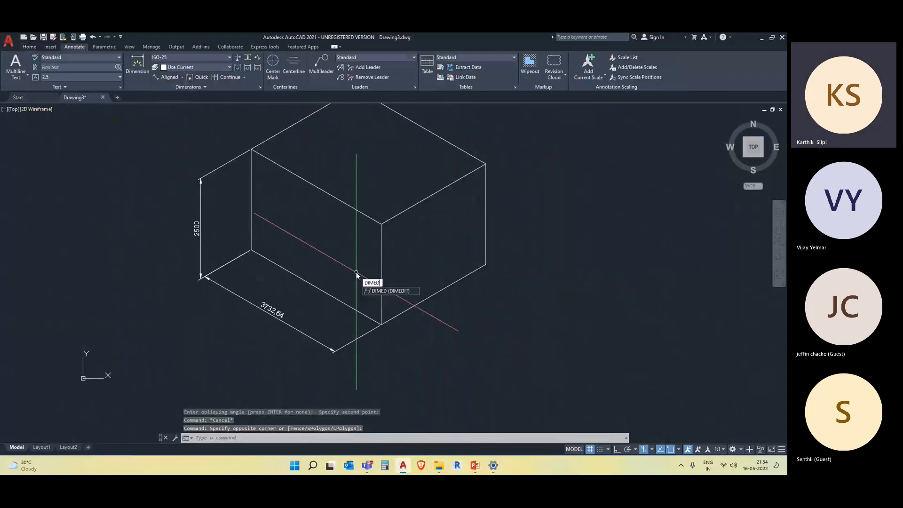
key("Return")
key("Escape")
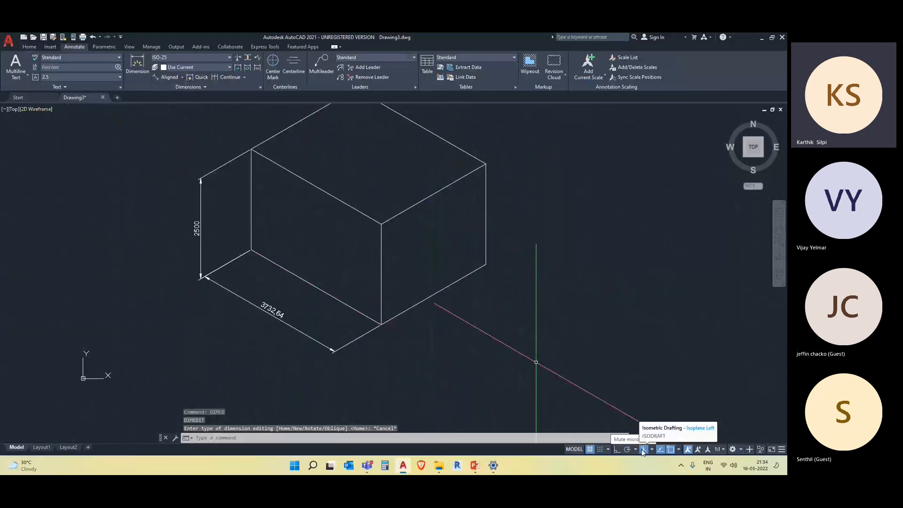
Turn off isometric drafting to return to orthographic mode, and bring back the drawing and modifying tools
left_click(643, 450)
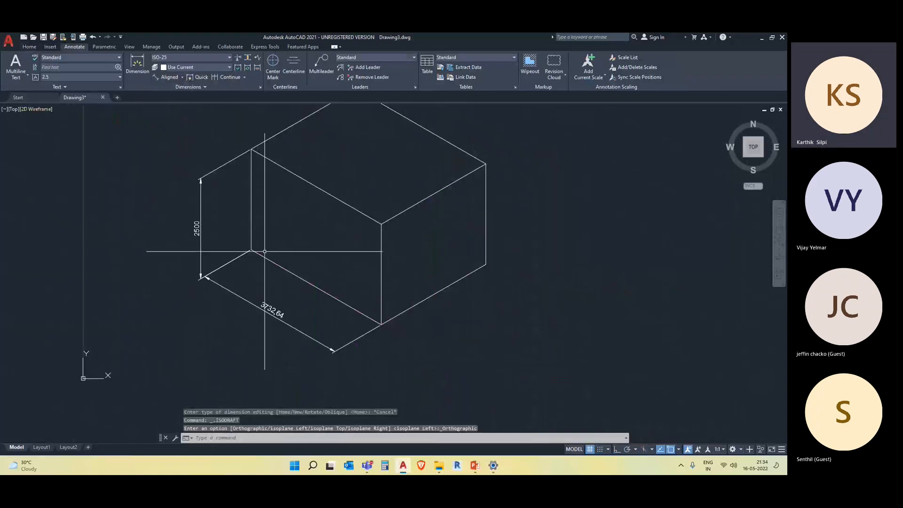
scroll(440, 329, "down", 3)
scroll(413, 329, "up", 3)
scroll(419, 251, "down", 4)
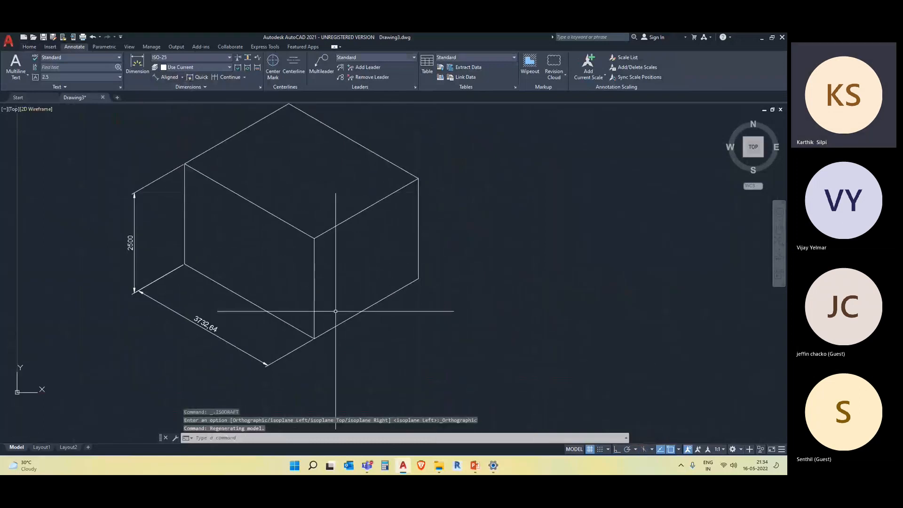
left_click(28, 47)
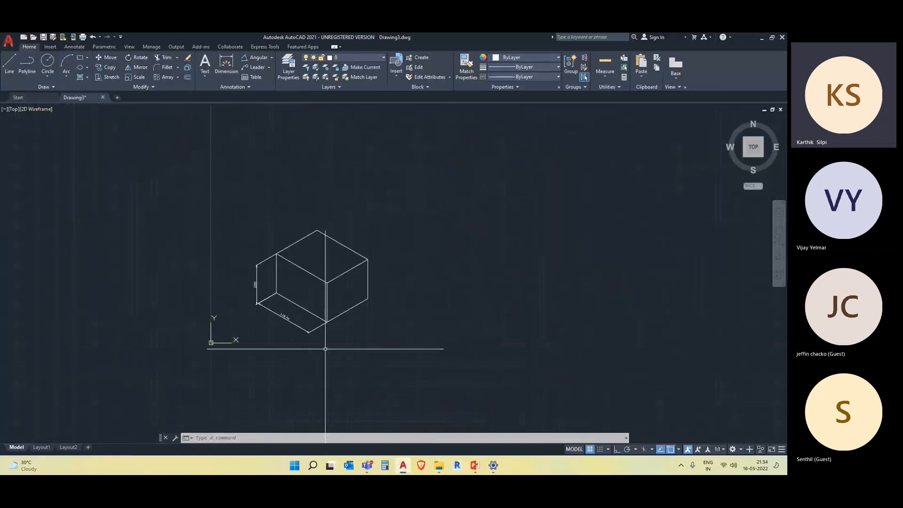
scroll(312, 329, "up", 4)
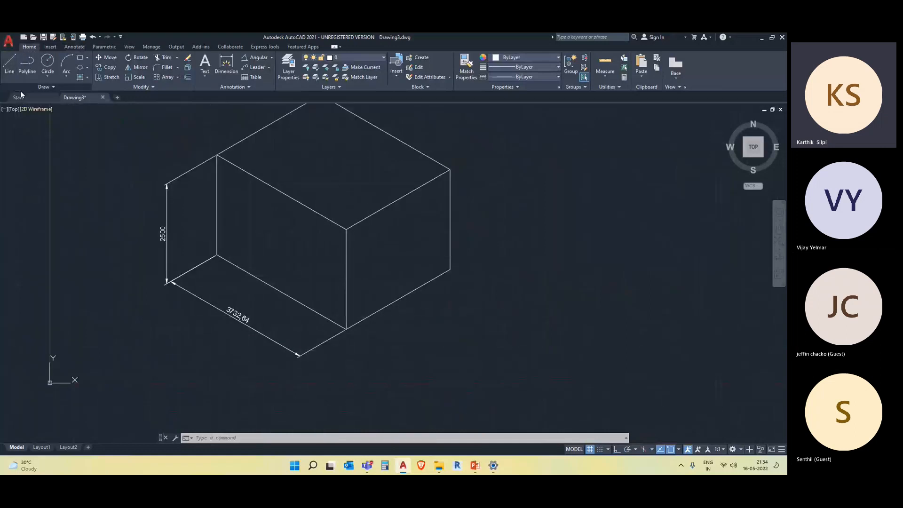
scroll(294, 349, "down", 1)
mouse_move(484, 255)
middle_mouse_down()
mouse_move(342, 245)
mouse_move(409, 246)
middle_mouse_up()
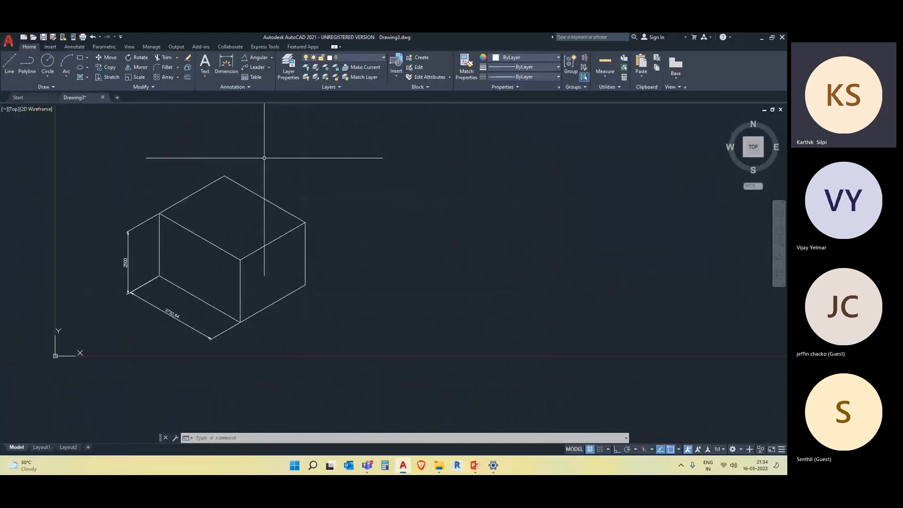
left_click(306, 264)
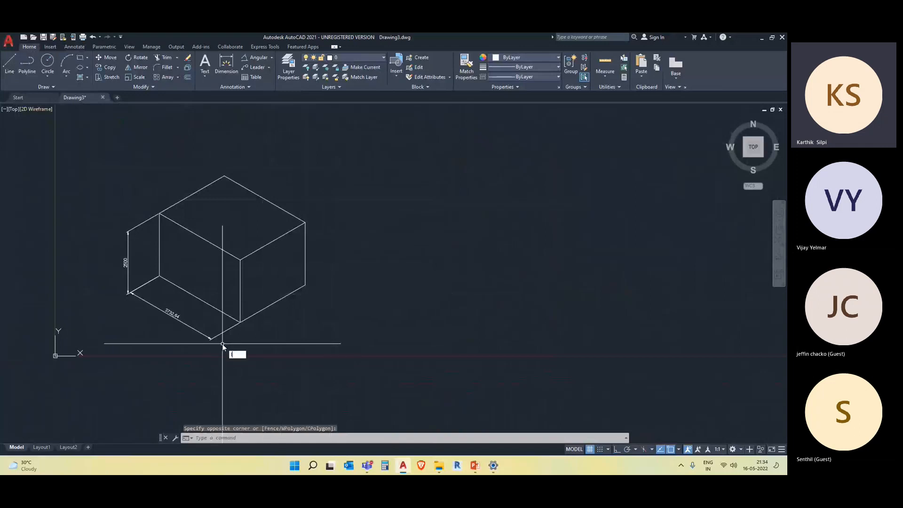
key("Escape")
type("l")
key("Return")
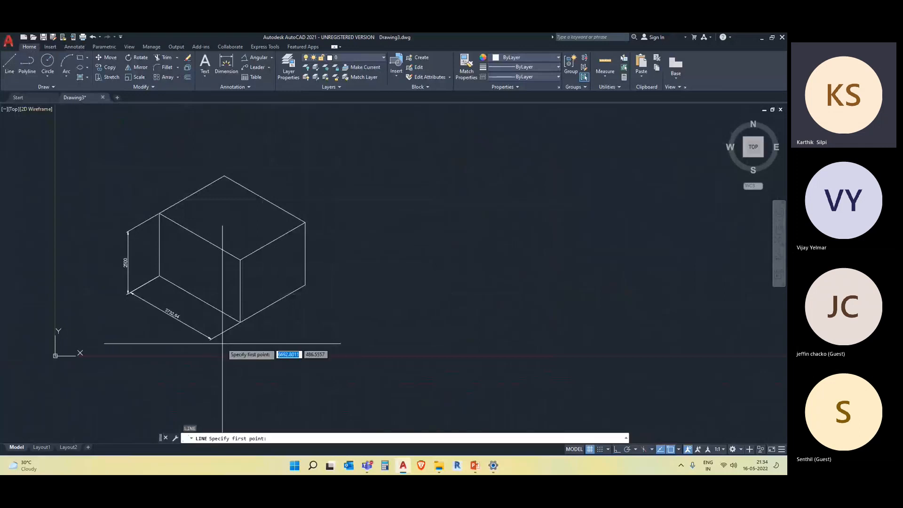
left_click(306, 261)
key("Escape")
Erase the whole isometric box together with its two dimensions
left_click(379, 345)
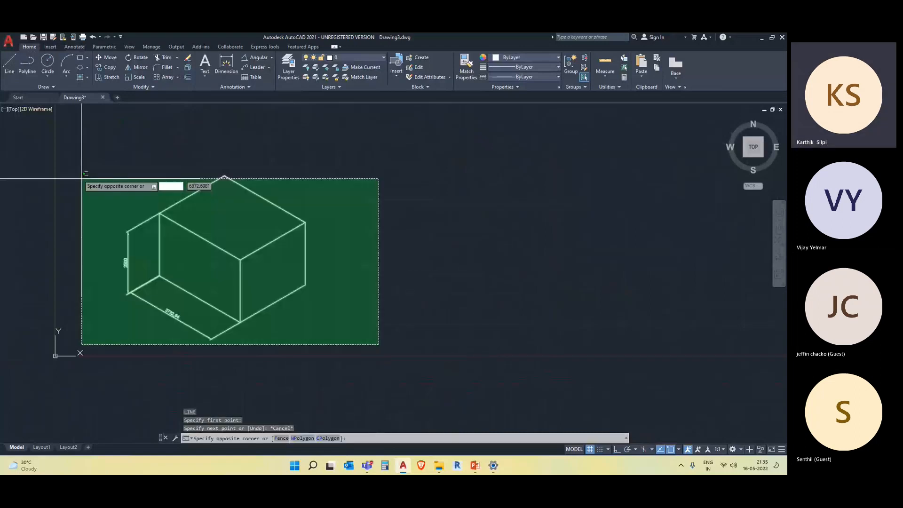
left_click(119, 173)
key("Delete")
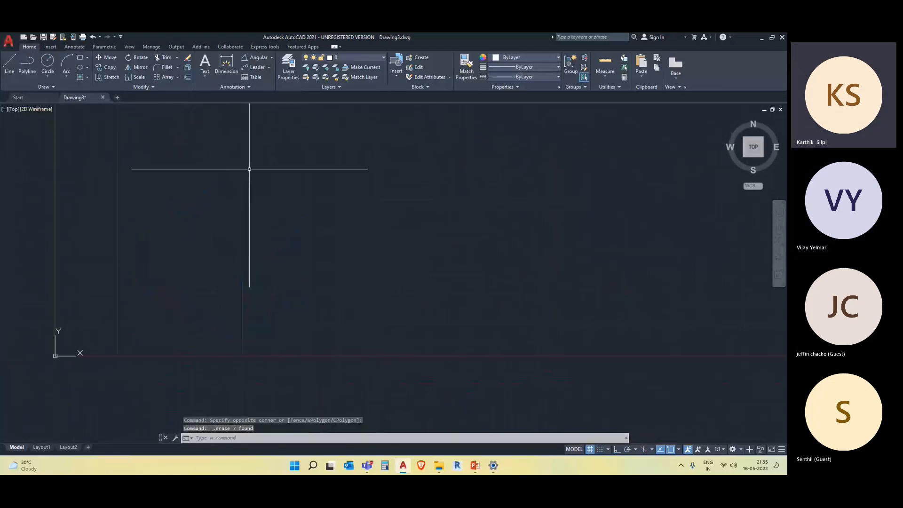
View the two reference images on the desktop, isometric_dwg.gif and the stepped block's views, and close both
left_click(760, 38)
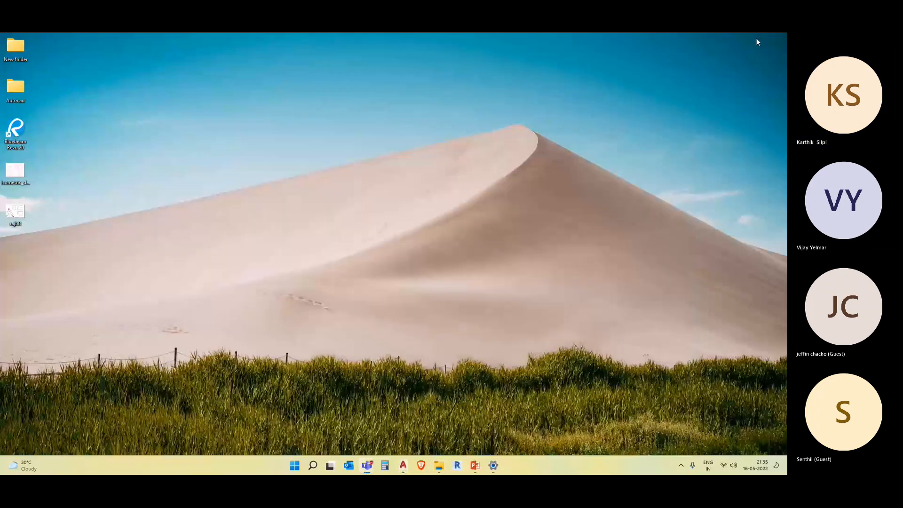
double_click(15, 172)
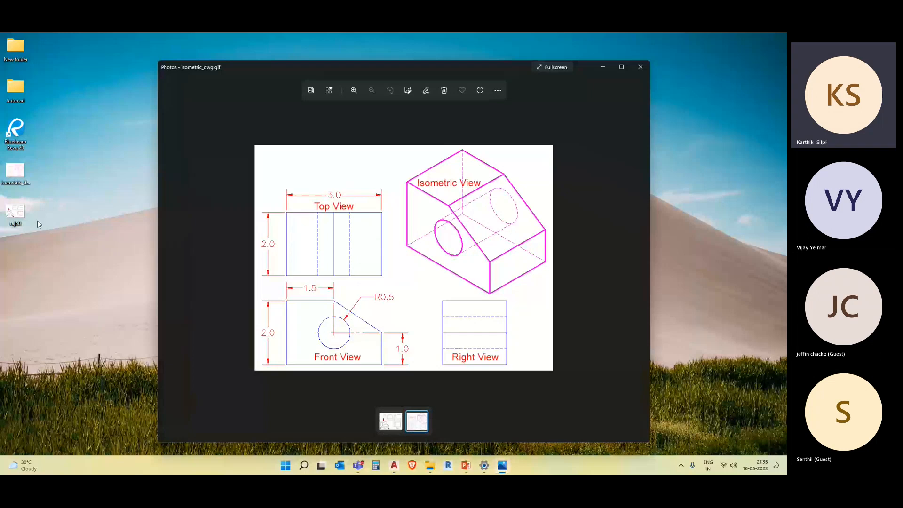
double_click(22, 214)
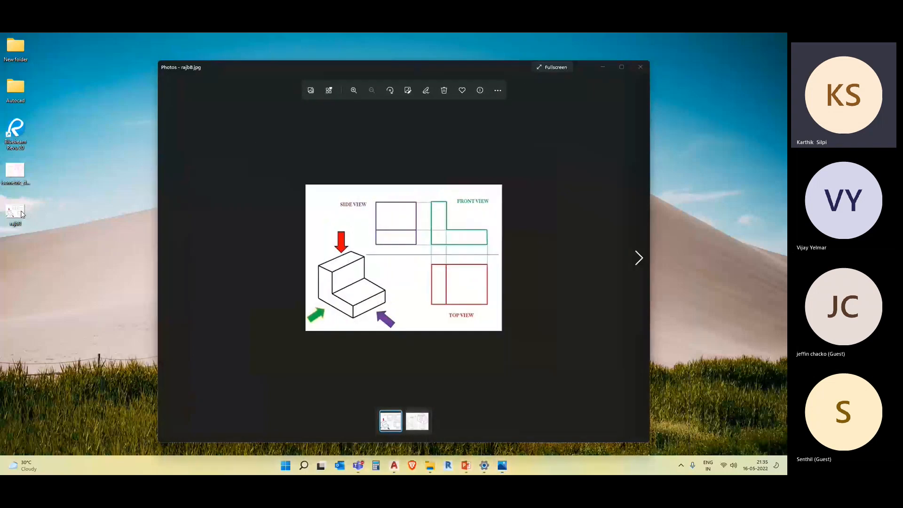
left_click(641, 67)
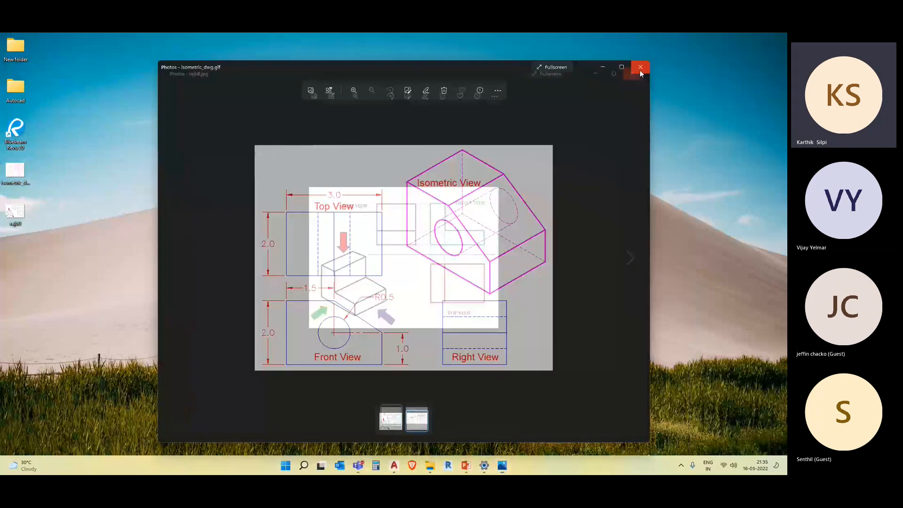
left_click(640, 67)
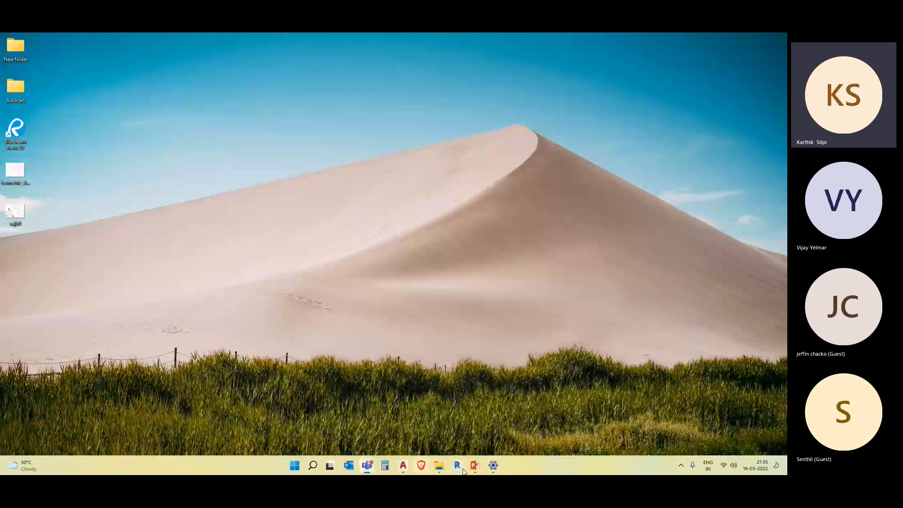
Return to AutoCAD and insert the stepped-block reference image near the origin, scaled freehand and kept upright with Ortho on
left_click(403, 466)
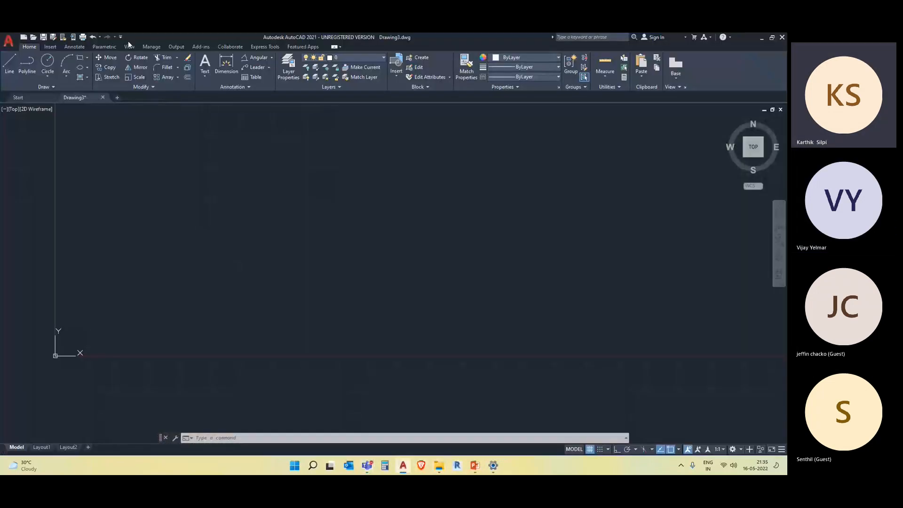
double_click(128, 41)
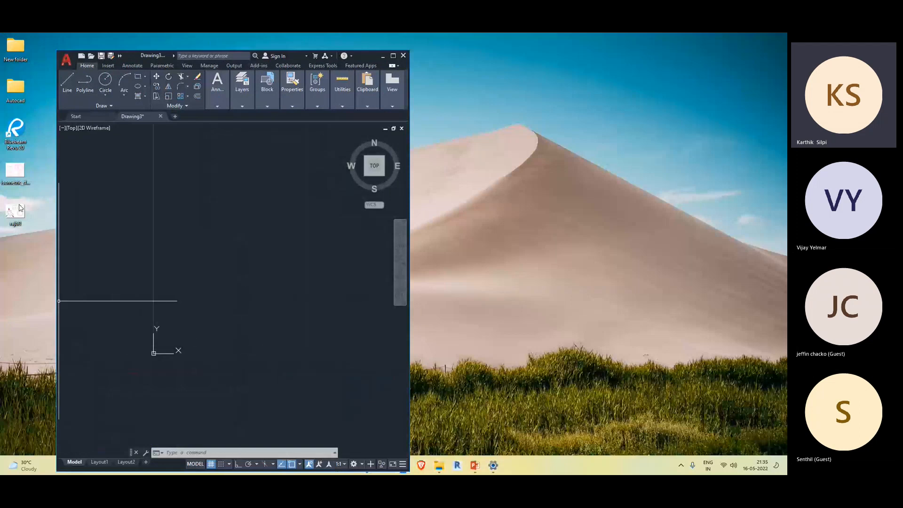
key("ctrl+v")
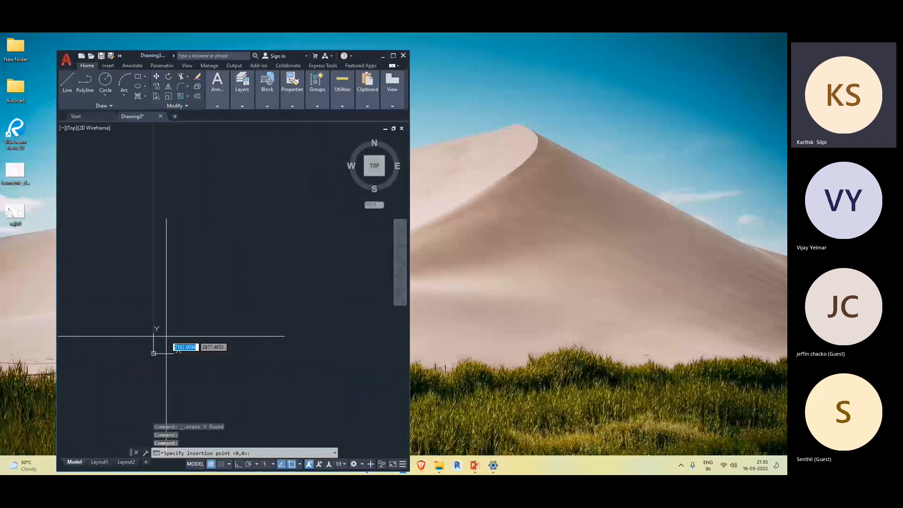
left_click(163, 342)
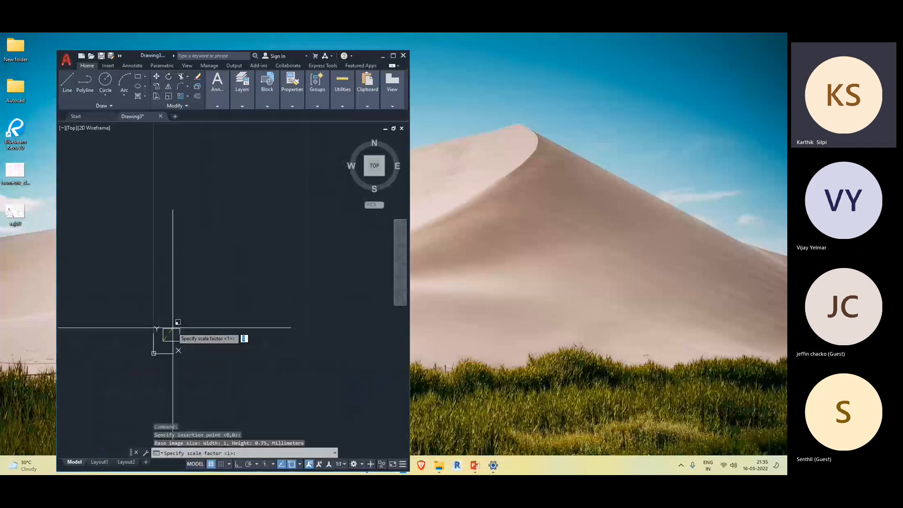
scroll(185, 313, "up", 4)
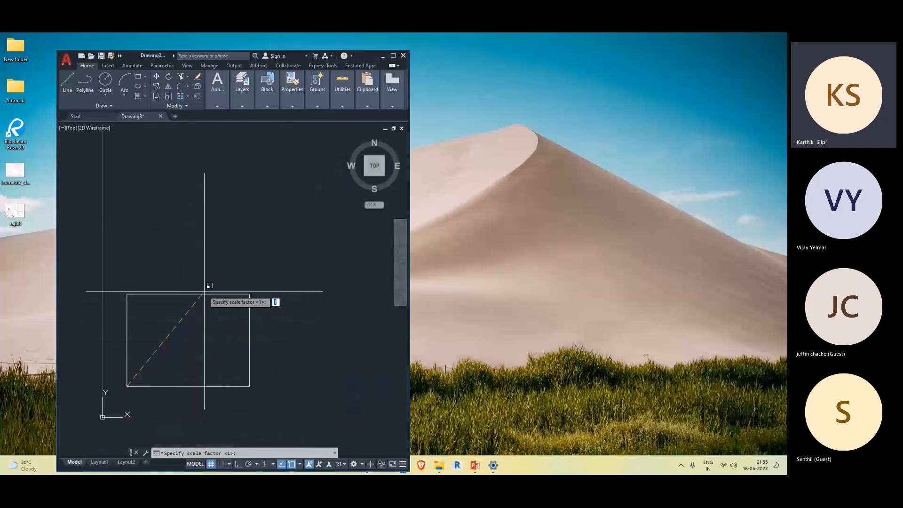
left_click(204, 291)
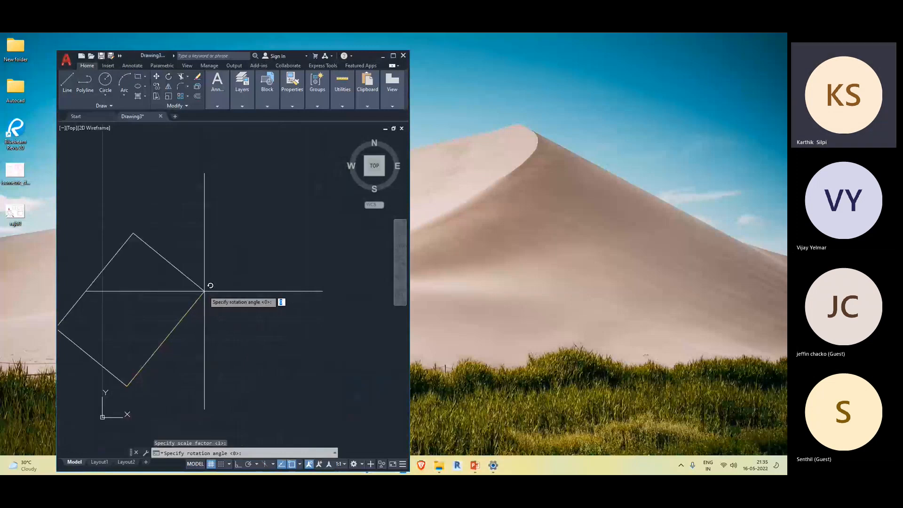
key("F8")
left_click(300, 380)
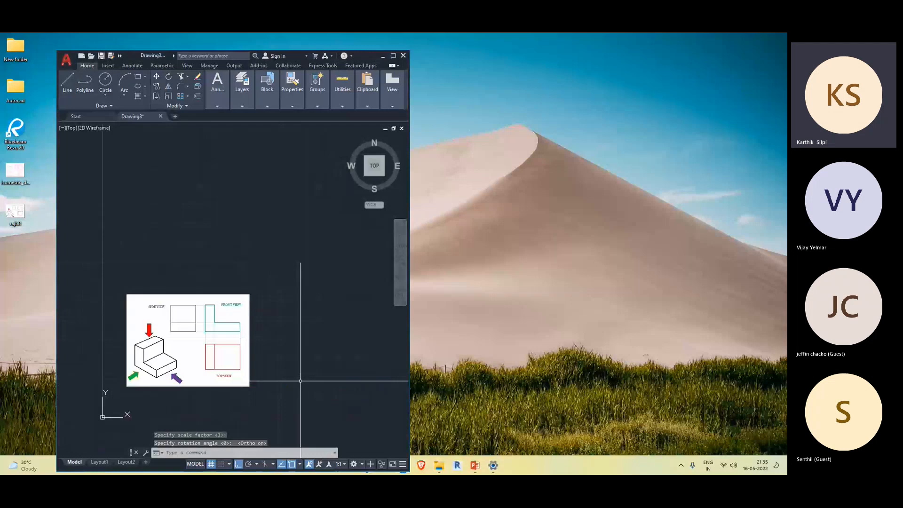
left_click(397, 56)
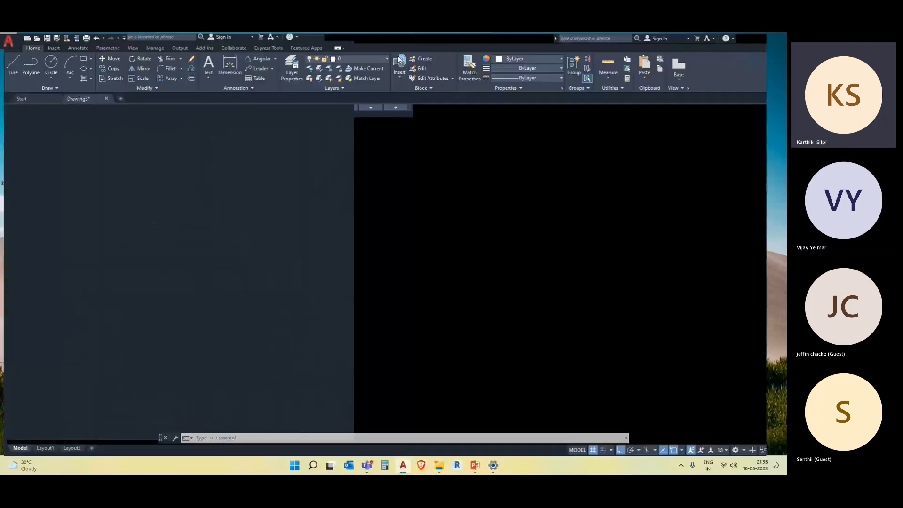
Examine the stepped block's isometric picture and its side, front and top views in the inserted reference image
left_click(54, 48)
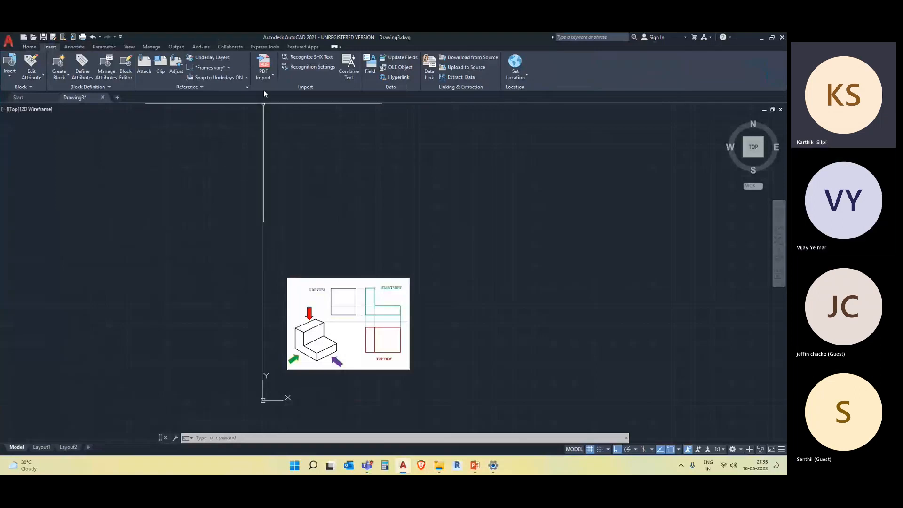
middle_click_drag(366, 303, 200, 268)
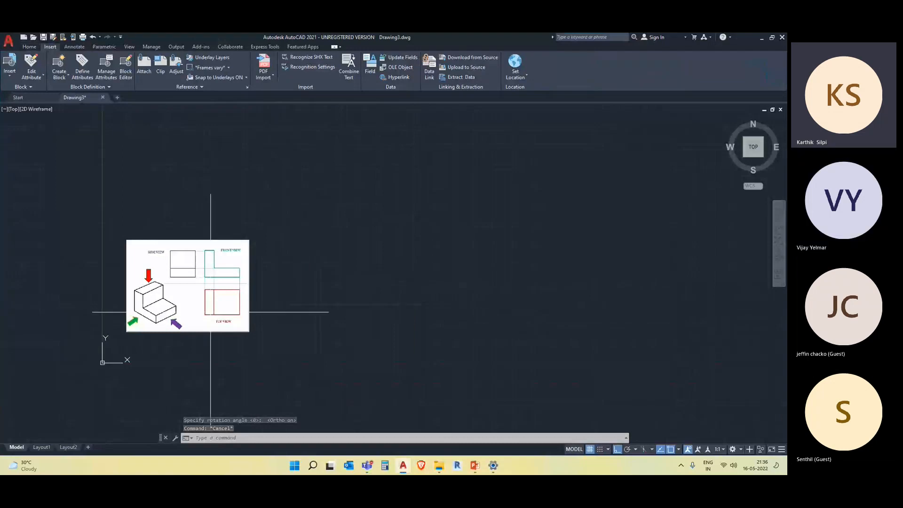
scroll(145, 300, "up", 3)
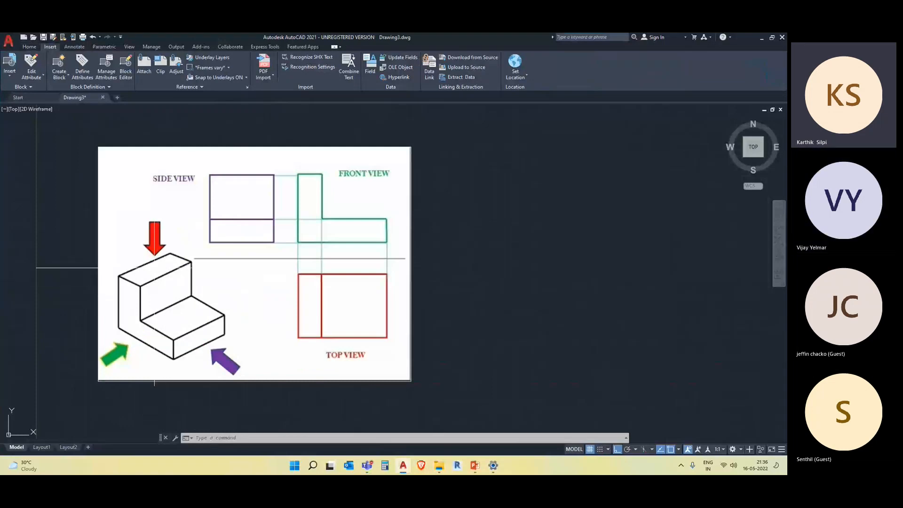
scroll(193, 276, "down", 3)
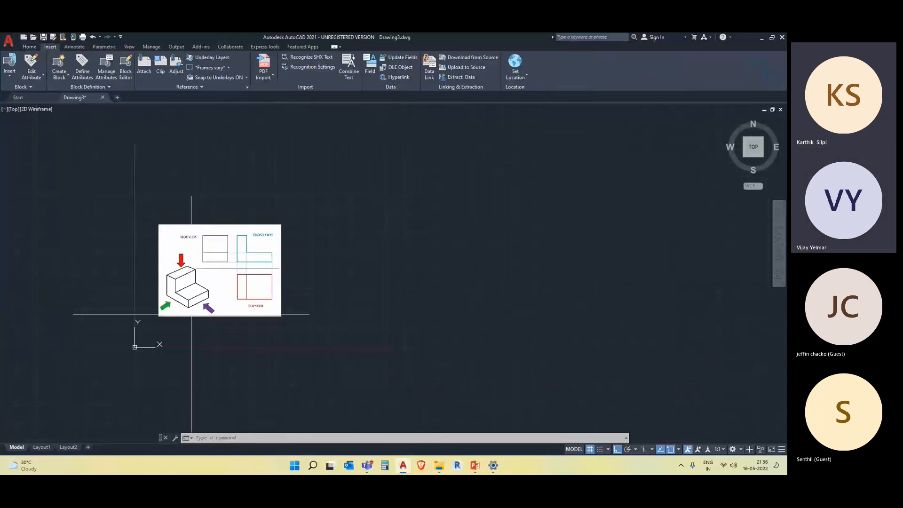
scroll(191, 314, "up", 3)
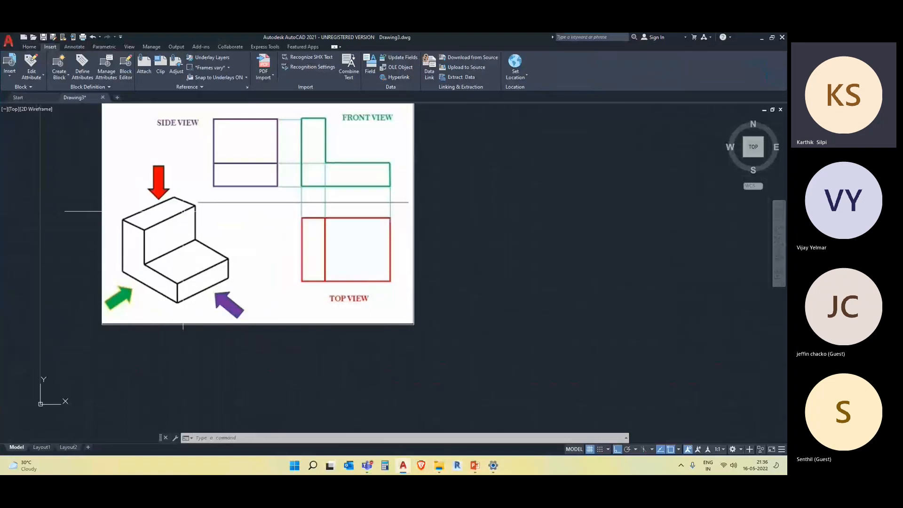
middle_click_drag(431, 254, 354, 254)
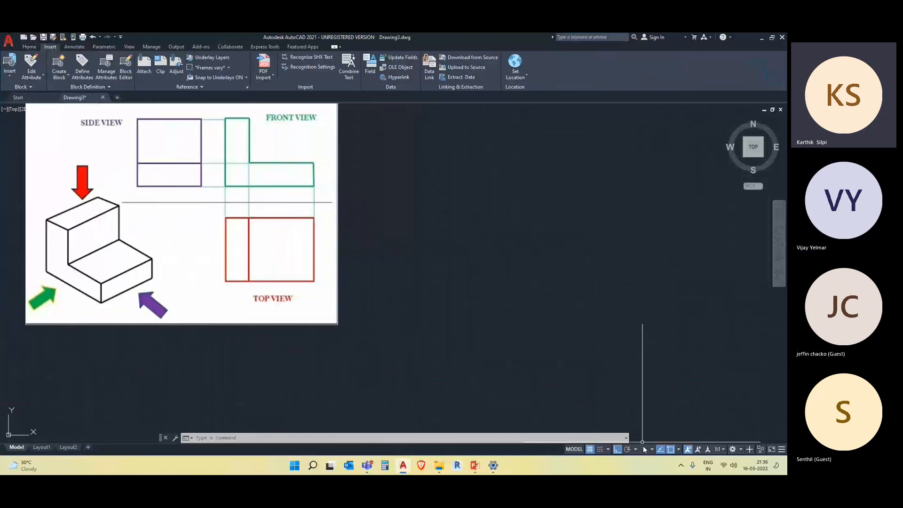
Turn on isometric drafting and set the active drawing plane to Isoplane Top
left_click(644, 449)
scroll(489, 237, "down", 2)
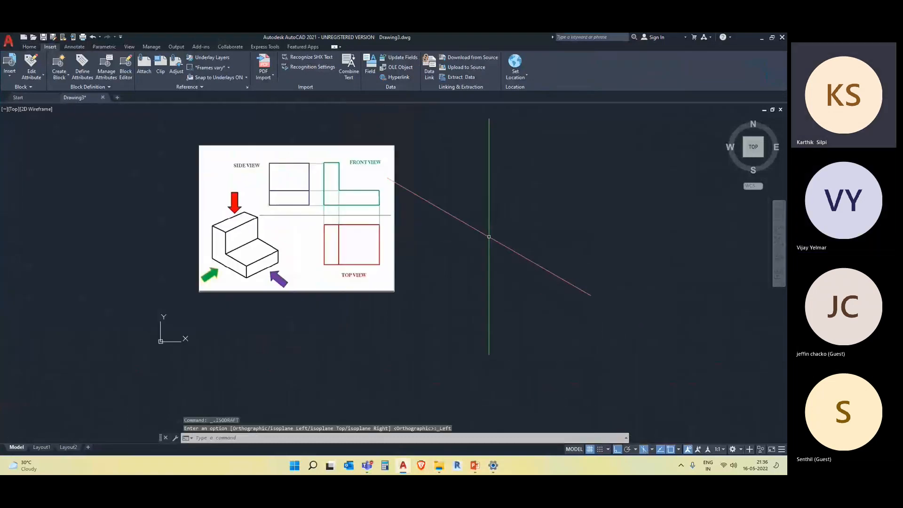
scroll(414, 244, "down", 2)
scroll(238, 234, "up", 4)
middle_click_drag(525, 299, 292, 304)
left_click(652, 450)
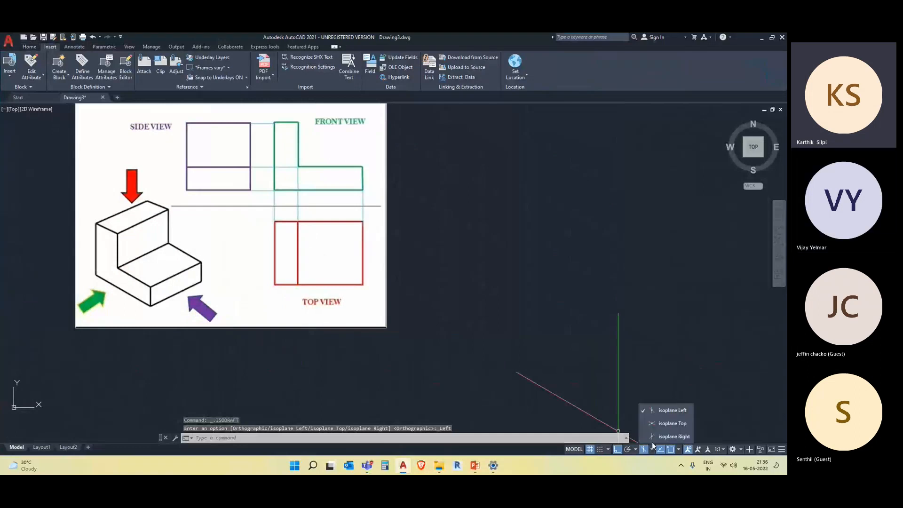
left_click(666, 426)
scroll(549, 299, "down", 2)
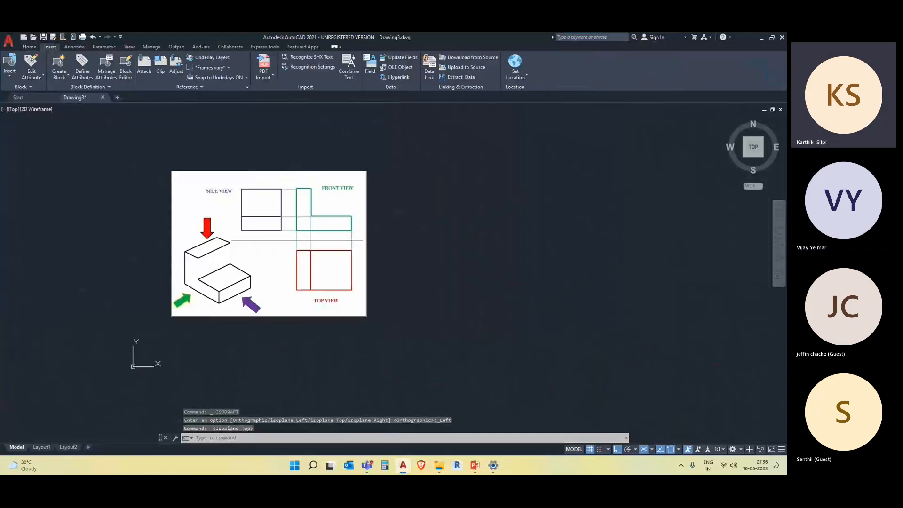
Draw two connected base edges beside the reference image: 2000 long at 30°, then 4000 long at 150°
type("l")
key("Return")
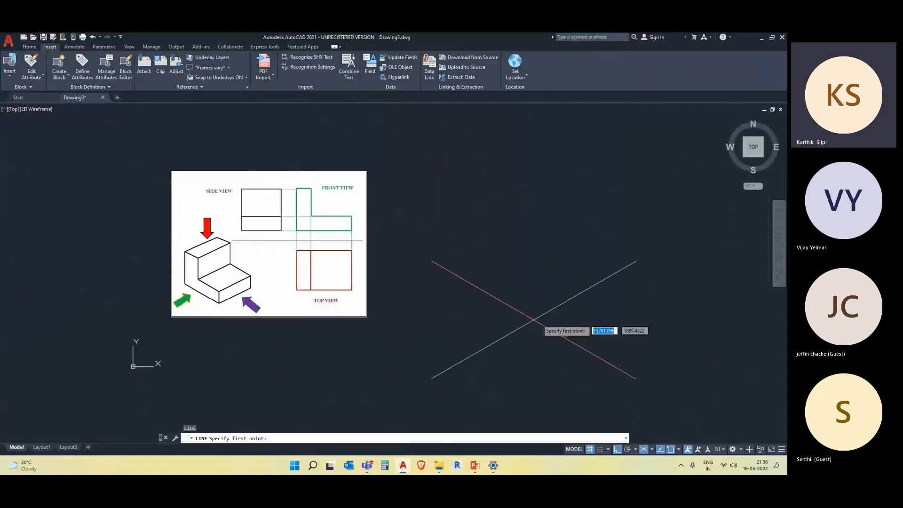
middle_click_drag(533, 316, 496, 313)
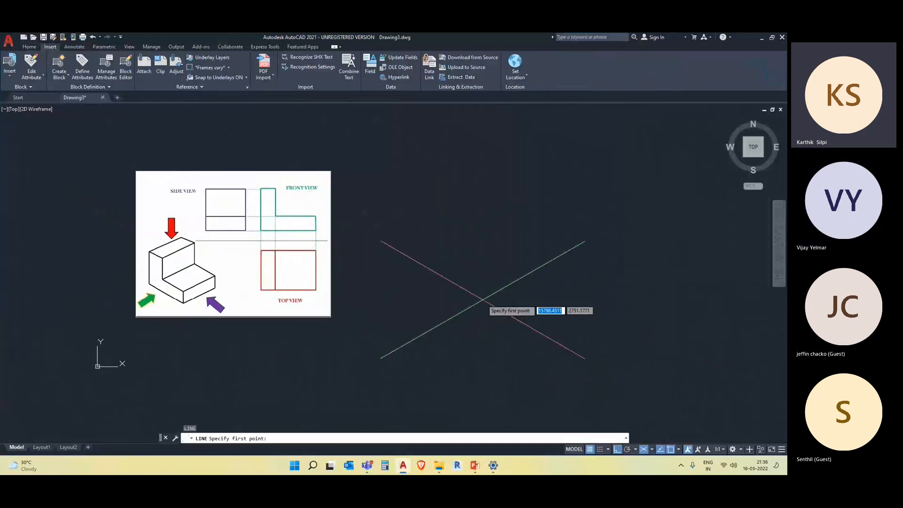
middle_click_drag(489, 303, 455, 295)
left_click(436, 300)
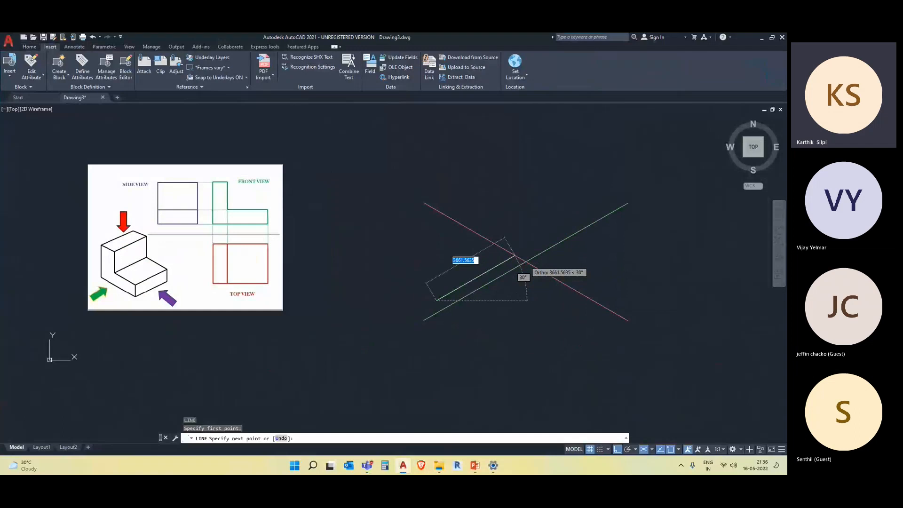
type("2")
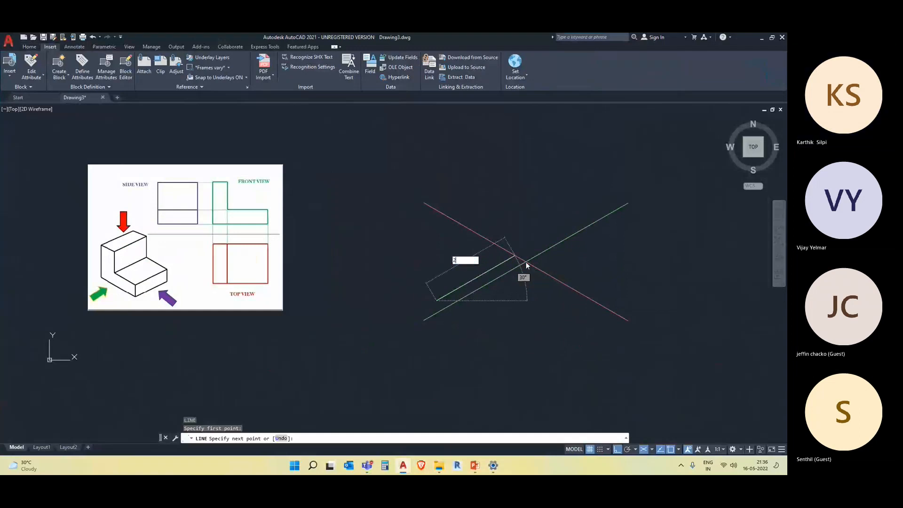
type("000")
key("Return")
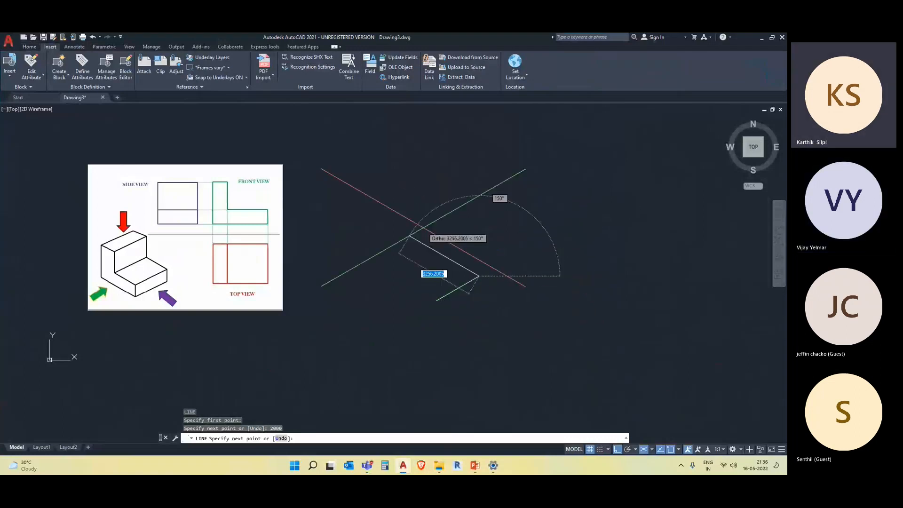
type("4000")
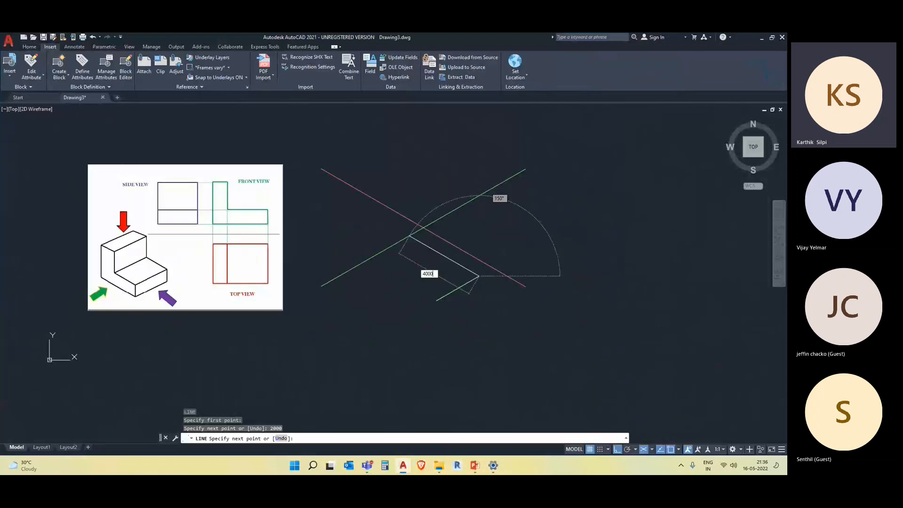
key("Return")
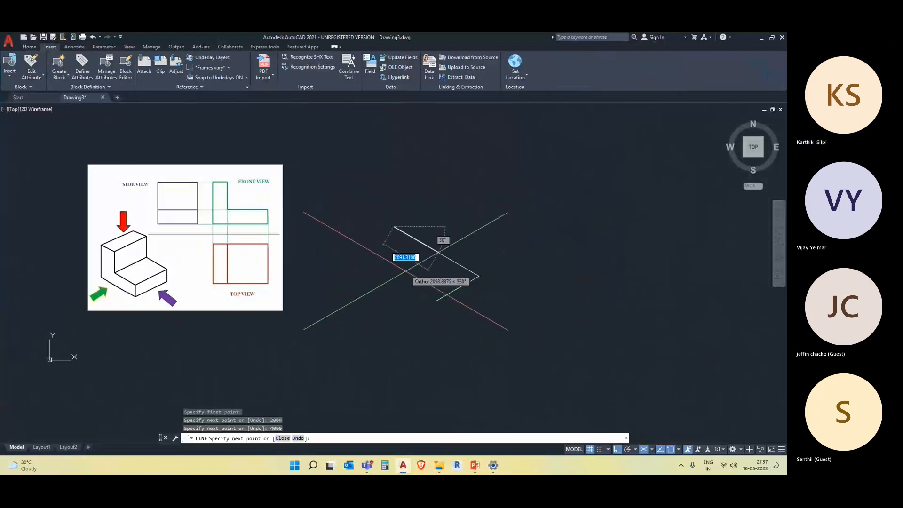
key("Escape")
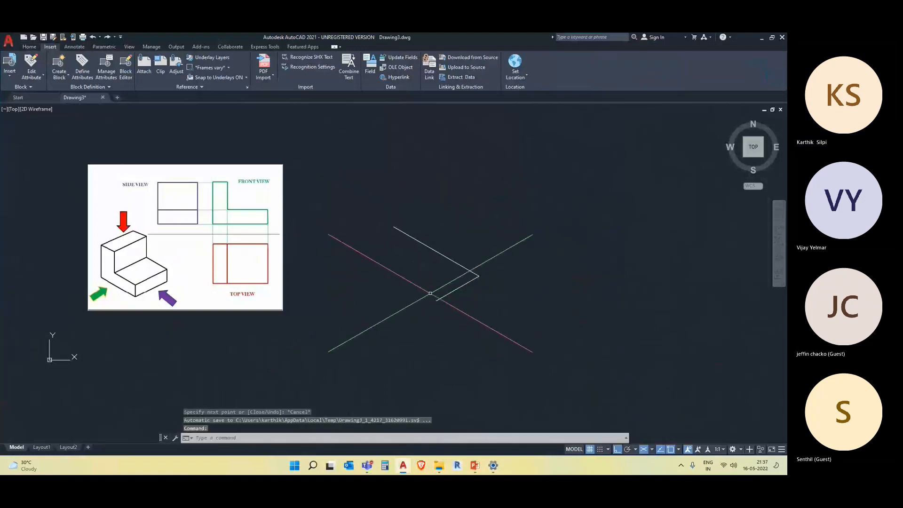
Complete the isometric base parallelogram with a long edge from the front corner and a short edge back to the open endpoint
key("Return")
left_click(437, 299)
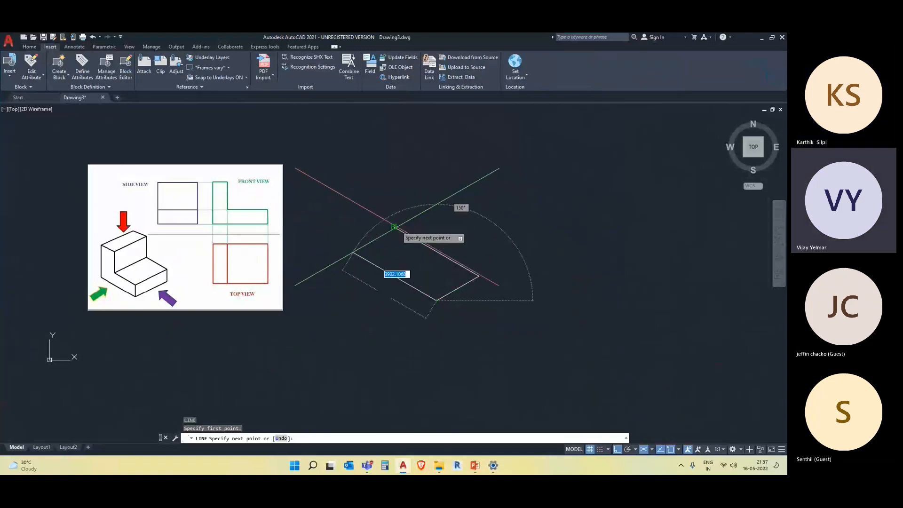
left_click(351, 250)
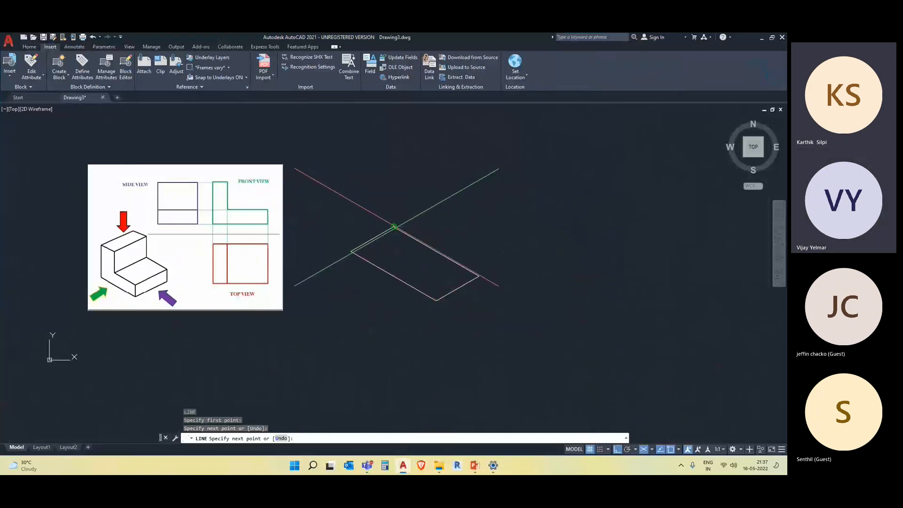
left_click(394, 227)
key("Escape")
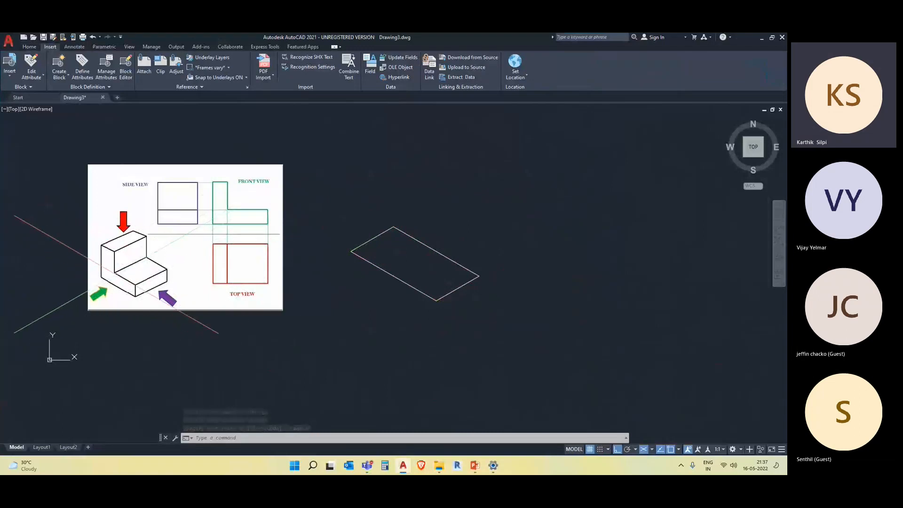
Join the four base edges into a single polyline
left_click(501, 312)
left_click(334, 178)
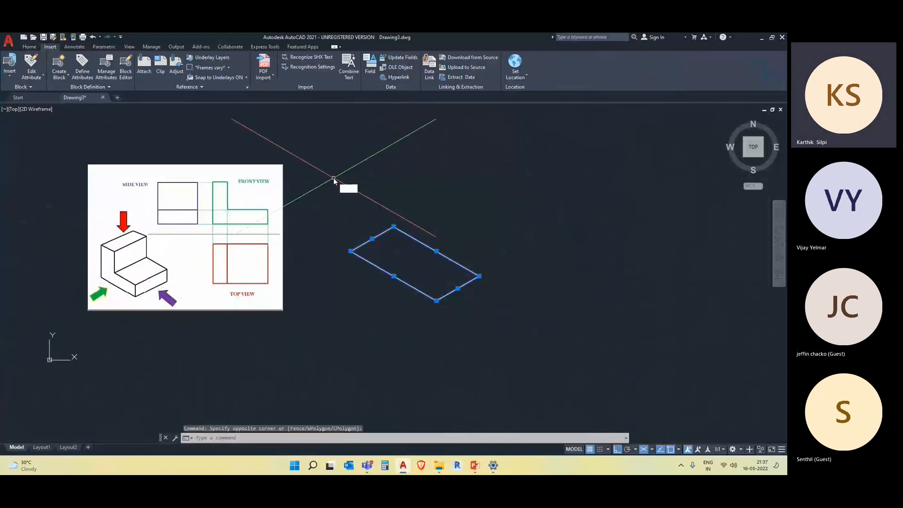
type("j")
key("Return")
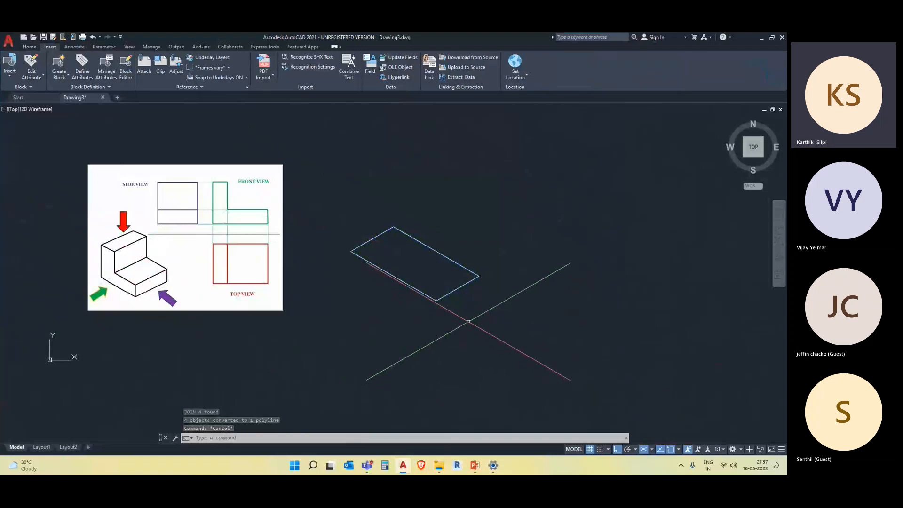
Switch to Isoplane Right and copy the base parallelogram 500 straight up from its front corner
left_click(468, 367)
left_click(427, 261)
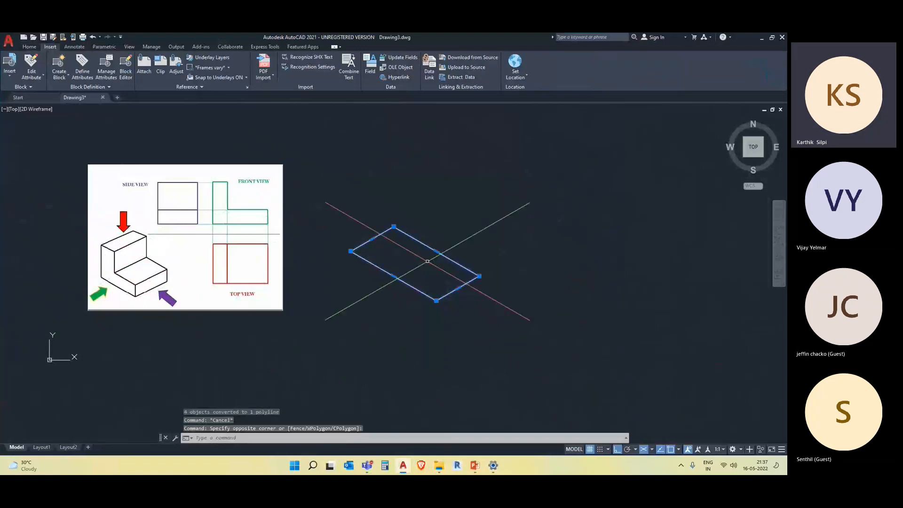
type("cp")
key("Return")
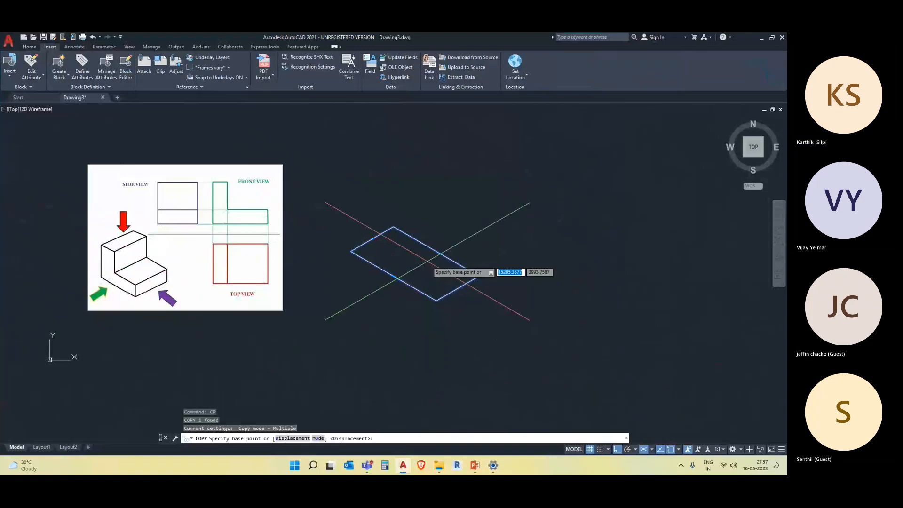
left_click(437, 300)
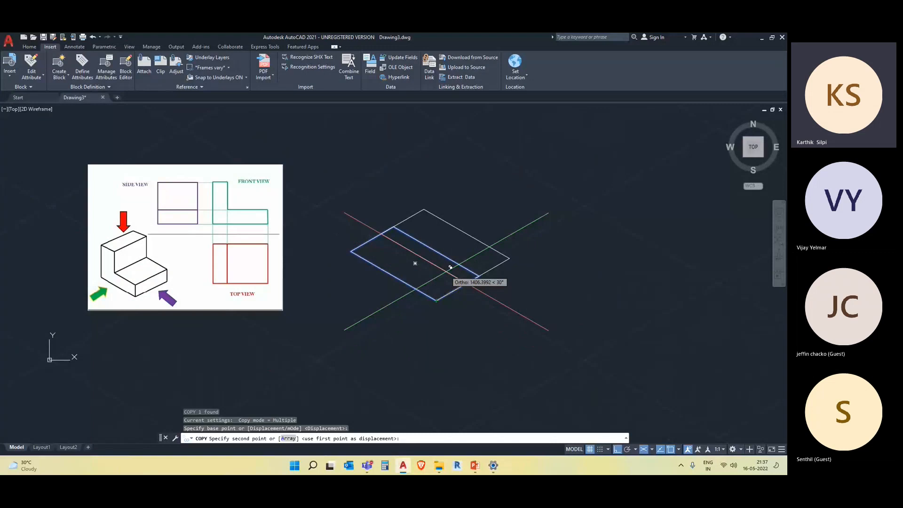
key("F5")
scroll(449, 269, "up", 4)
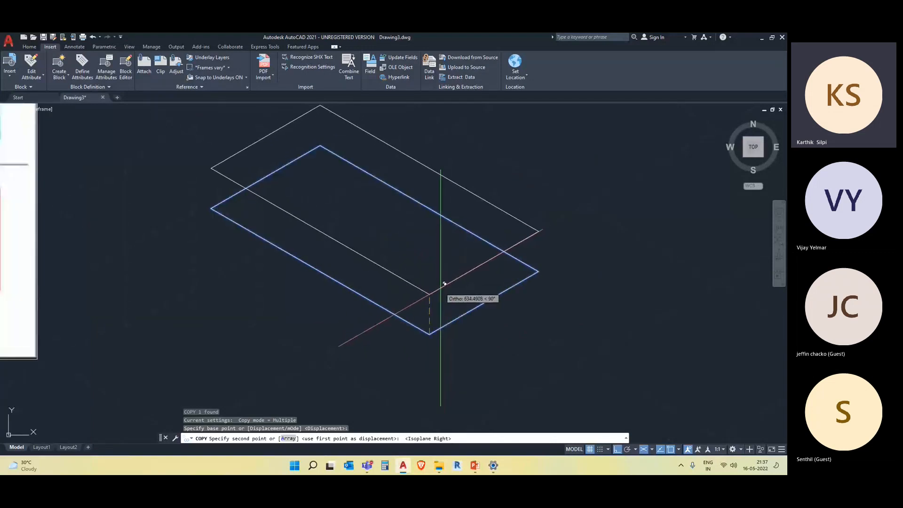
scroll(445, 281, "down", 2)
scroll(445, 282, "down", 2)
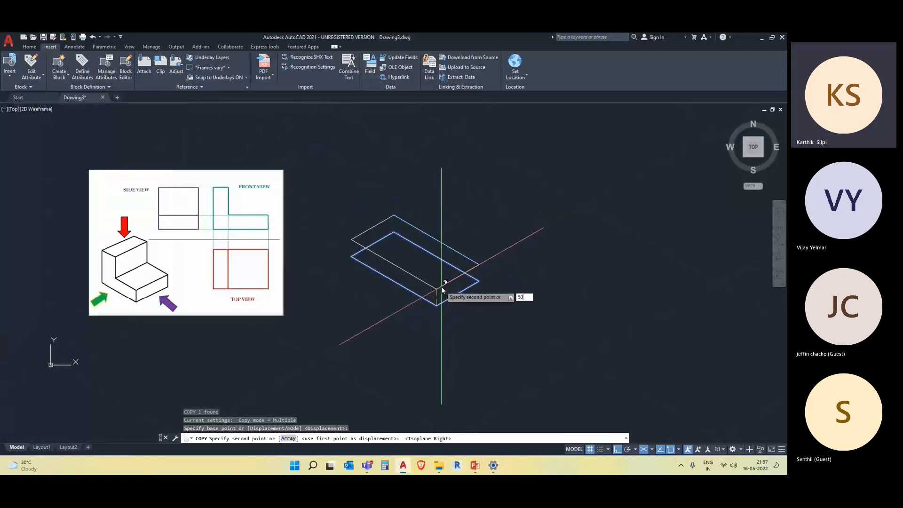
key("Return")
key("Escape")
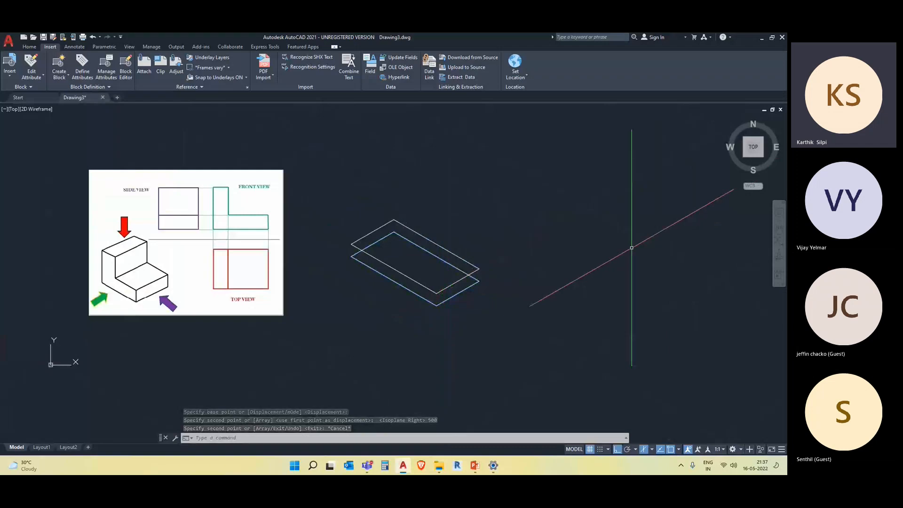
Draw the vertical edge connecting the front corners of the lower and upper parallelograms
type("l")
key("Return")
scroll(424, 312, "up", 4)
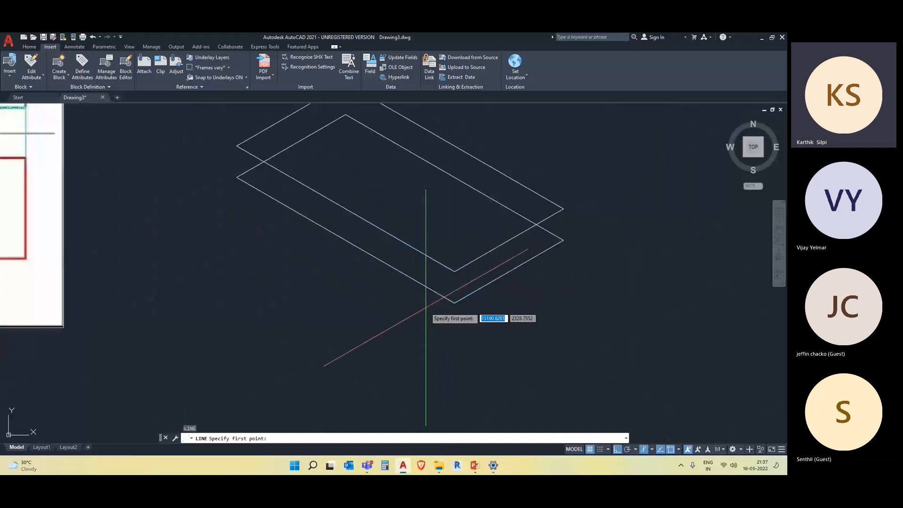
left_click(454, 303)
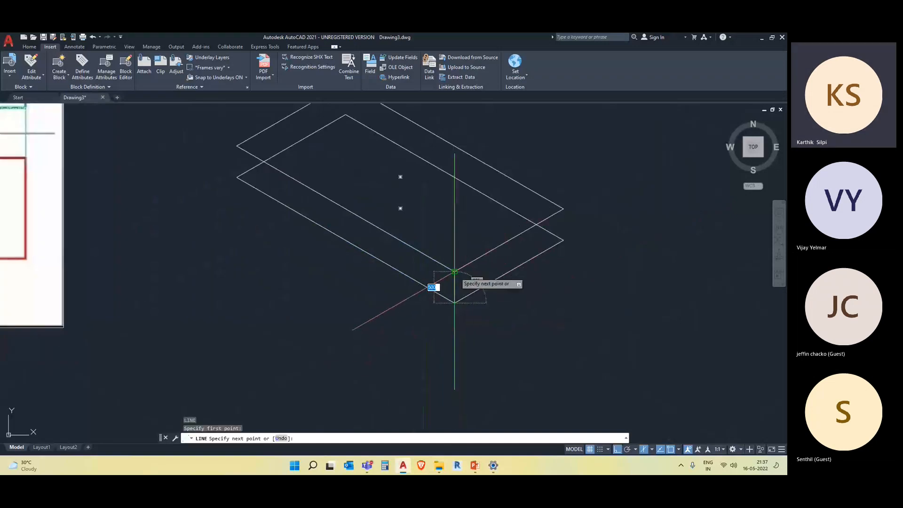
left_click(455, 271)
key("Escape")
key("Escape")
Draw the vertical edge connecting the left corners of the two parallelograms
middle_click_drag(445, 257, 482, 320)
type("l")
key("Return")
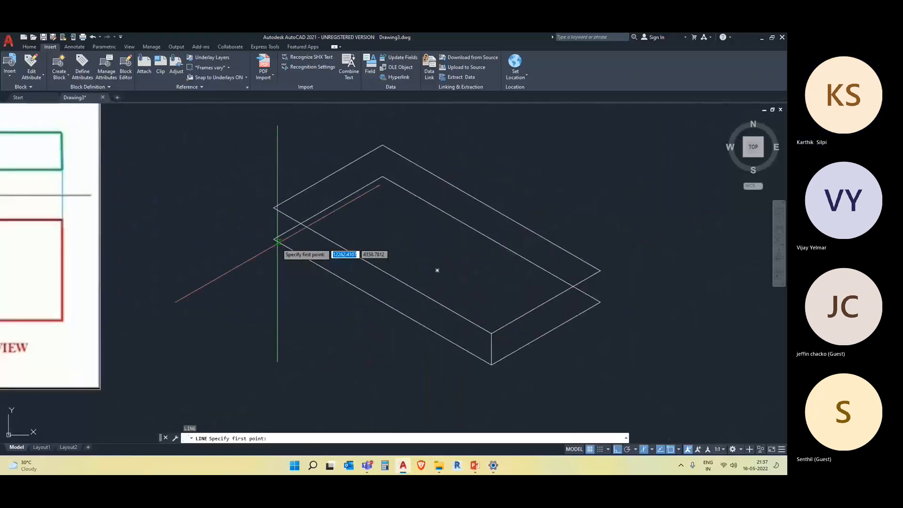
left_click(274, 240)
left_click(274, 208)
key("Escape")
key("Escape")
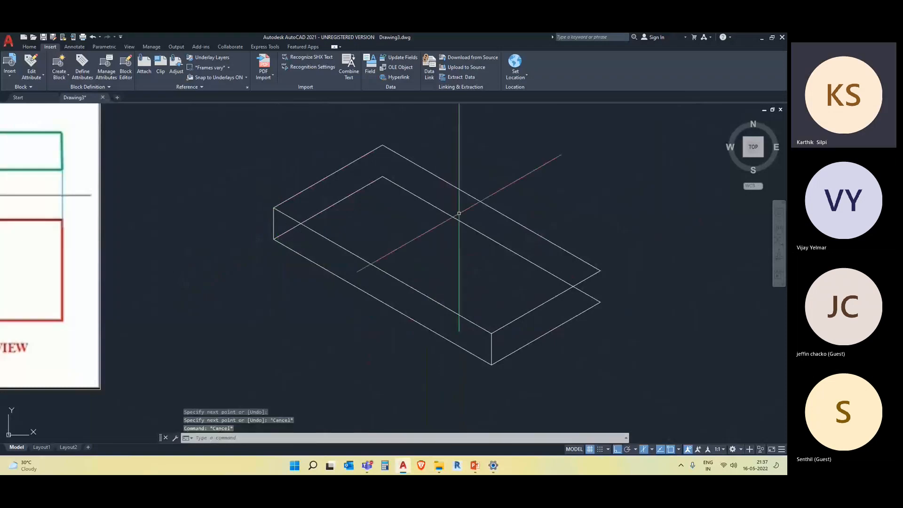
Draw the remaining vertical edges at the slab's back and right corners
key("Return")
left_click(382, 146)
key("Escape")
key("Return")
left_click(600, 302)
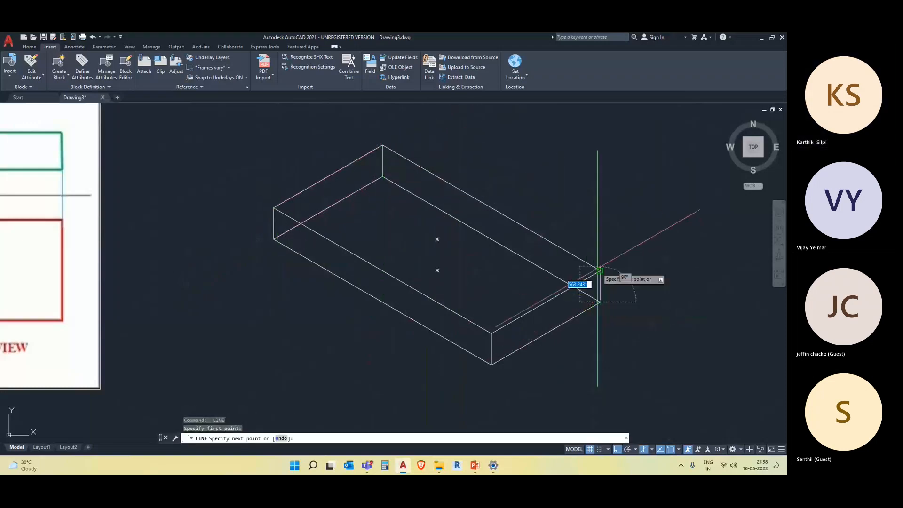
key("Escape")
Draw a line across the slab's top face between the midpoints of its two long edges
scroll(583, 223, "down", 3)
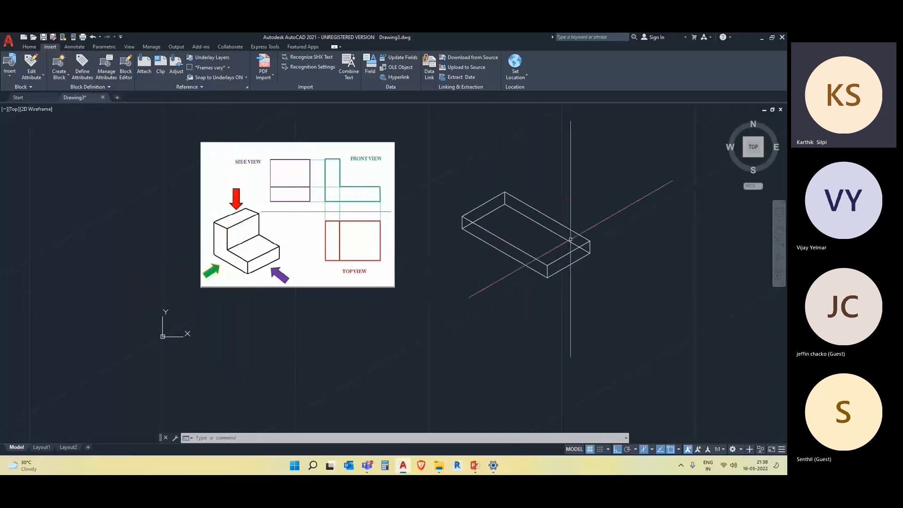
middle_click_drag(570, 240, 534, 269)
type("l")
key("Return")
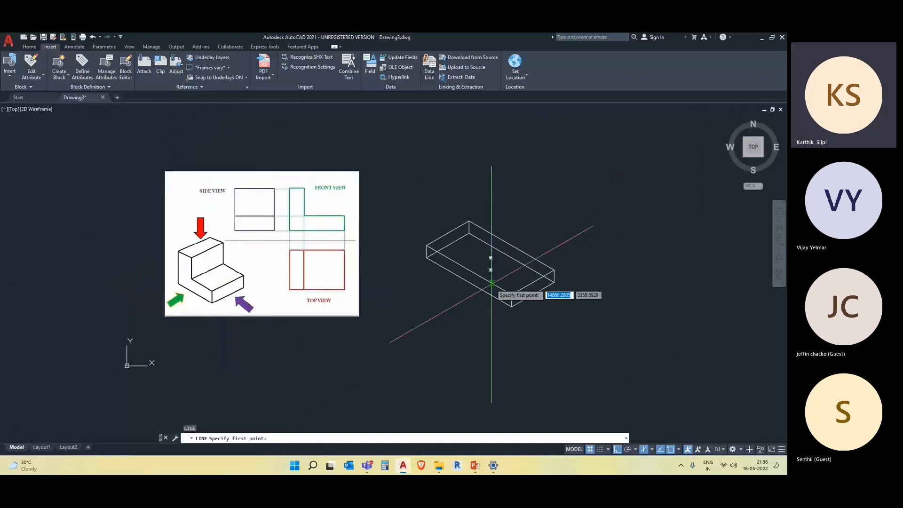
left_click(469, 270)
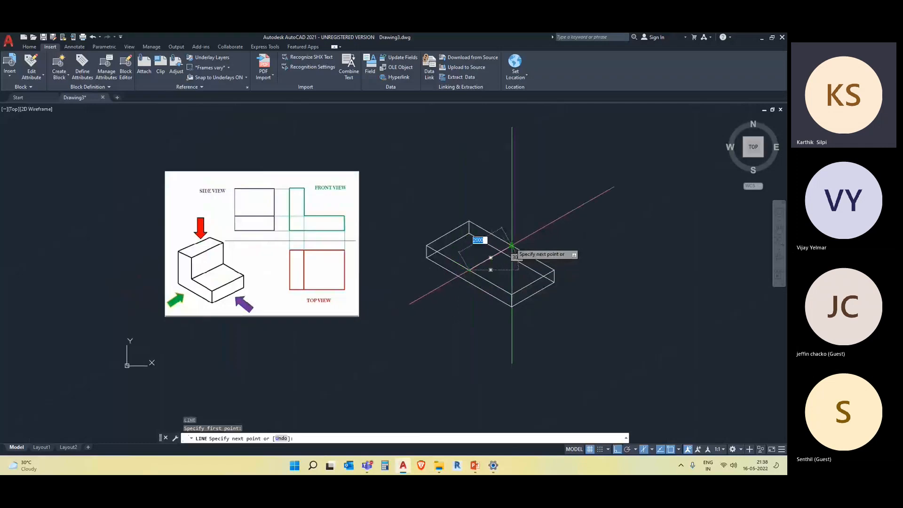
scroll(506, 251, "up", 4)
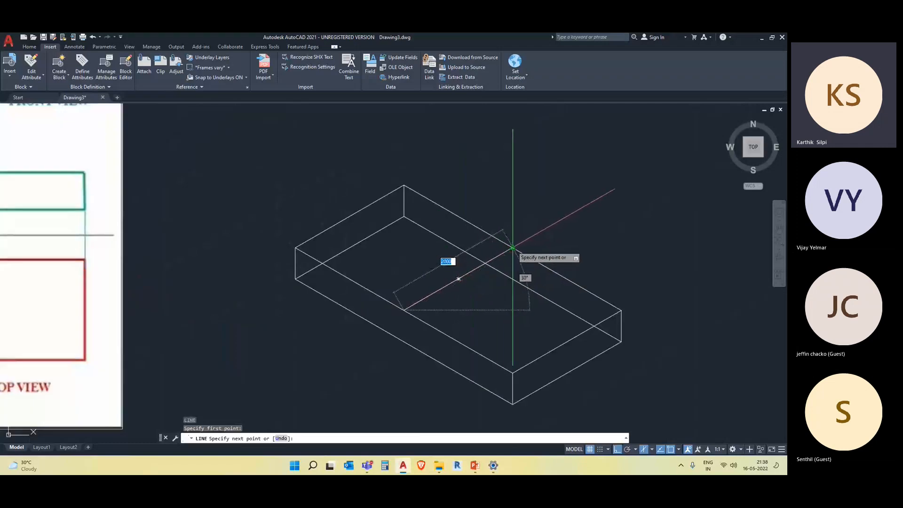
key("Escape")
scroll(575, 204, "down", 4)
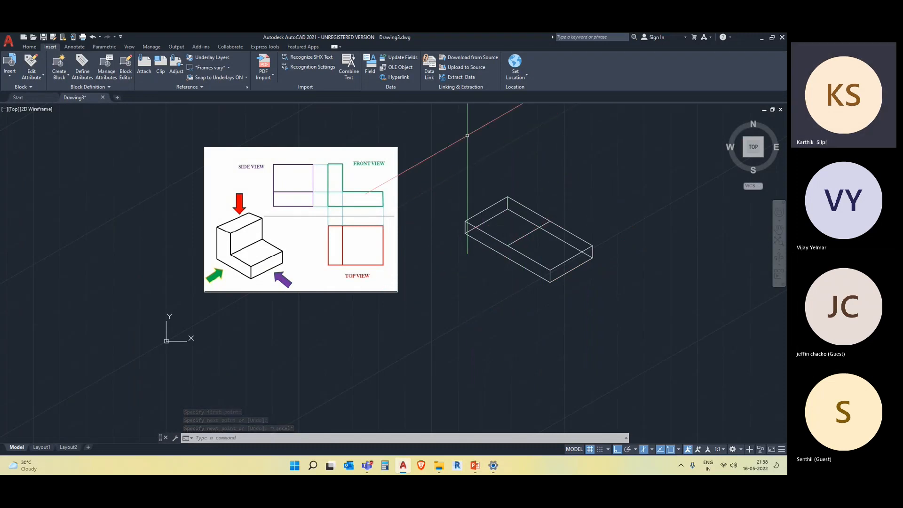
Draw a 2000 vertical line upward from the midpoint of the top face's rear long edge
middle_click_drag(553, 217, 541, 261)
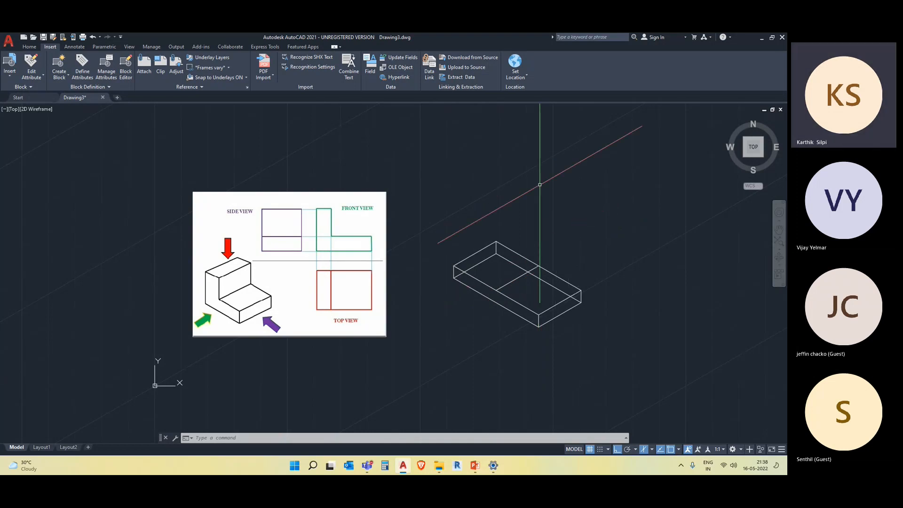
type("l")
key("Return")
left_click(539, 266)
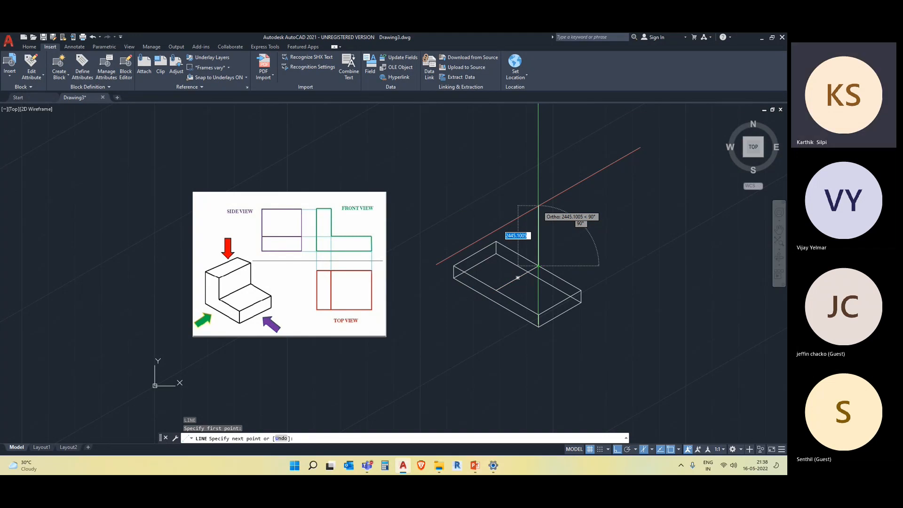
type("2000")
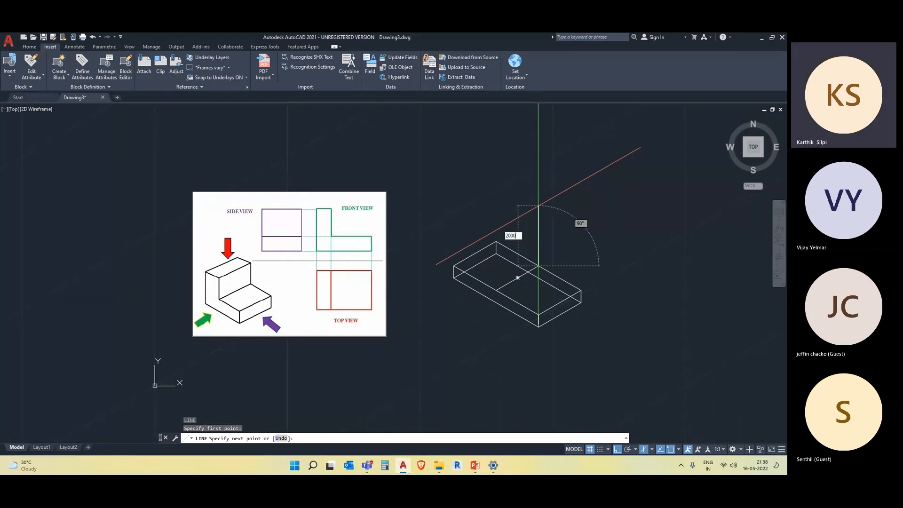
key("Return")
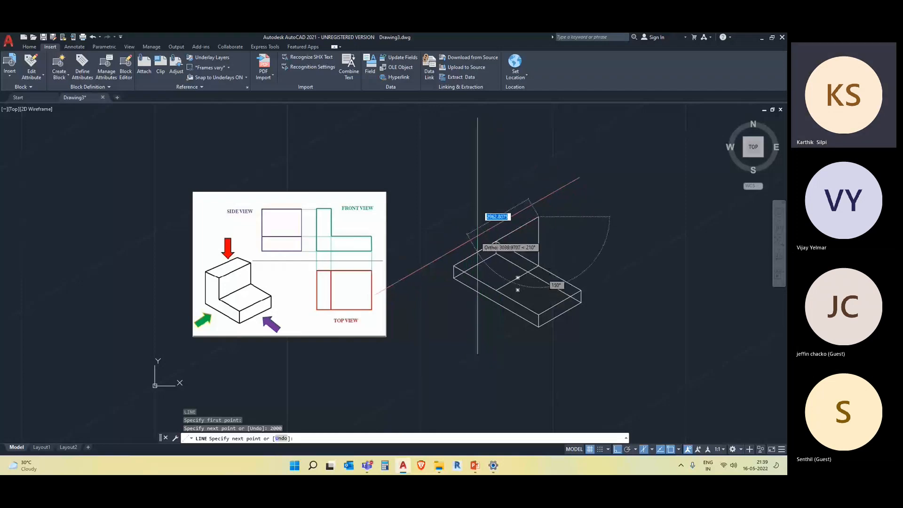
key("Escape")
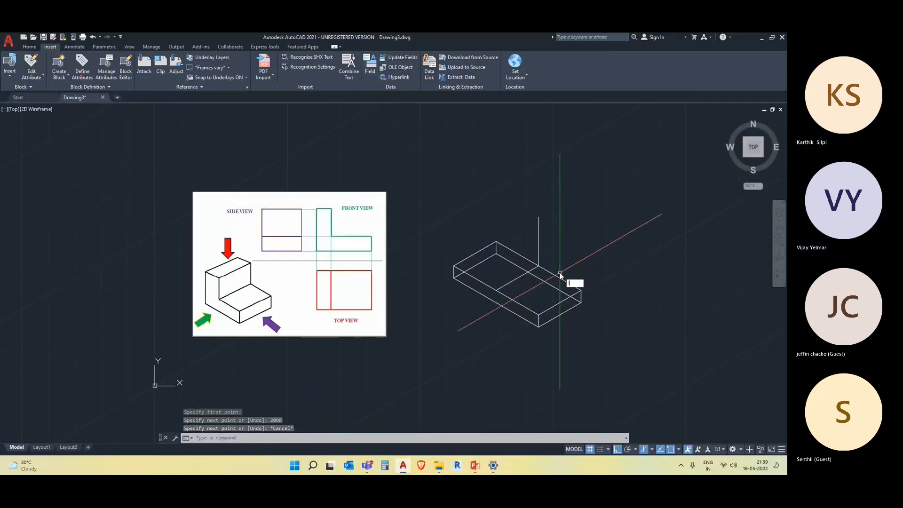
Draw a 2000 line from the upper end of the vertical line, parallel to the slab's short edges
key("space")
left_click(539, 217)
type("20")
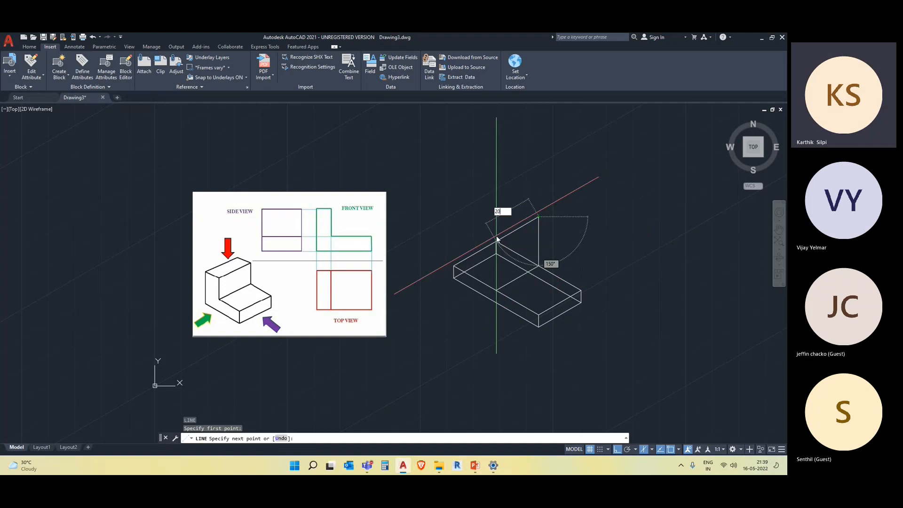
type("00")
key("Return")
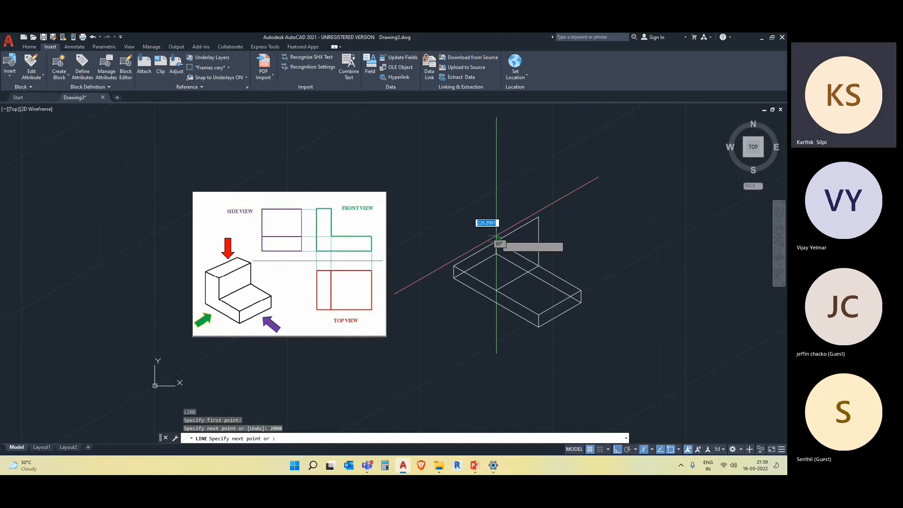
key("Escape")
Draw a vertical line from the midpoint of the top face's front long edge up to the raised line's free end
key("Return")
left_click(497, 290)
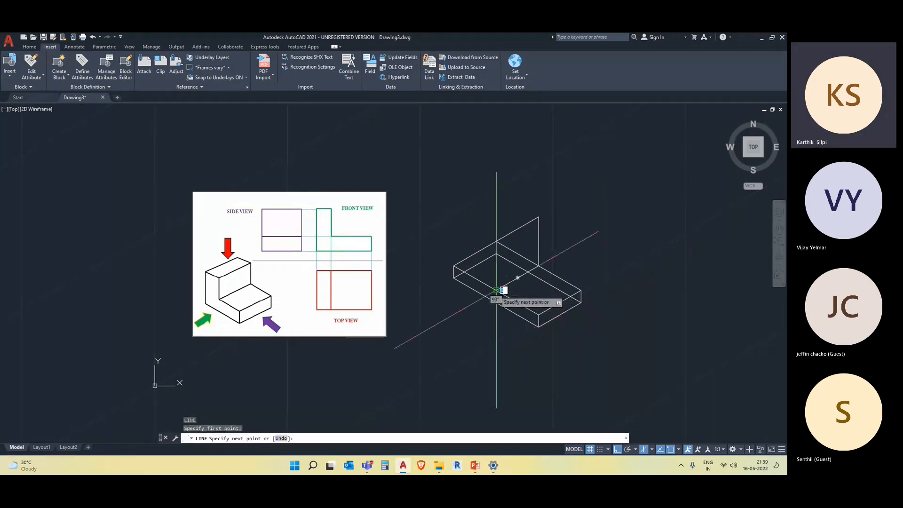
key("Escape")
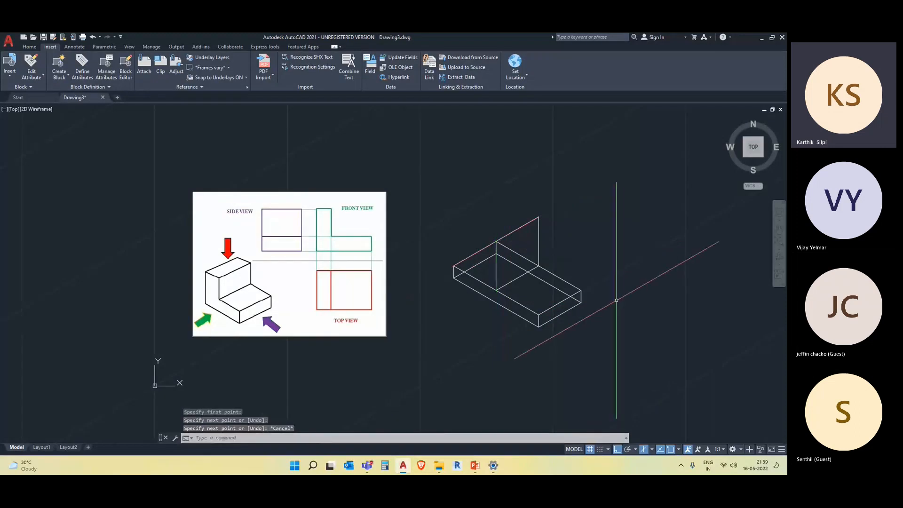
Join the four lines of the upright parallelogram across the slab's middle into one polyline
left_click(511, 282)
left_click(502, 272)
left_click(488, 267)
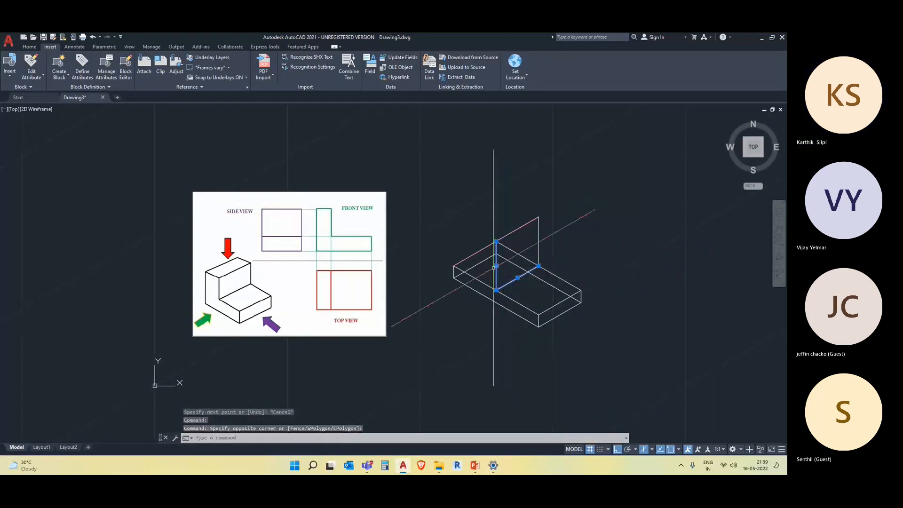
left_click(556, 231)
left_click(526, 214)
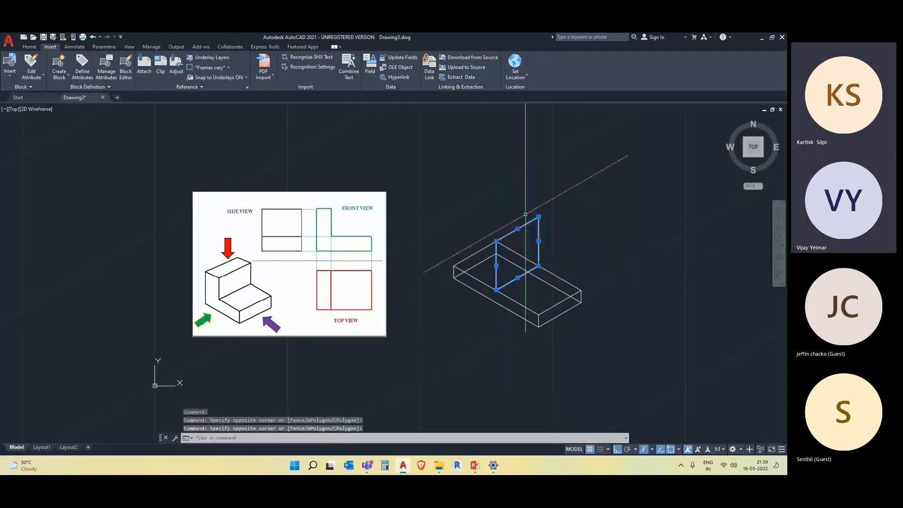
type("j")
key("Return")
Copy the upright parallelogram from its lower front corner to the slab's far left top corner, using the left isoplane
left_click(518, 268)
left_click(522, 275)
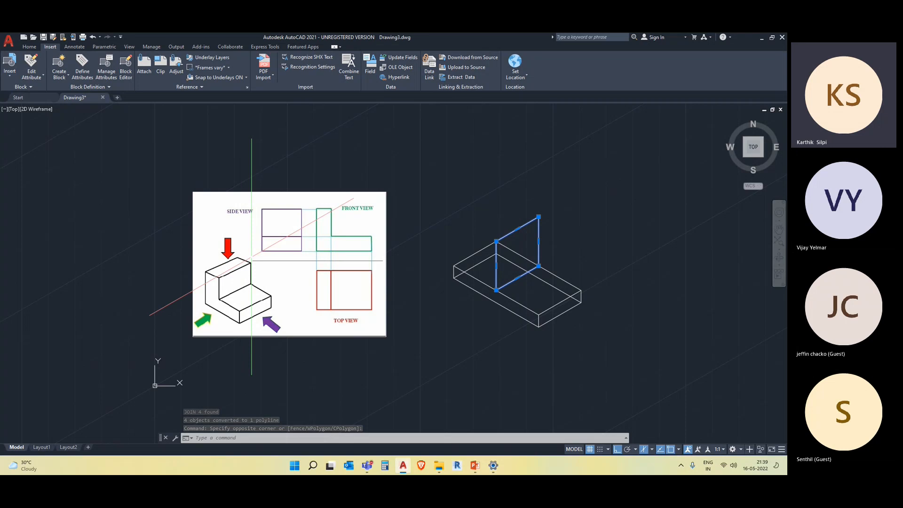
type("cond ")
type("p")
key("Return")
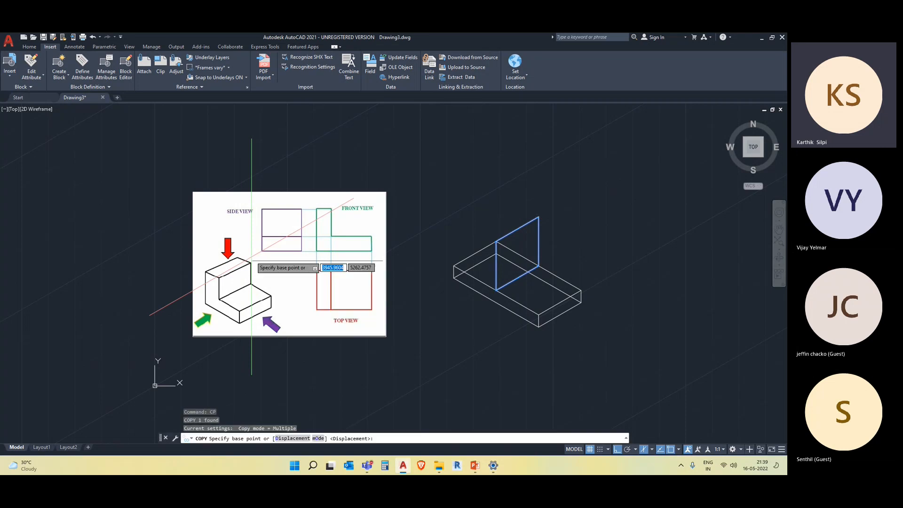
left_click(494, 289)
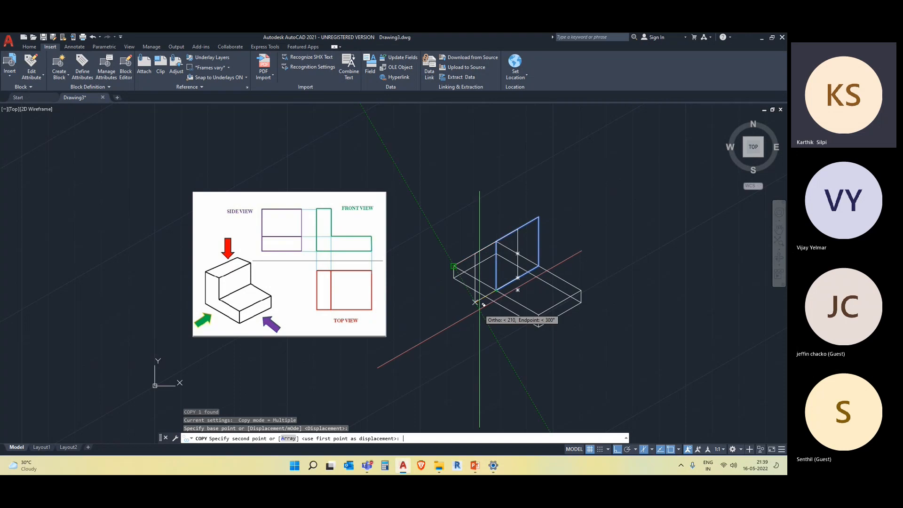
key("F5")
key("F5")
key("F5")
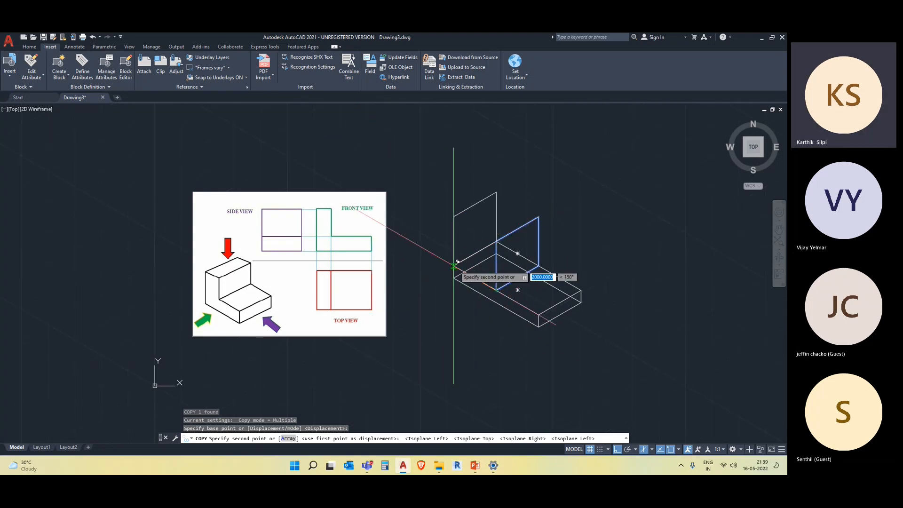
key("Escape")
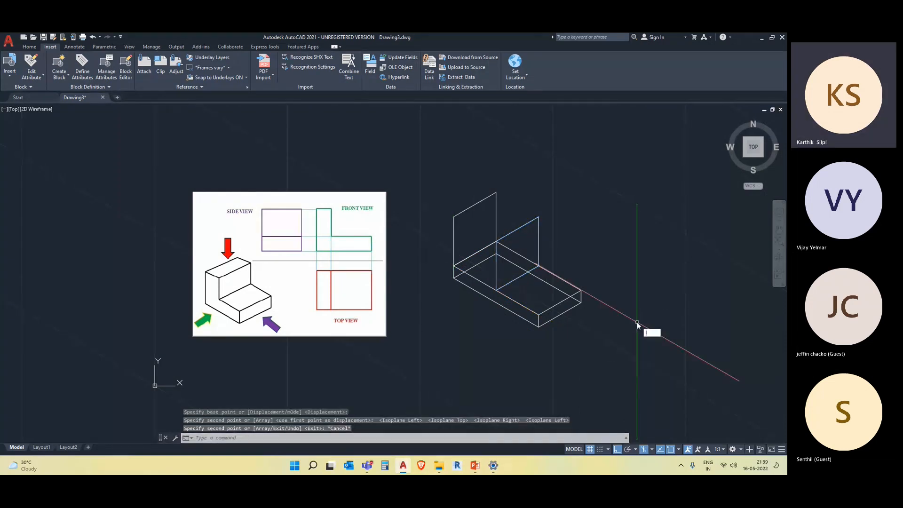
Draw two lines connecting the matching upper corners of the two upright parallelograms to close the raised step's top face
type("l")
key("Return")
left_click(496, 192)
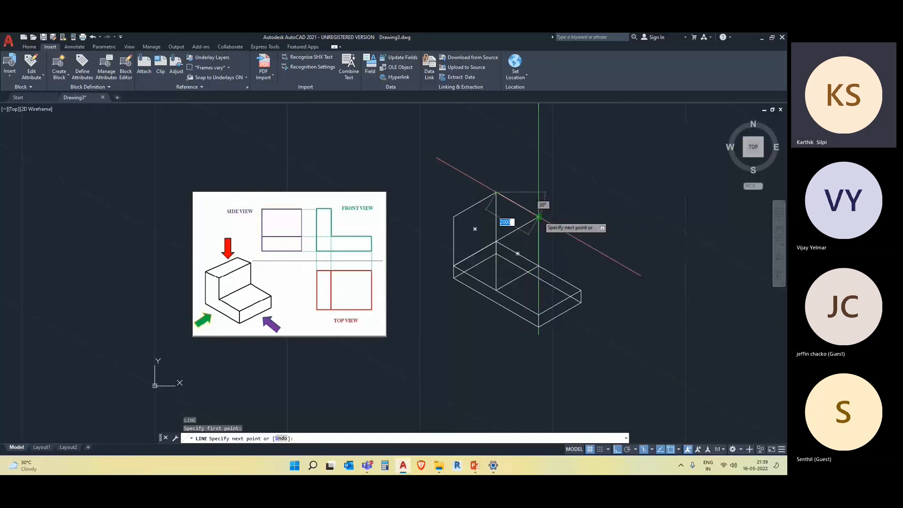
left_click(538, 217)
key("Escape")
key("Return")
left_click(454, 217)
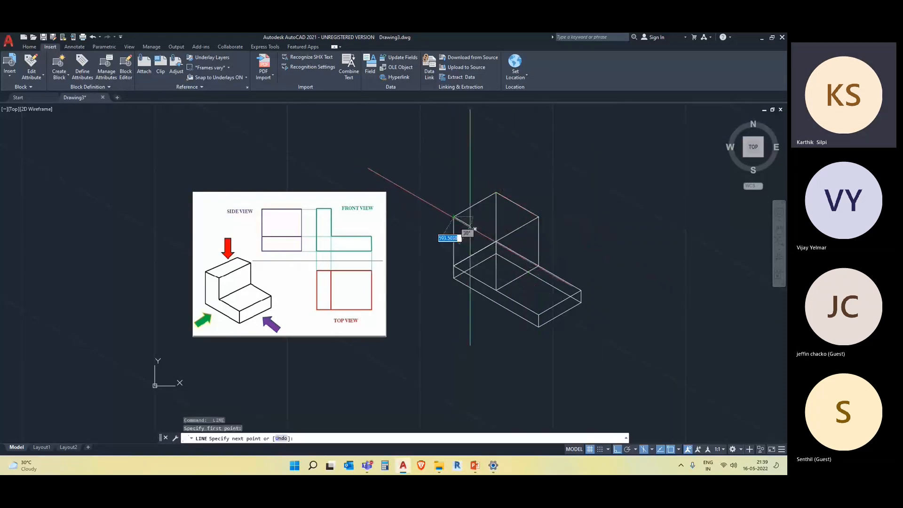
left_click(496, 242)
key("Escape")
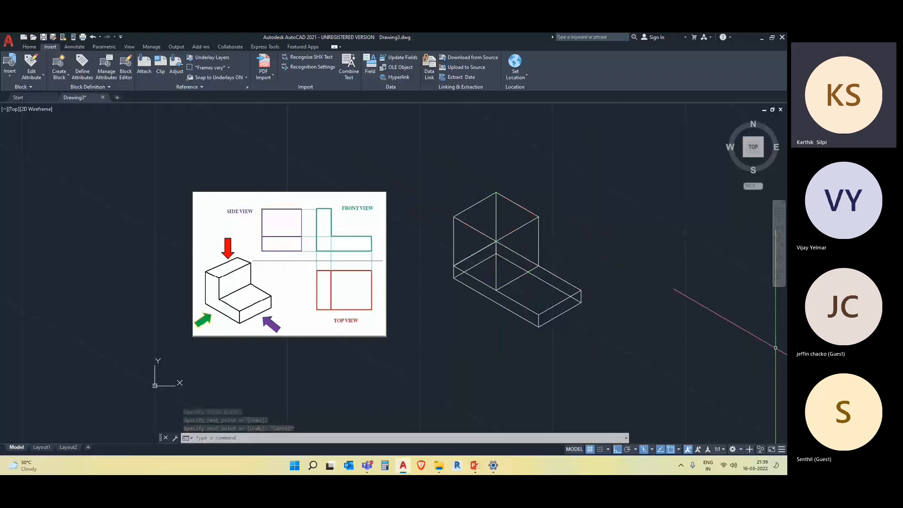
Trim the hidden back edges of the base, the raised step's hidden rear vertical, and the lines crossing its front face
scroll(596, 333, "down", 2)
scroll(611, 290, "up", 5)
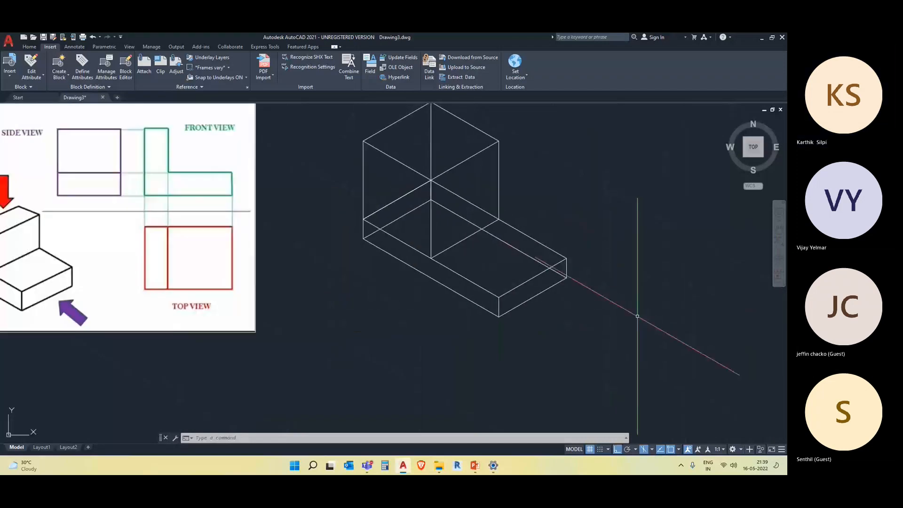
scroll(637, 316, "down", 2)
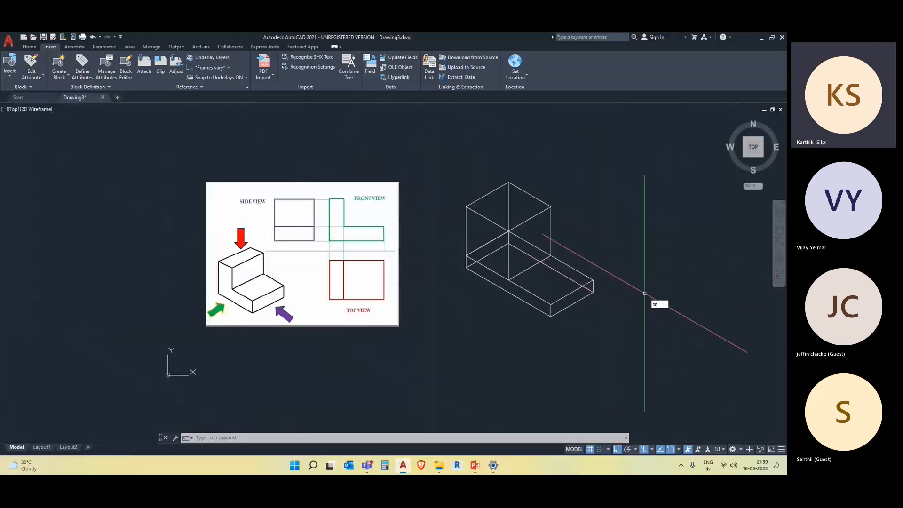
key("Return")
left_click(589, 289)
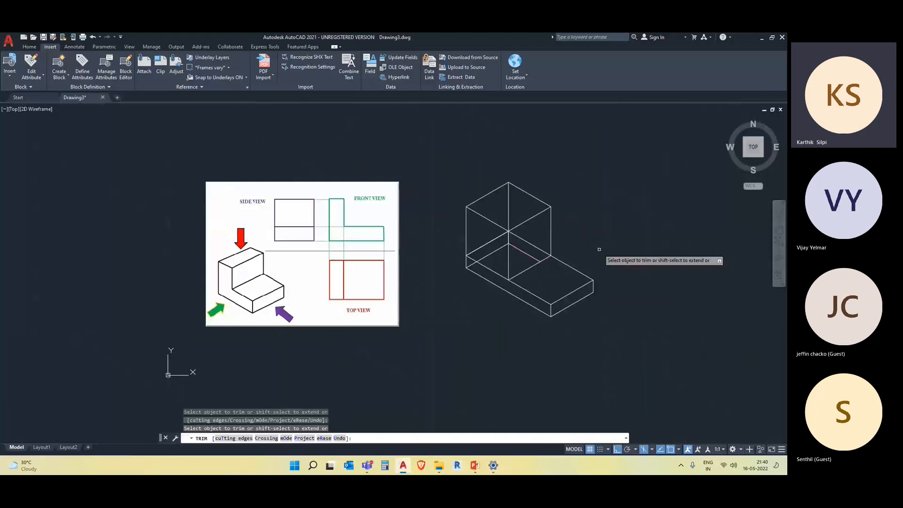
left_click(507, 206)
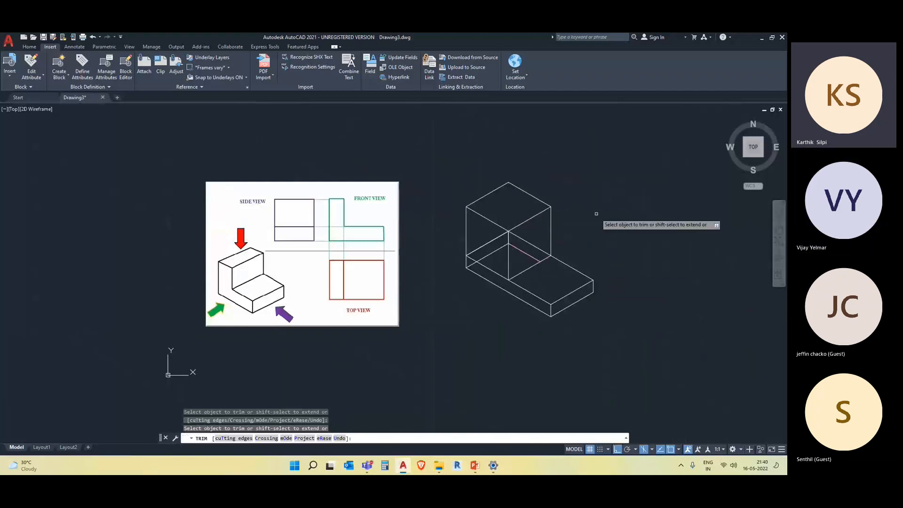
left_click(522, 250)
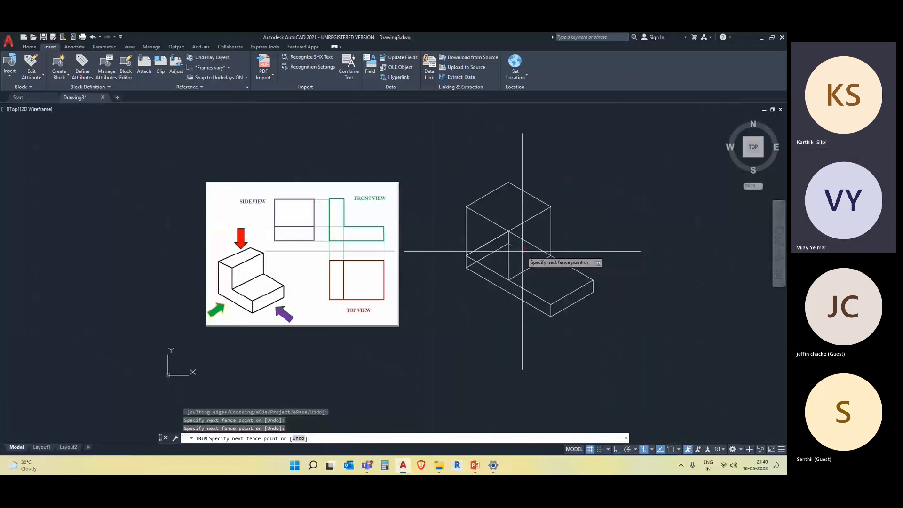
key("Return")
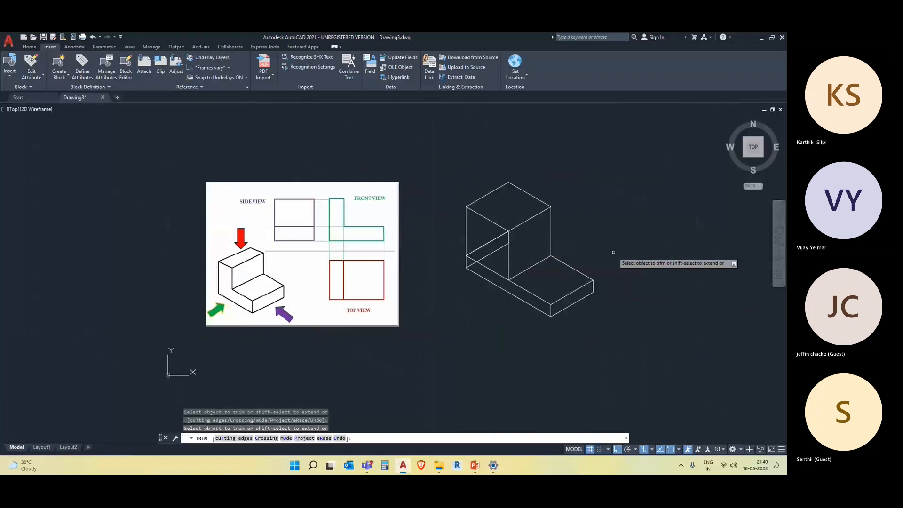
Trim the leftover slab lines crossing the block's long side face below the raised step
left_click(475, 263)
left_click(475, 250)
key("Escape")
left_click(476, 251)
left_click(509, 293)
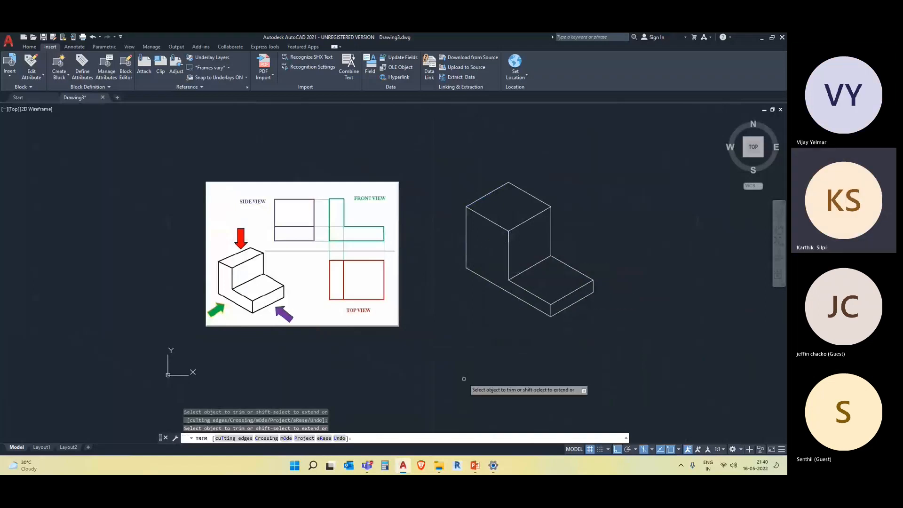
middle_click_drag(463, 378, 462, 317)
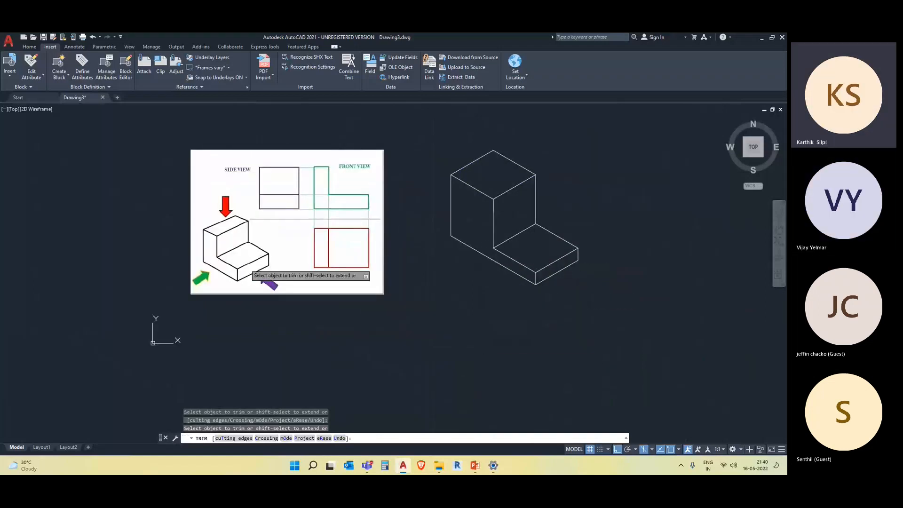
key("Escape")
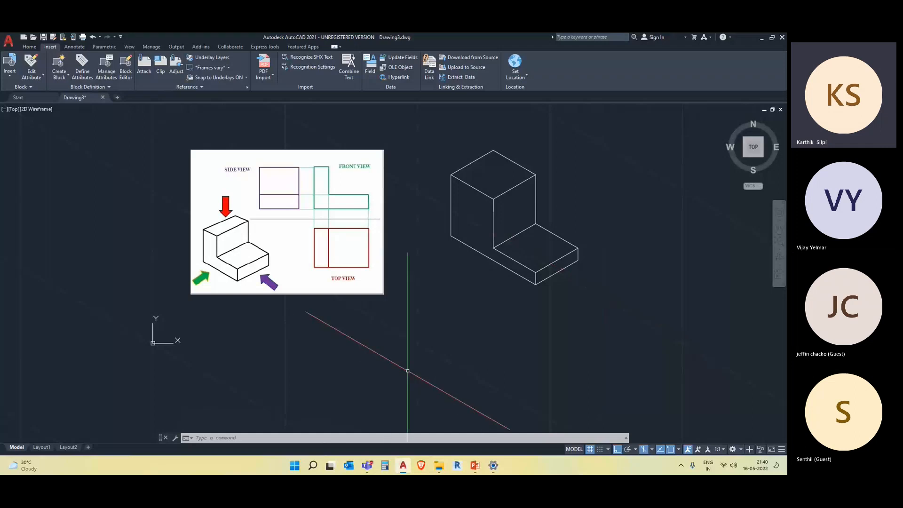
Add an aligned dimension to the block's tall outer left vertical edge
middle_click_drag(490, 306, 480, 312)
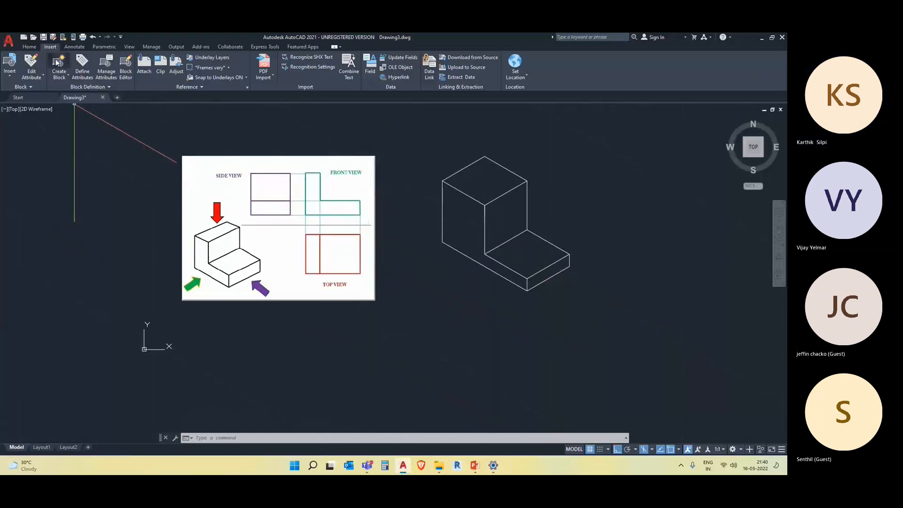
left_click(74, 46)
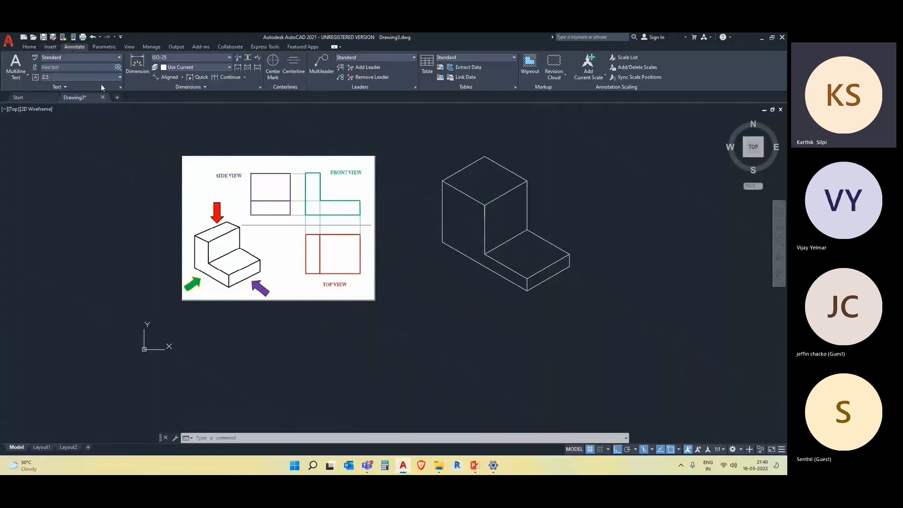
left_click(182, 77)
left_click(179, 111)
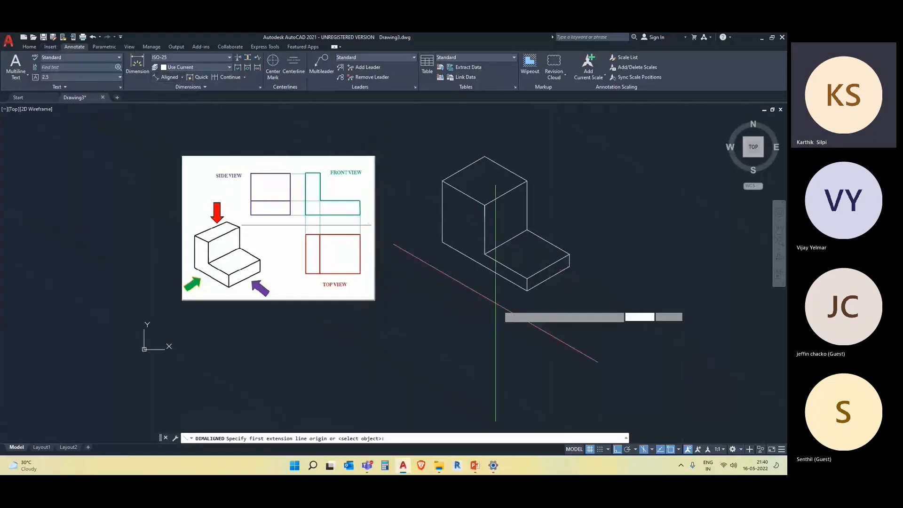
left_click(442, 181)
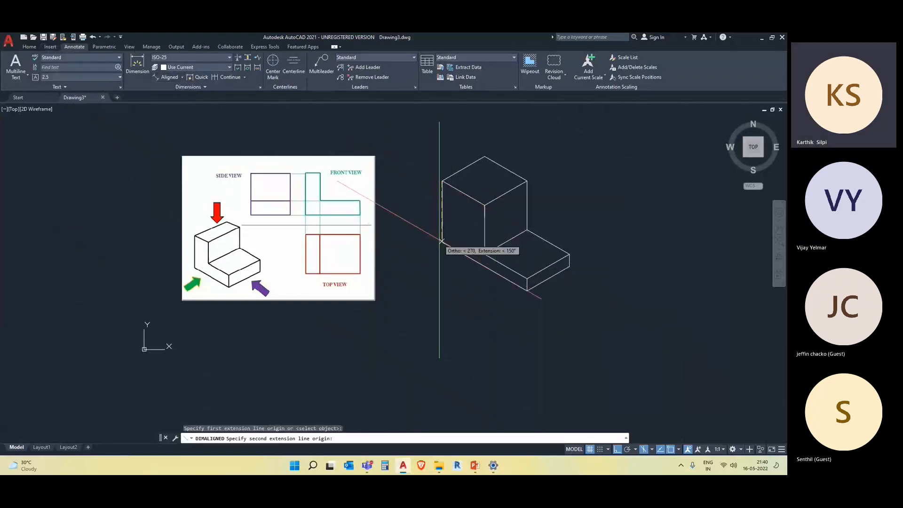
left_click(442, 241)
left_click(417, 247)
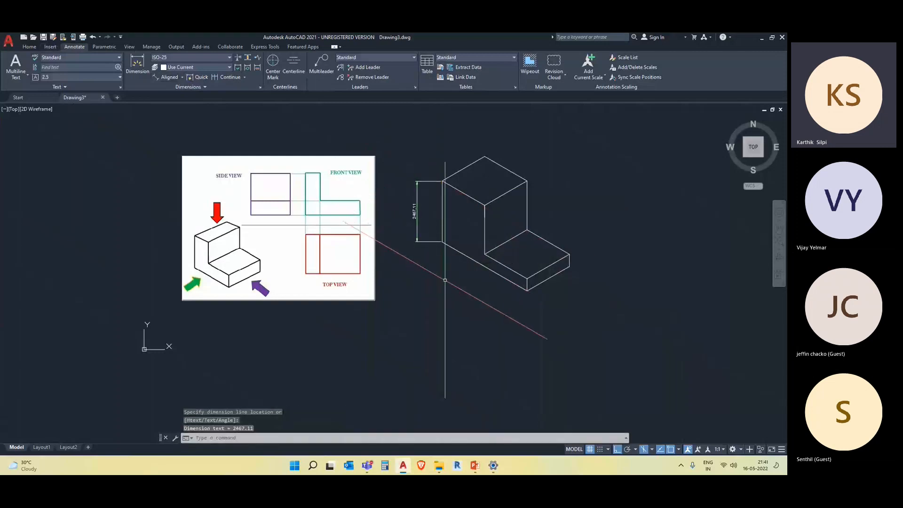
key("Return")
left_click(442, 242)
key("Escape")
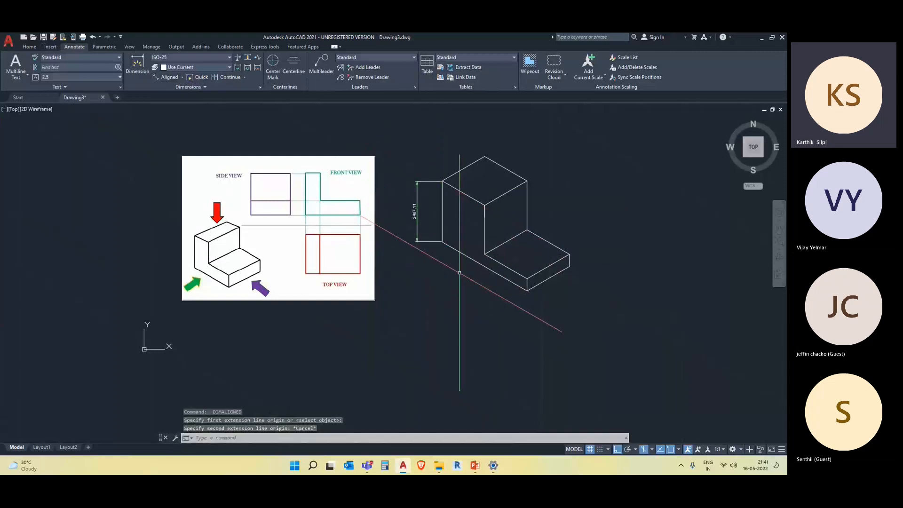
Add an aligned dimension along the block's long bottom edge, placed below the block
key("Return")
left_click(442, 242)
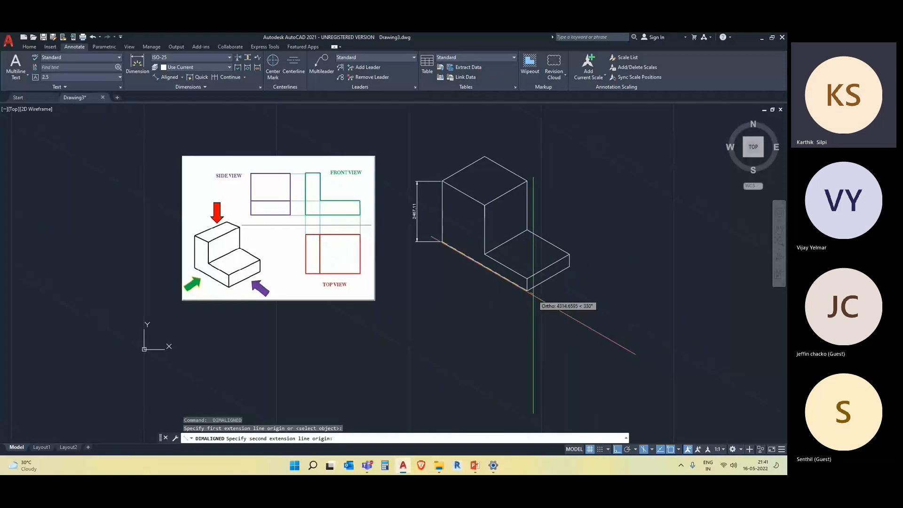
left_click(527, 290)
left_click(538, 321)
key("Escape")
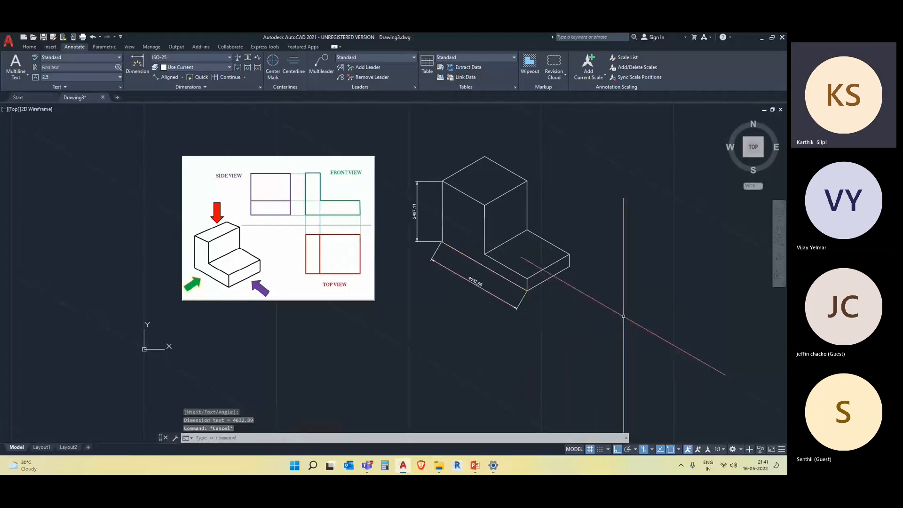
Add an aligned dimension to the rear left edge of the raised step's top face, placed outside the block
key("Return")
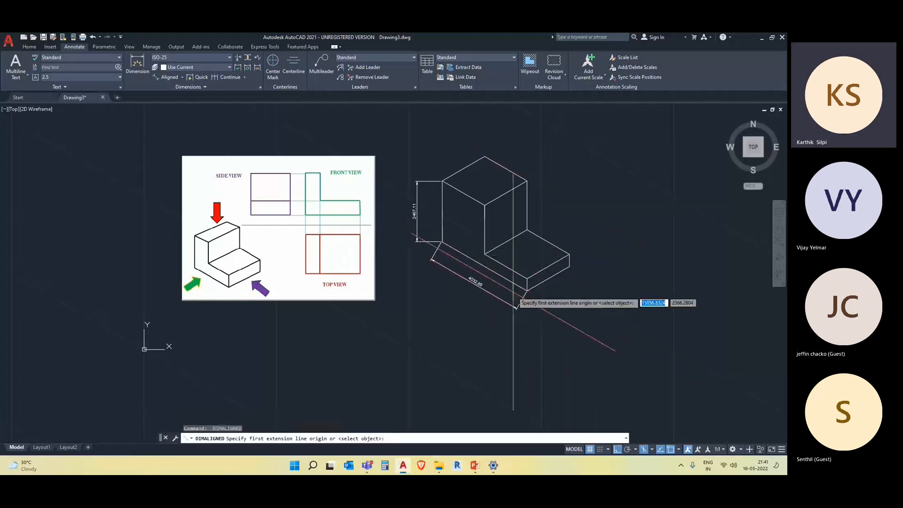
left_click(485, 156)
left_click(442, 181)
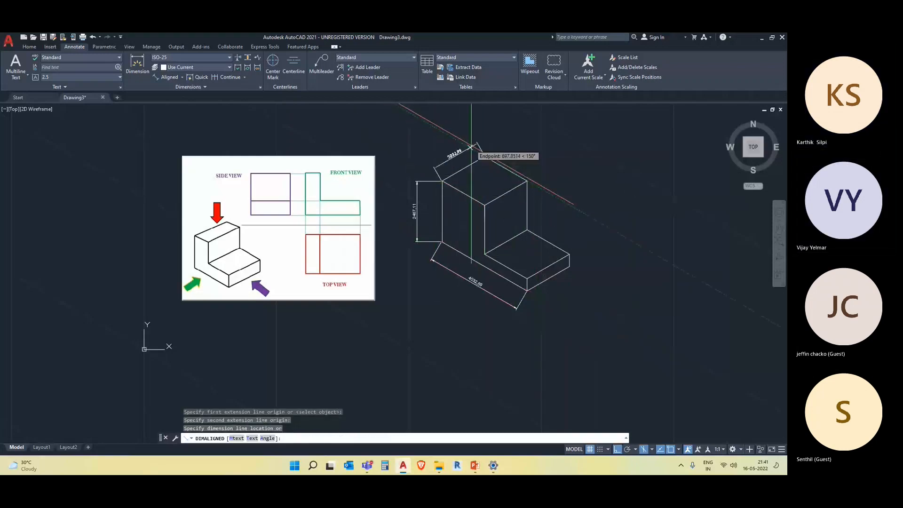
left_click(470, 147)
Add an aligned dimension to the short vertical edge at the low slab's far right corner, placed outside the block
key("Return")
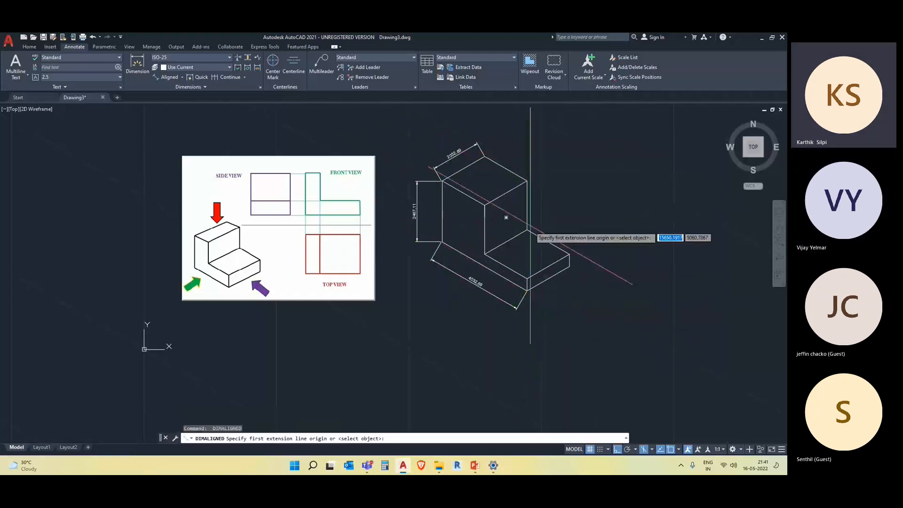
scroll(599, 273, "up", 4)
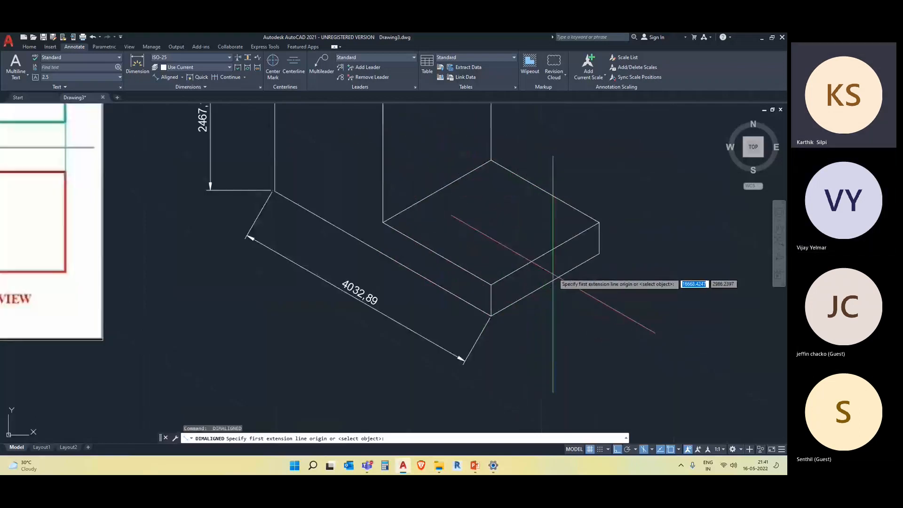
left_click(598, 254)
left_click(600, 222)
left_click(621, 237)
Add an aligned dimension to the raised step's right vertical edge, from the slab surface to the top corner, placed outside the block
key("Return")
middle_click_drag(545, 191, 523, 342)
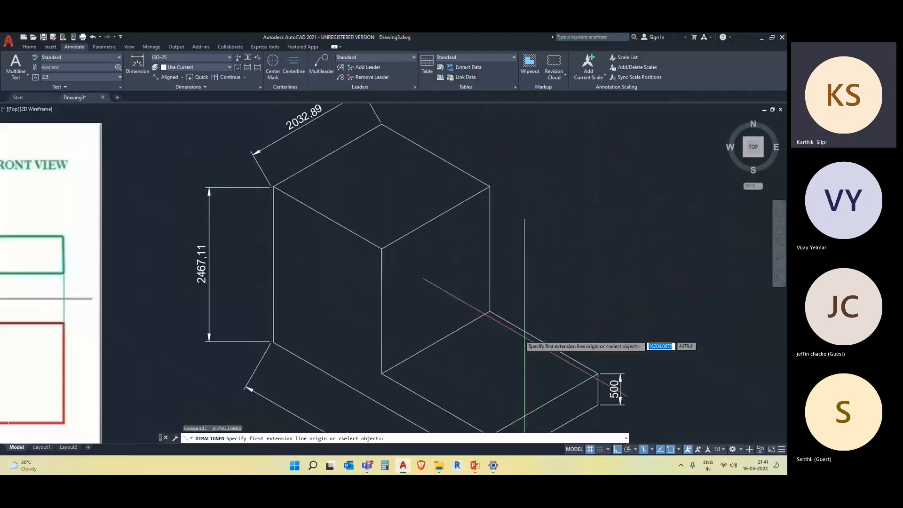
left_click(490, 312)
left_click(490, 202)
left_click(513, 226)
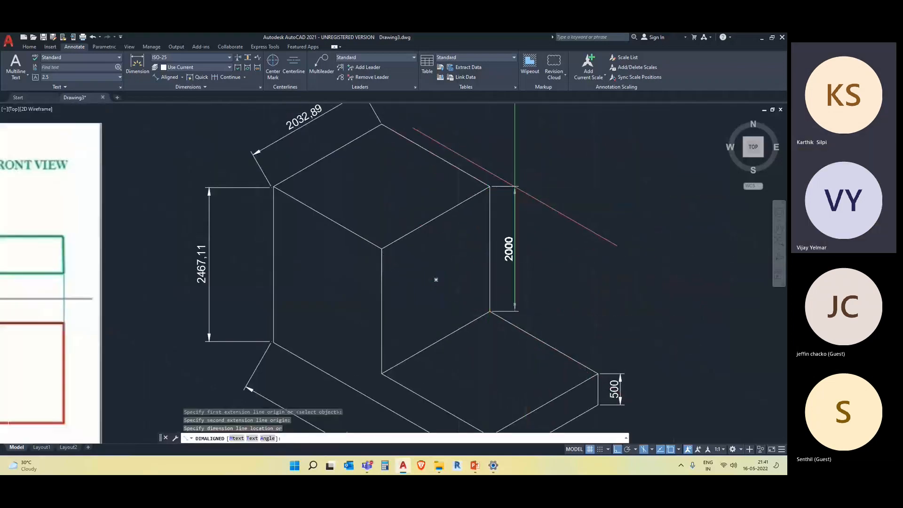
Oblique the outer left height dimension using the two endpoints of the raised step's rear left top edge as the angle
scroll(503, 217, "down", 4)
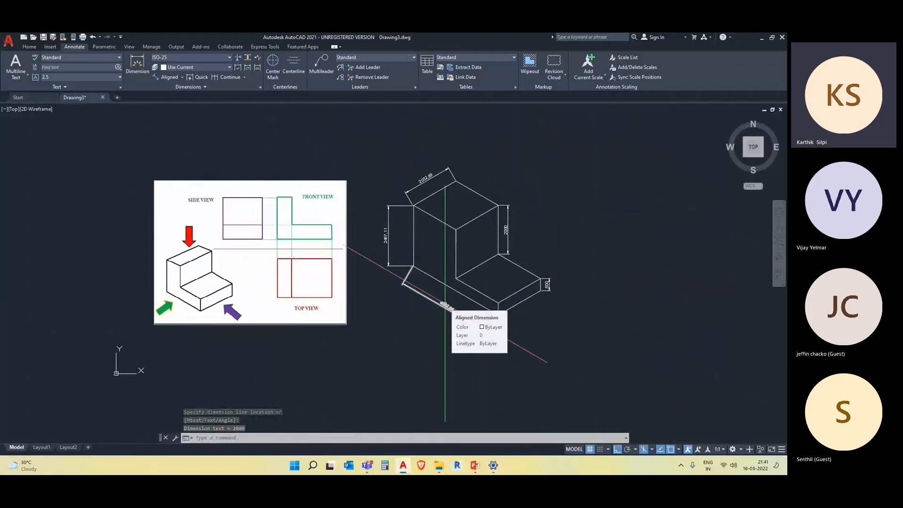
scroll(388, 237, "up", 4)
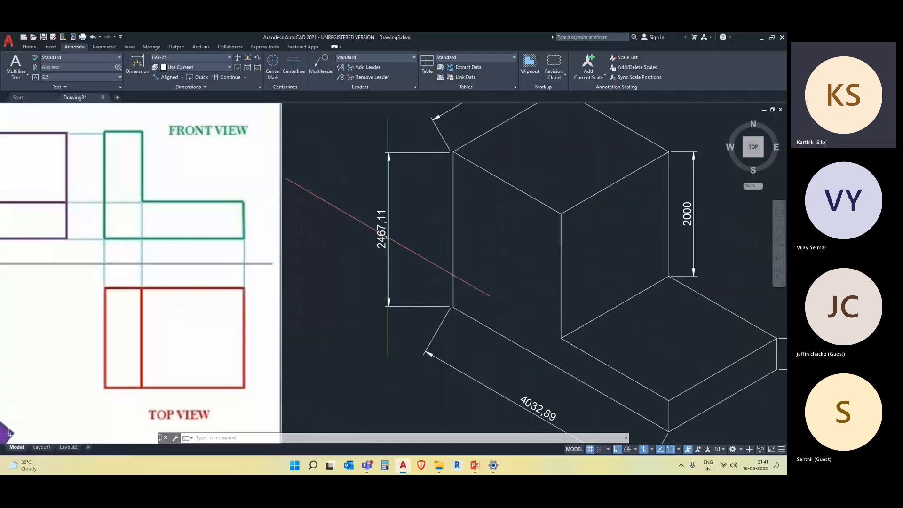
scroll(388, 238, "down", 4)
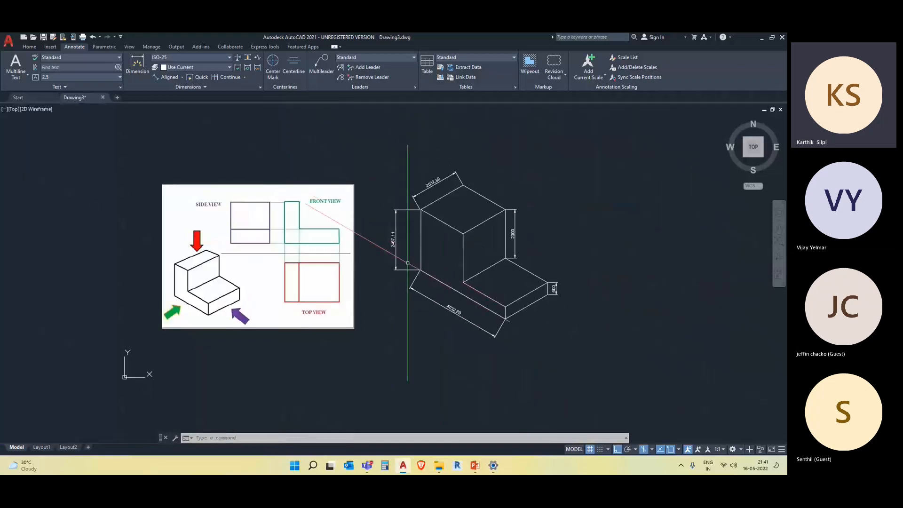
type("DIMED")
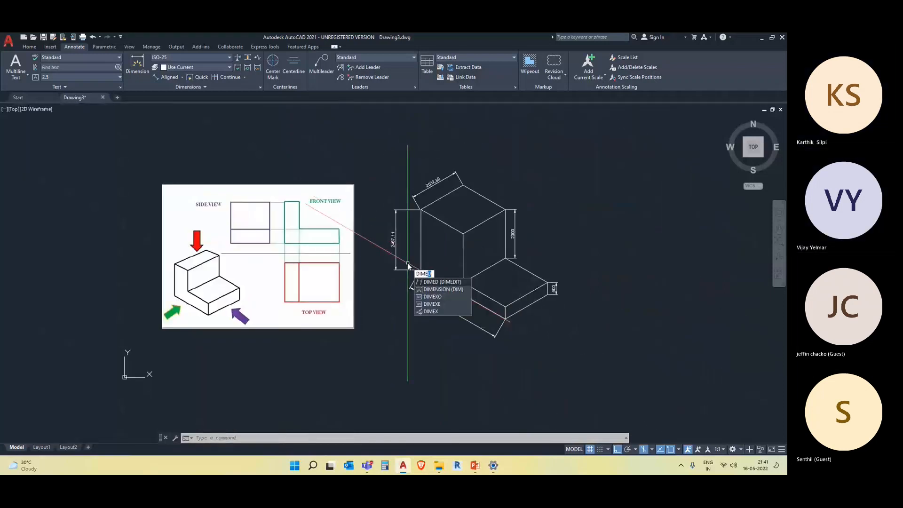
key("Return")
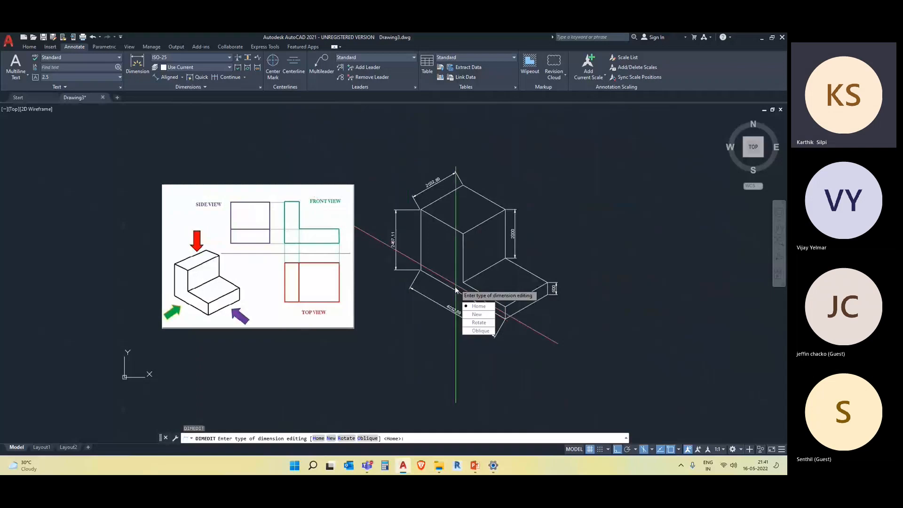
left_click(483, 332)
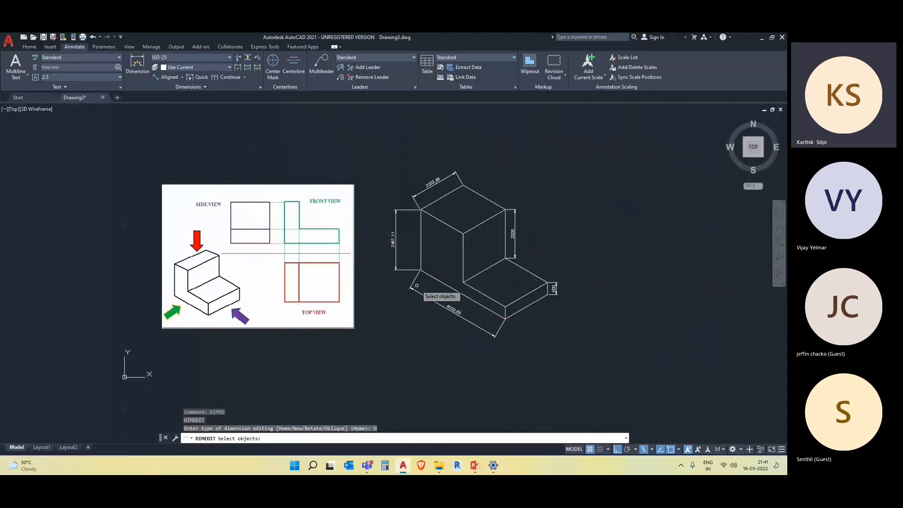
left_click(395, 247)
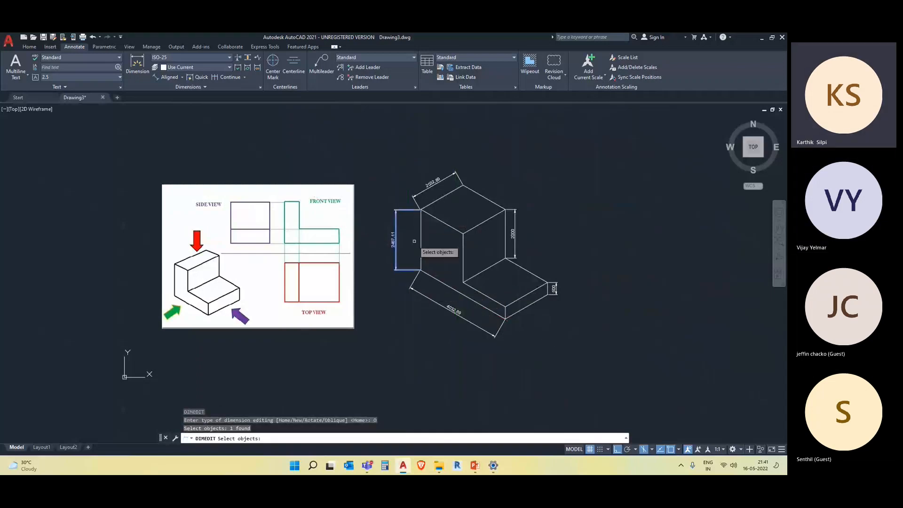
key("Return")
left_click(421, 210)
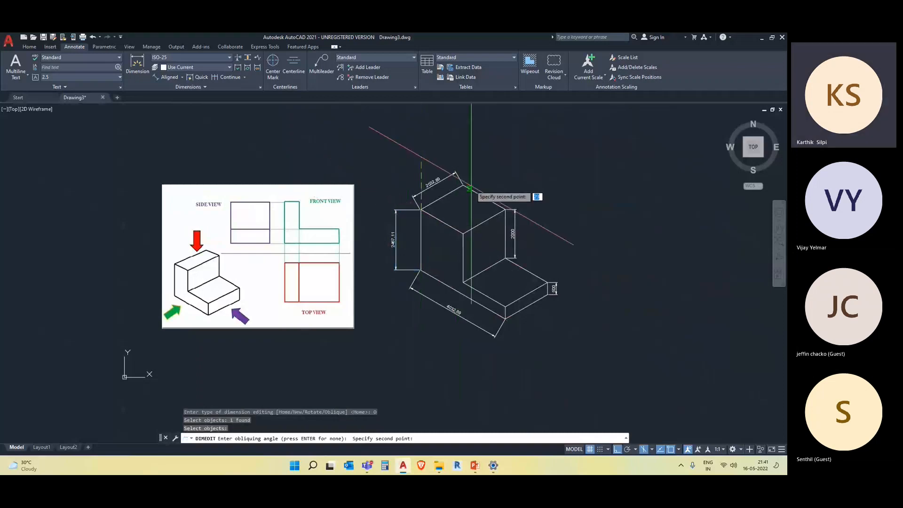
left_click(463, 187)
key("Return")
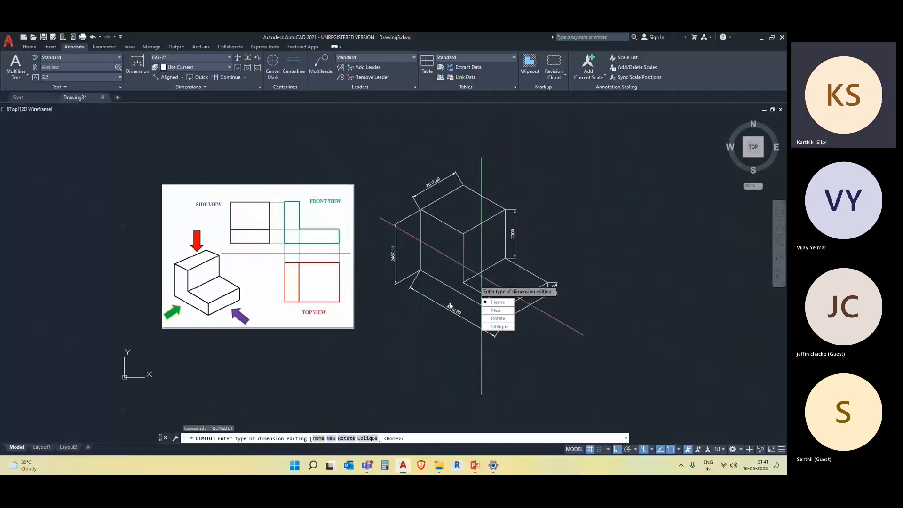
left_click(499, 327)
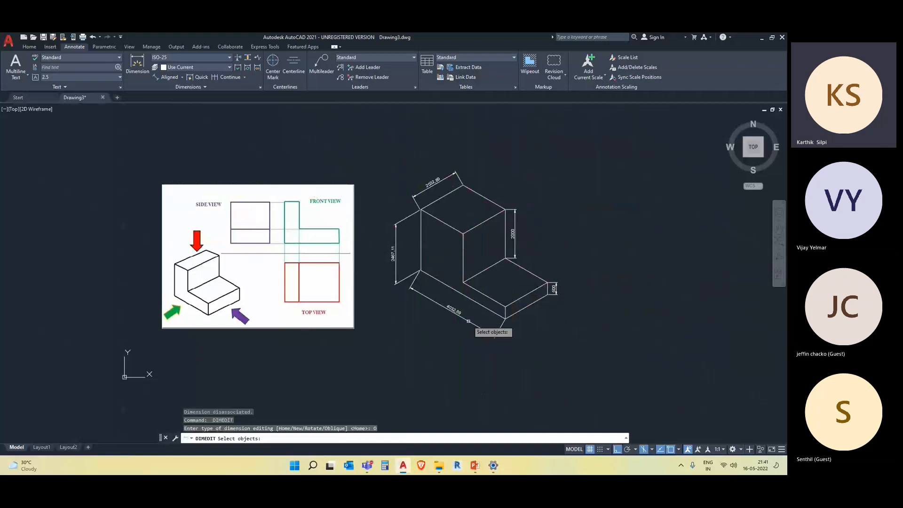
left_click(468, 321)
key("Return")
key("Return")
key("Escape")
key("Escape")
Oblique the long bottom edge dimension using the endpoints of the edge where the riser meets the slab as the angle
key("Return")
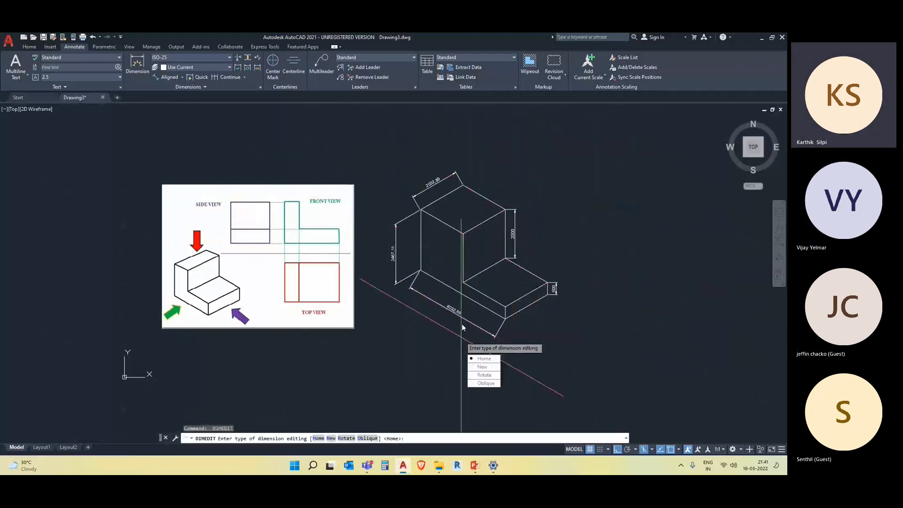
left_click(487, 382)
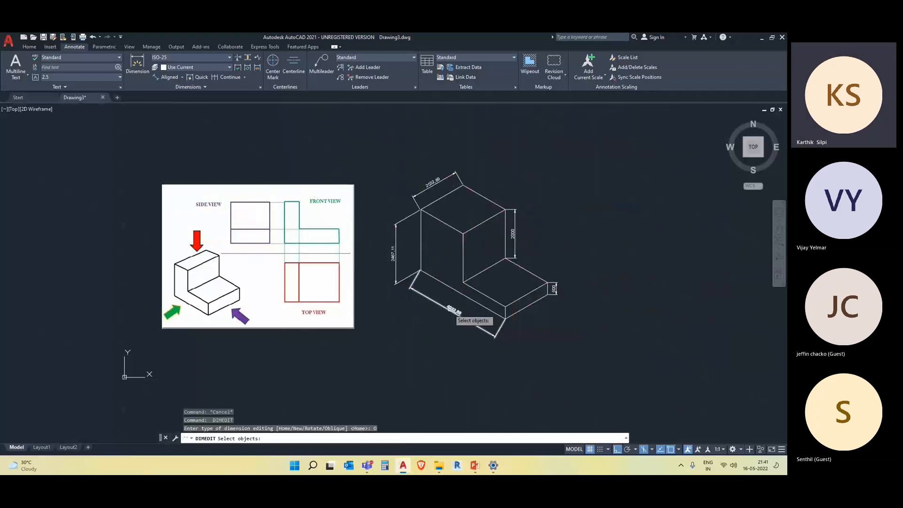
left_click(451, 309)
key("Return")
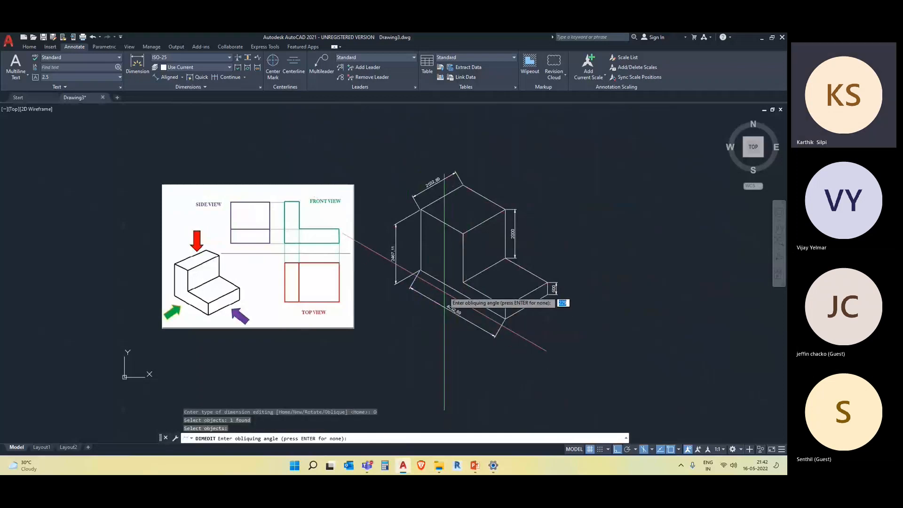
left_click(464, 282)
left_click(504, 257)
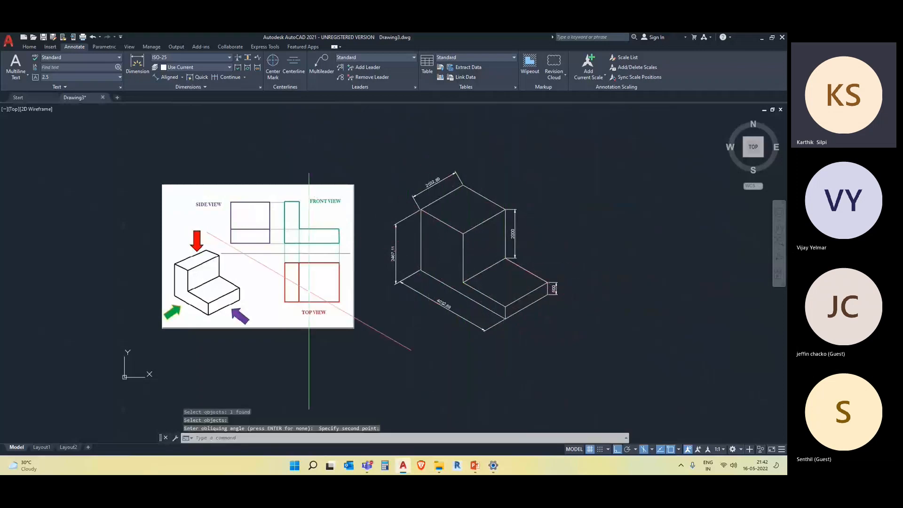
Try to oblique the raised step's rear left top dimension along the top edge of the riser
key("Return")
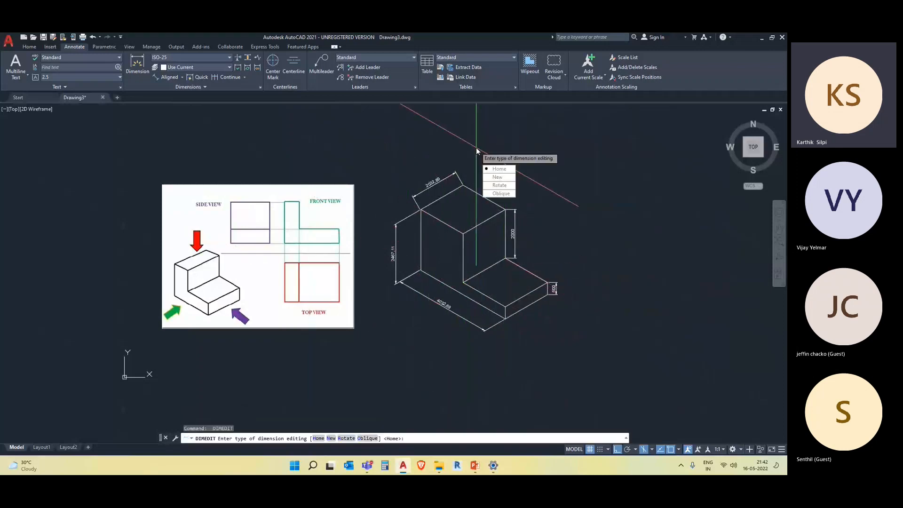
left_click(502, 193)
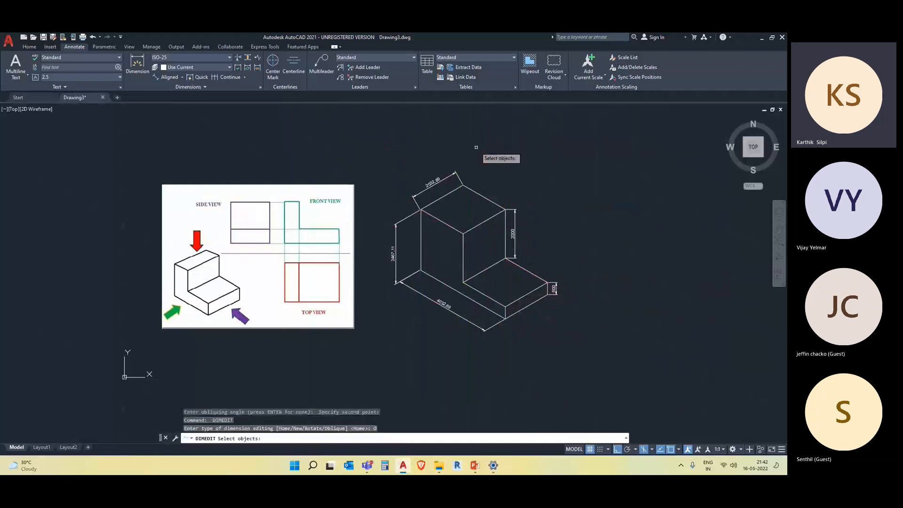
left_click(434, 182)
key("Return")
left_click(463, 233)
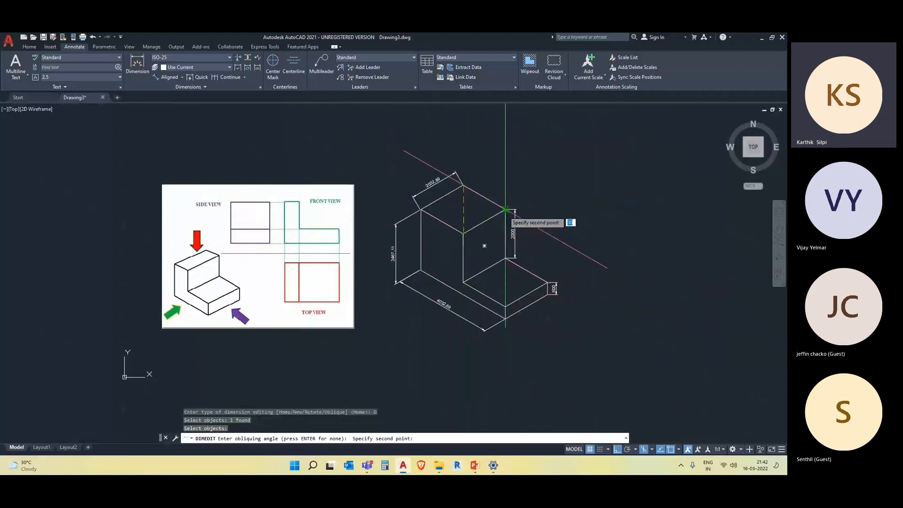
left_click(504, 210)
key("Escape")
key("Escape")
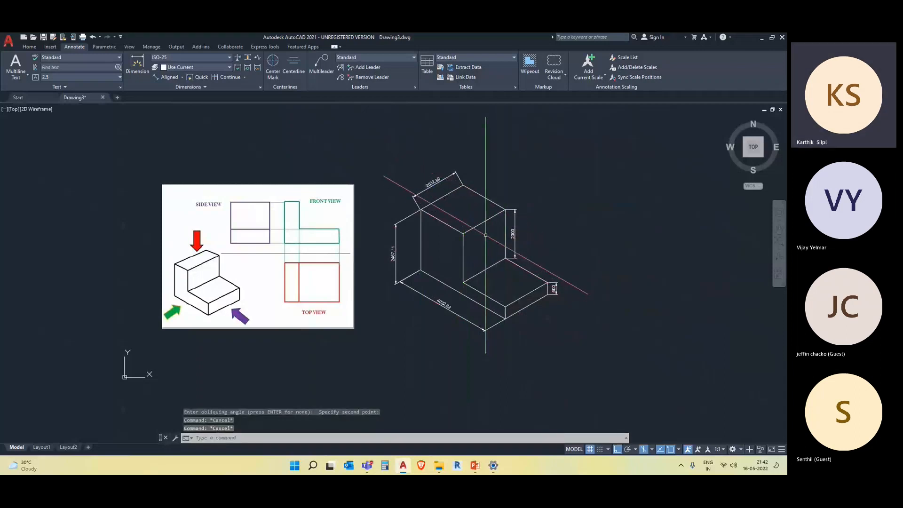
Retry obliquing the rear left top dimension along the riser's top edge with Ortho turned off
type("dime")
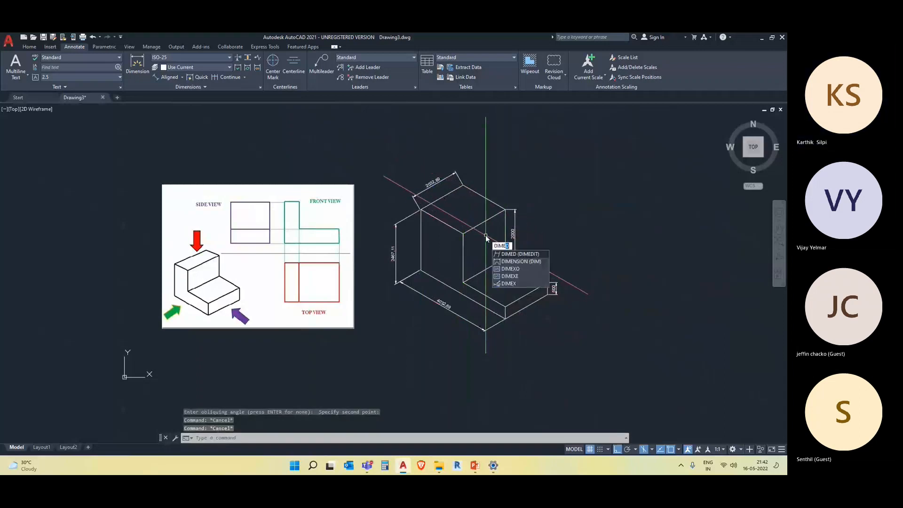
key("Return")
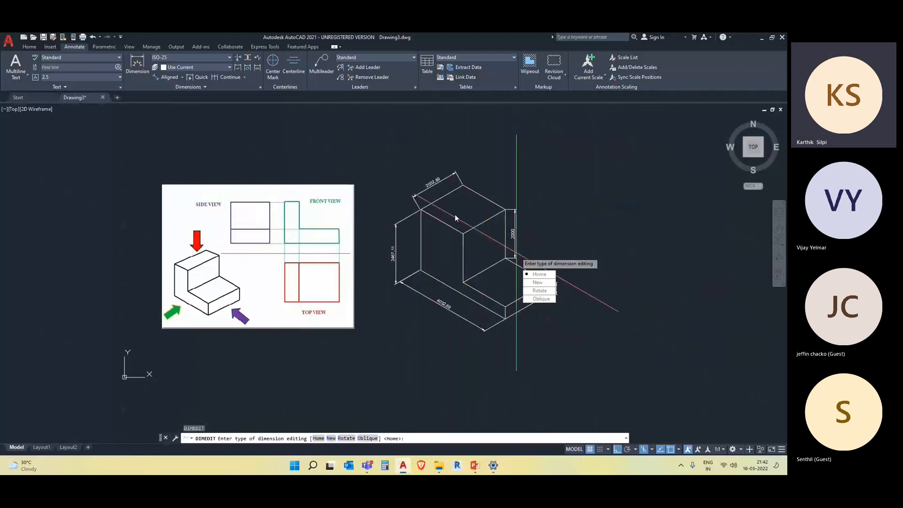
left_click(544, 300)
left_click(436, 180)
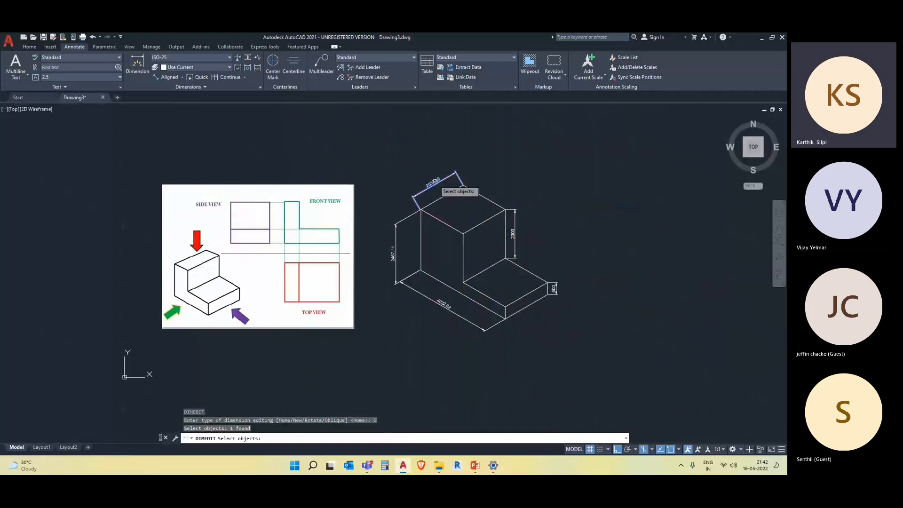
key("Return")
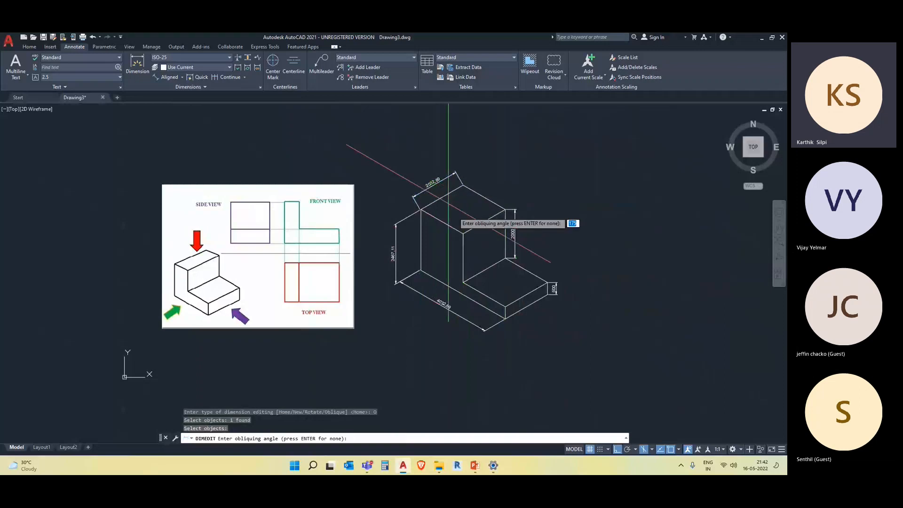
left_click(463, 234)
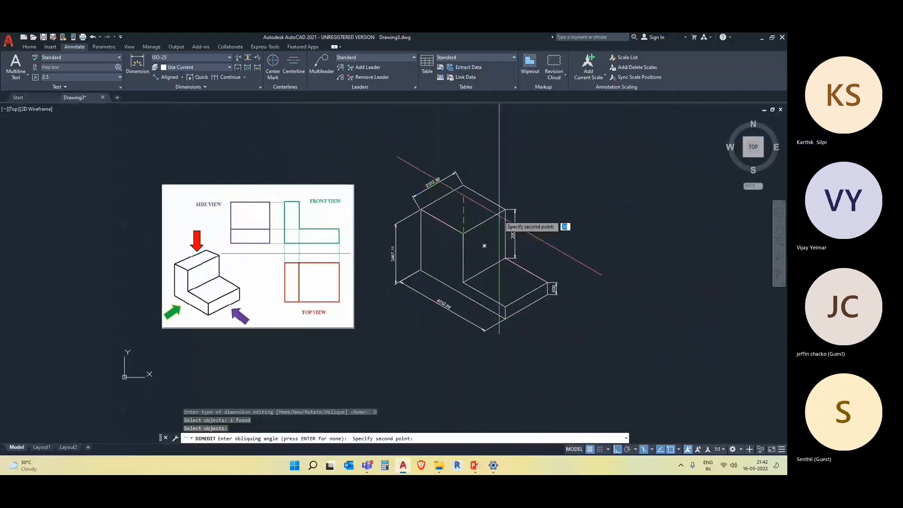
key("F8")
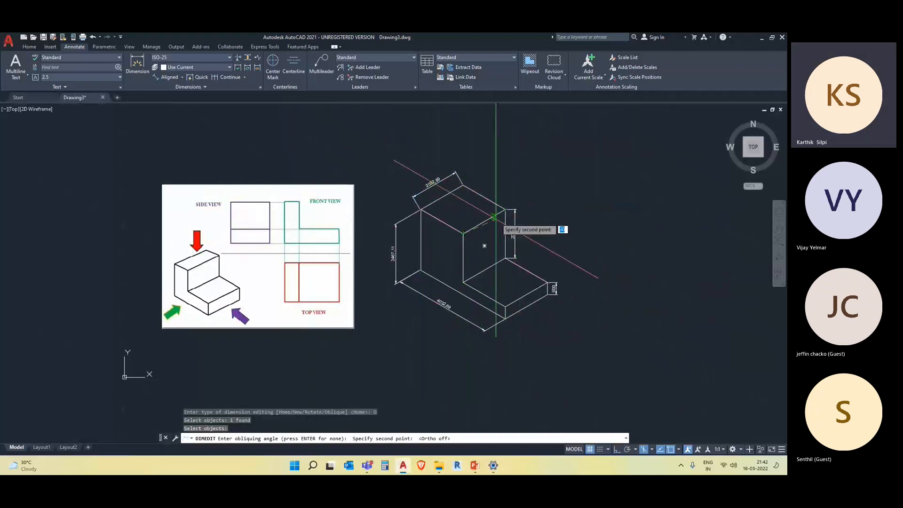
left_click(505, 210)
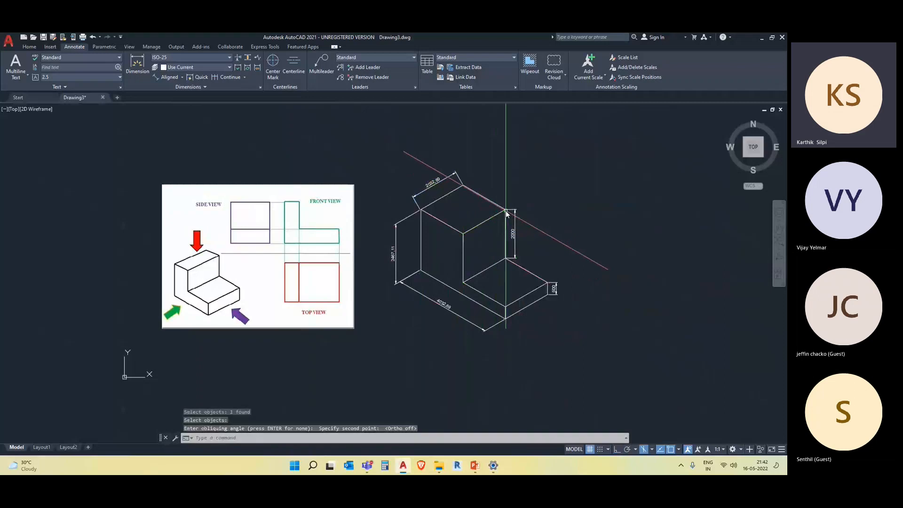
Oblique the rear left top dimension to the vertical direction, picking two points down the riser's front vertical edge as the angle
key("Return")
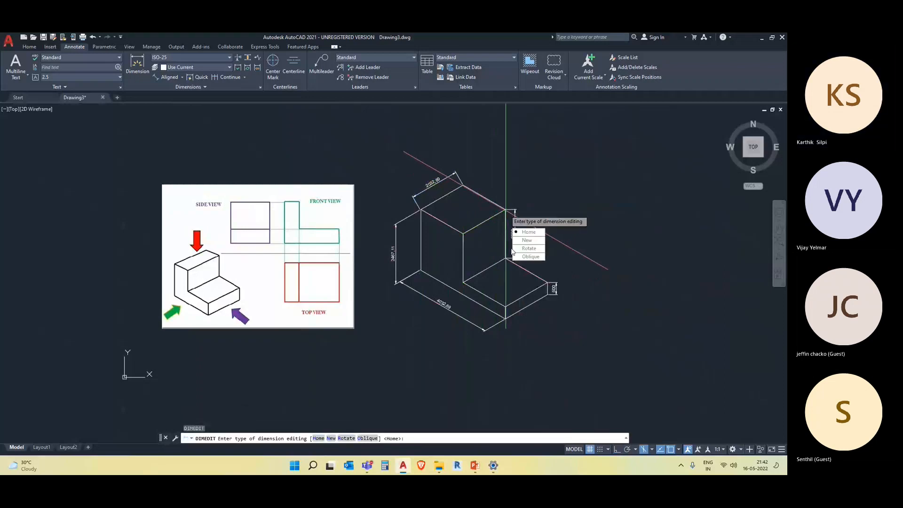
left_click(528, 257)
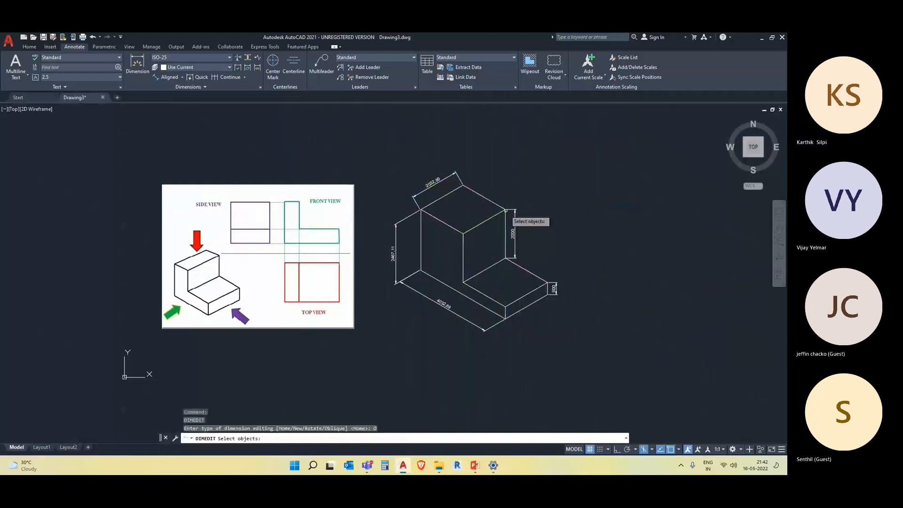
left_click(446, 178)
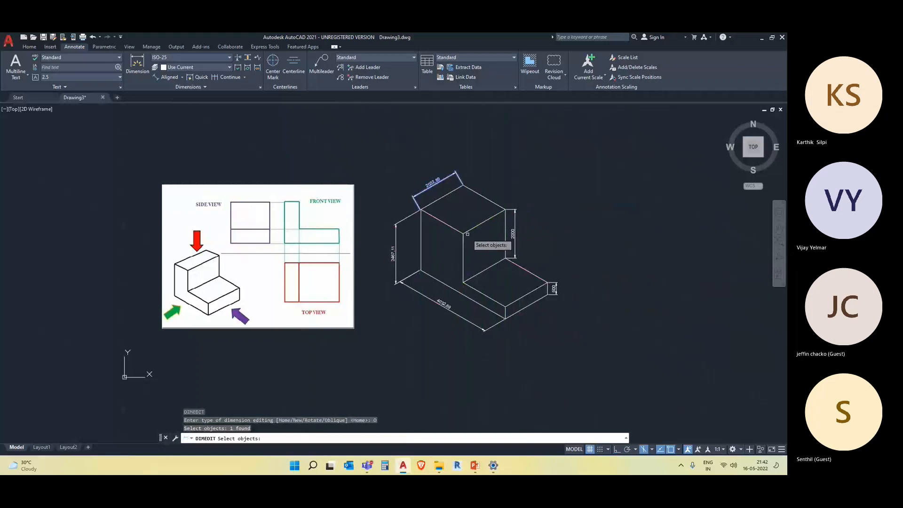
key("Return")
left_click(464, 251)
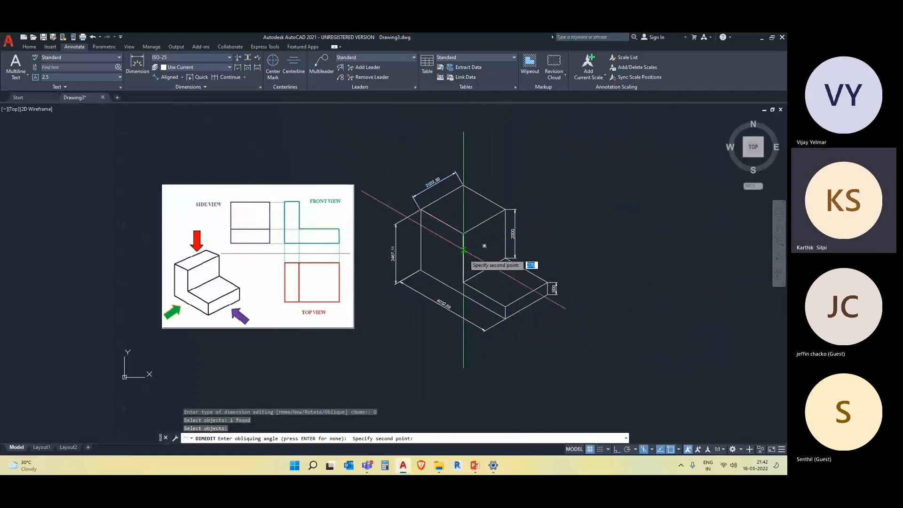
left_click(464, 283)
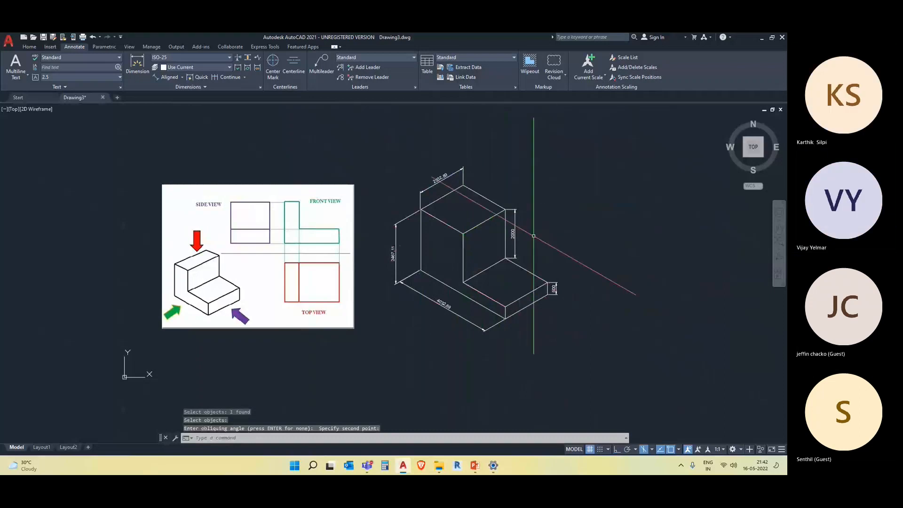
scroll(528, 265, "up", 2)
scroll(529, 259, "down", 2)
middle_click_drag(534, 263, 529, 249)
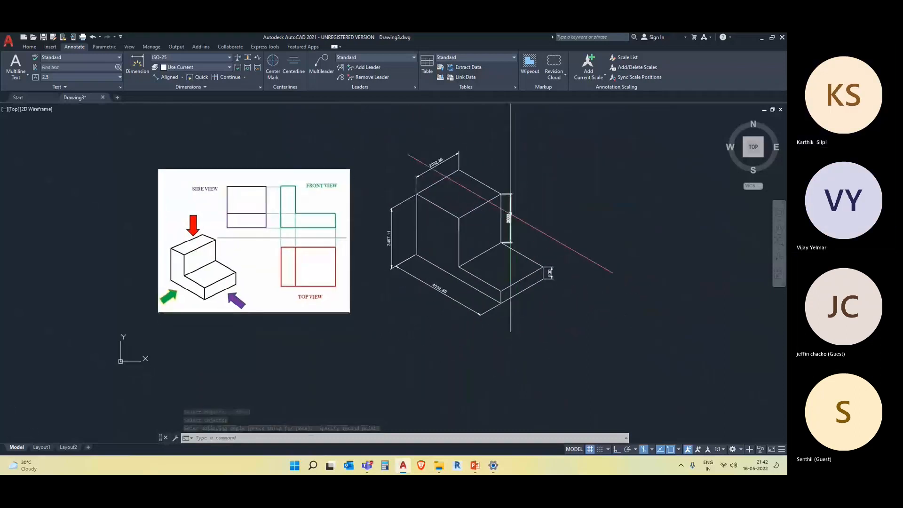
Oblique the riser's vertical height dimension, picking the endpoints of the raised block's front left top edge as the angle
key("Return")
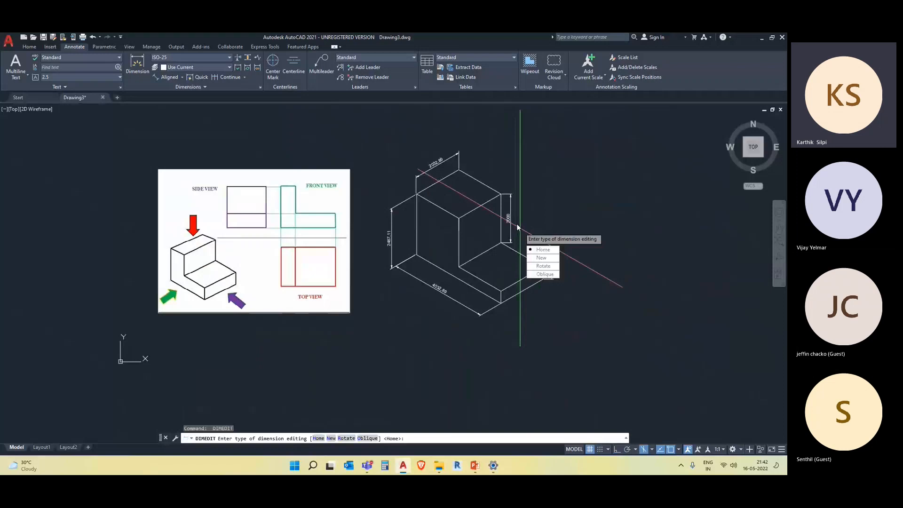
left_click(545, 274)
left_click(512, 212)
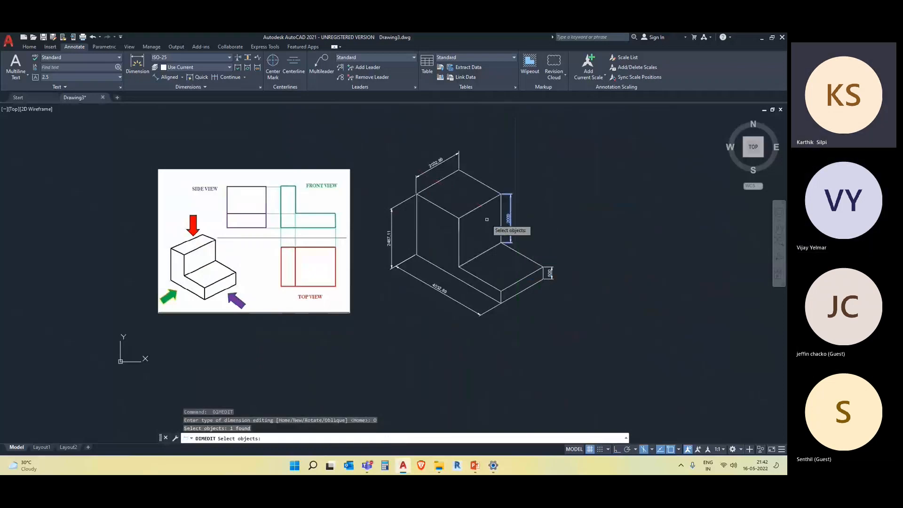
key("Return")
left_click(416, 194)
left_click(459, 219)
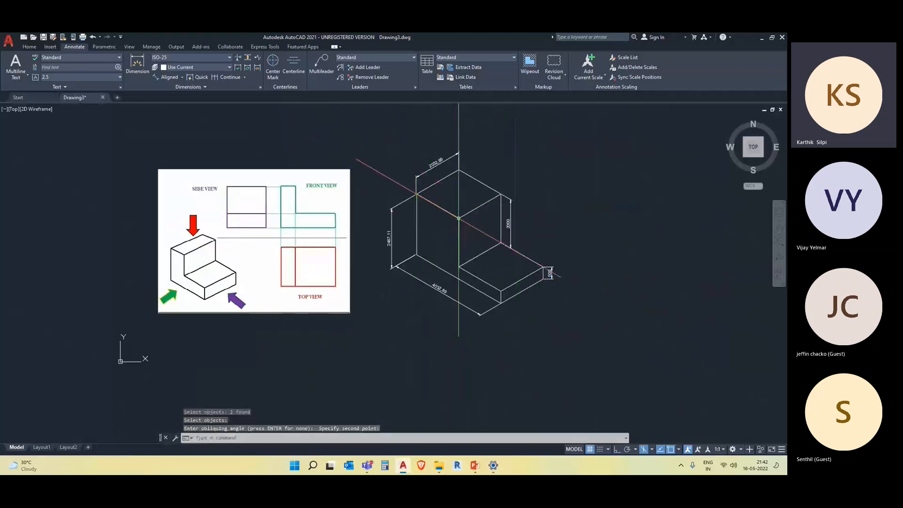
Oblique the slab's thickness dimension, picking the endpoints of the slab's upper front left edge as the angle
middle_click_drag(525, 309, 519, 274)
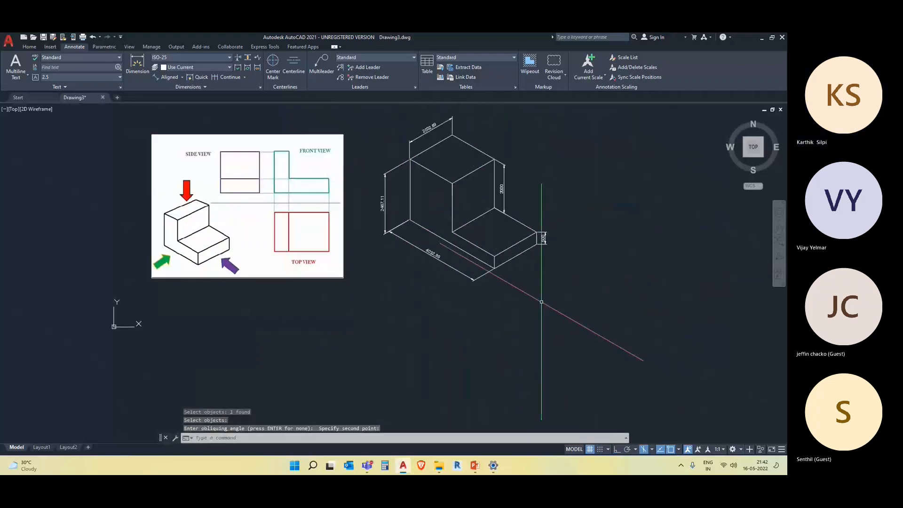
scroll(546, 255, "up", 2)
mouse_move(559, 246)
middle_mouse_down()
mouse_move(526, 340)
mouse_move(493, 302)
middle_mouse_up()
key("Return")
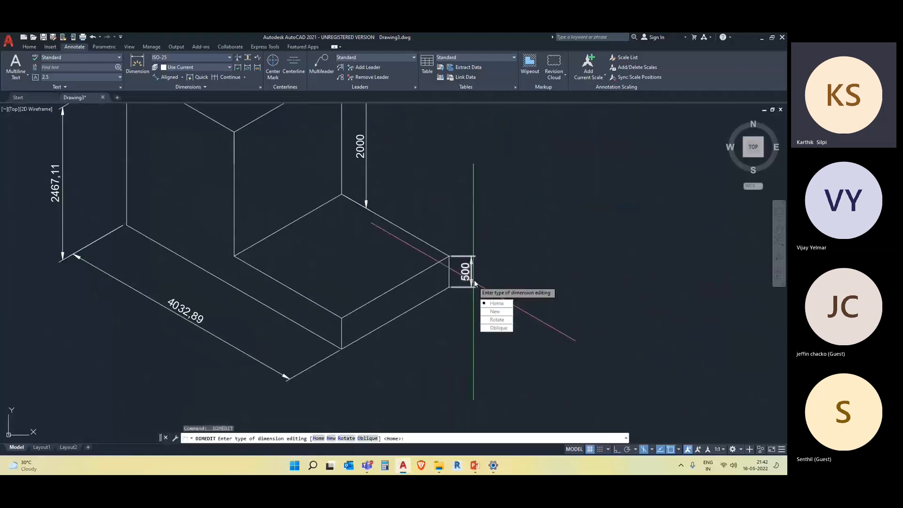
left_click(498, 328)
left_click(471, 270)
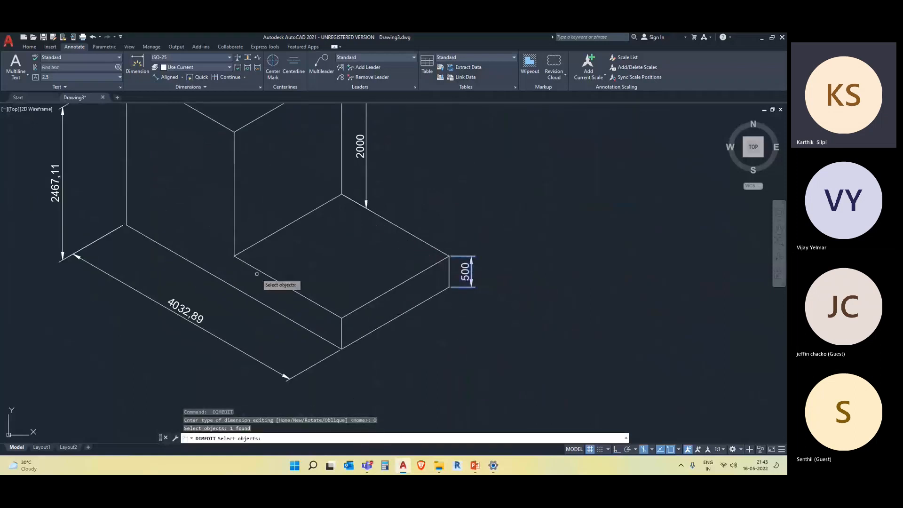
key("Return")
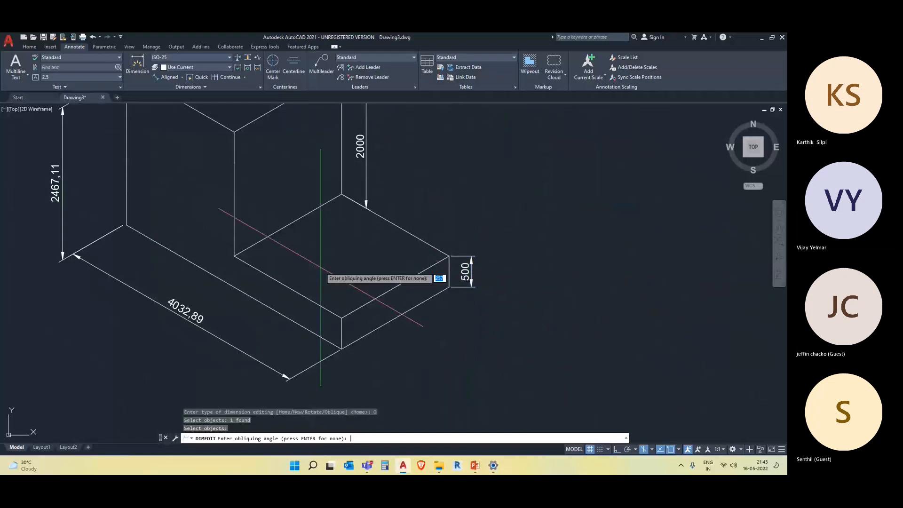
left_click(233, 256)
left_click(346, 320)
Examine the obliqued dimensions around the stepped block, up close and as a whole
scroll(363, 311, "down", 5)
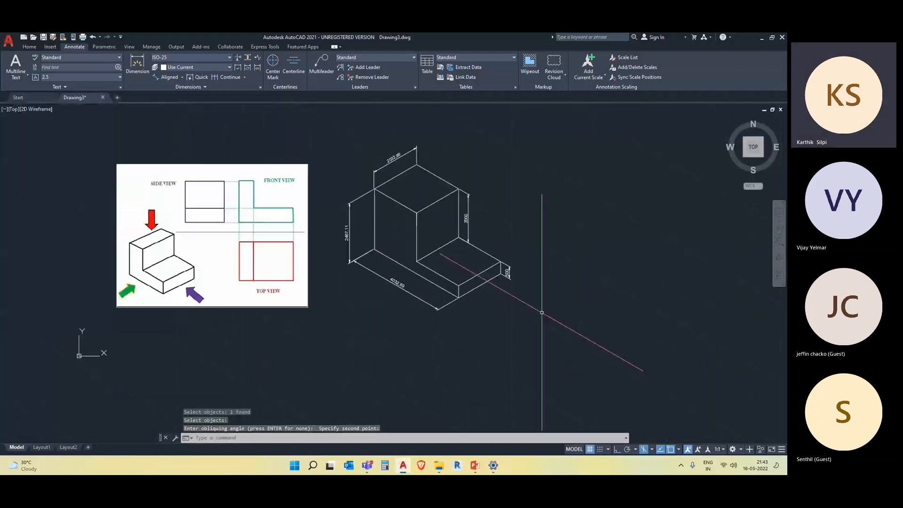
scroll(498, 371, "up", 3)
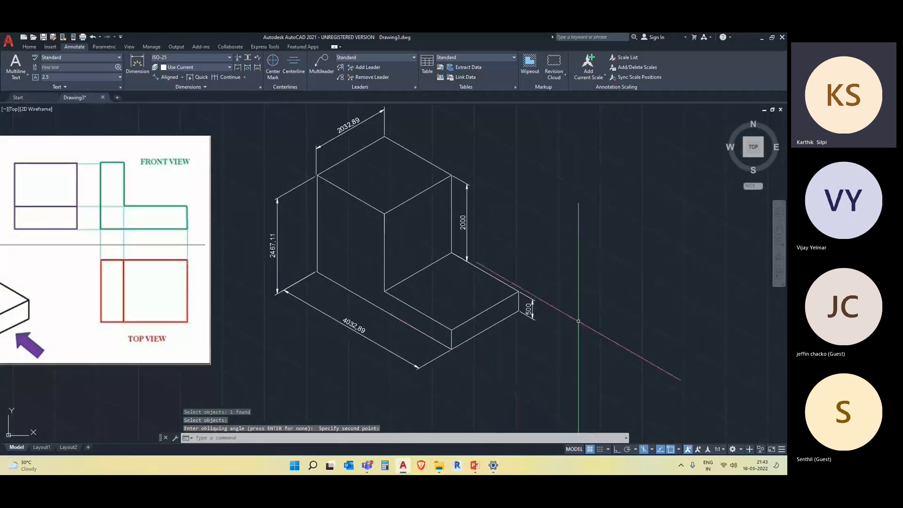
scroll(493, 372, "up", 4)
scroll(518, 301, "down", 4)
scroll(511, 295, "up", 3)
scroll(506, 283, "down", 5)
scroll(521, 278, "up", 2)
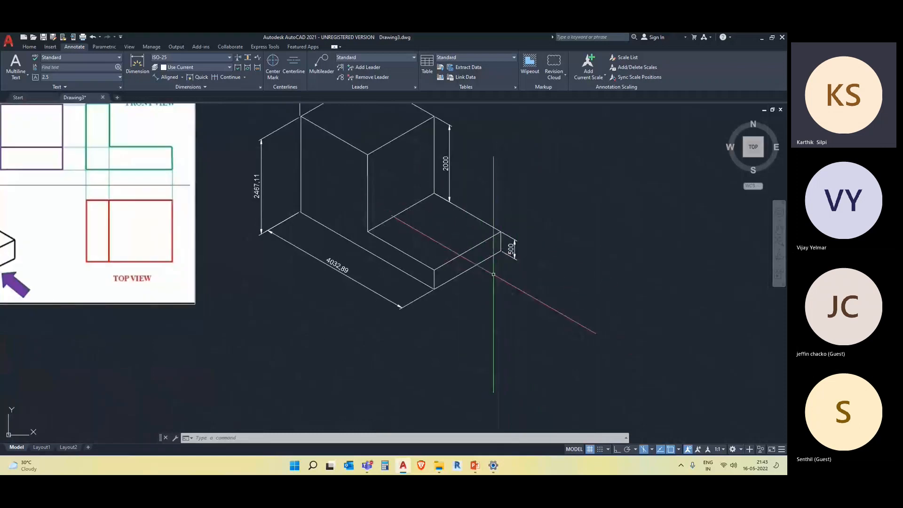
scroll(432, 234, "up", 2)
scroll(494, 301, "down", 2)
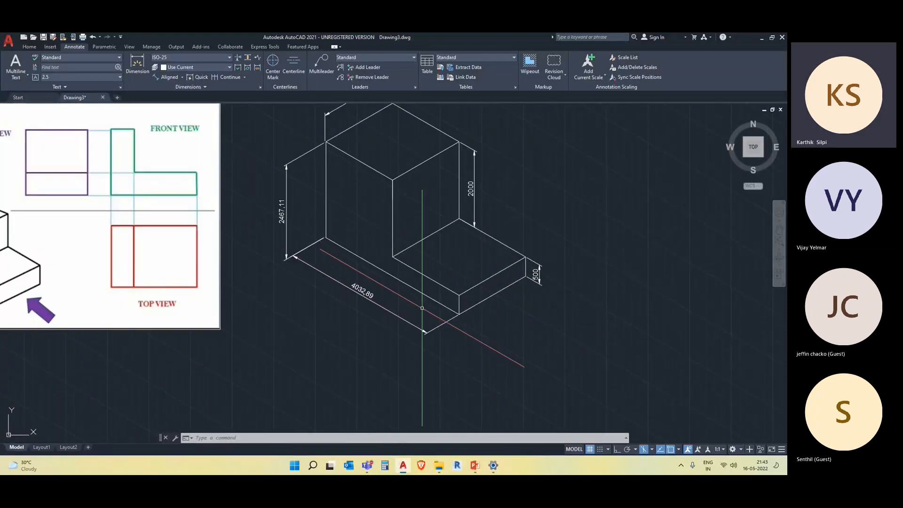
middle_click_drag(318, 168, 311, 246)
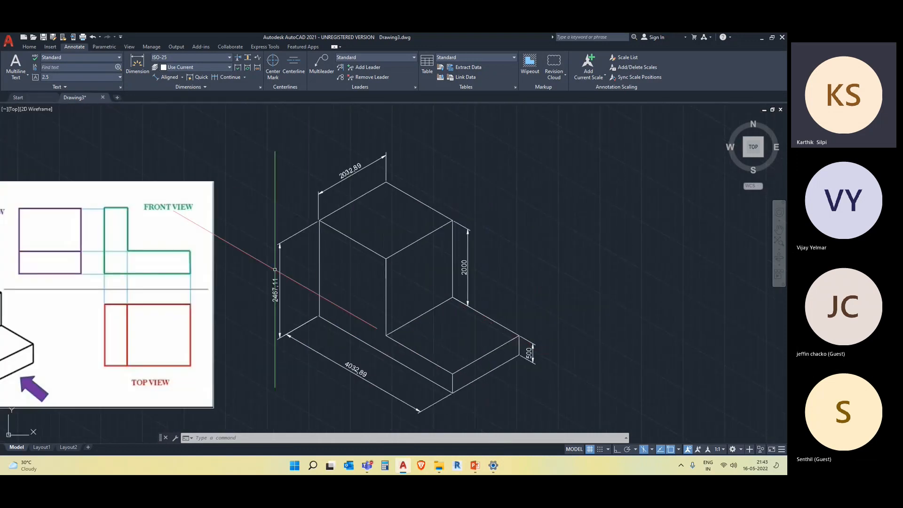
scroll(464, 237, "down", 3)
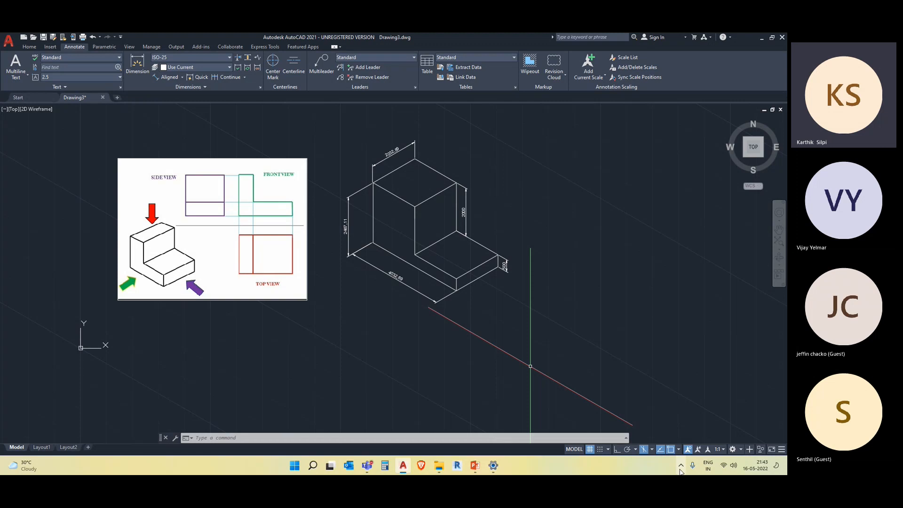
Turn off isometric drafting and delete the reference image beside the dimensioned block
left_click(644, 451)
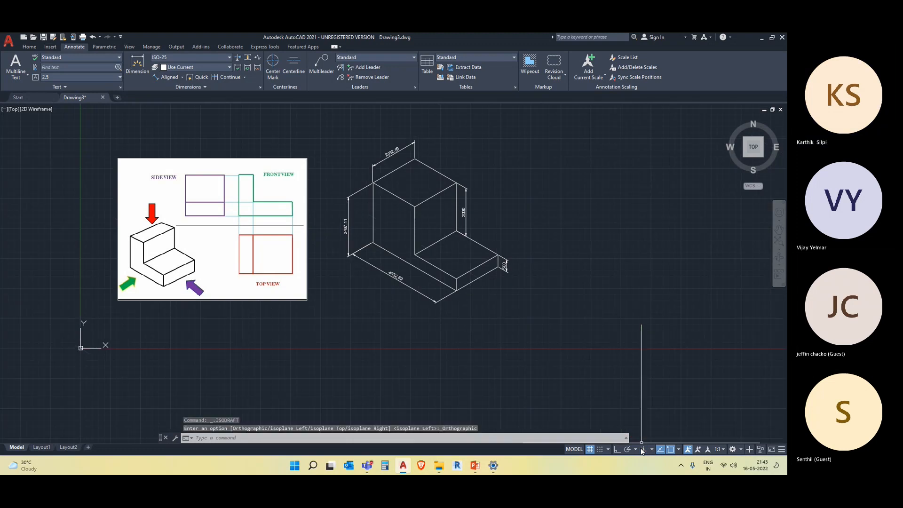
left_click(188, 235)
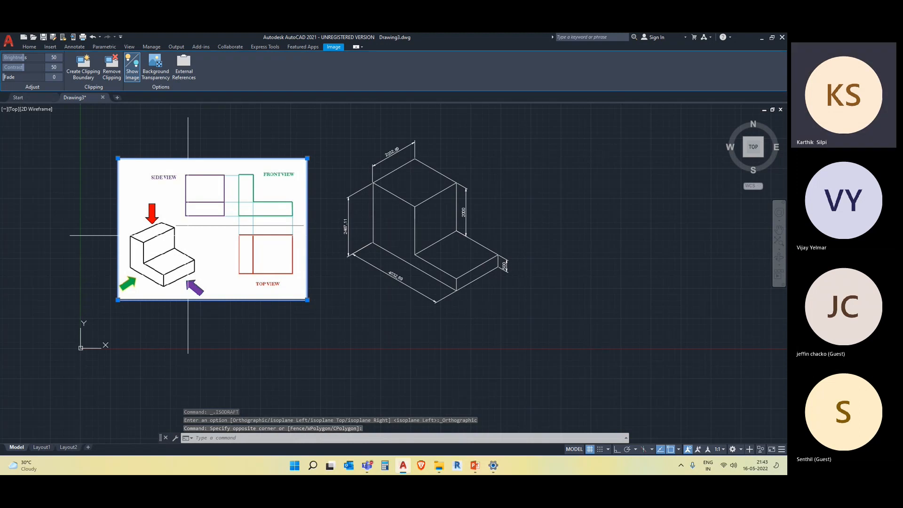
key("Delete")
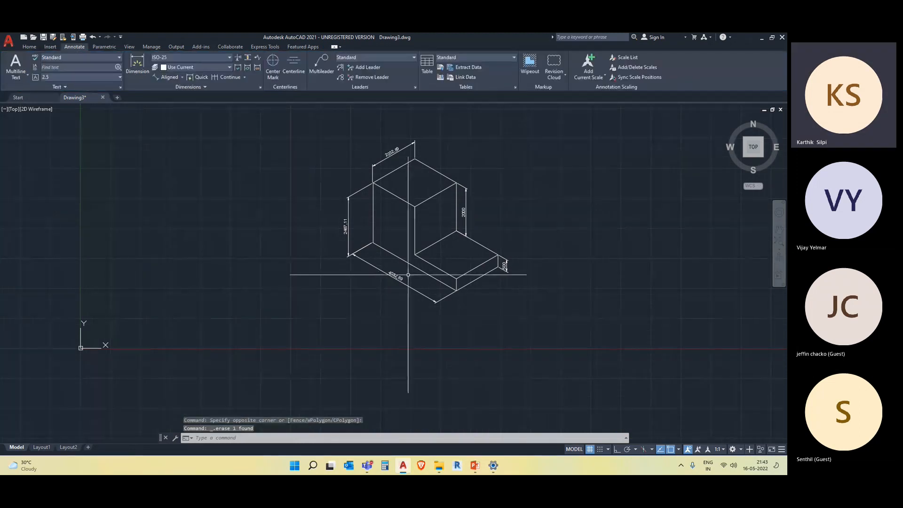
middle_click_drag(383, 318, 355, 333)
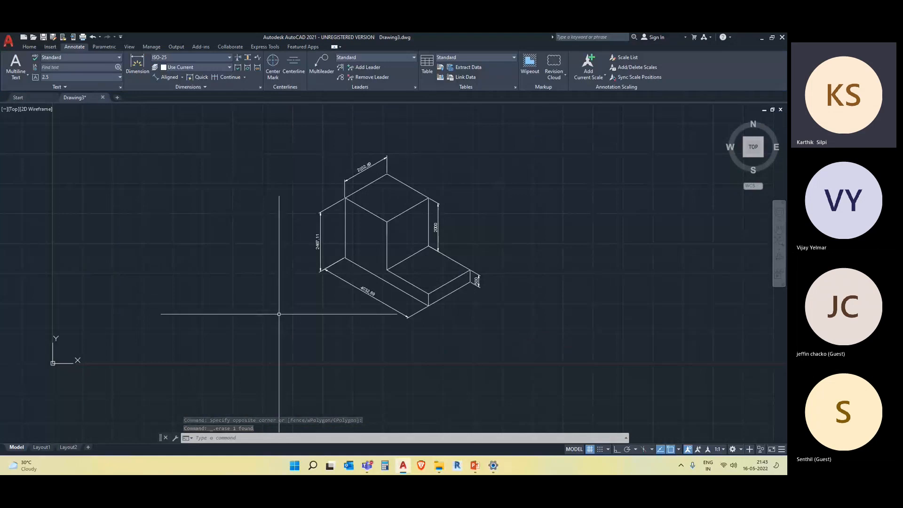
scroll(605, 262, "up", 2)
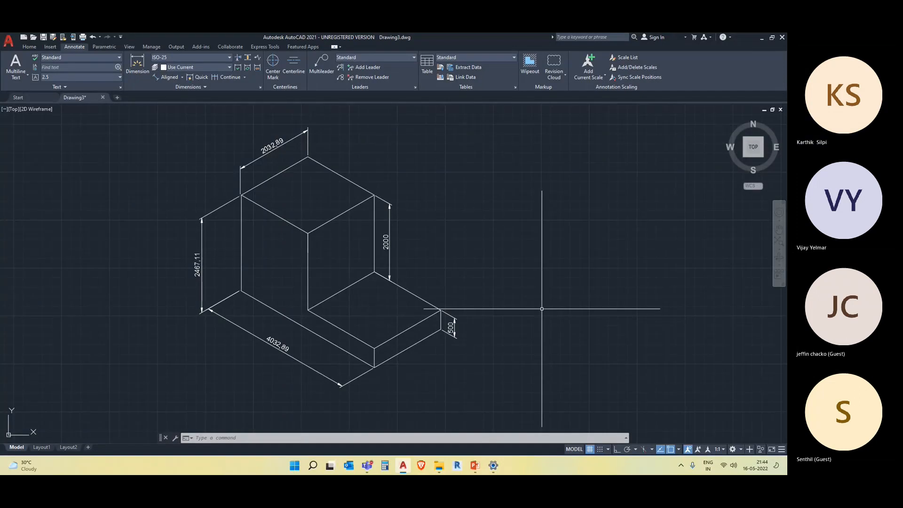
Switch to the Teams meeting window, reposition it and open its additional meeting options
key("alt+Tab")
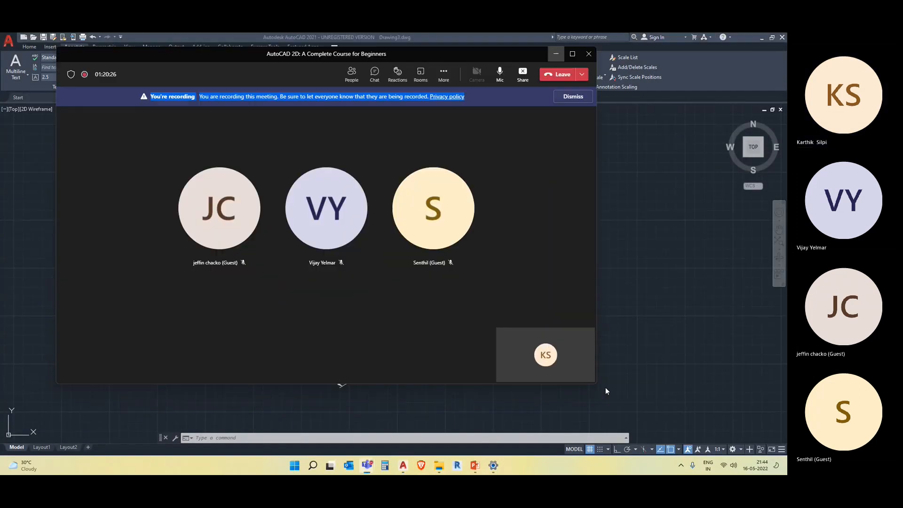
left_click_drag(431, 53, 430, 127)
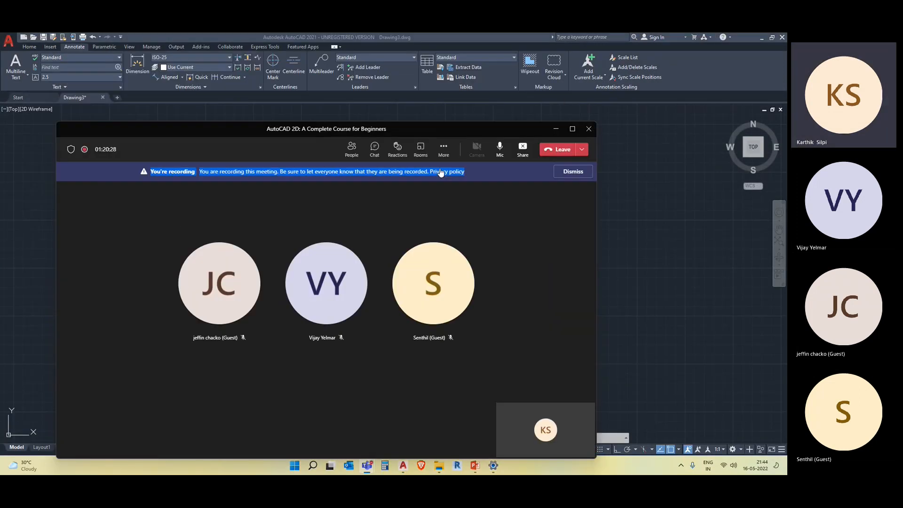
left_click(444, 149)
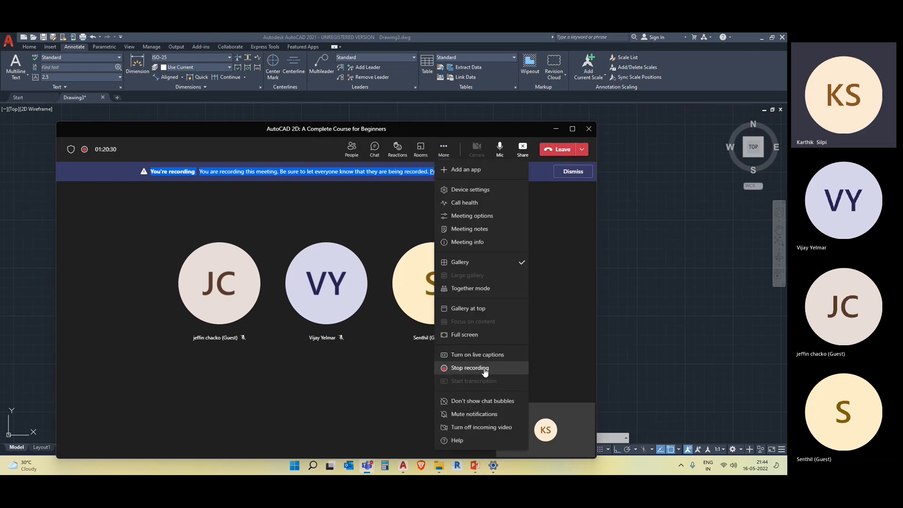